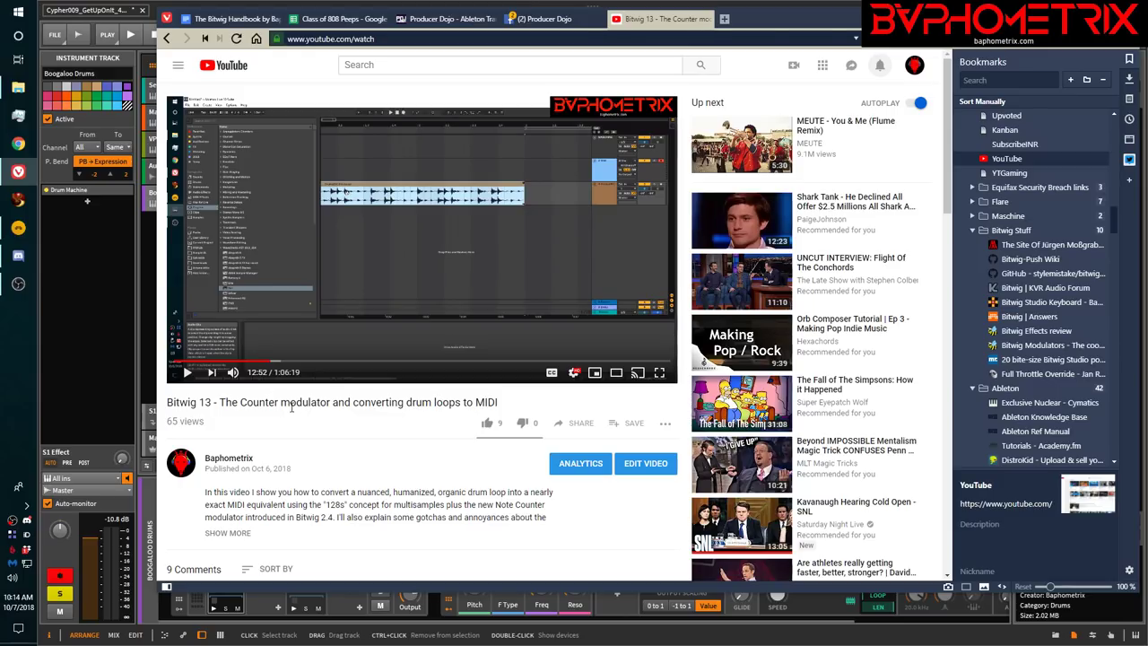
Switch to Bitwig Studio and view the Drums[84] Kickboxer audio clip and the MIDI Drums clip in the detail editor
click(108, 326)
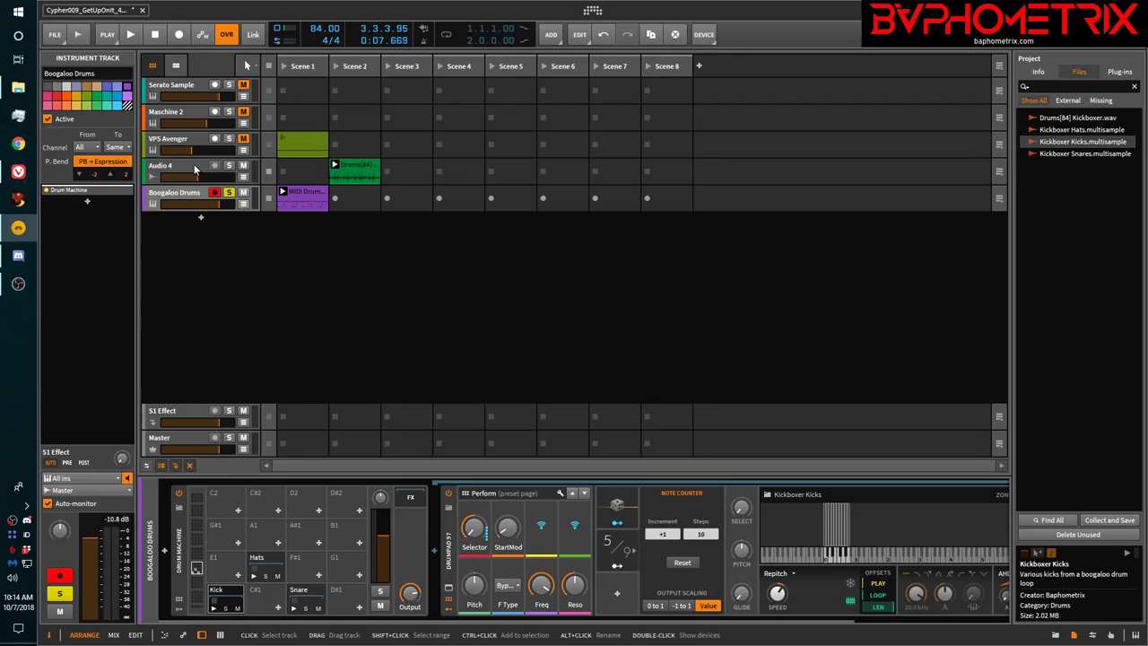
click(356, 166)
double_click(356, 166)
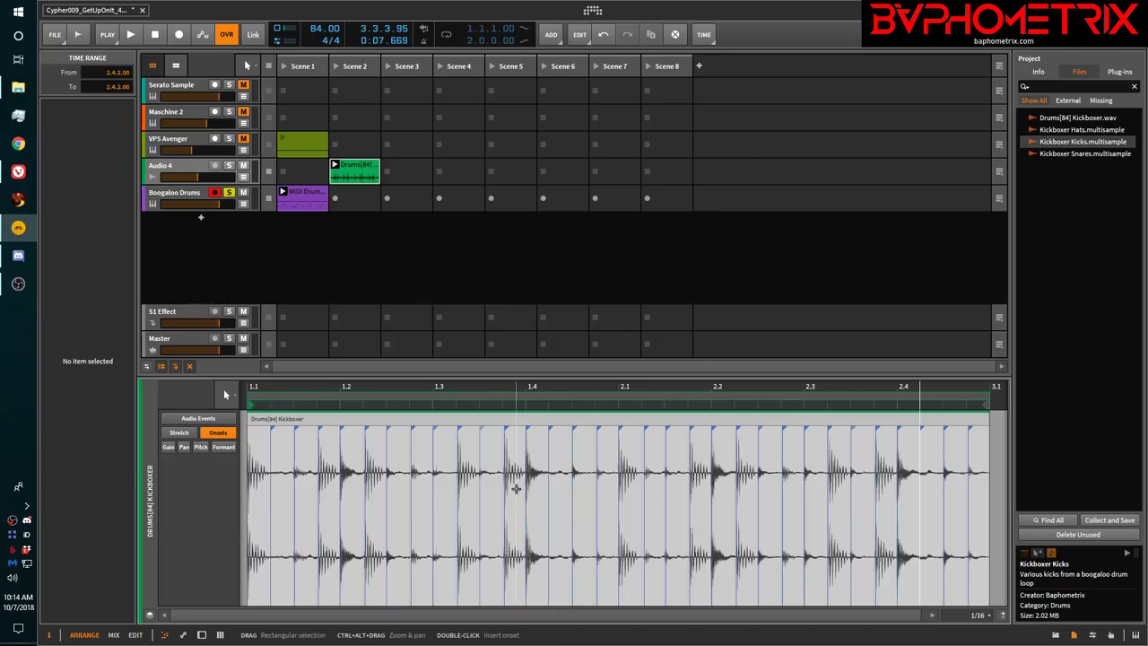
click(303, 199)
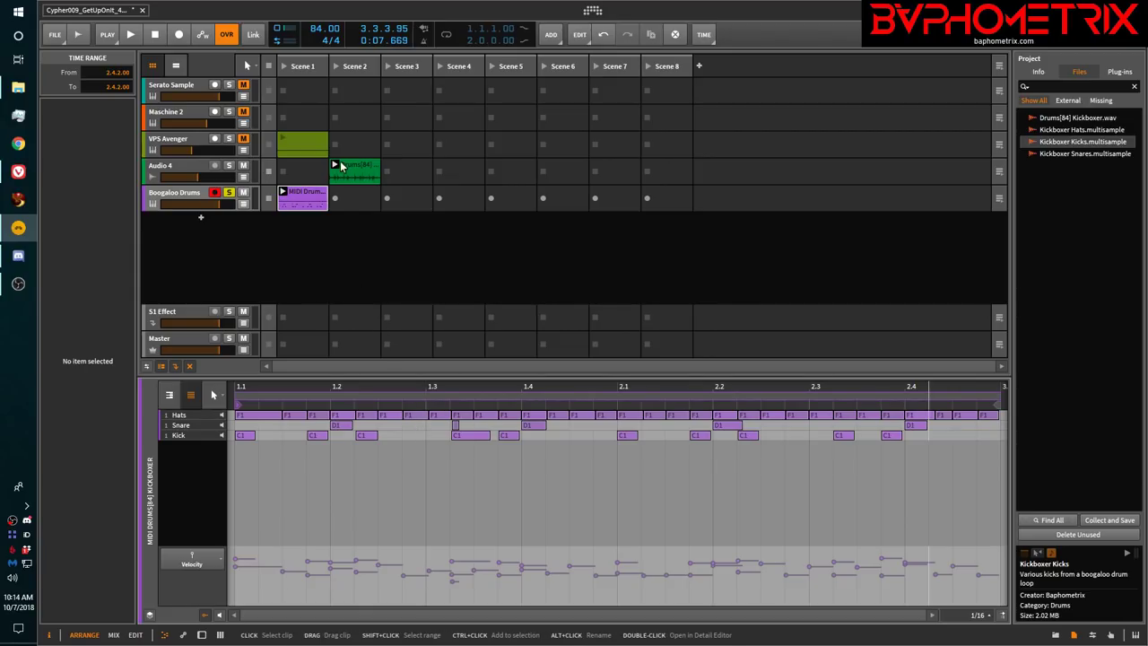
Solo the Audio 4 track and play its Drums[84] Kickboxer clip from the start
click(227, 168)
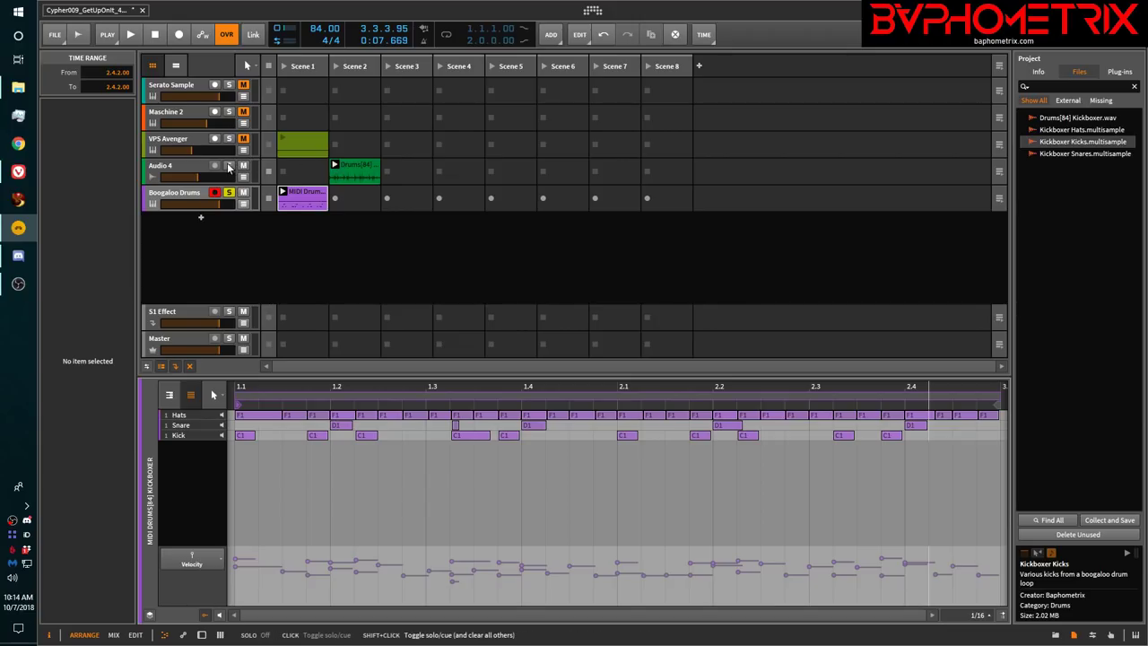
click(334, 168)
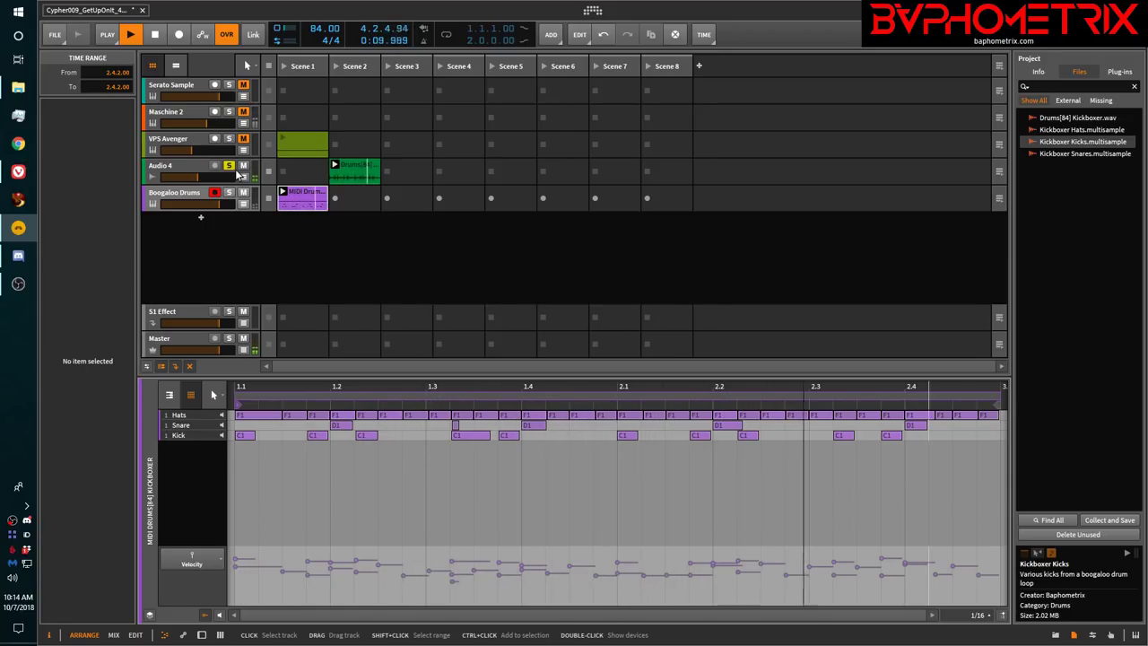
key(space)
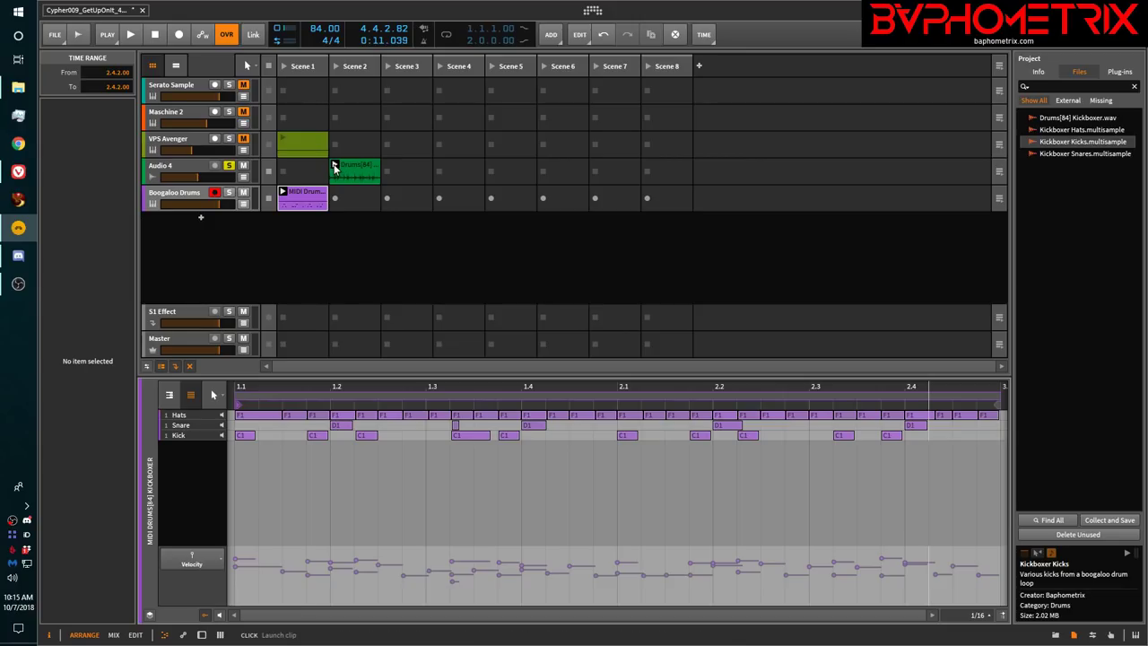
key(space)
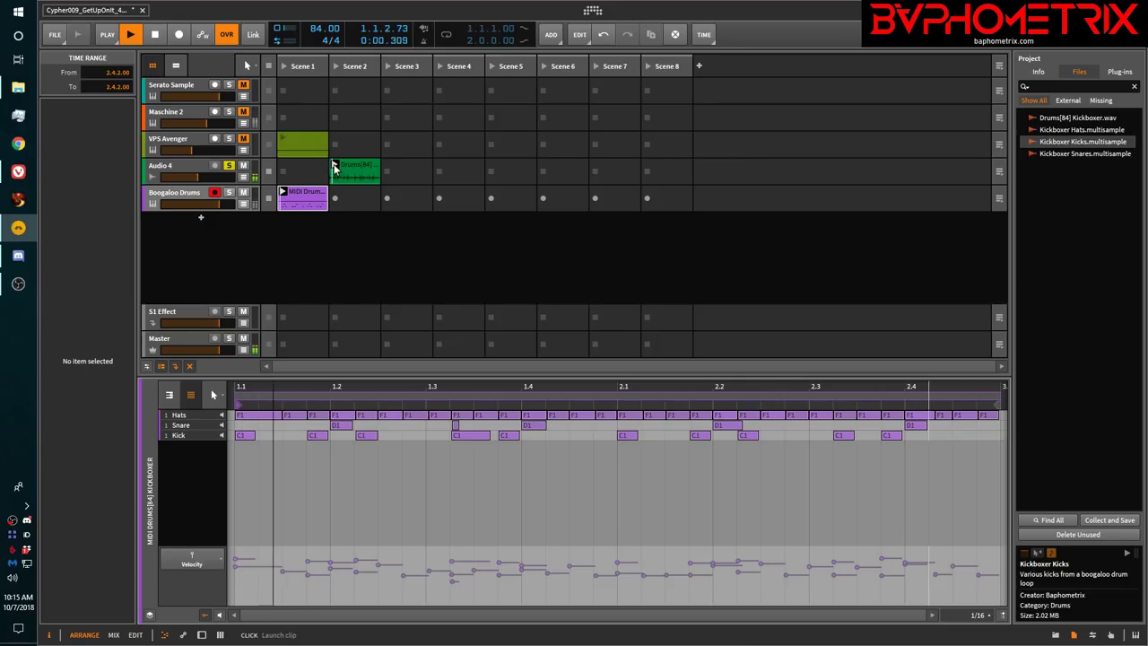
Compare the MIDI and audio drum loops by alternately soloing Boogaloo Drums and Audio 4, ending on Audio 4 with playback stopped
shift+click(230, 193)
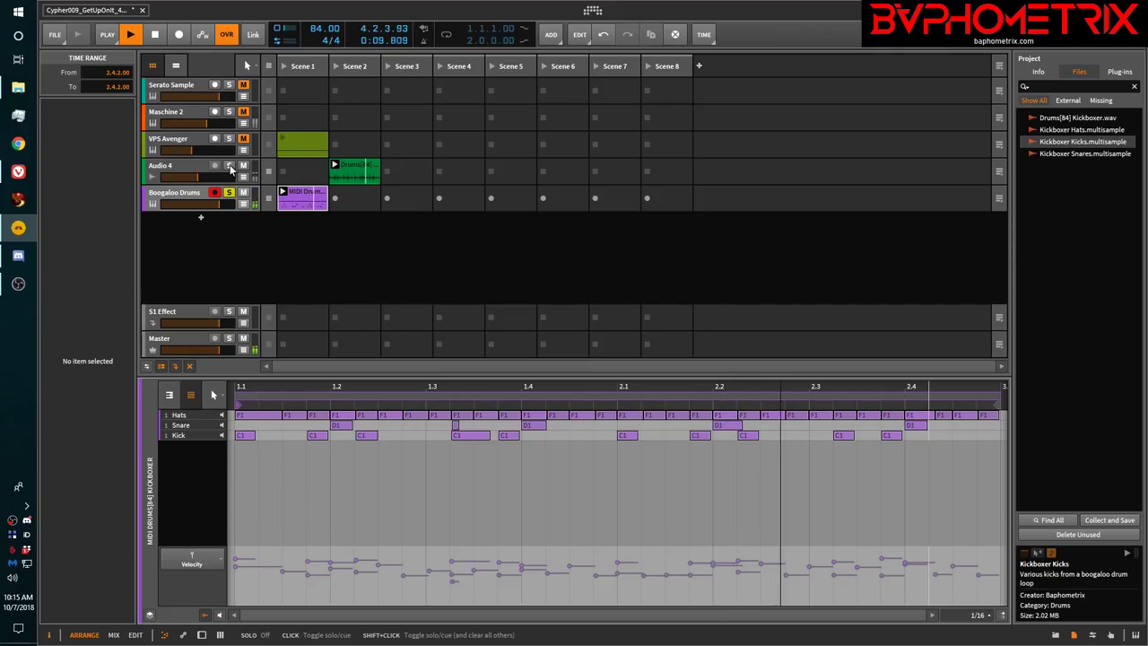
shift+click(230, 166)
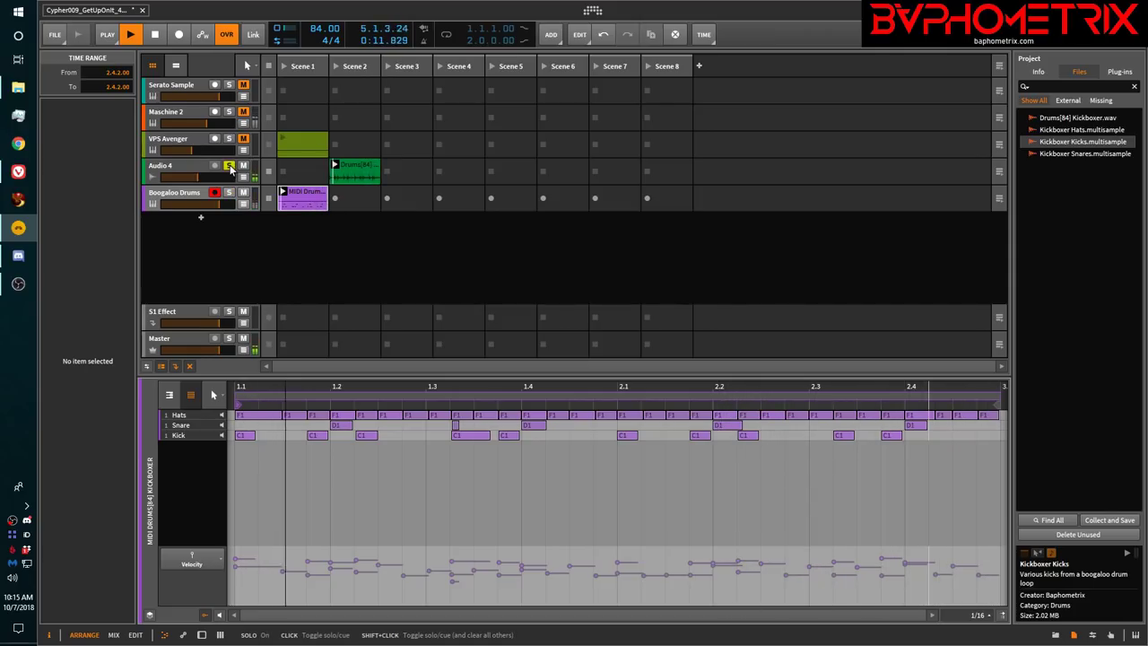
shift+click(230, 193)
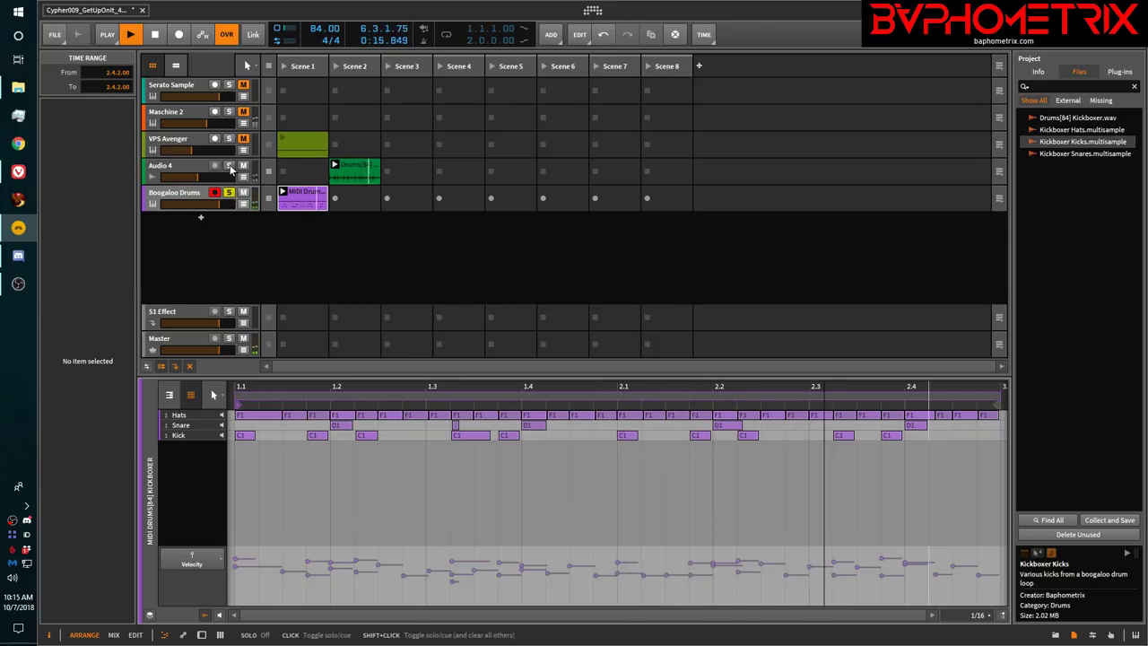
shift+click(230, 166)
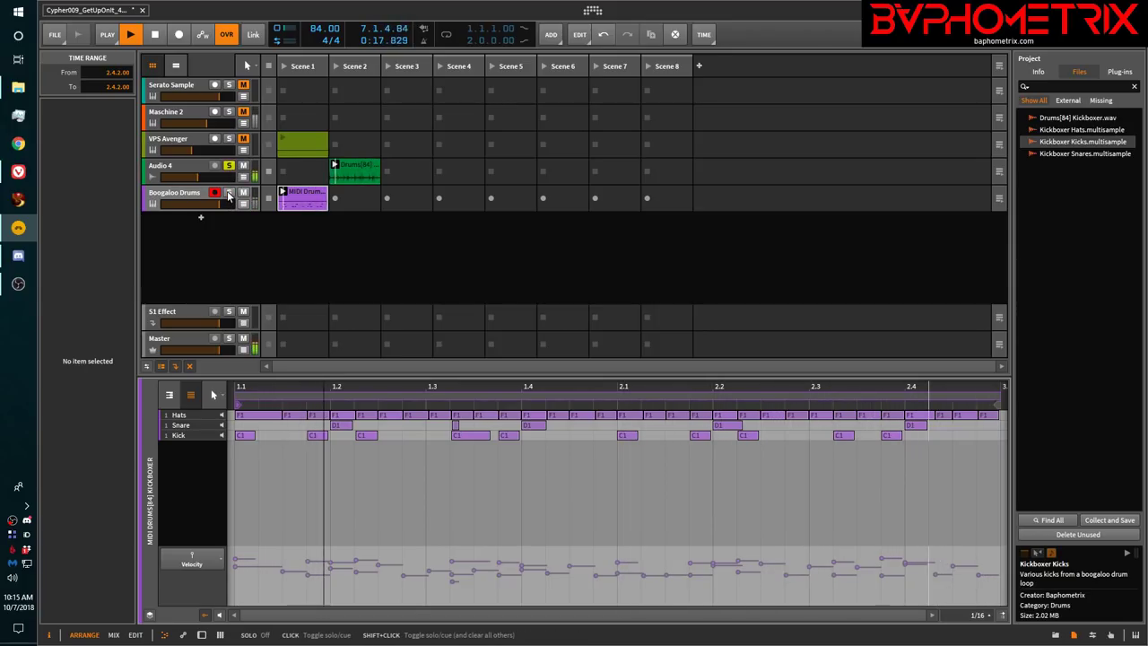
shift+click(230, 194)
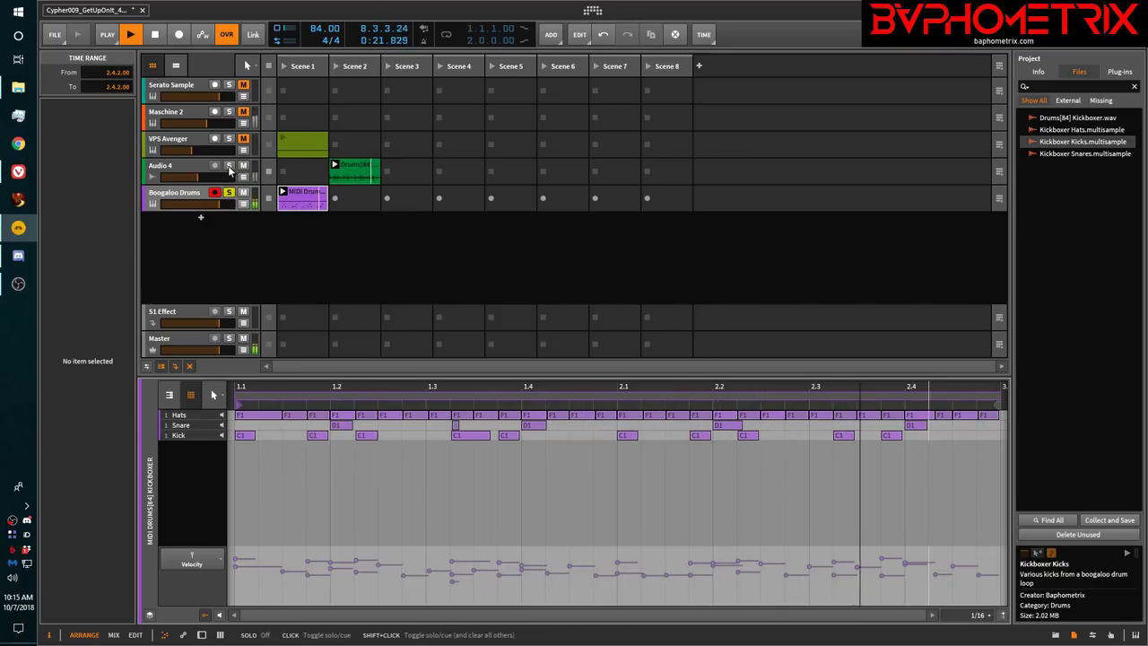
shift+click(230, 167)
key(space)
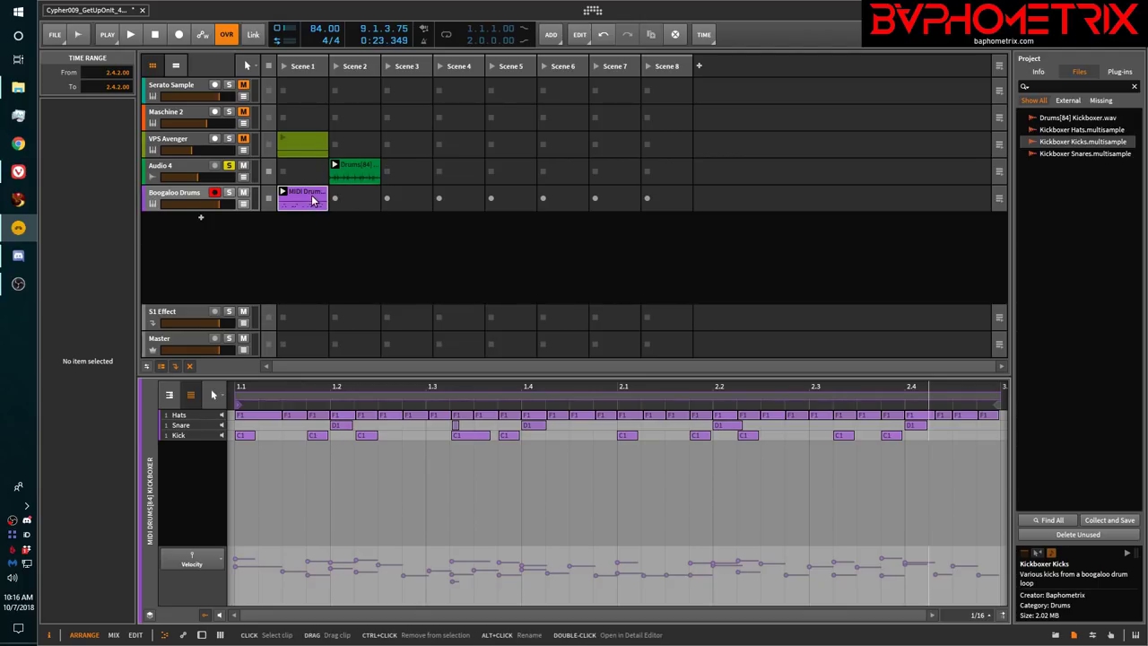
Show the device chain of the Boogaloo Drums track
double_click(195, 196)
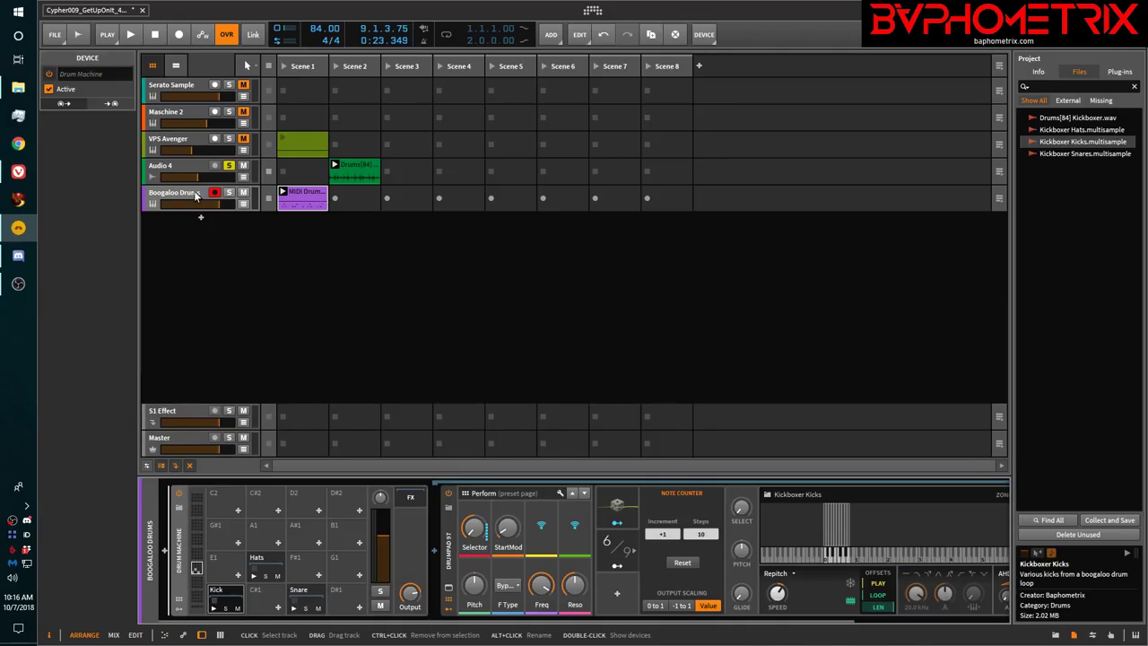
click(195, 196)
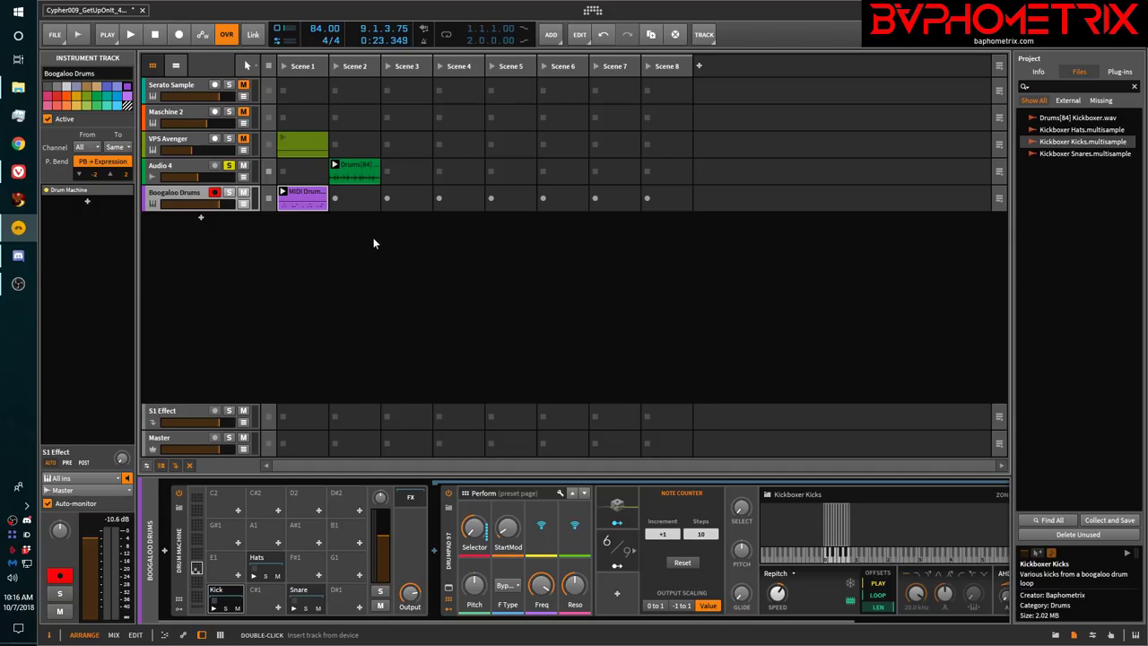
Switch to the browser and read the YouTube comment on the Sampler's round robin, highlighting that phrase
click(18, 171)
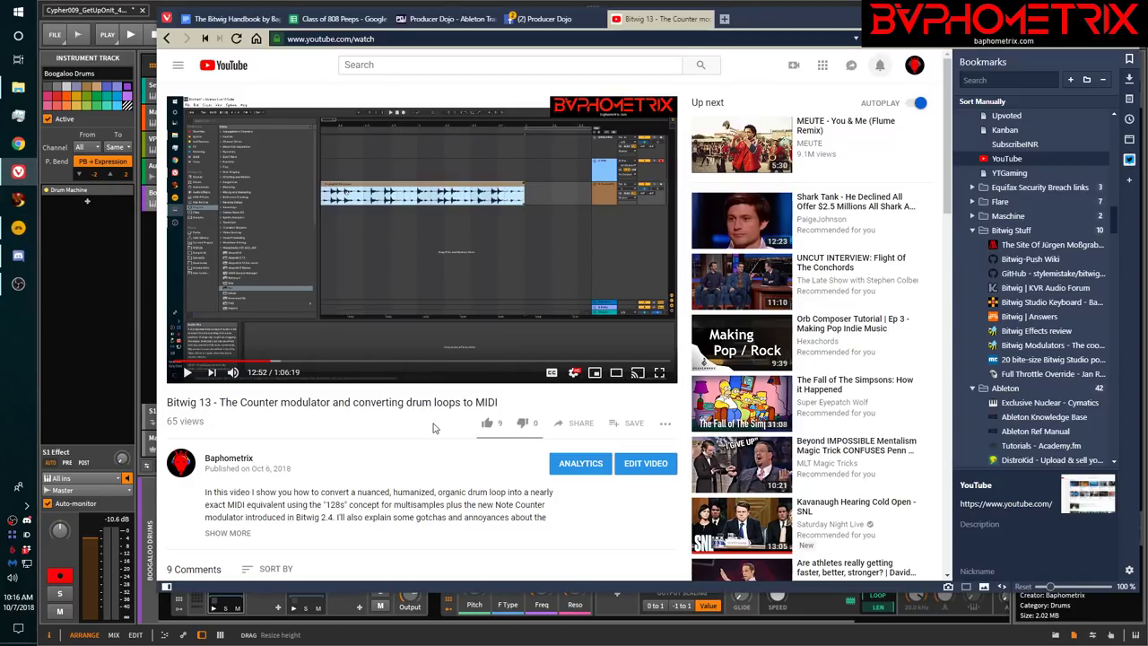
scroll(435, 428, down, 4)
scroll(433, 429, down, 3)
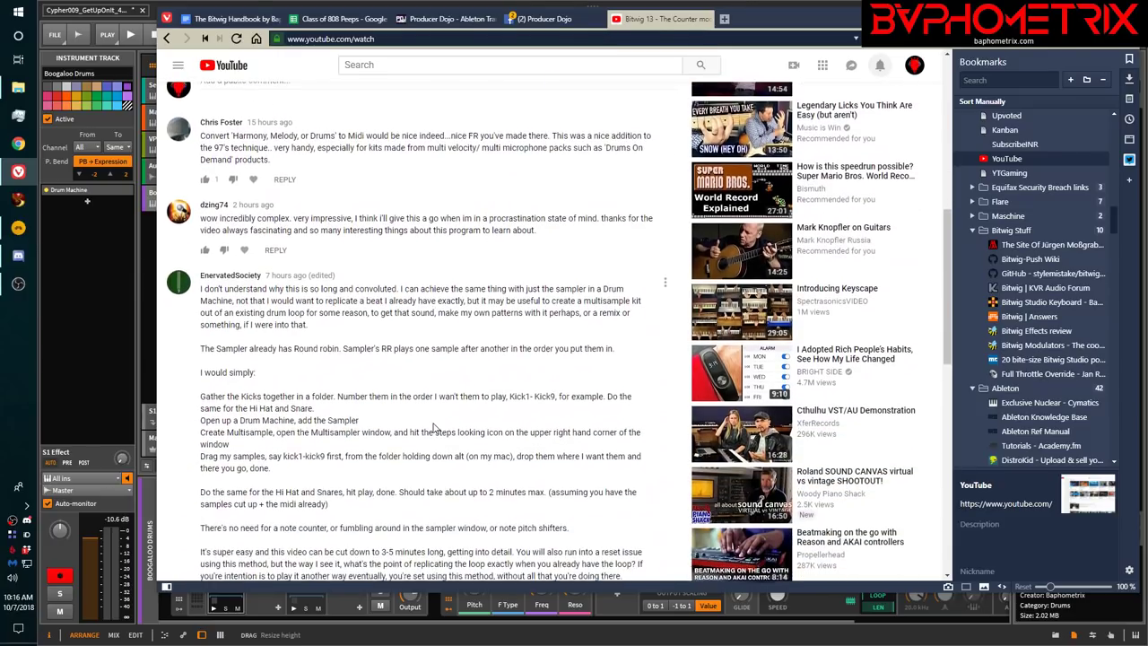
scroll(433, 429, down, 1)
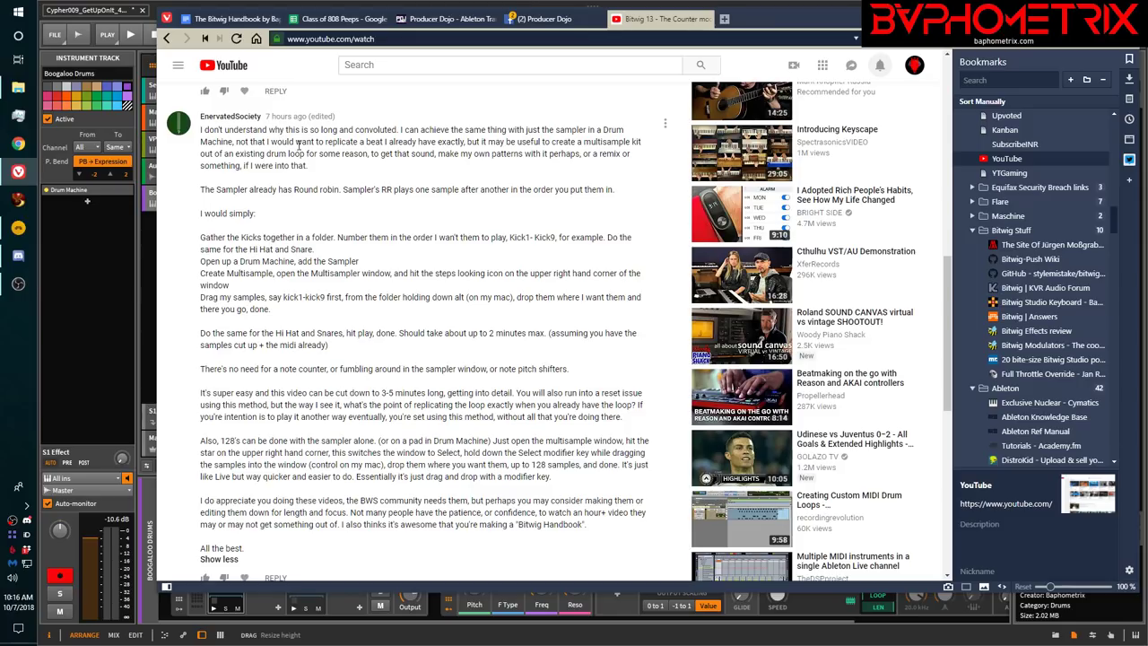
drag(261, 189, 340, 197)
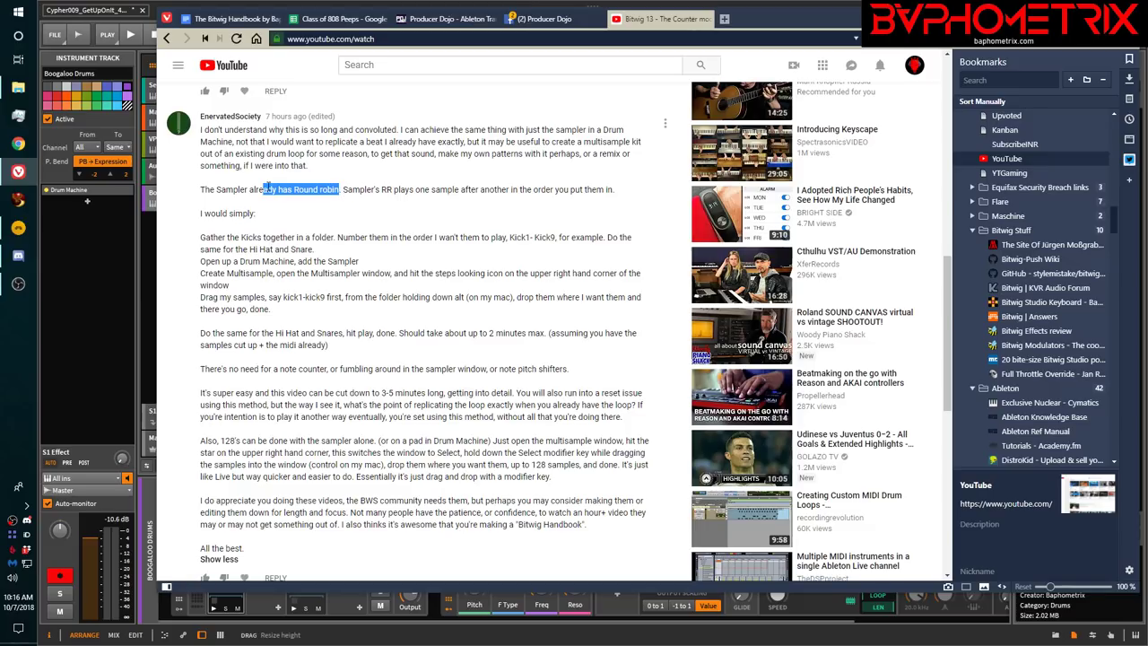
Return to Bitwig Studio and add a new instrument track loaded with the Sampler device
click(98, 294)
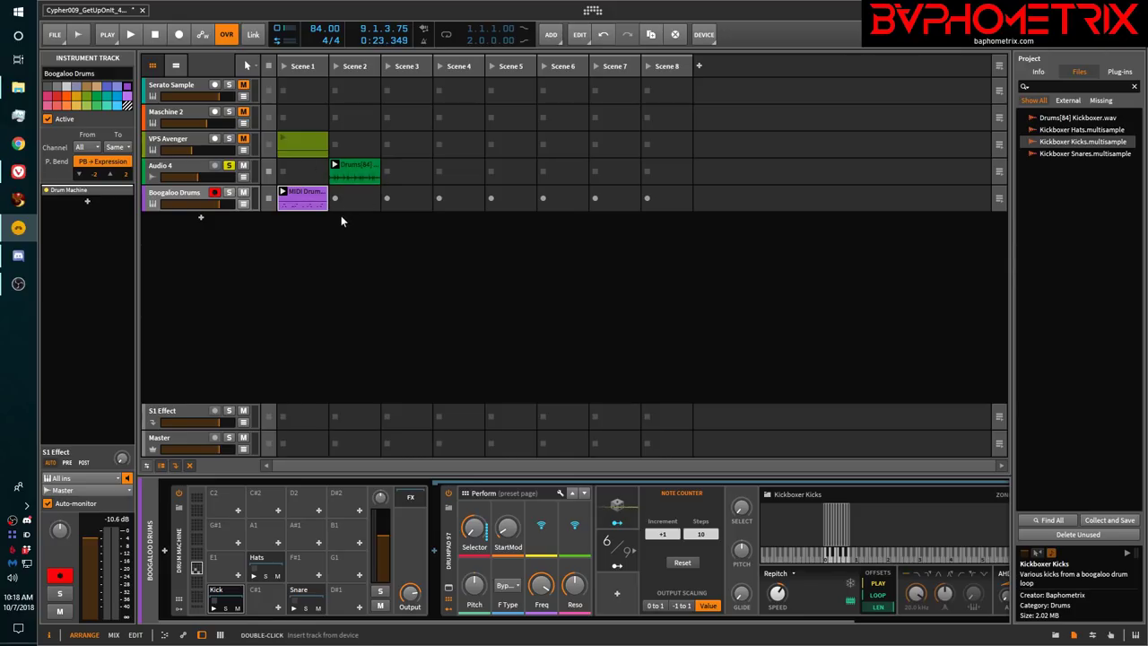
click(202, 219)
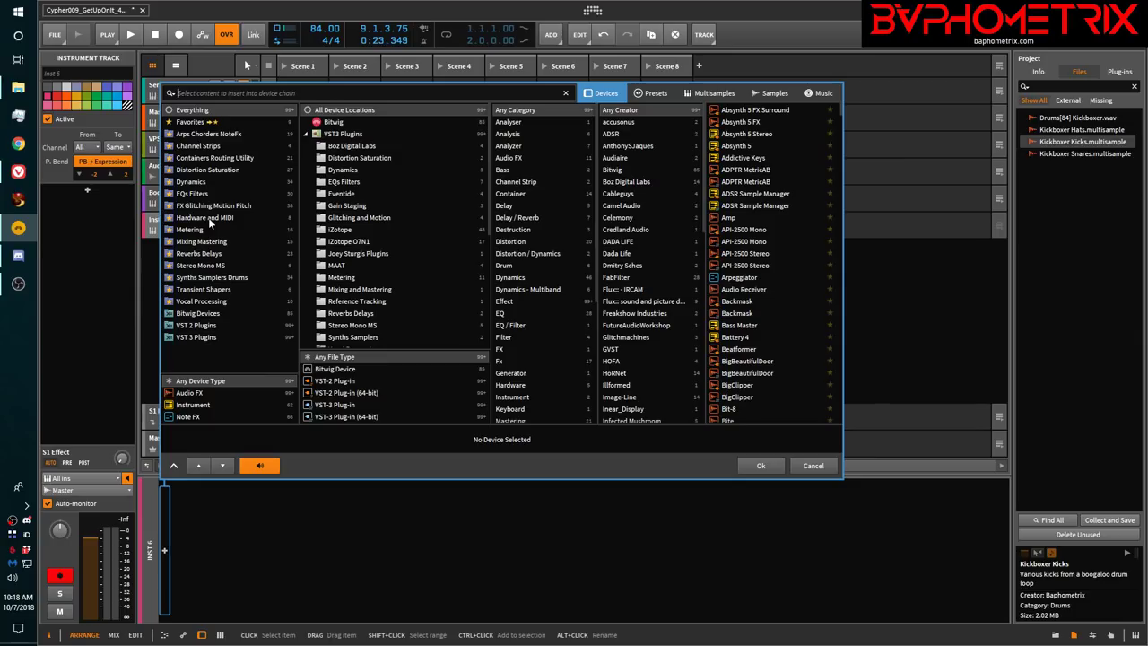
text(sampler)
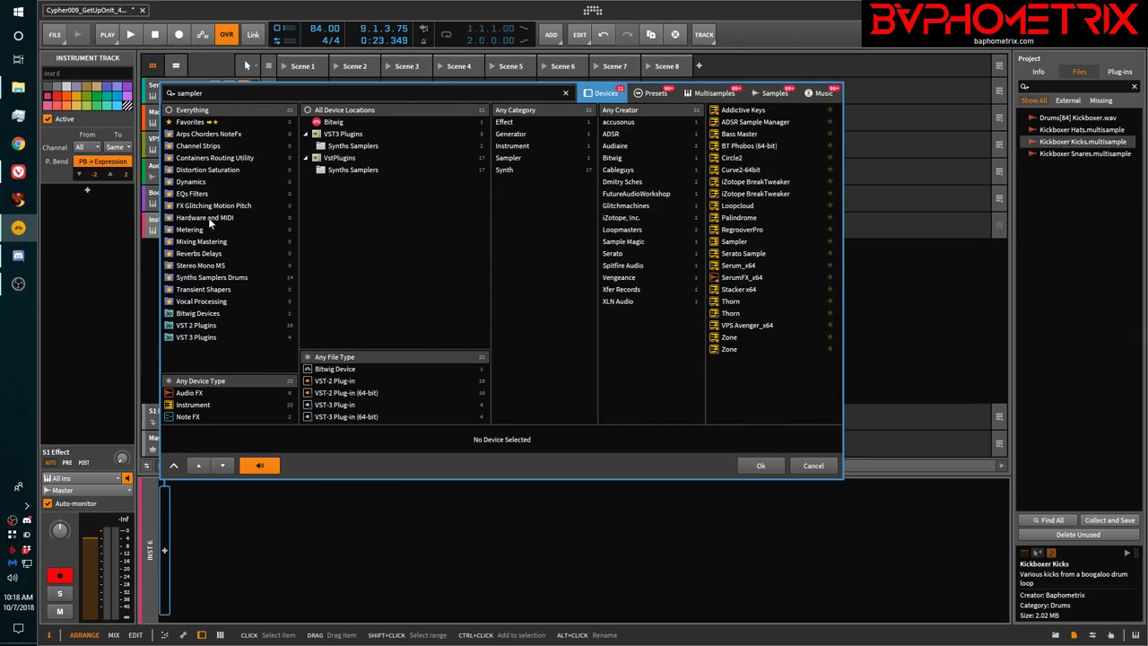
key(Down)
key(Down)
key(Down)
key(Down)
key(Down)
key(Down)
key(Down)
key(Down)
key(Down)
key(Down)
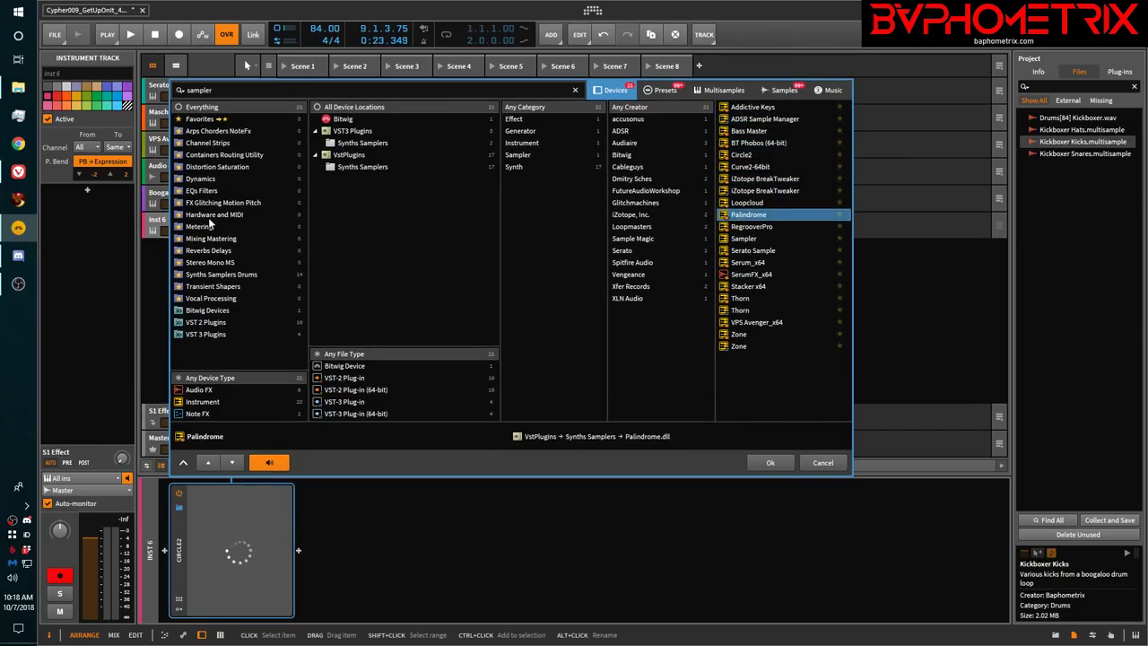
key(Down)
key(Down)
key(Return)
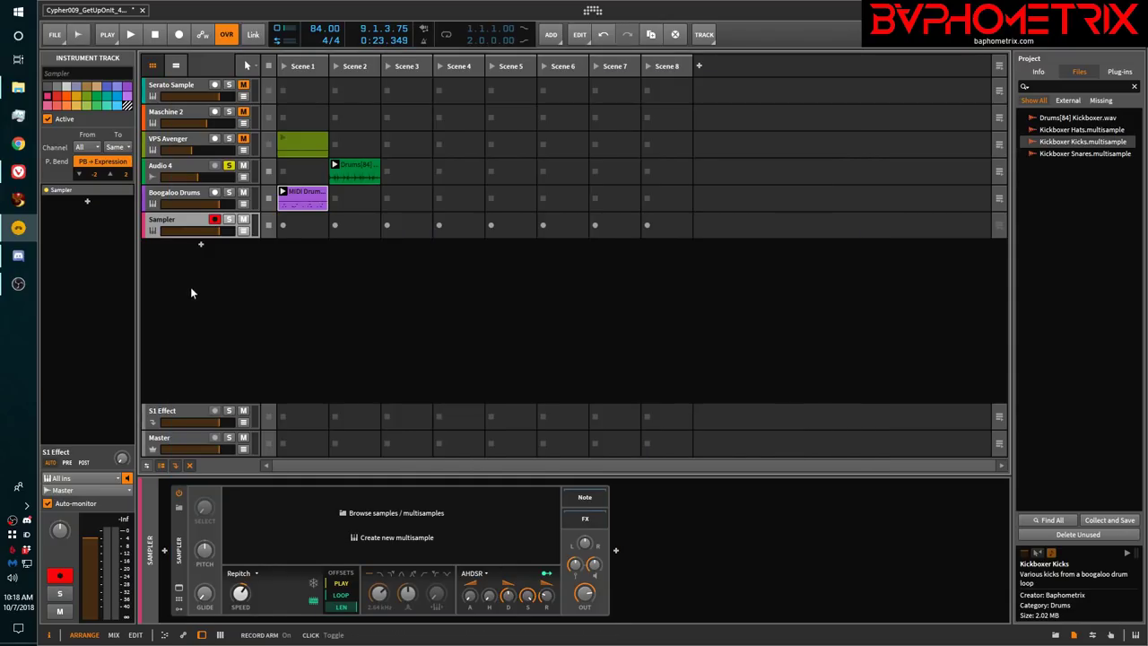
Create a new multisample in the Sampler and select 7 SKIES_KICK_04(A) through 7 SKIES_KICK_11(D) in the 7 Skies - Kicks sample folder
click(383, 537)
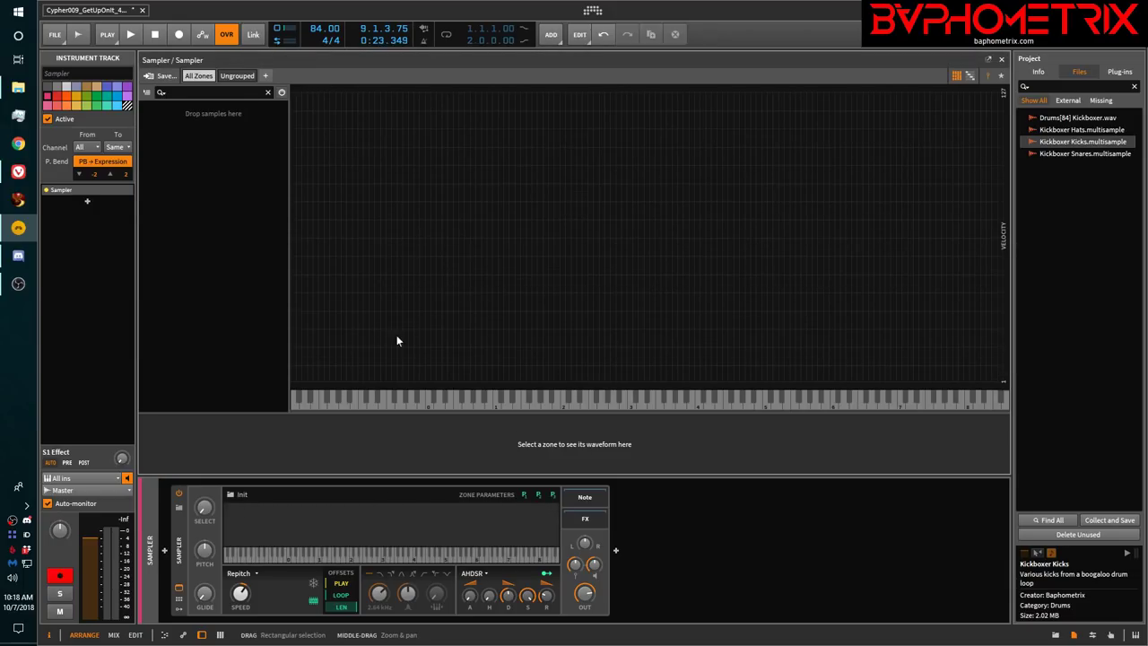
click(1056, 635)
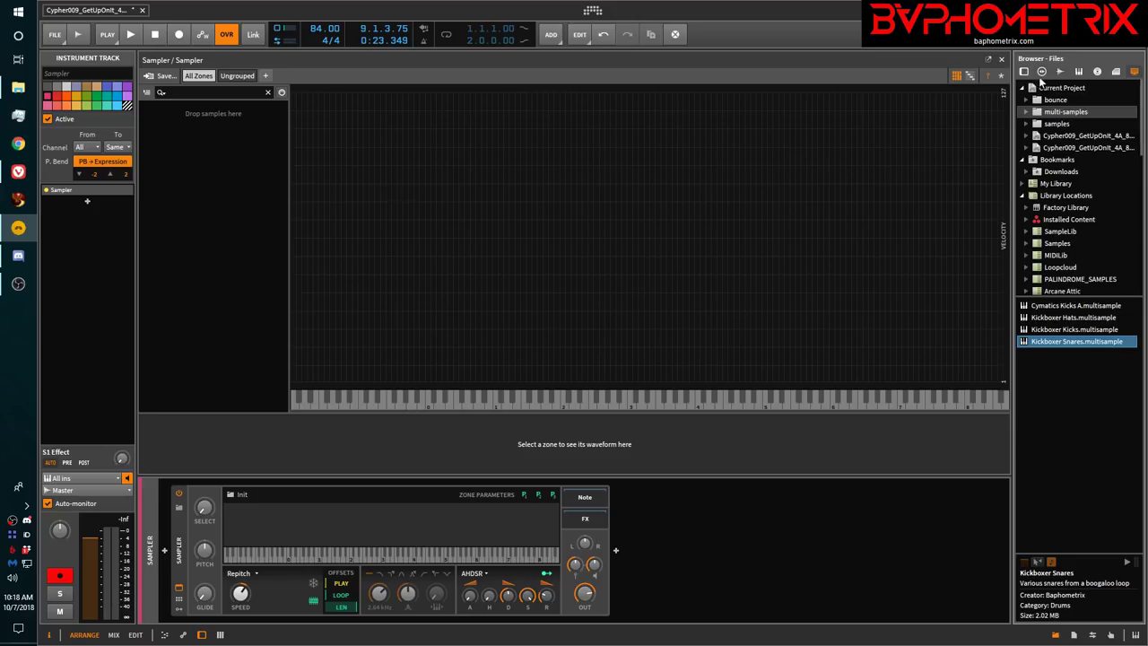
click(1060, 73)
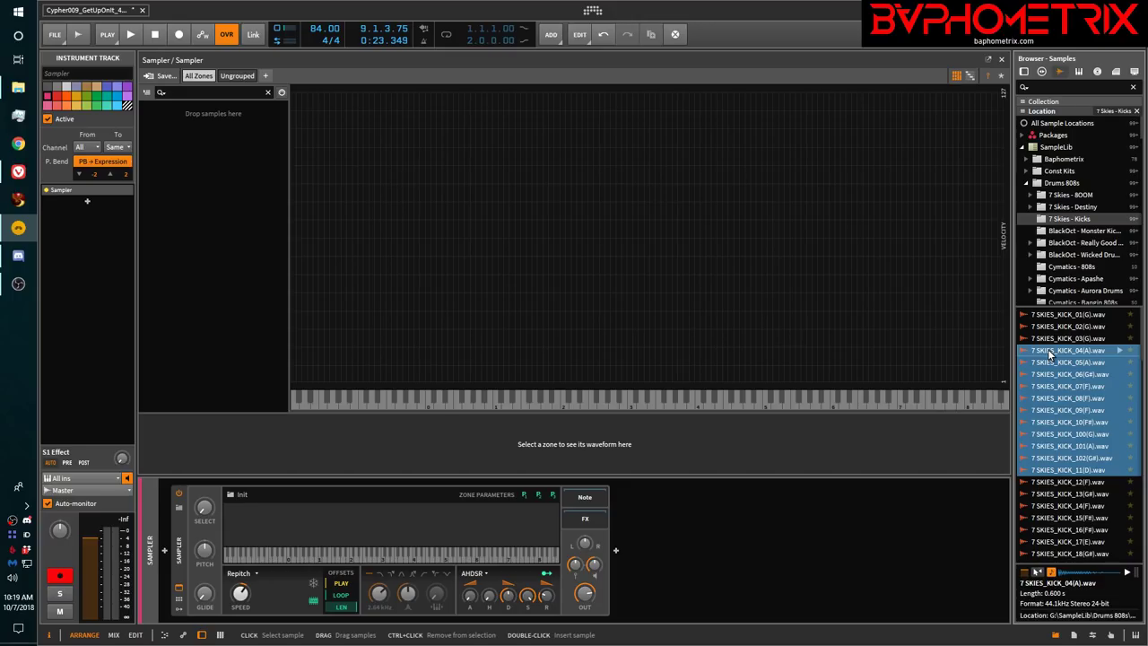
drag(1049, 354, 493, 374)
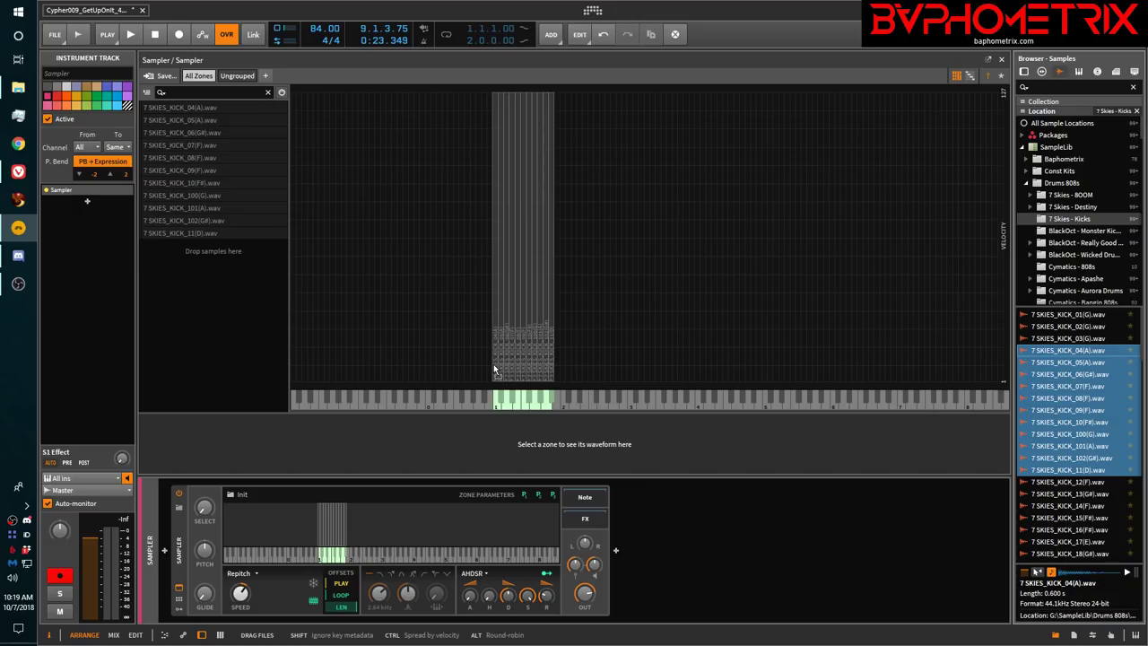
drag(494, 337, 516, 168)
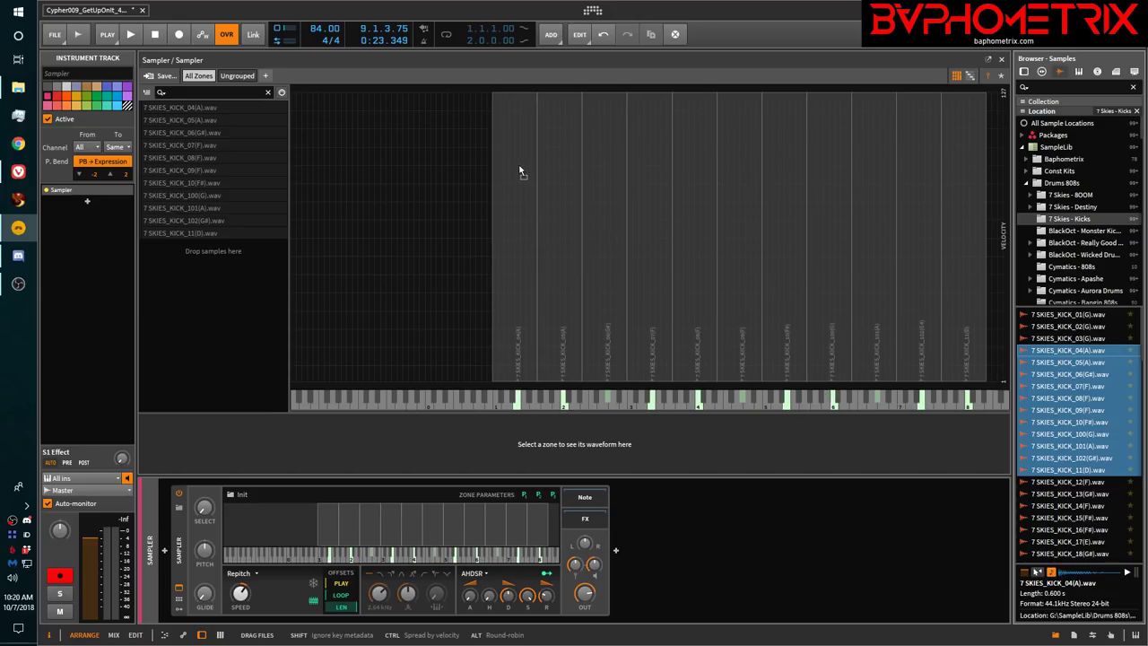
key(ctrl+z)
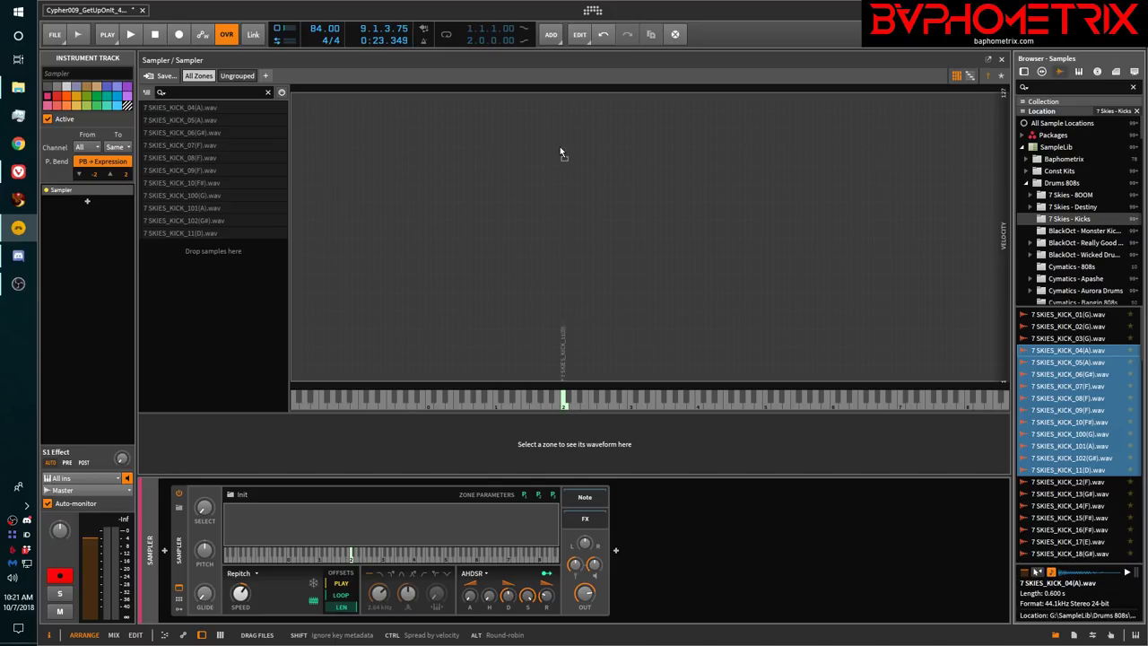
drag(561, 152, 496, 393)
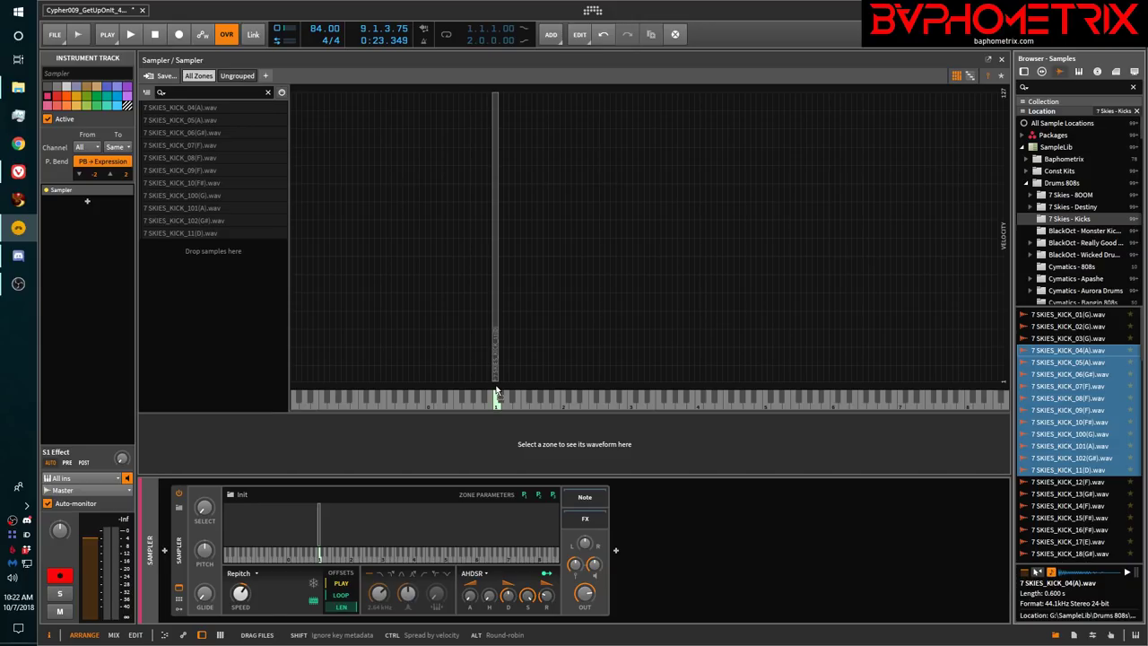
drag(498, 395, 576, 112)
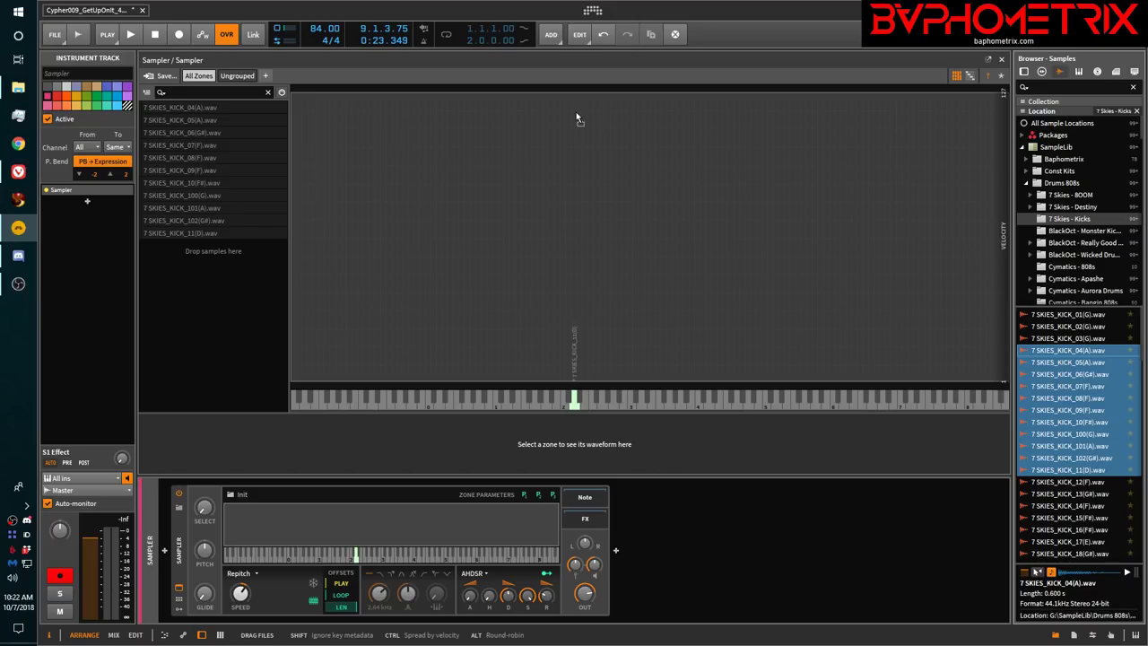
drag(576, 117, 585, 241)
drag(585, 319, 1052, 351)
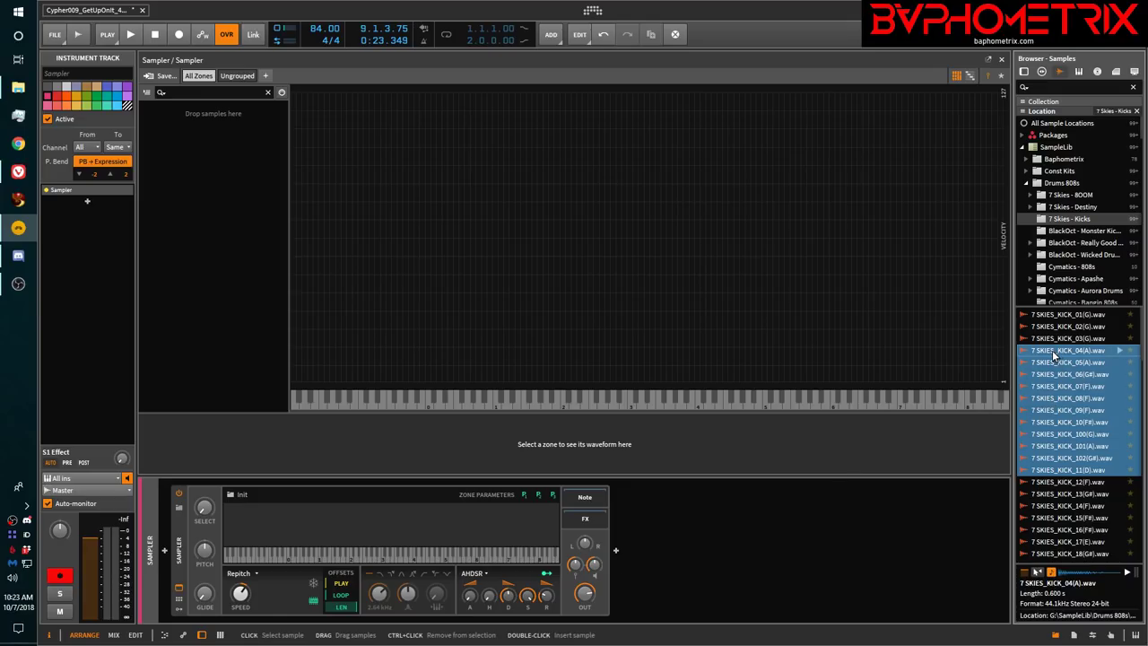
Add the selected kick samples to the multisample as round-robin zones stacked on key C1
drag(1054, 356, 499, 315)
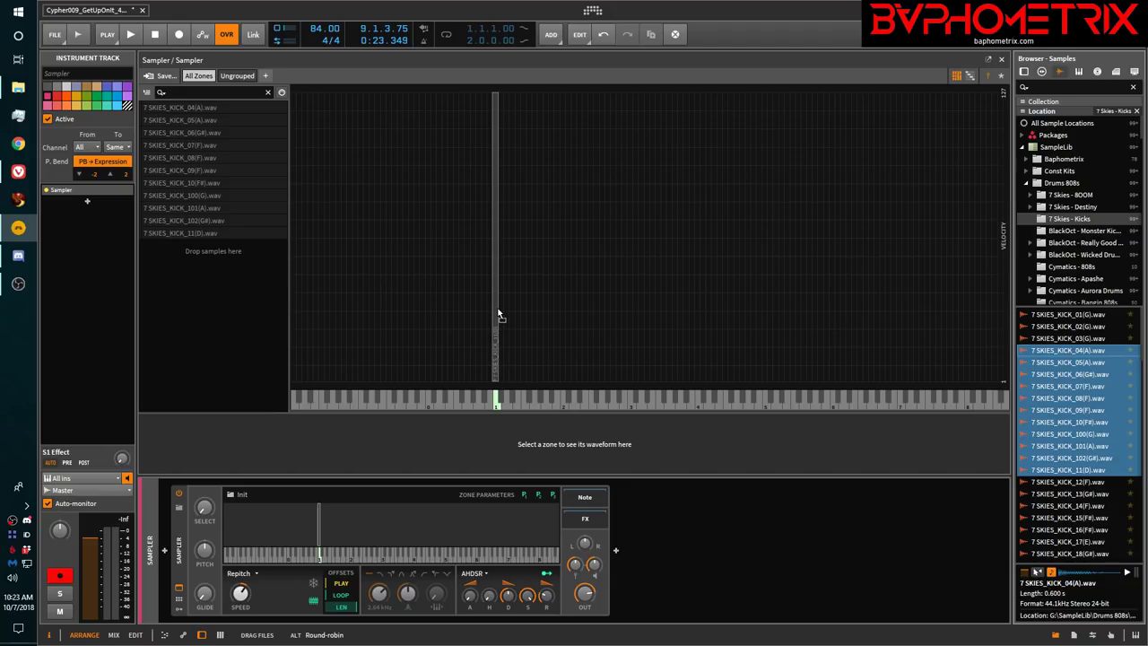
drag(498, 315, 498, 314)
drag(499, 315, 499, 314)
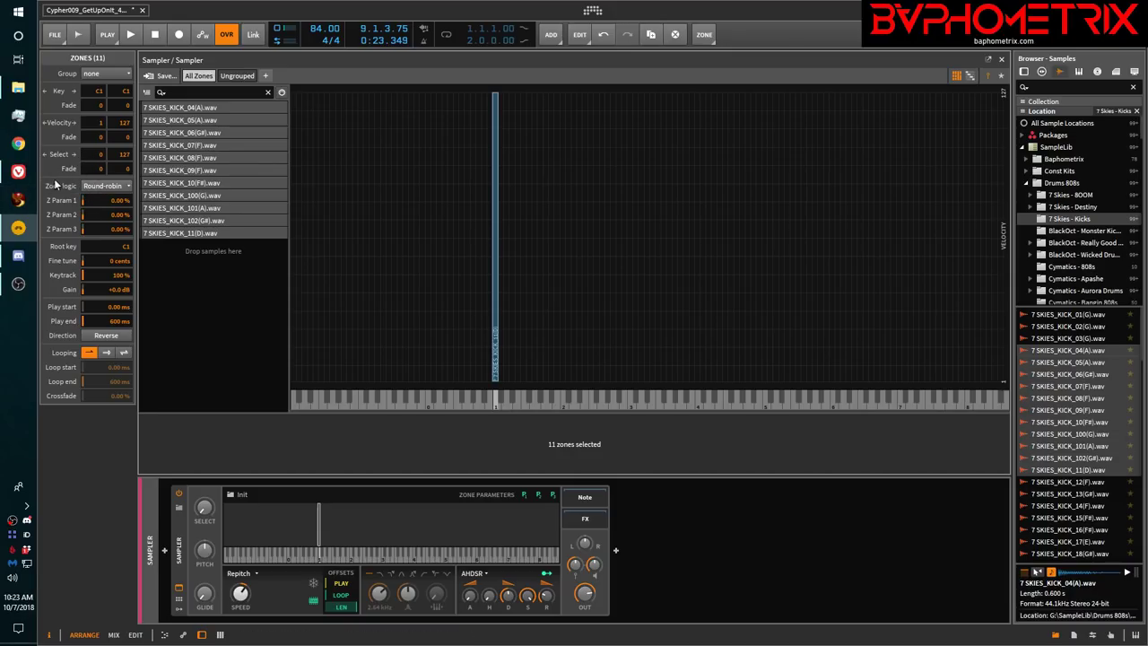
Check the available zone logic options for the selected kick zones on C1
click(101, 184)
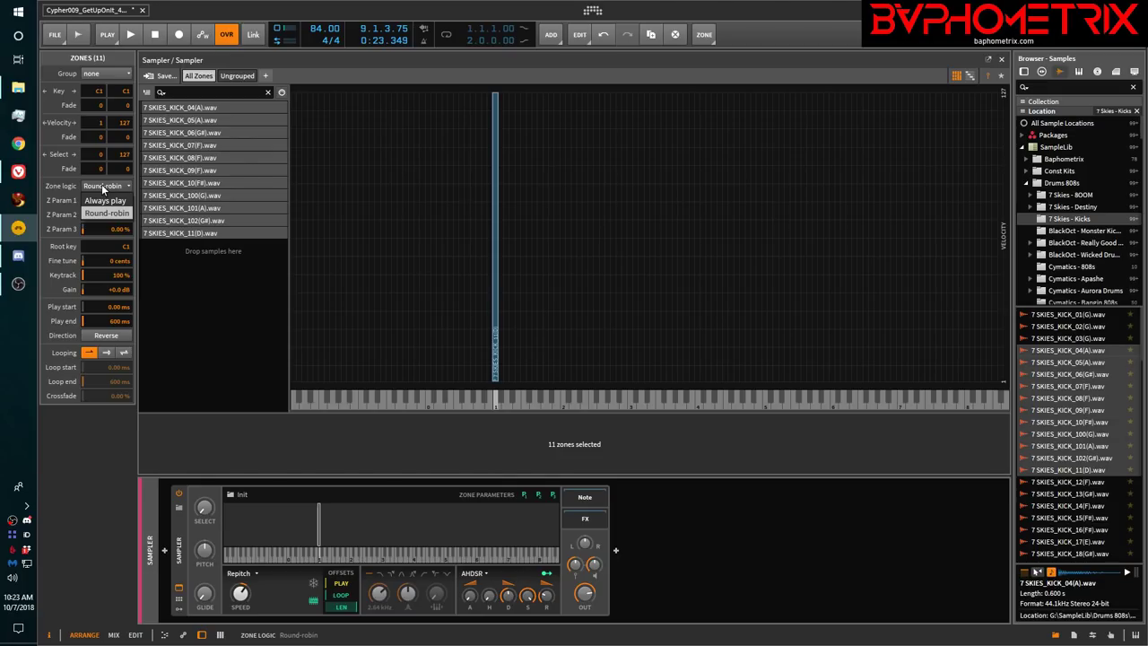
click(102, 185)
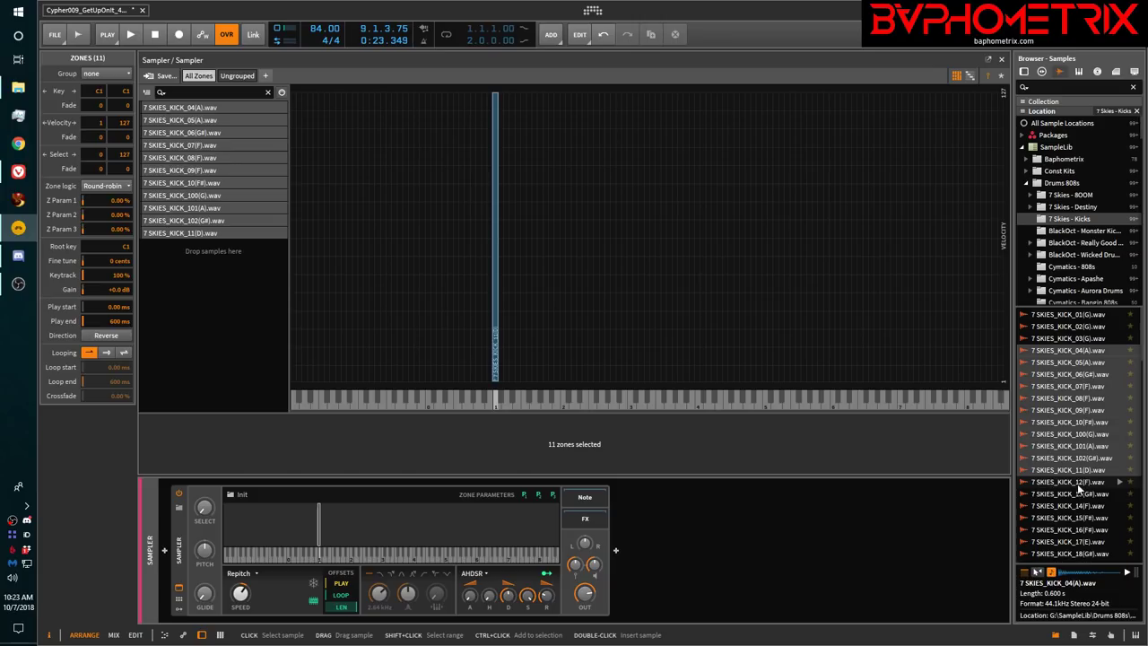
Add samples 7 SKIES_KICK_35(G#) through 7 SKIES_KICK_43(G) to the multisample as zones stacked on key C2, without round-robin
scroll(1076, 475, down, 8)
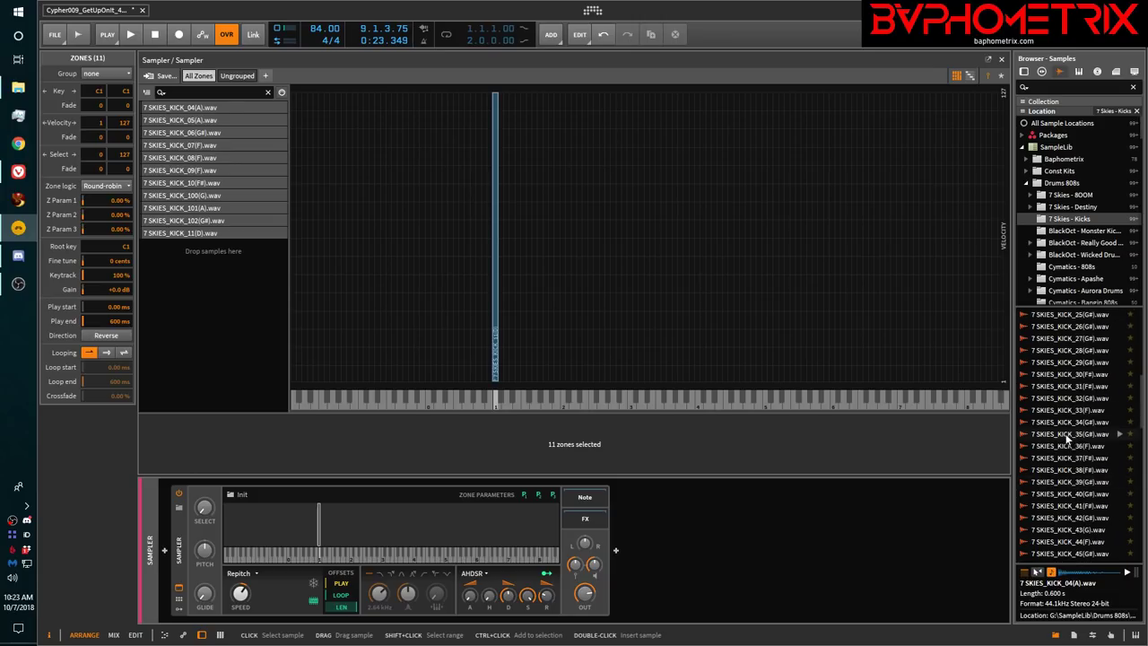
click(1072, 434)
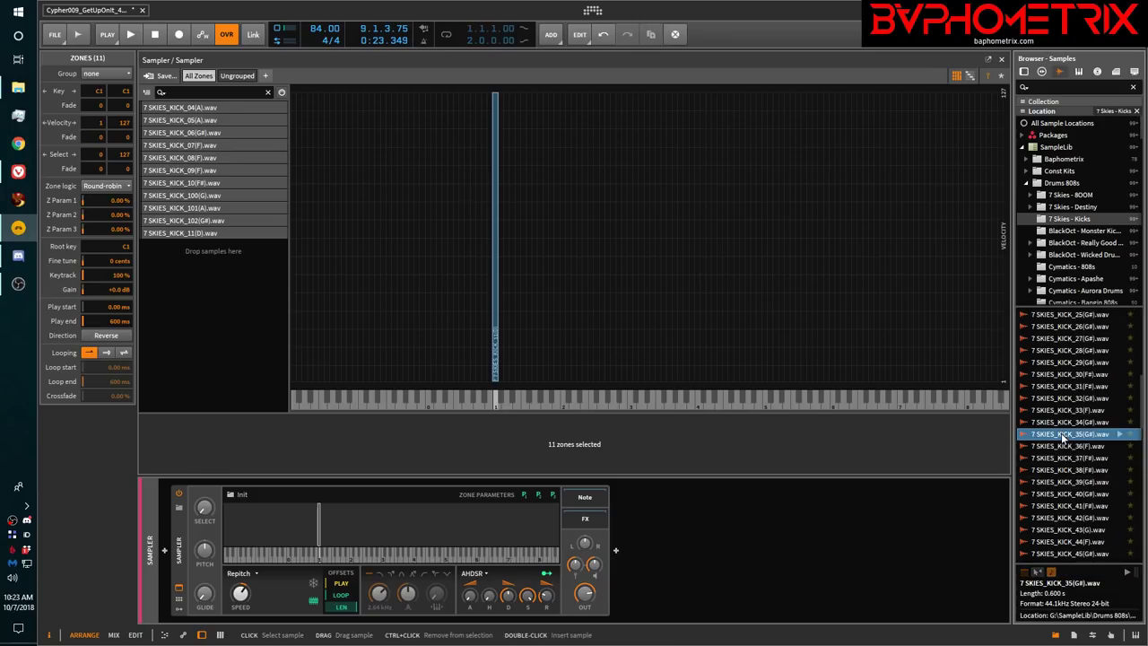
shift+click(1072, 531)
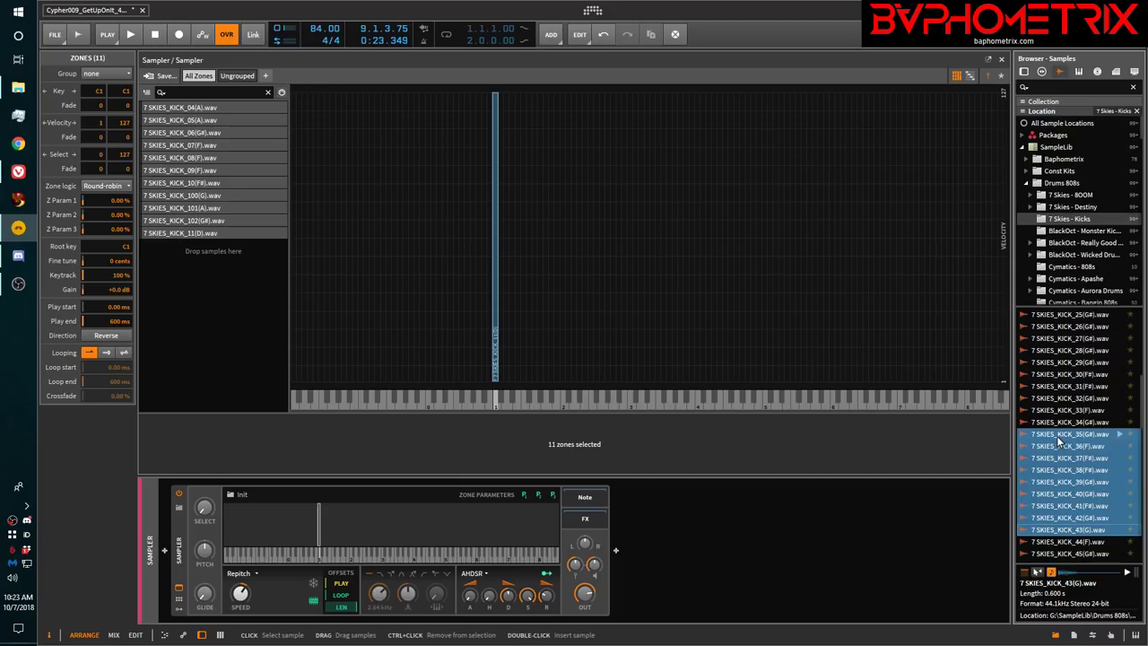
drag(1061, 444, 598, 390)
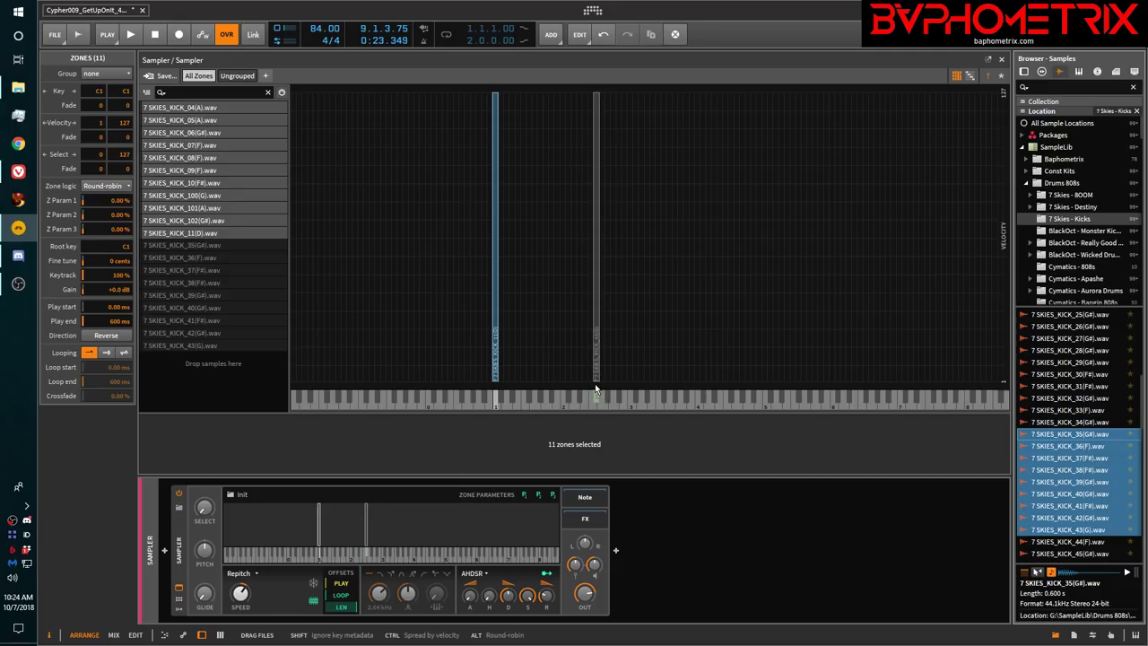
drag(594, 389, 563, 386)
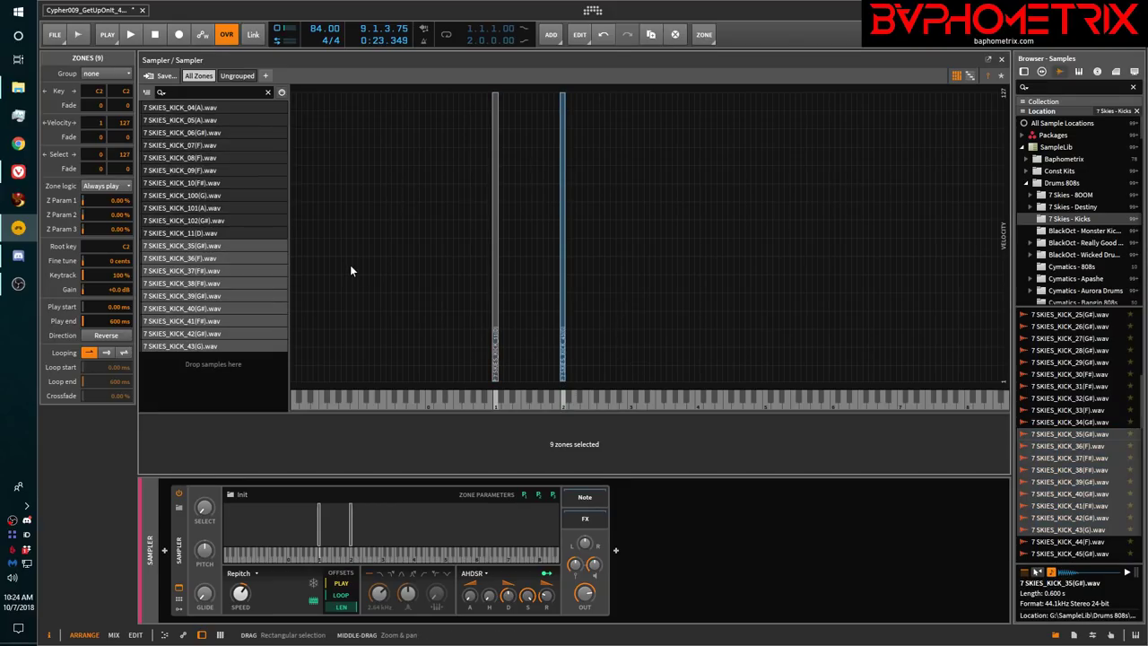
Inspect the stacked zones on C2 and C1, and switch the multisample editor to the list view
click(562, 233)
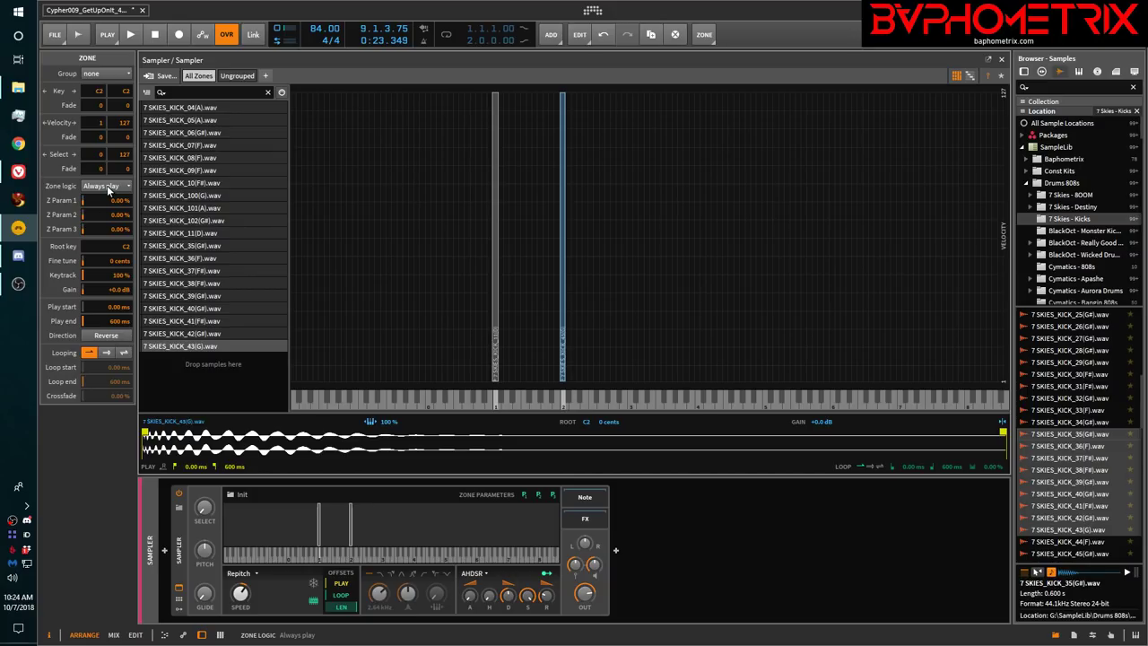
click(493, 242)
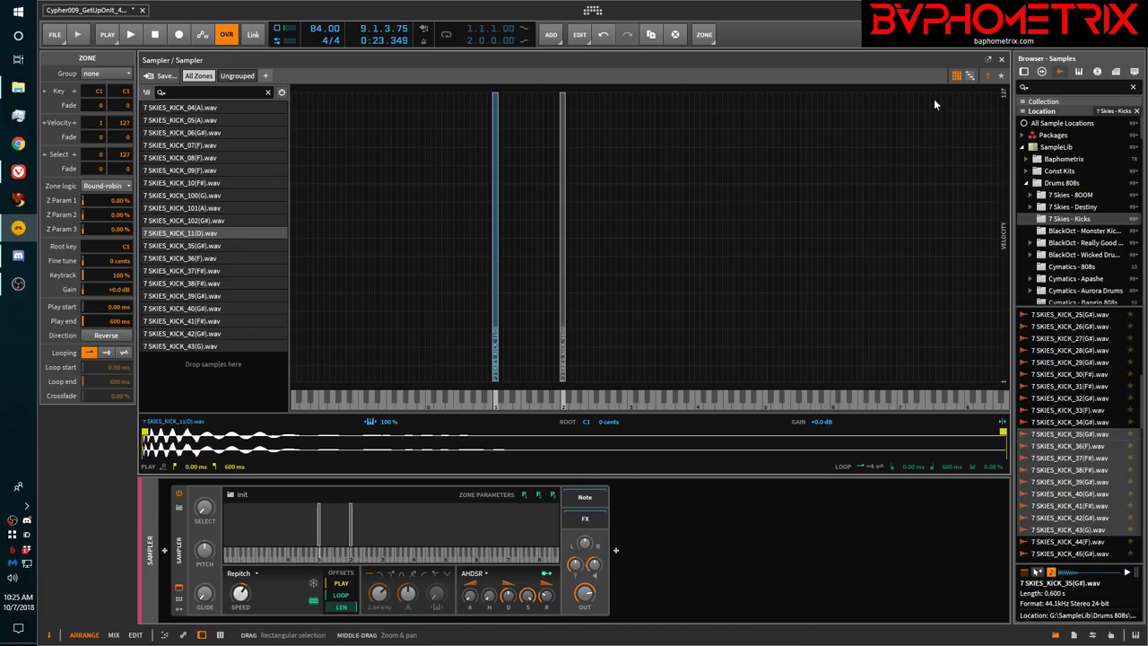
click(970, 77)
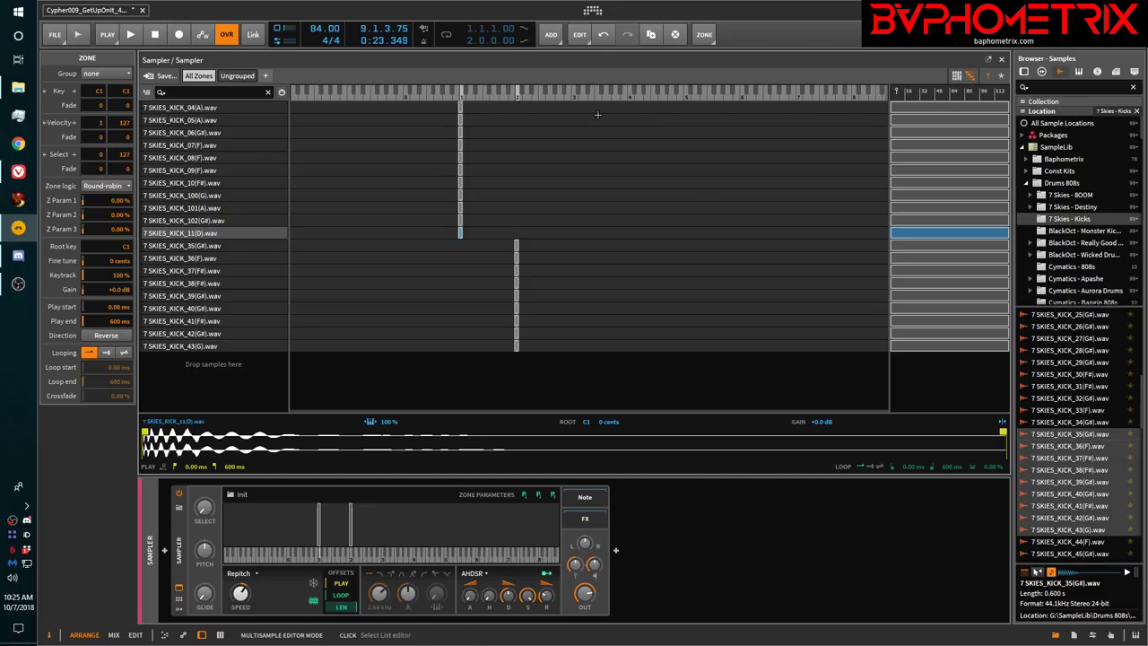
Select the whole C1 kick group and the whole C2 kick group in turn to compare their key and velocity ranges
click(263, 104)
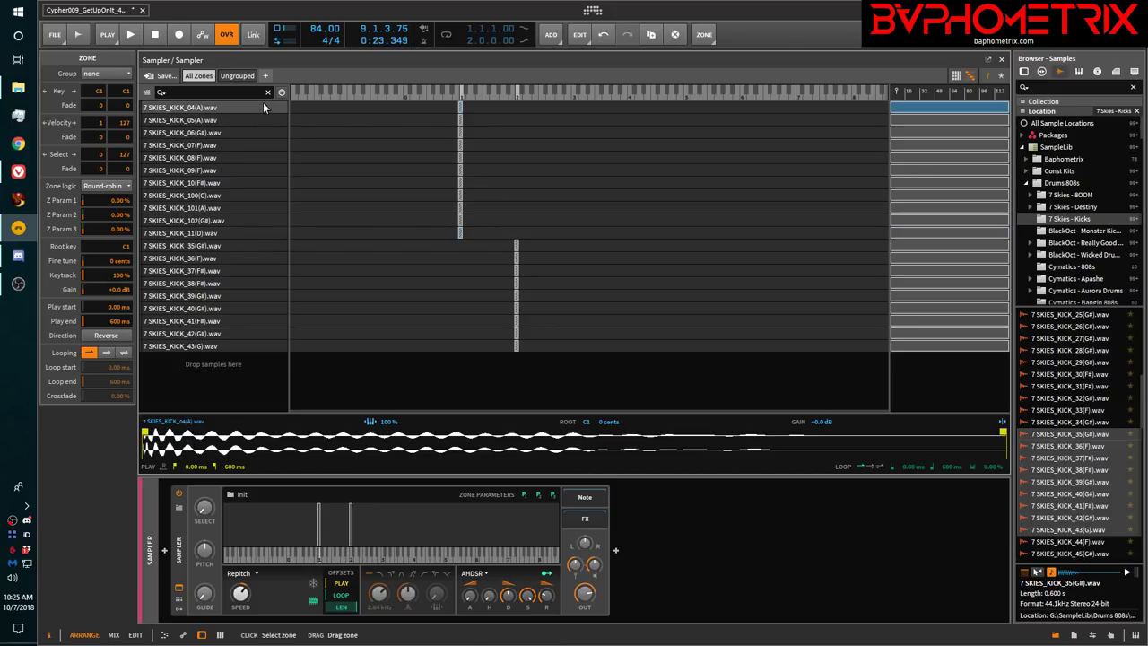
shift+click(244, 233)
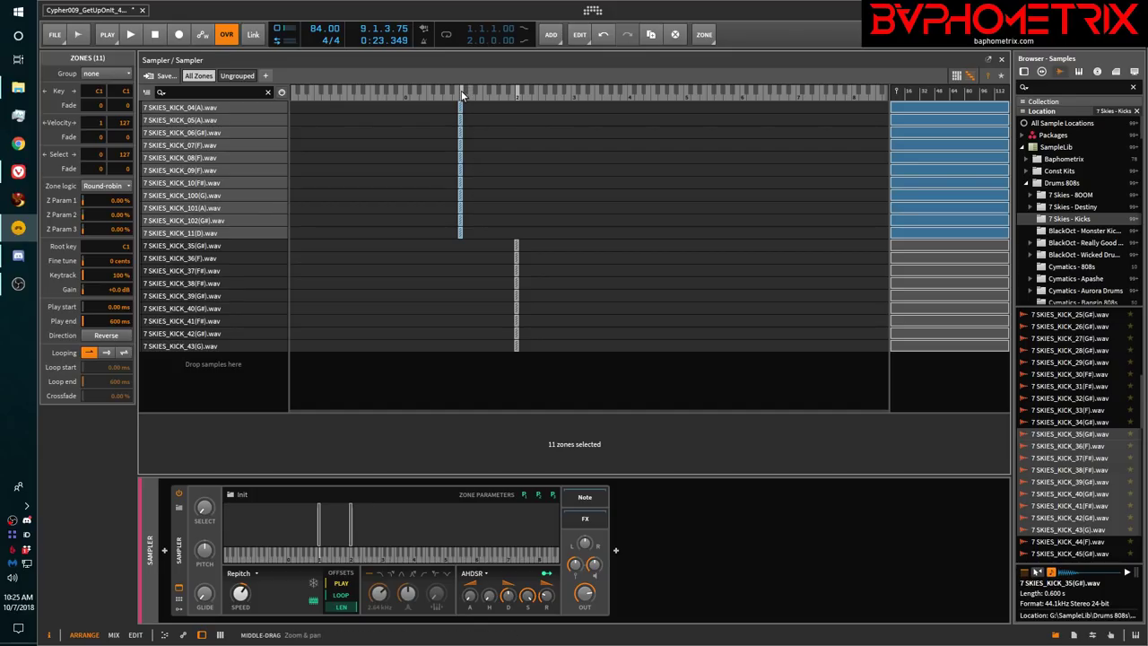
click(253, 247)
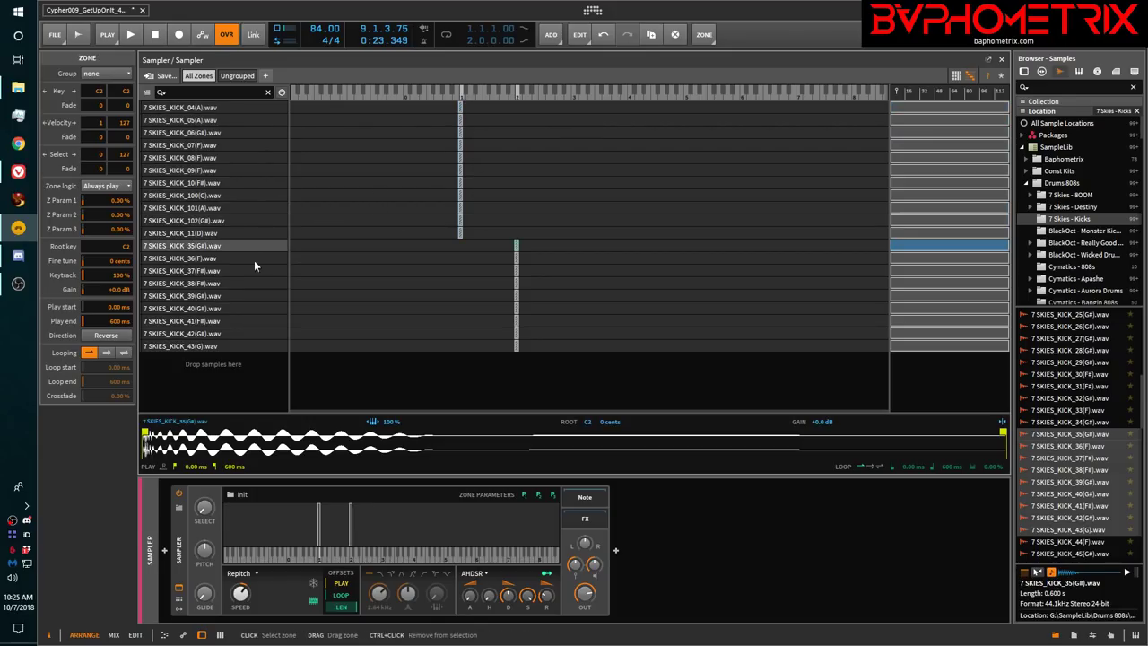
shift+click(241, 346)
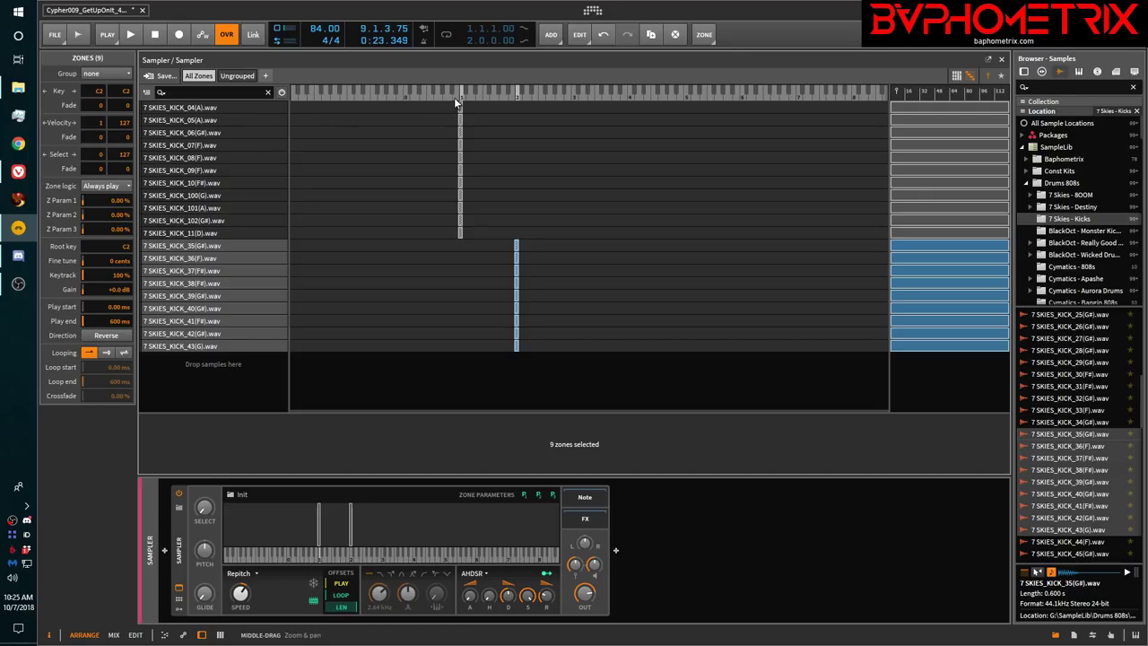
click(939, 107)
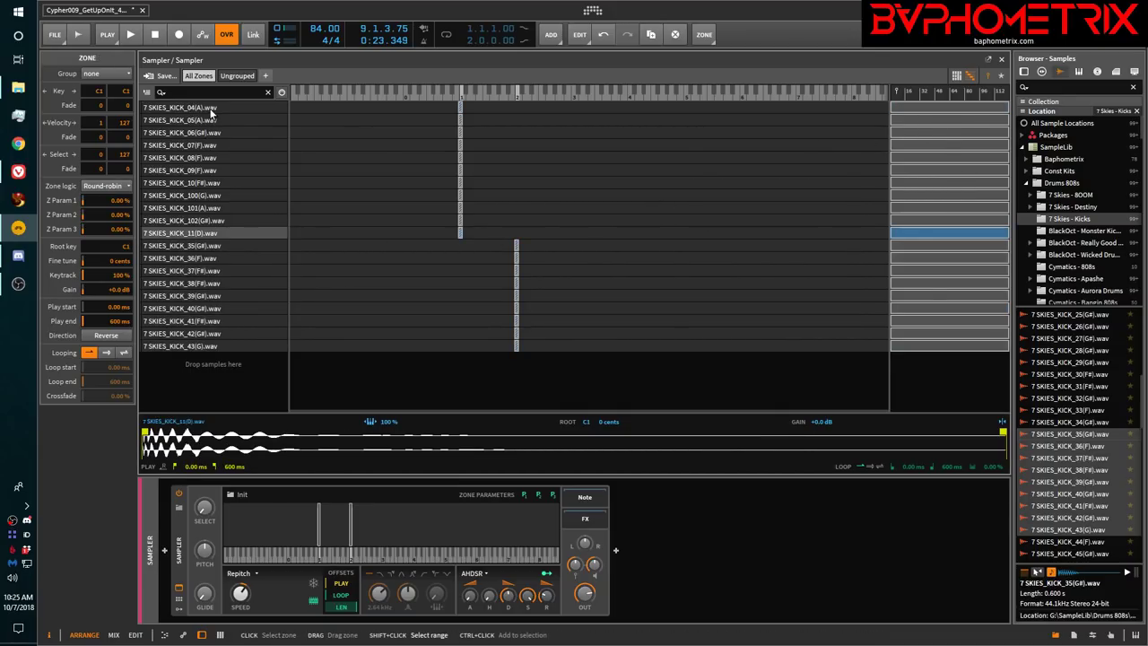
shift+click(188, 232)
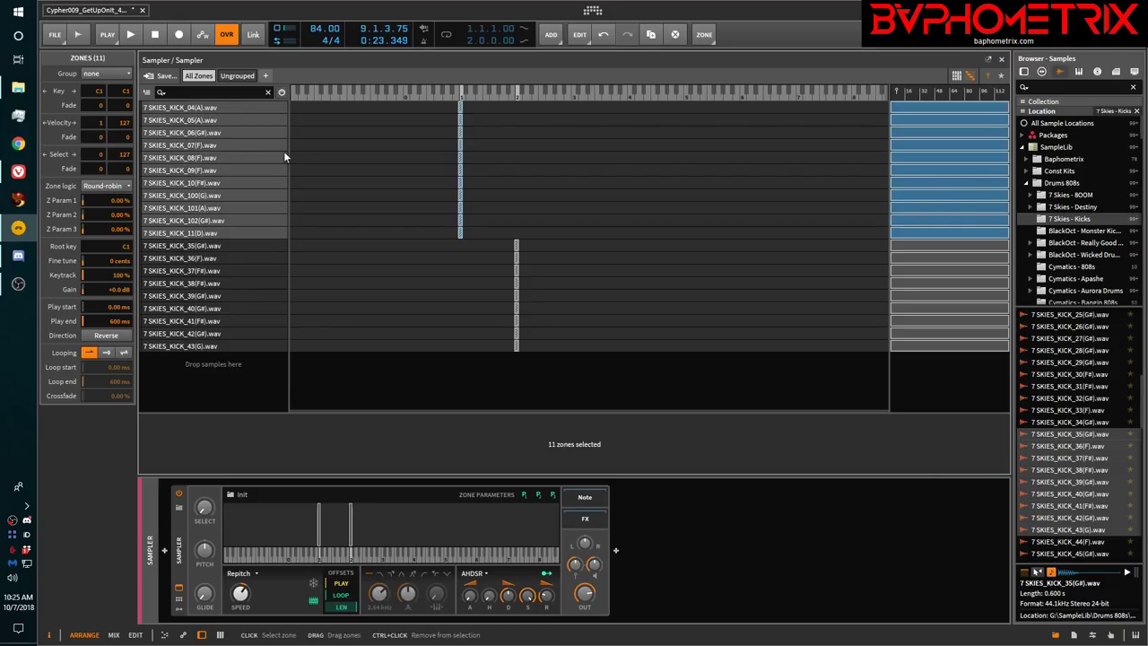
Go through the C1 zones from 7 SKIES_KICK_04(A) to 7 SKIES_KICK_11(D) and check each one's zone logic
click(226, 105)
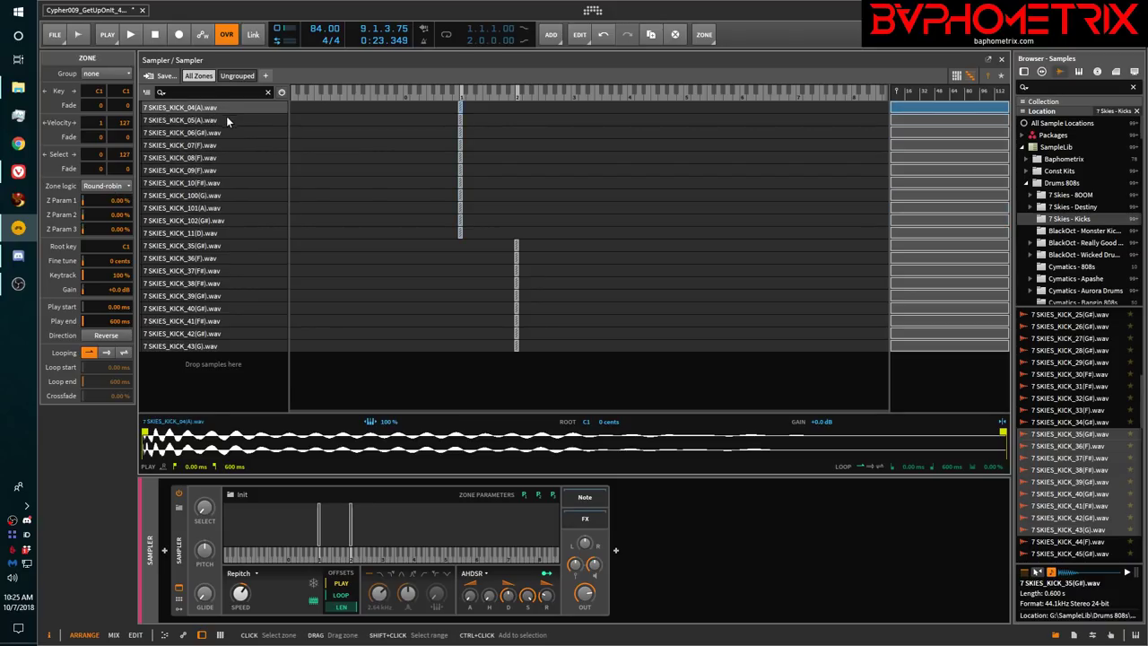
click(226, 115)
click(228, 129)
click(230, 146)
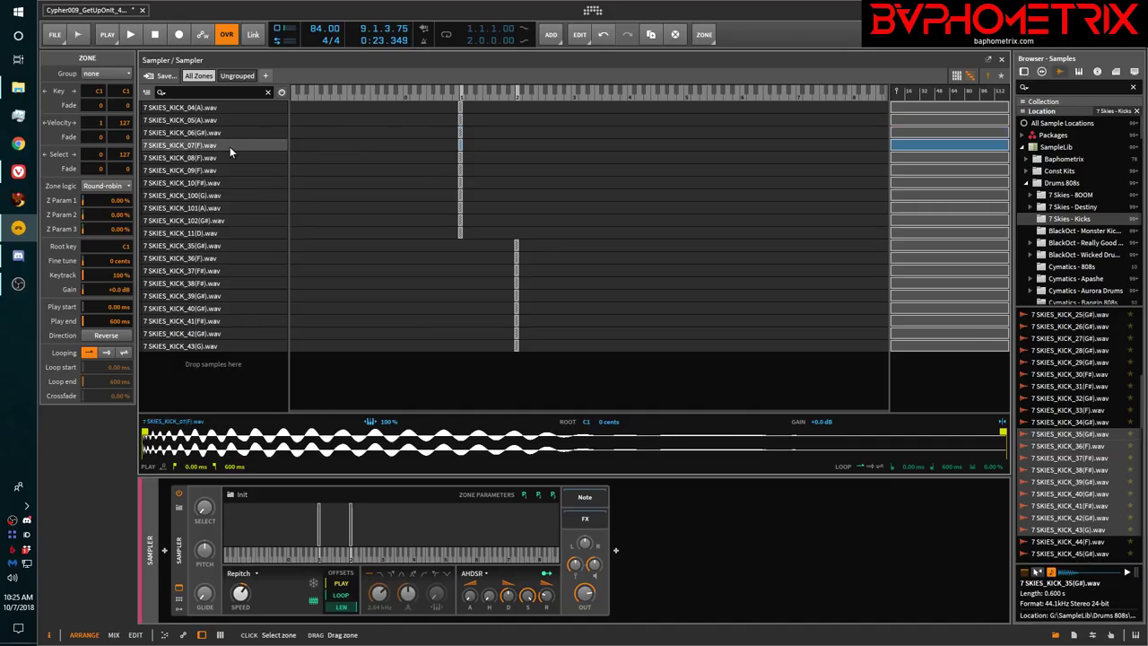
click(232, 159)
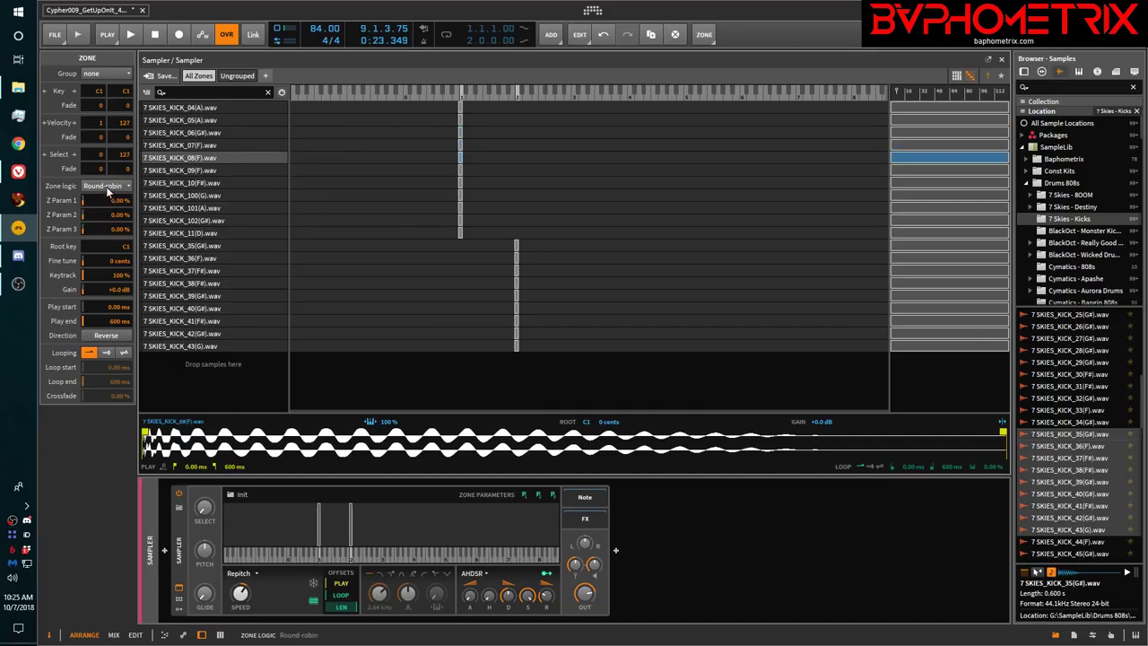
click(265, 169)
click(261, 182)
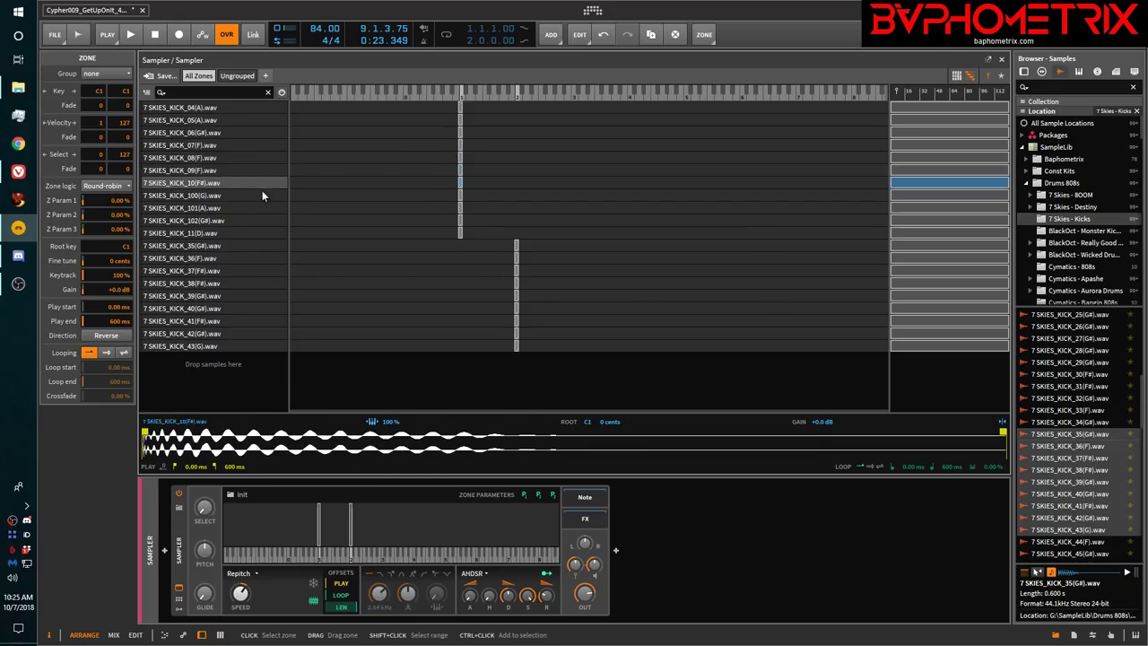
click(263, 196)
click(269, 211)
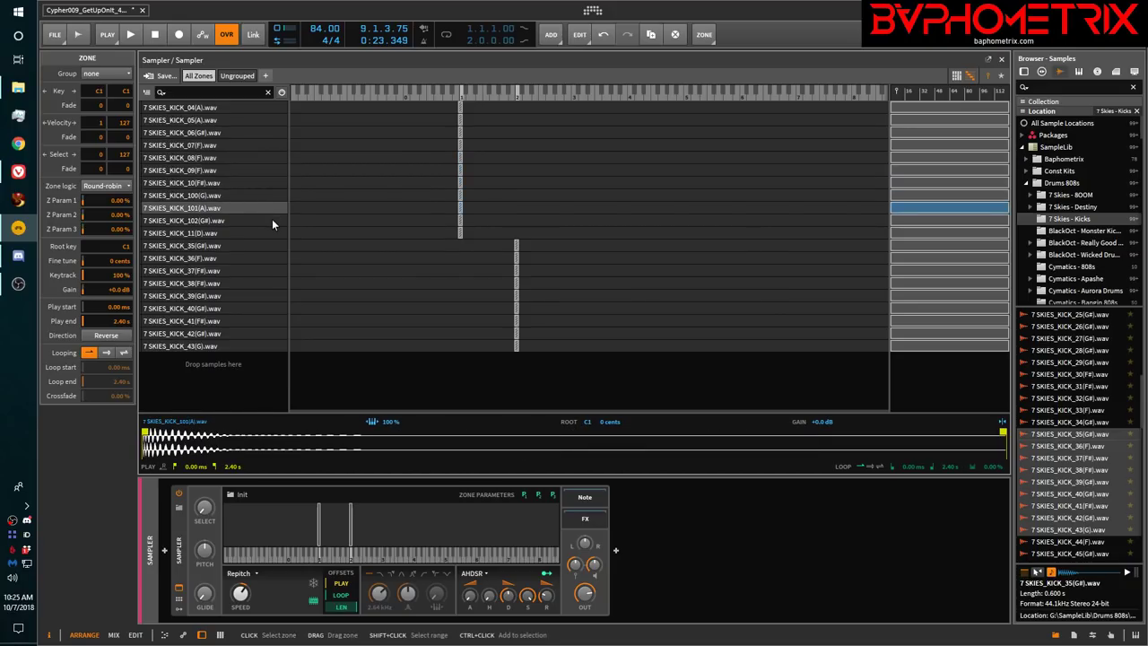
click(272, 219)
click(271, 229)
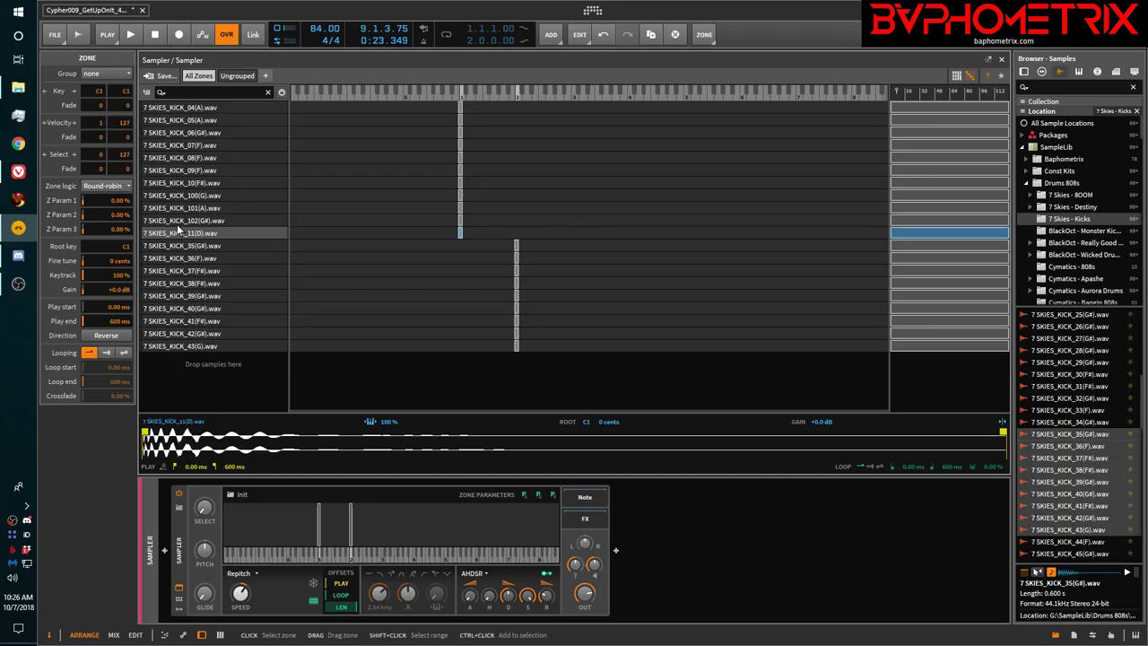
Go through the C2 zones from 7 SKIES_KICK_35(G#) to 7 SKIES_KICK_43(G) and check each one's zone logic
click(199, 246)
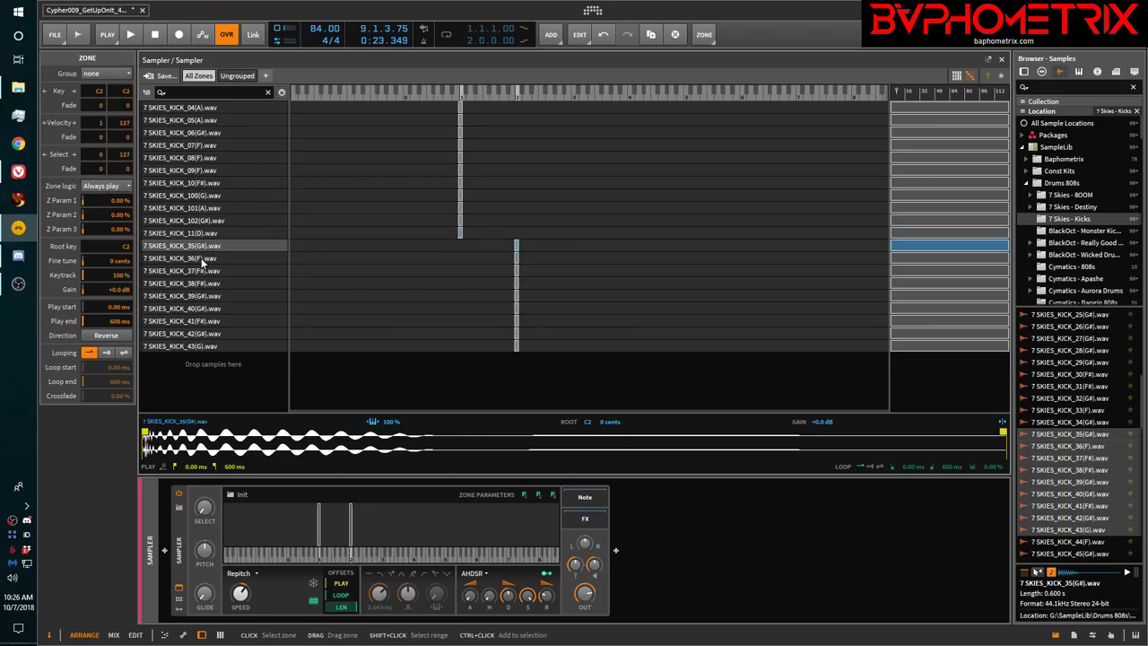
click(202, 259)
click(206, 271)
click(208, 283)
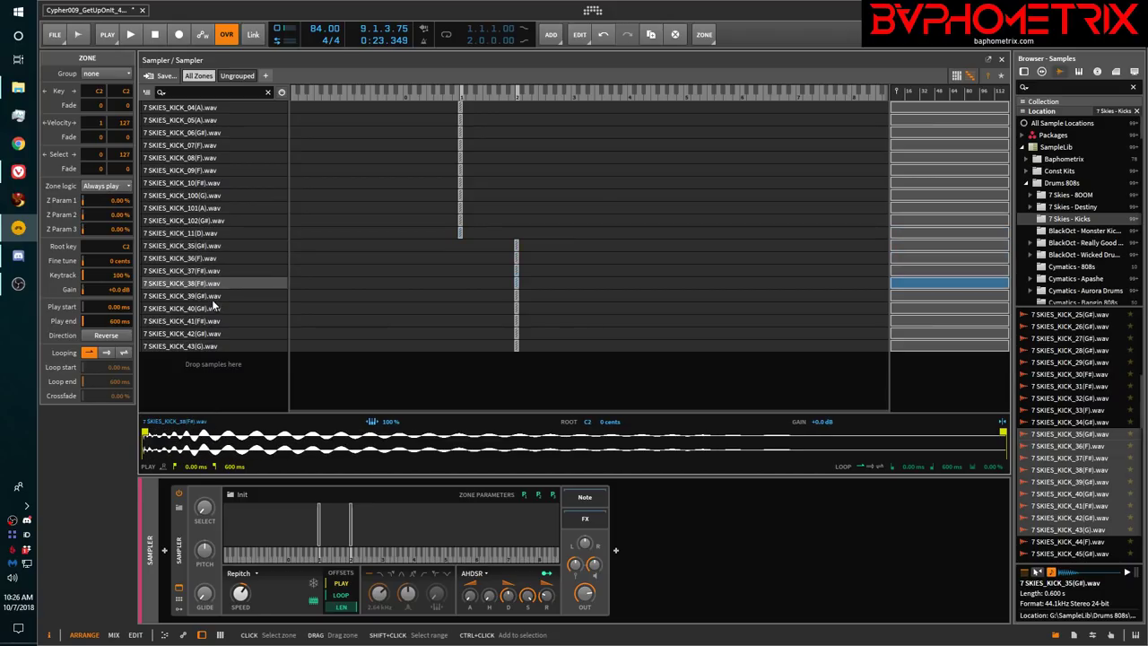
click(214, 296)
click(220, 320)
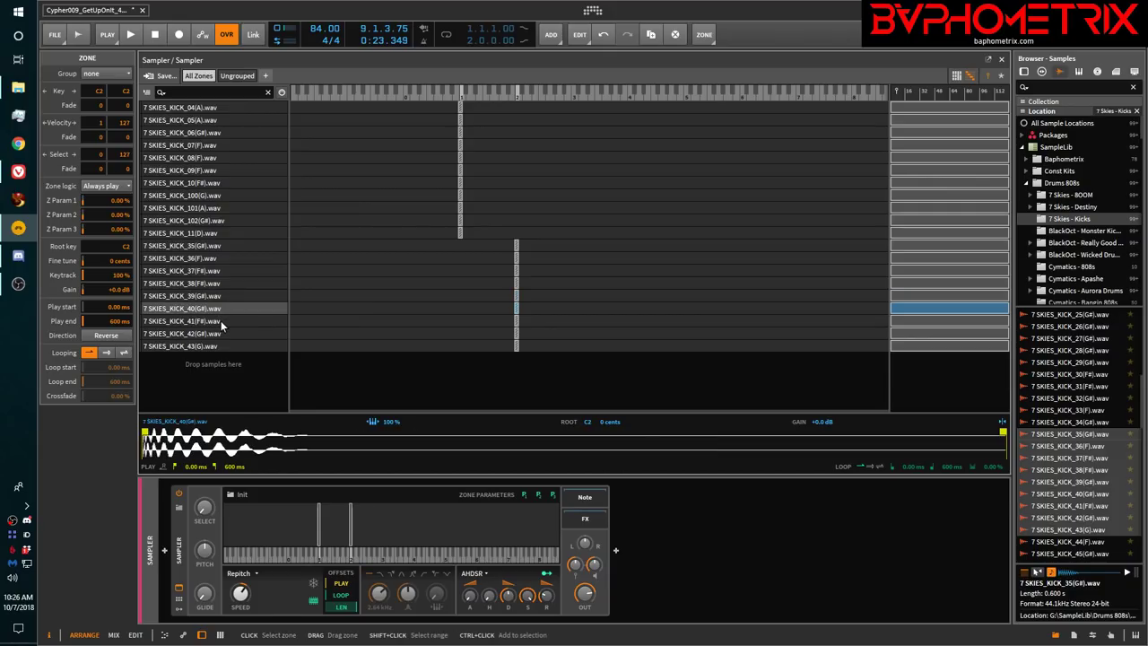
click(225, 333)
click(228, 347)
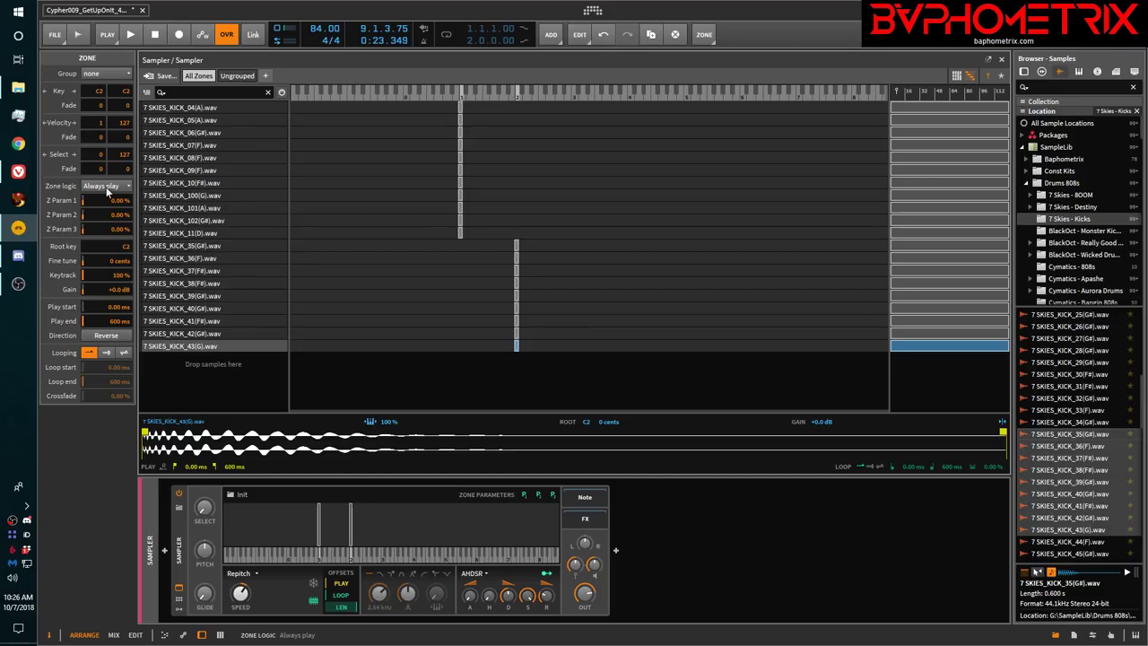
Set the zone logic of all zones from 7 SKIES_KICK_35(G#) to 7 SKIES_KICK_43(G) to Round-robin
click(232, 245)
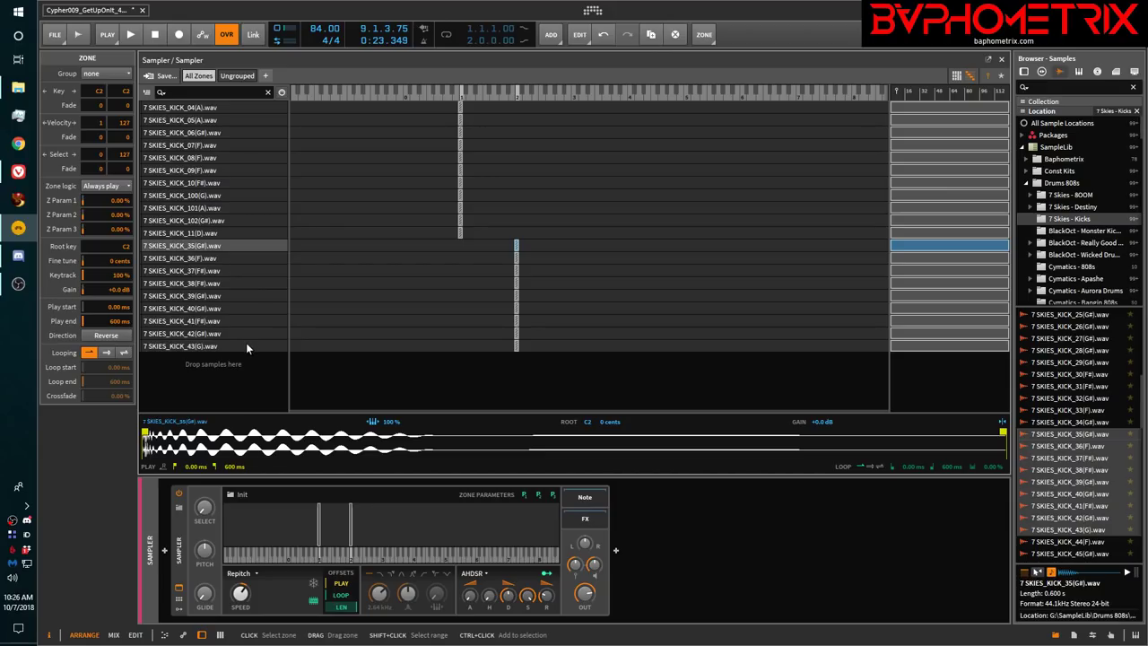
shift+click(246, 343)
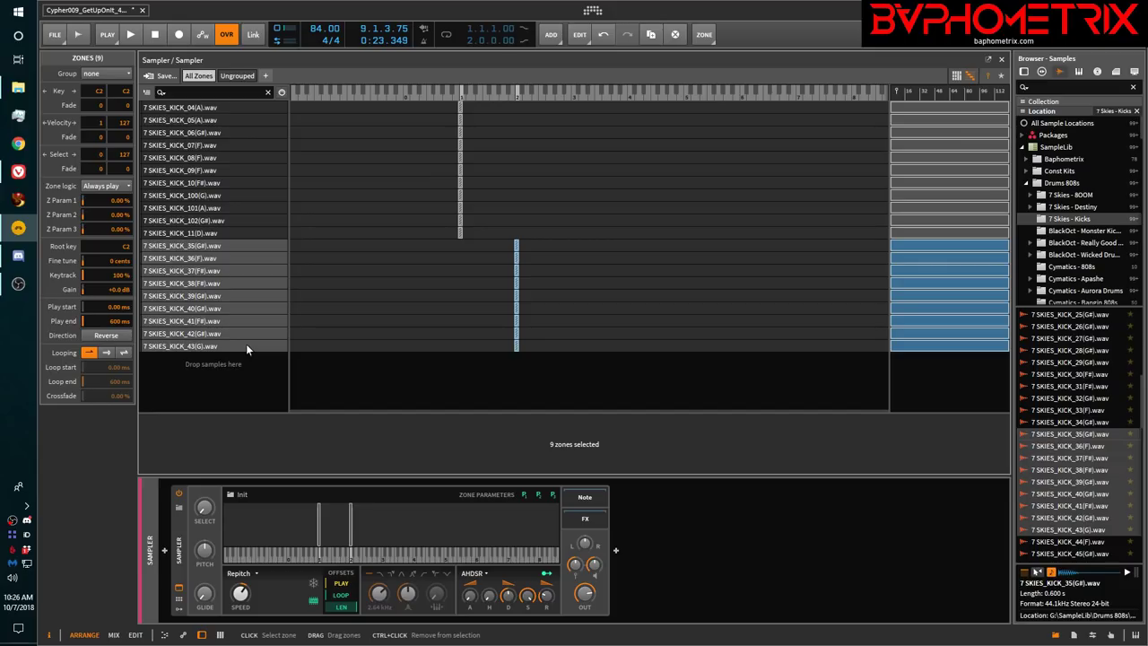
click(105, 186)
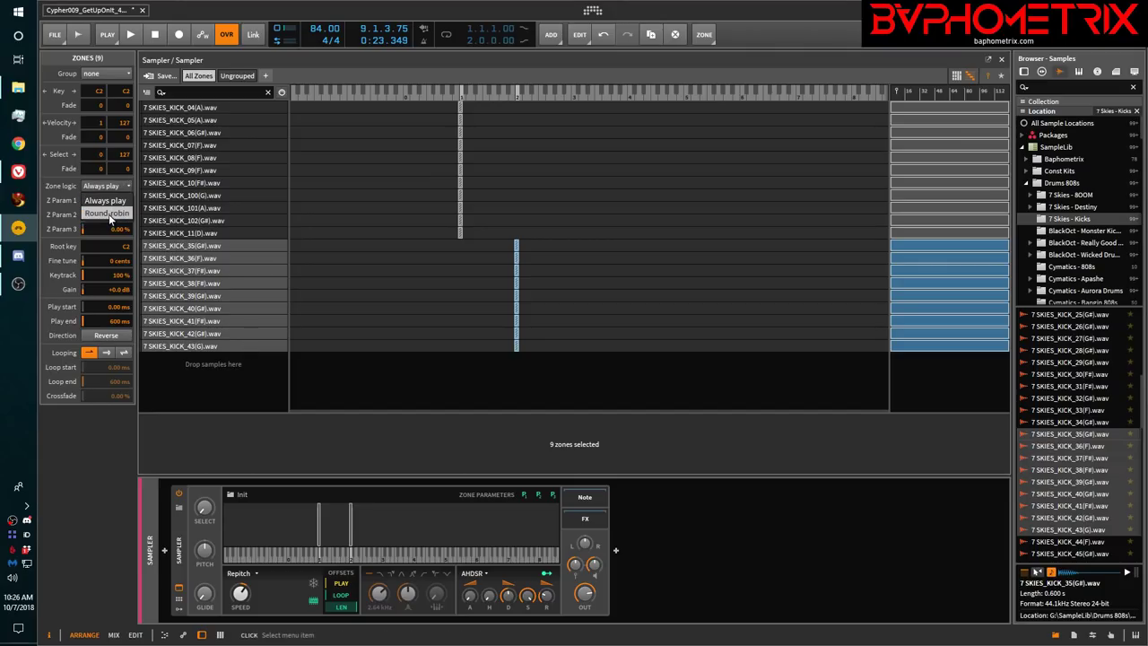
click(107, 214)
Verify the changed zone logic on each individual C2 zone, starting from the last C1 zone
click(258, 233)
click(261, 246)
click(261, 256)
click(262, 269)
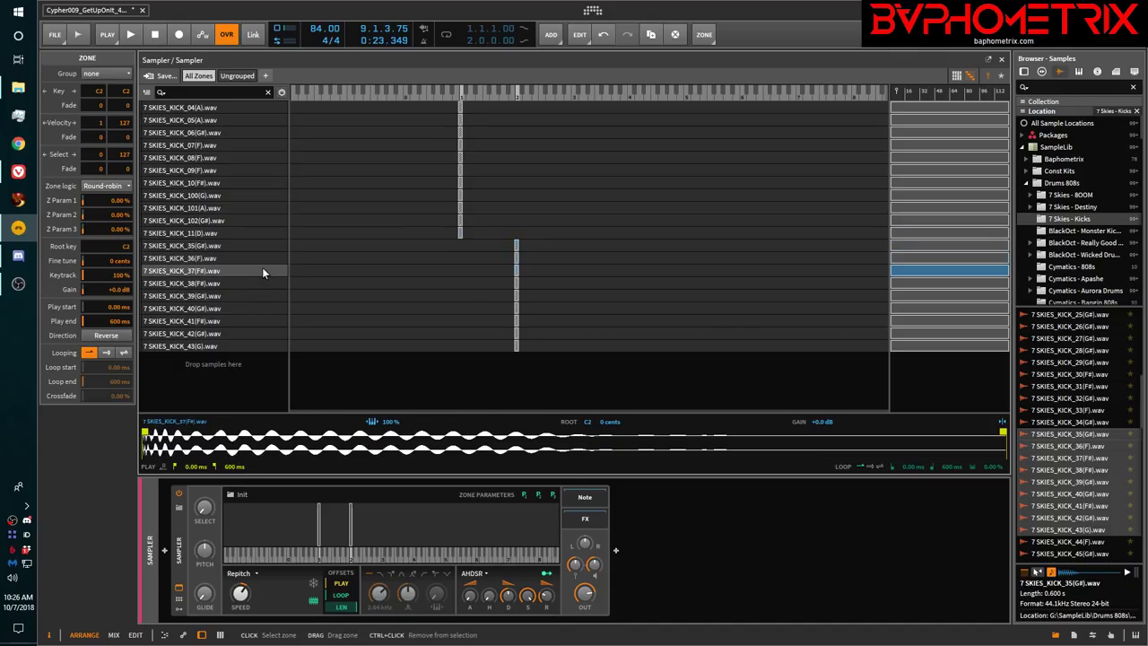
click(261, 283)
click(264, 296)
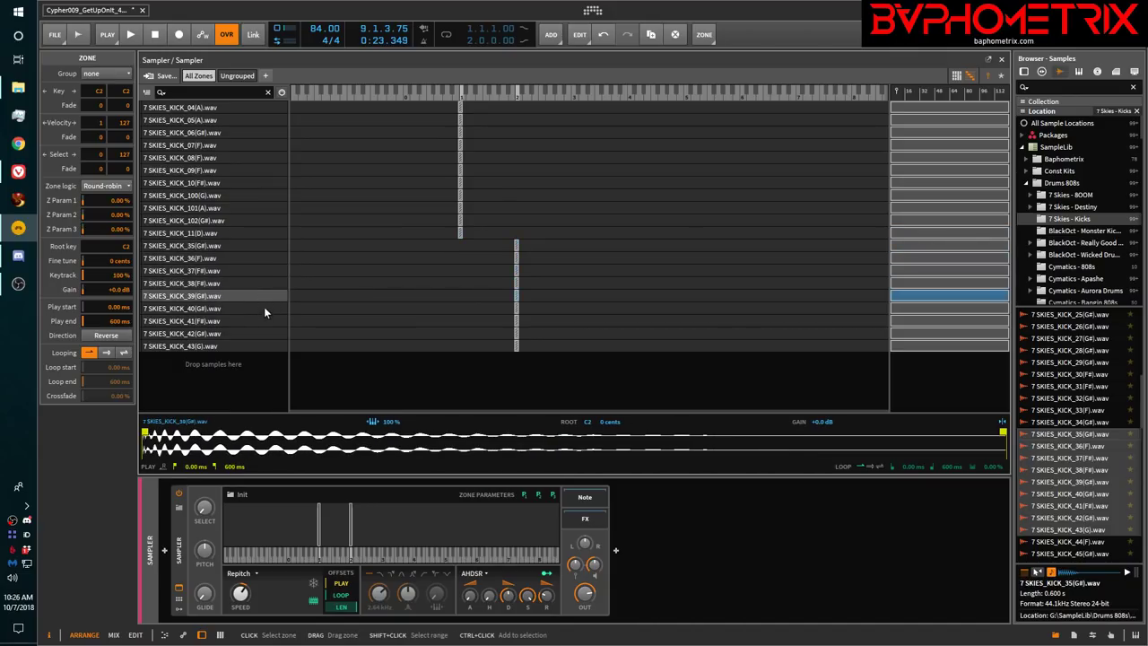
click(264, 308)
click(266, 321)
click(267, 333)
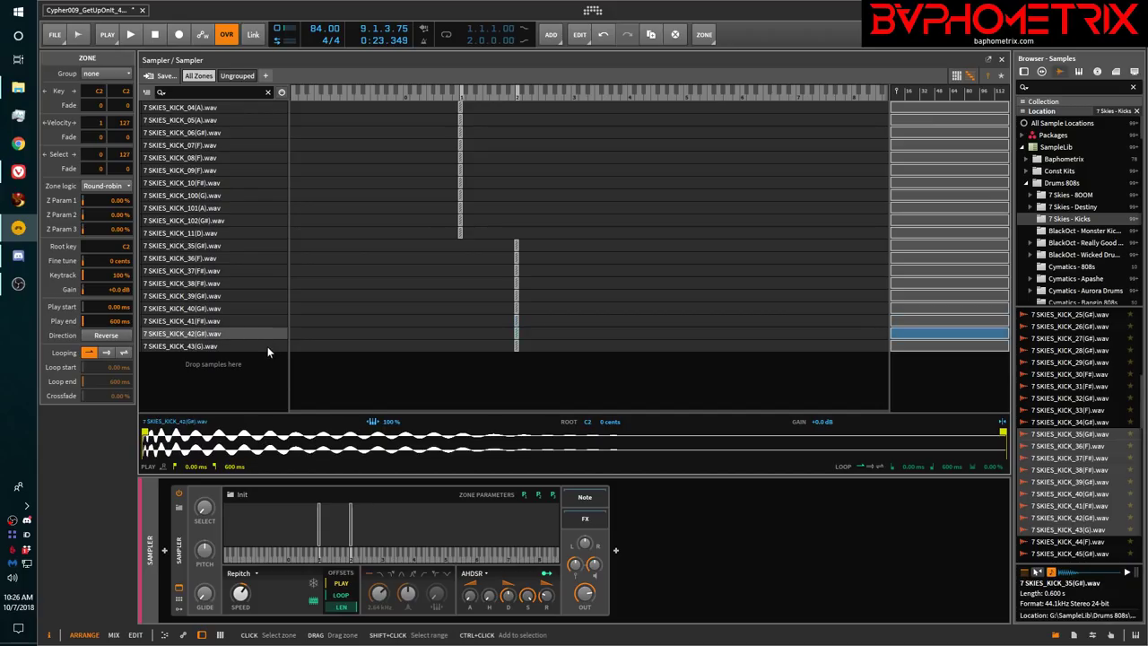
click(268, 347)
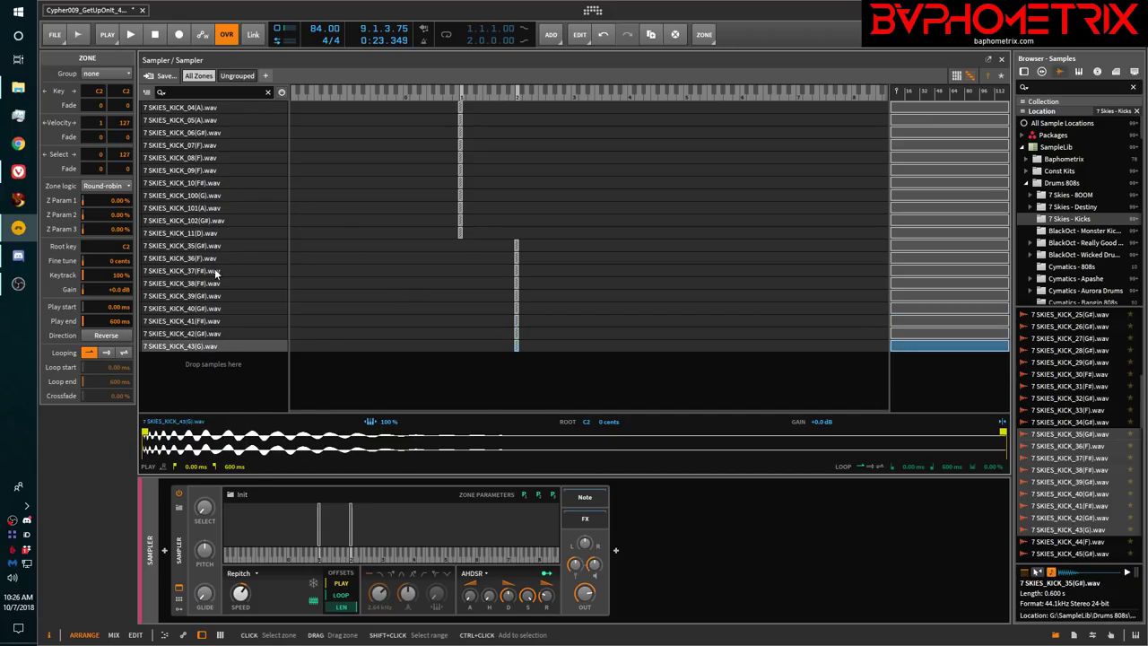
click(231, 245)
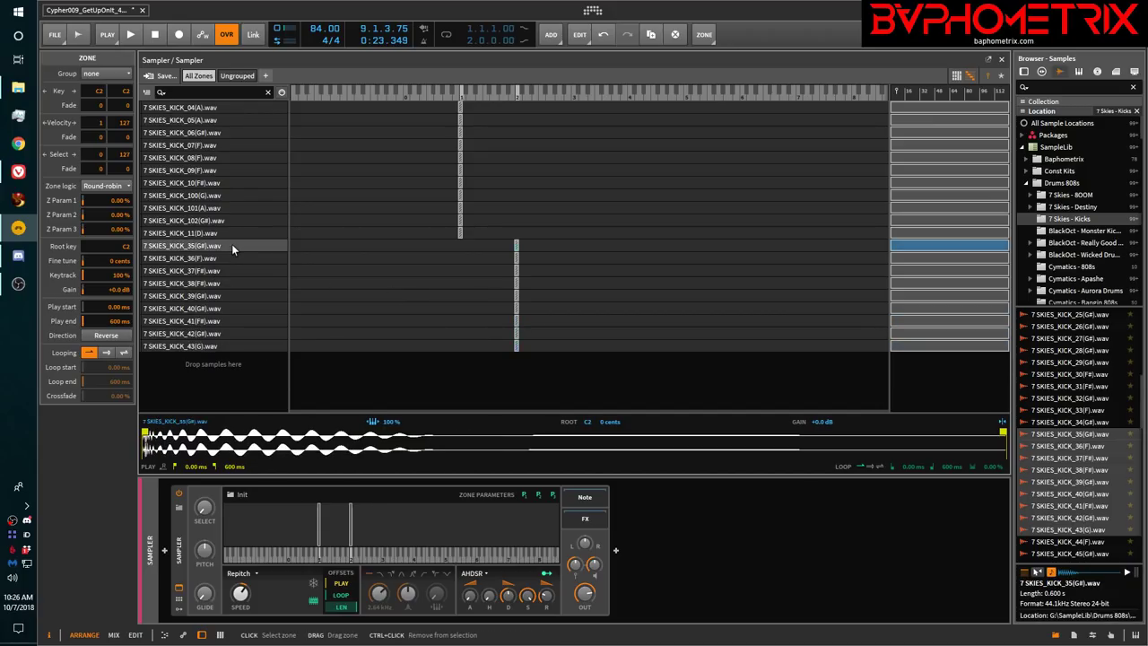
click(234, 256)
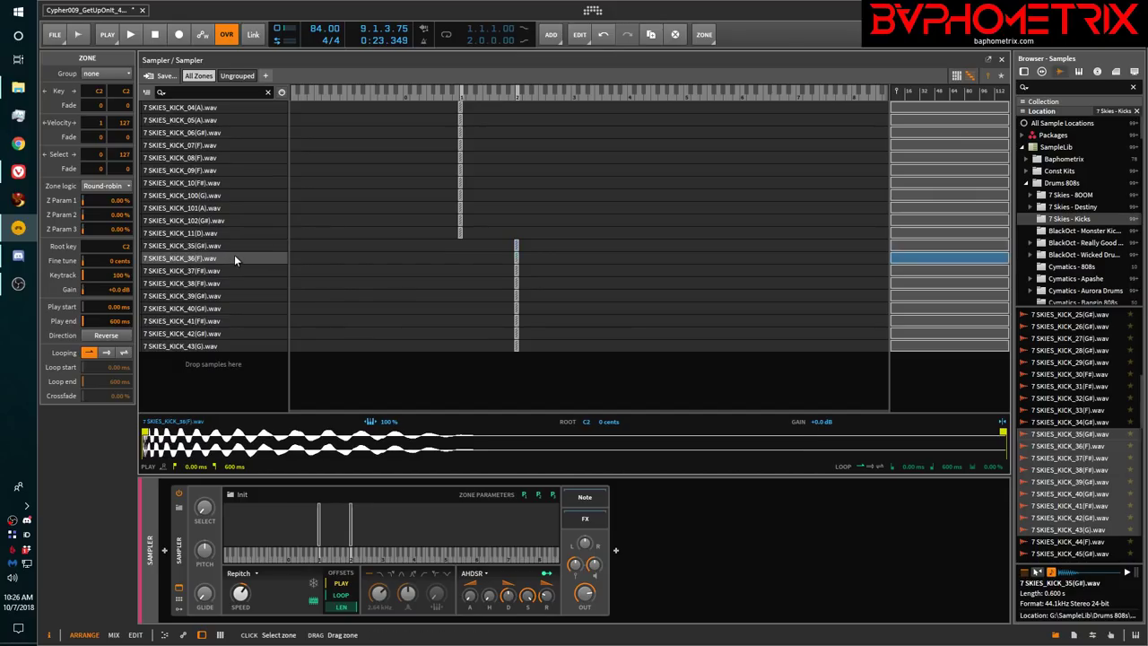
Check the zone logic of each remaining C2 zone from 7 SKIES_KICK_37(F#) to 7 SKIES_KICK_43(G)
click(236, 271)
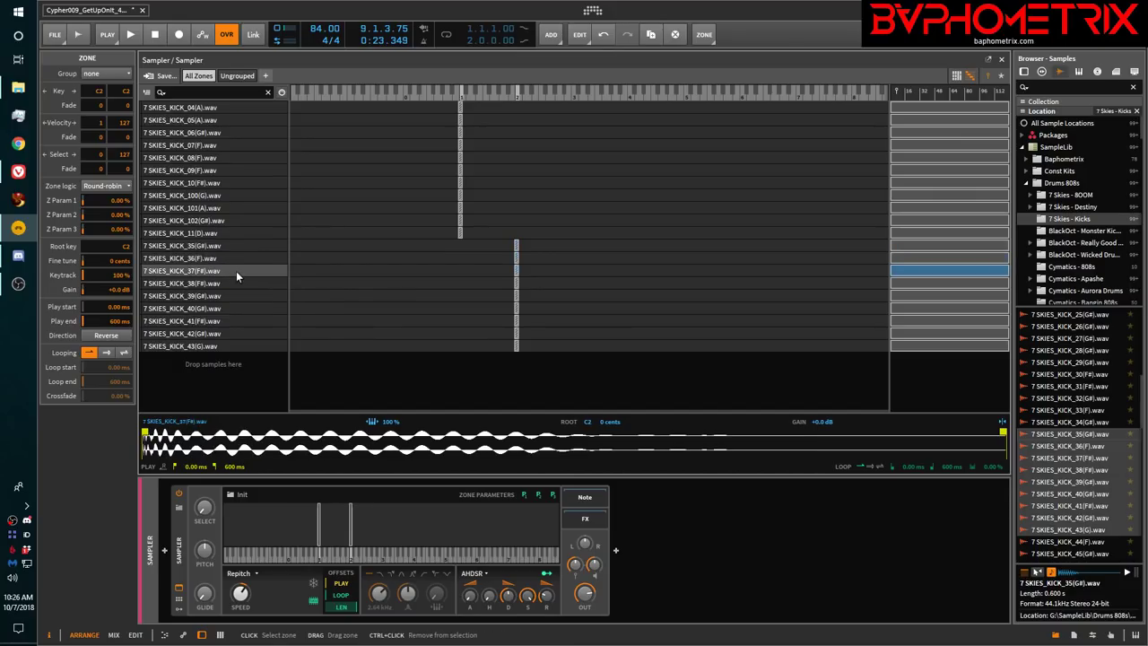
click(235, 283)
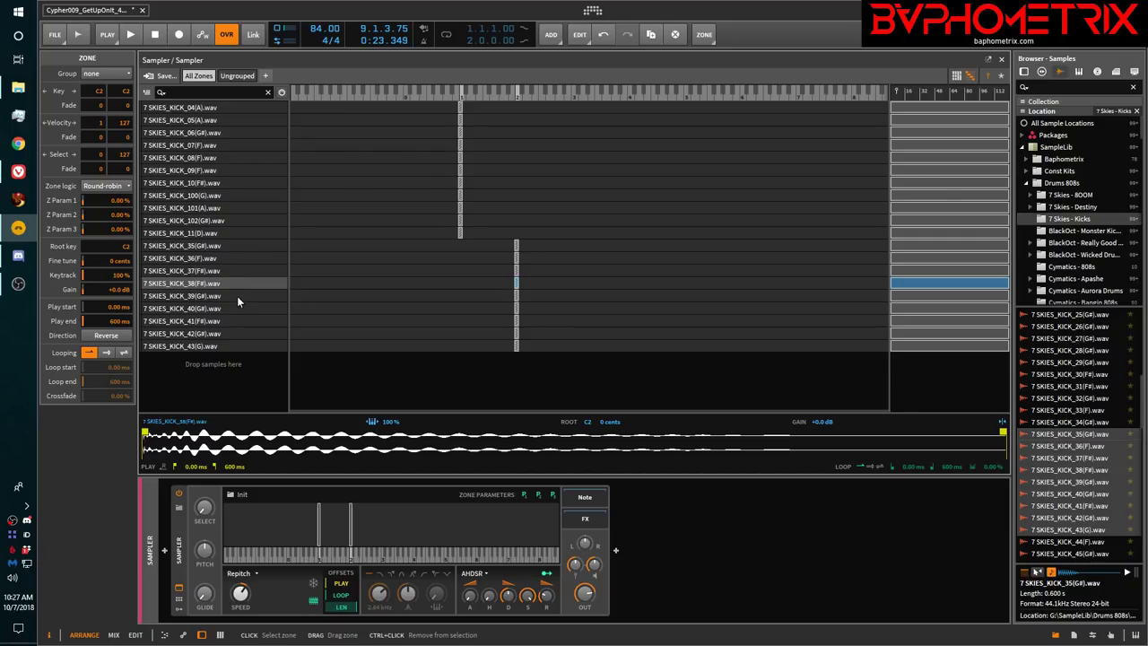
click(237, 296)
click(238, 309)
click(242, 321)
click(243, 334)
click(243, 346)
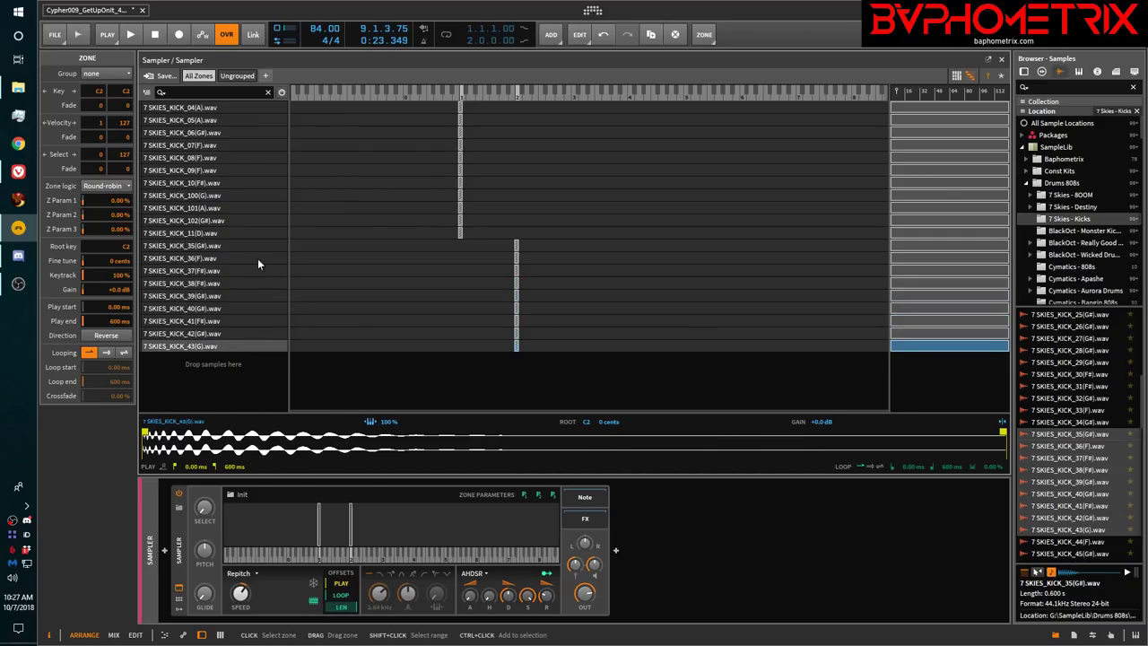
Go through the C2 zones from 7 SKIES_KICK_35(G#) to 7 SKIES_KICK_43(G) once more to recheck their zone logic
click(259, 247)
click(262, 256)
click(262, 269)
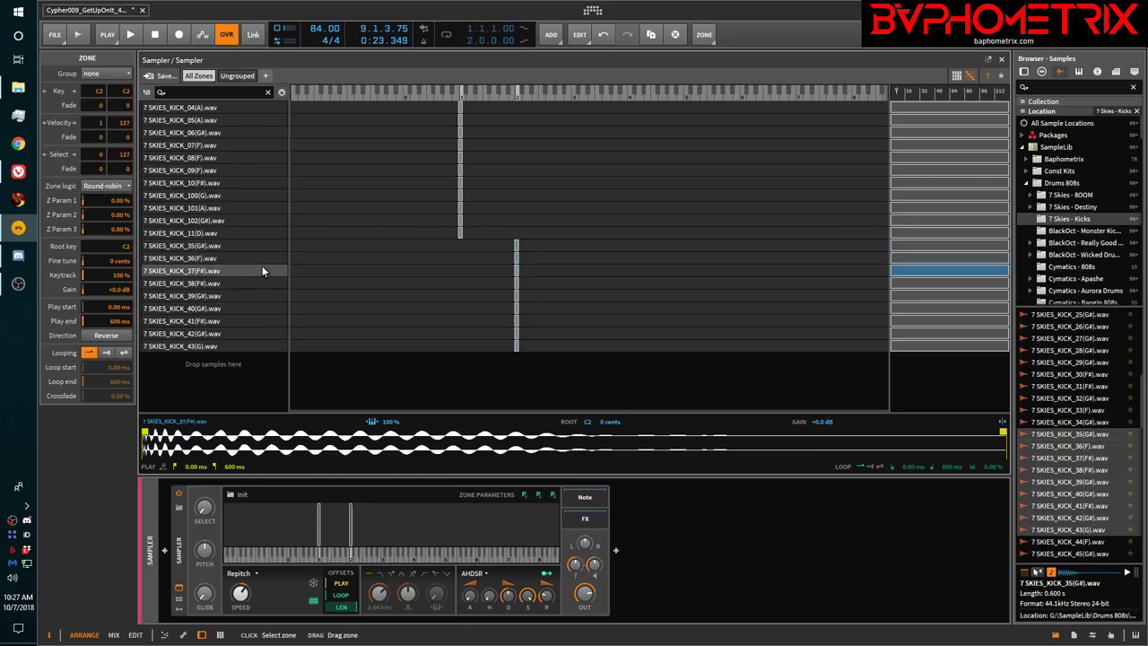
click(261, 281)
click(264, 294)
click(264, 308)
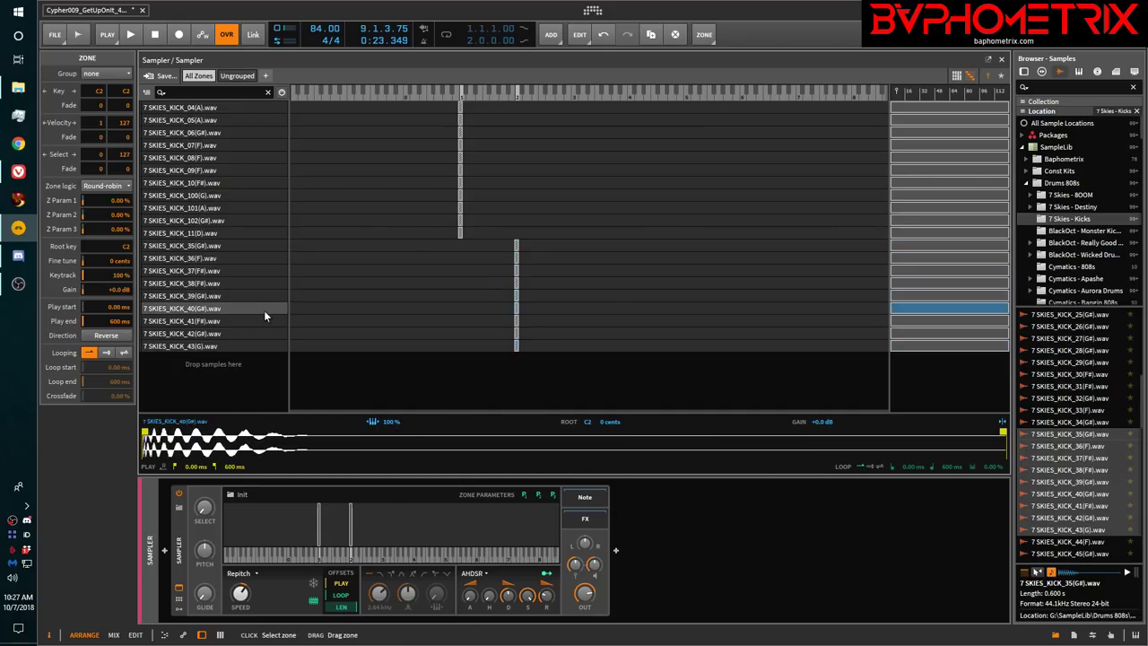
click(268, 321)
click(267, 348)
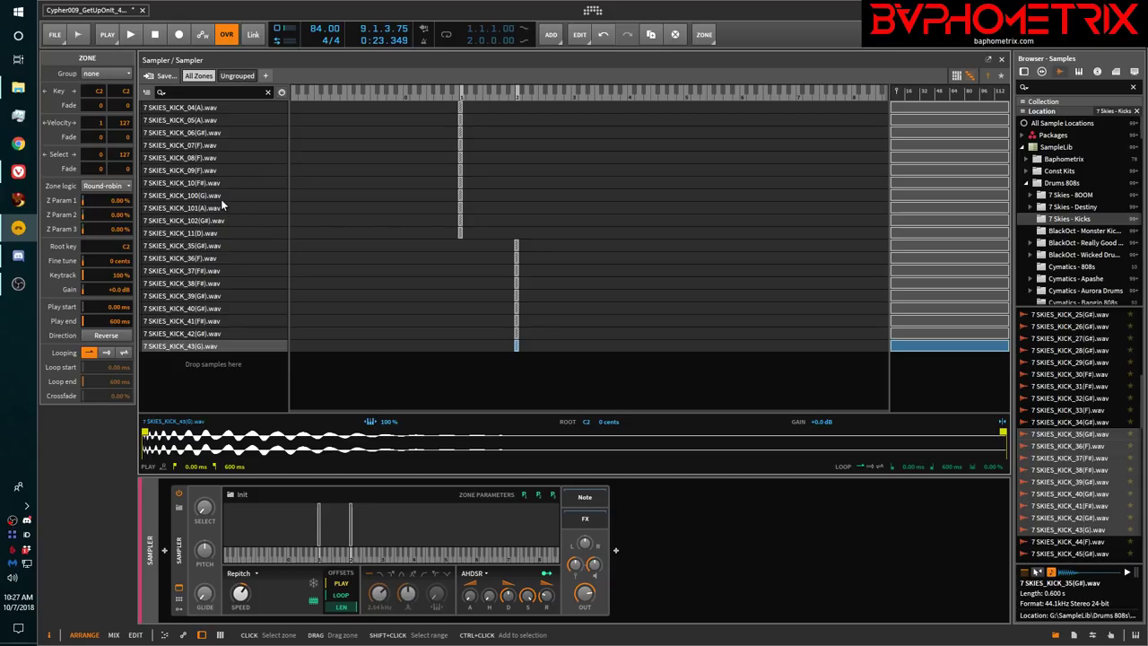
Set the zone logic of all nine C2 zones to Always play and clear the selection
click(242, 245)
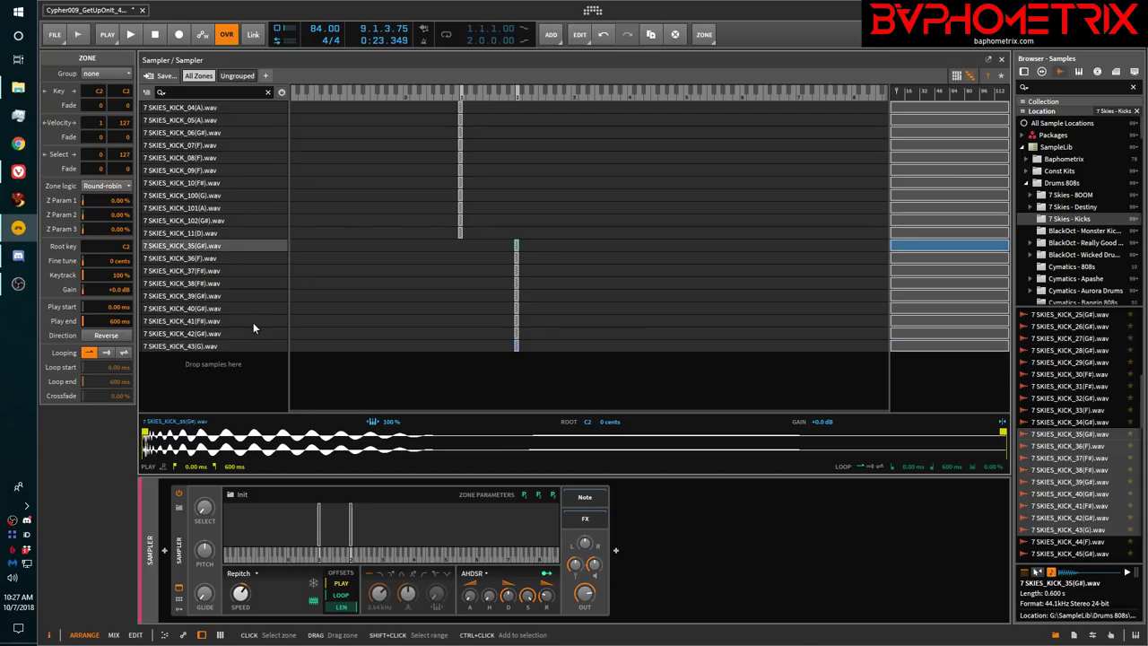
shift+click(249, 346)
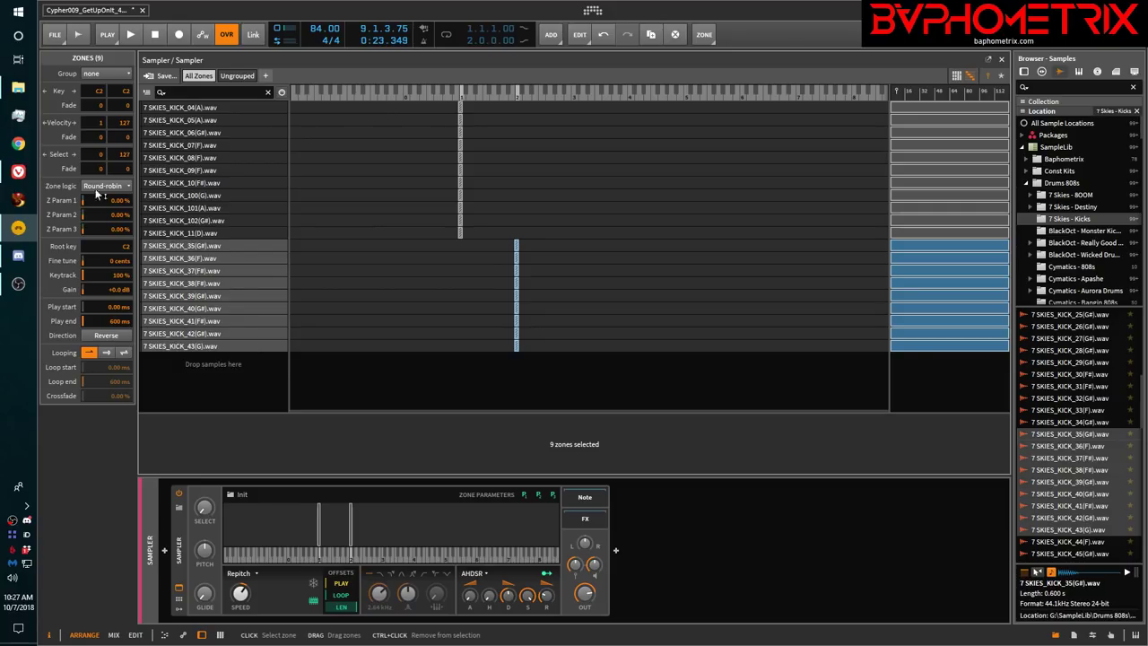
click(106, 186)
click(108, 200)
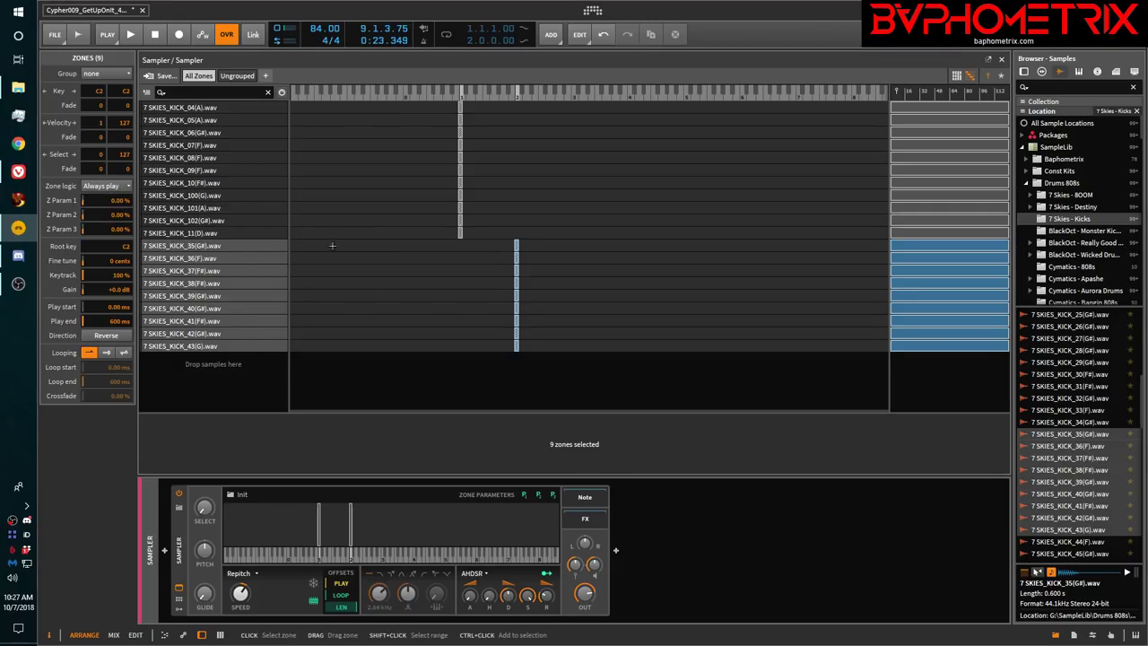
click(339, 246)
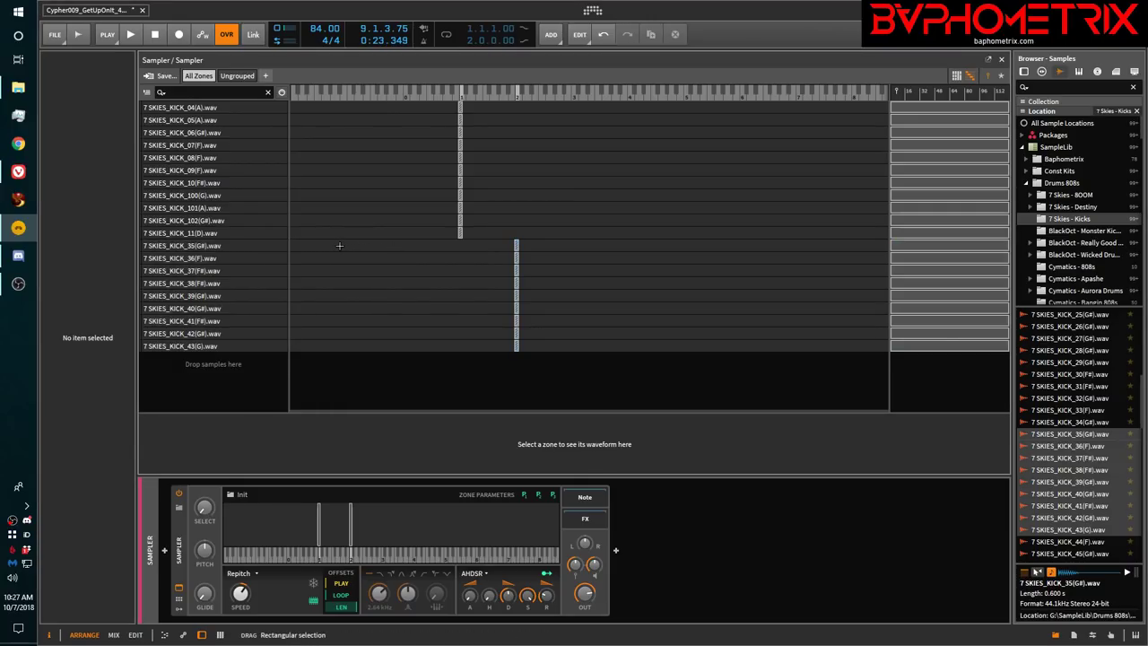
Set the zone logic of the six C2 zones from 7 SKIES_KICK_35(G#) to 7 SKIES_KICK_40(G#) to Round-robin
click(273, 242)
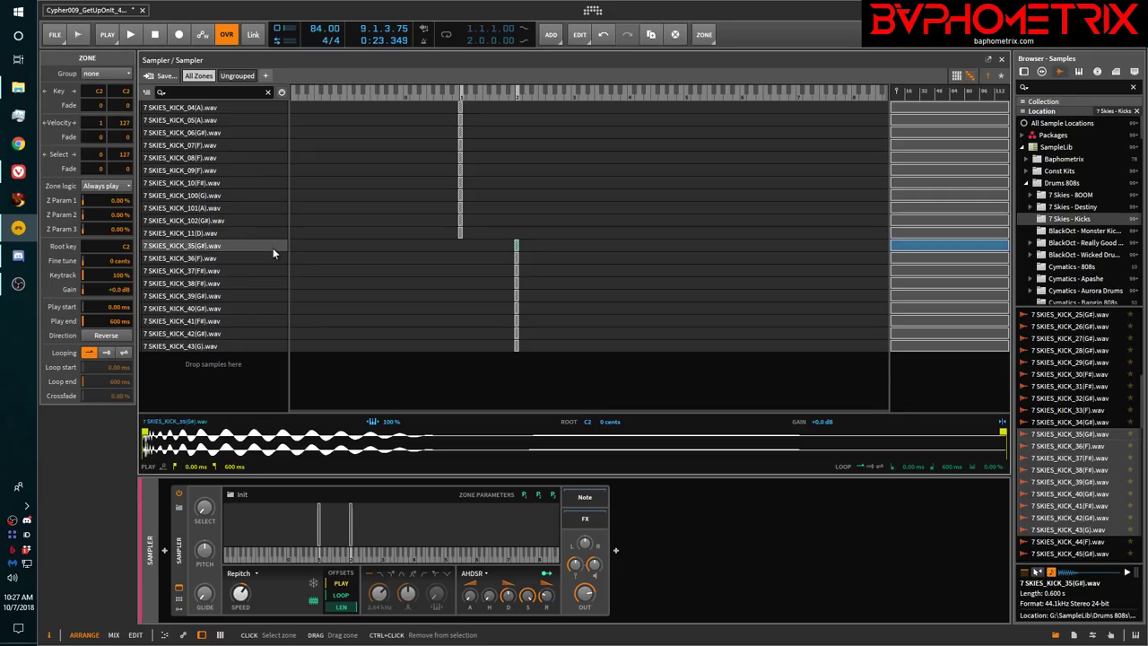
shift+click(264, 311)
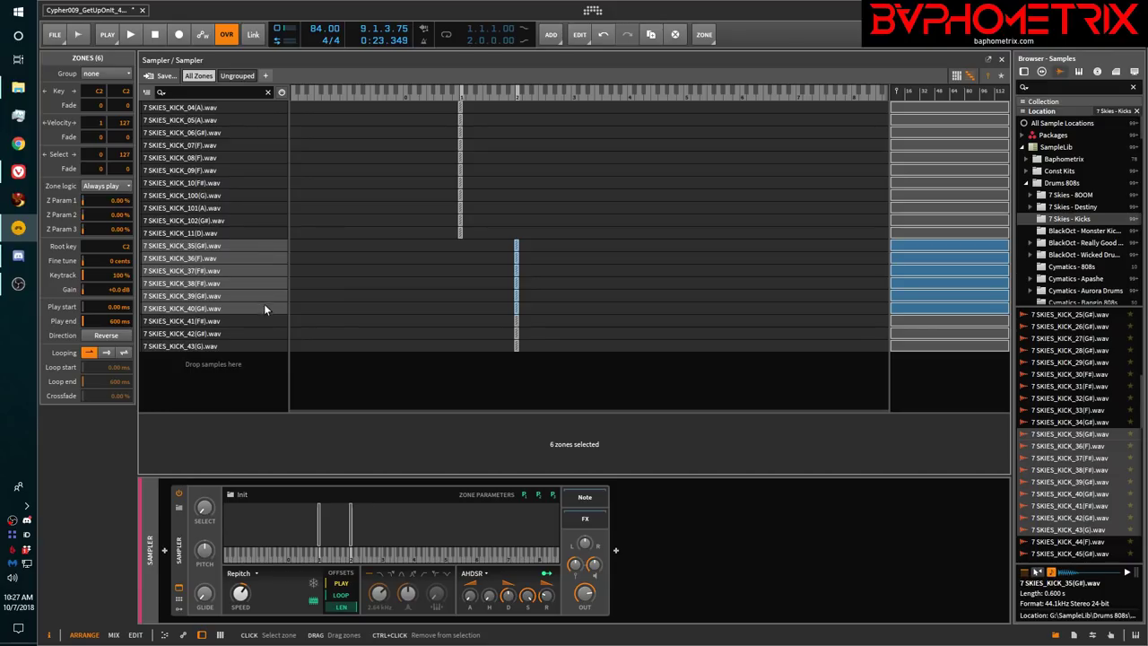
click(128, 186)
click(104, 208)
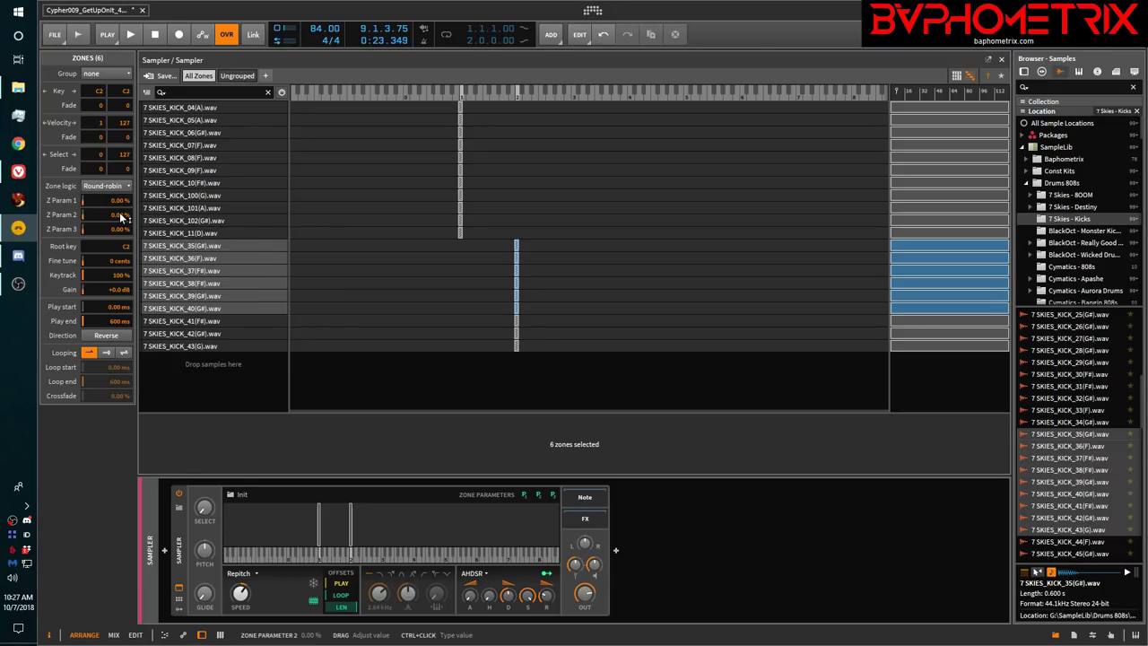
Check the zone logic of 7 SKIES_KICK_41(F#), 42(G#) and 43(G) individually and as a group of three
click(250, 319)
click(249, 333)
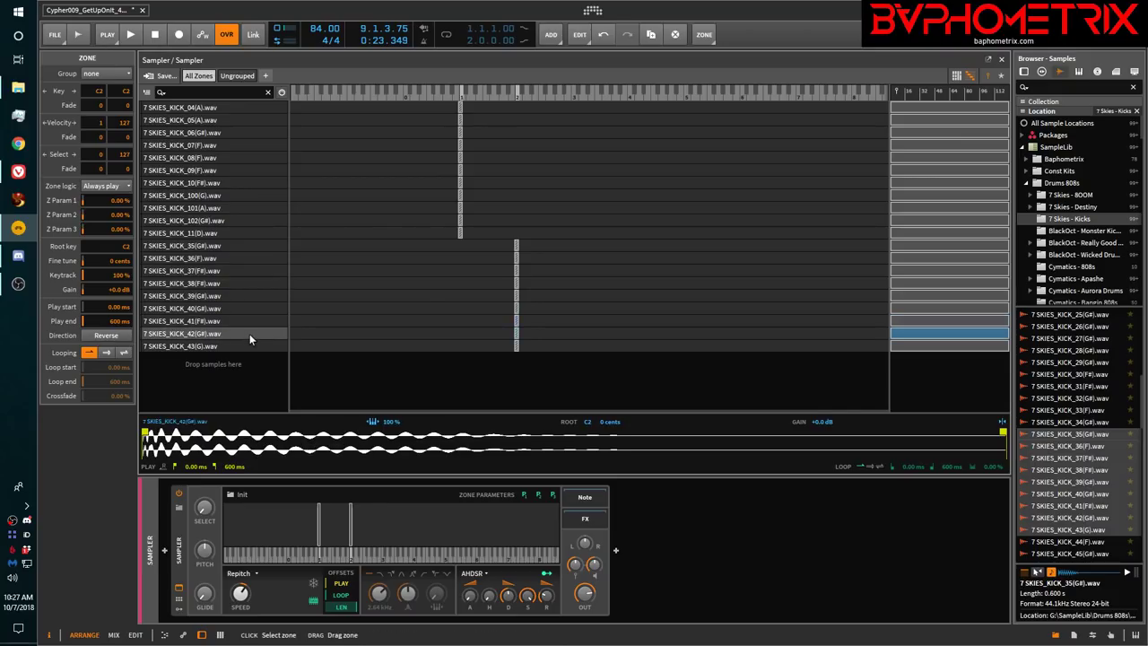
click(252, 344)
click(253, 320)
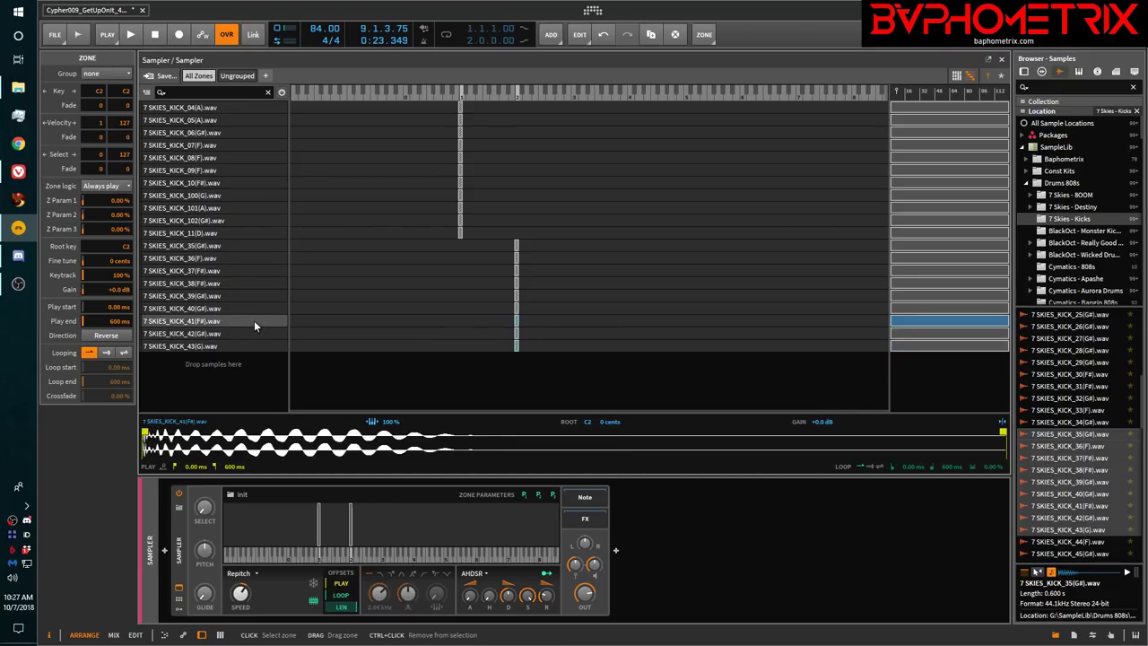
click(257, 331)
click(261, 343)
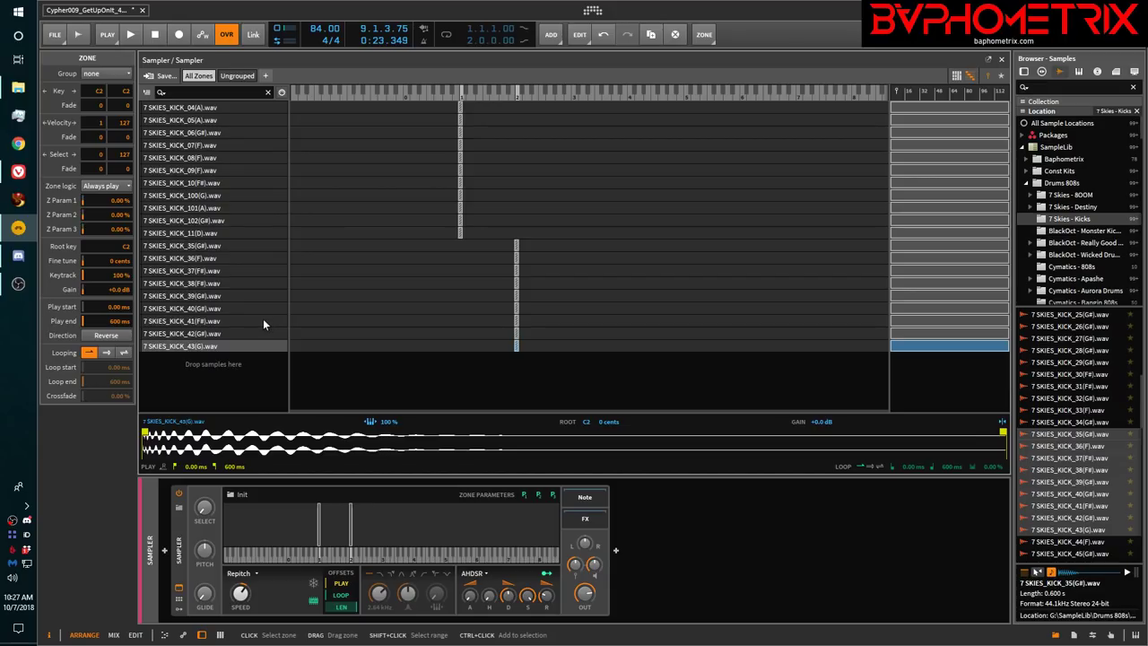
click(262, 320)
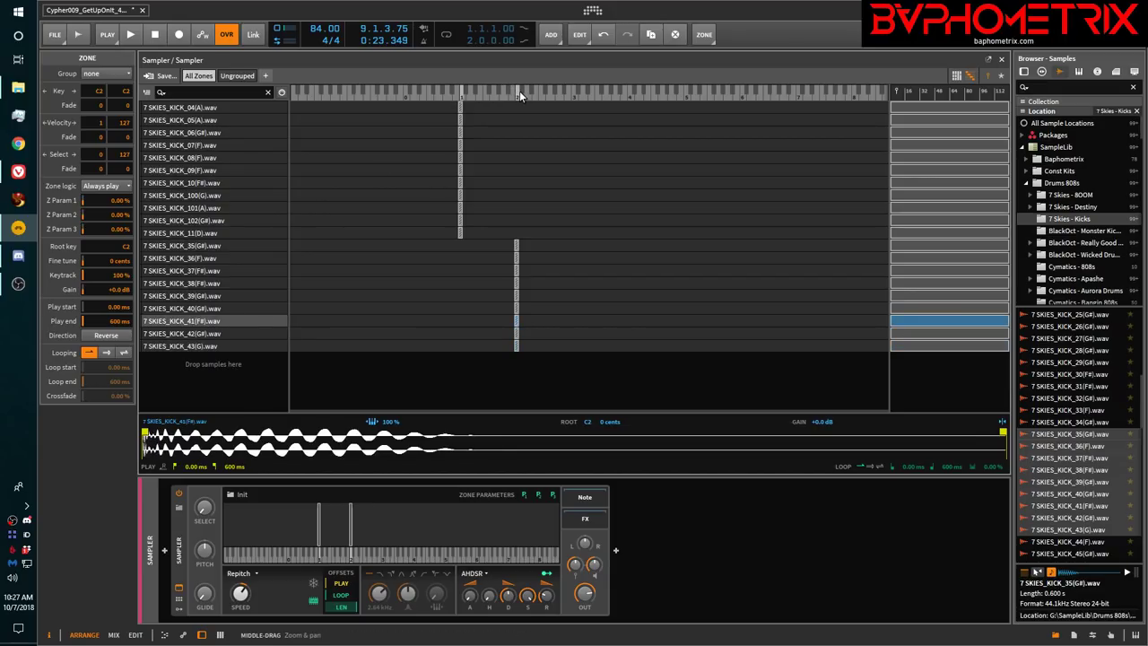
shift+click(260, 343)
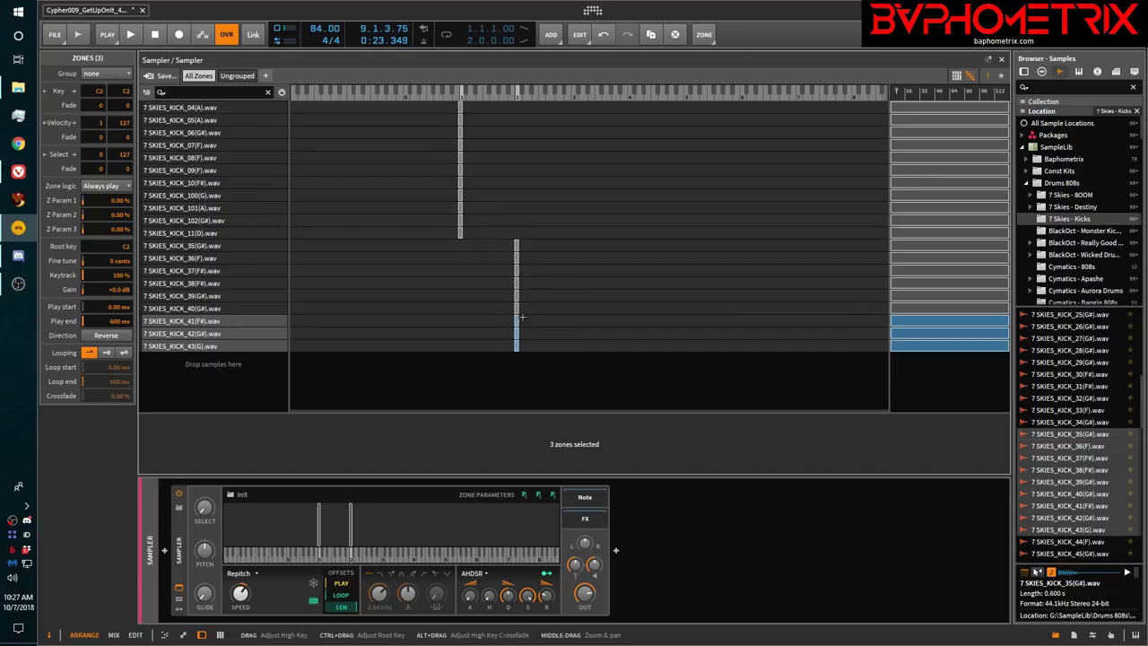
Inspect the zone logic of 7 SKIES_KICK_35(G#), 36(F) and 37(F#), and view the available zone sorting options
click(235, 245)
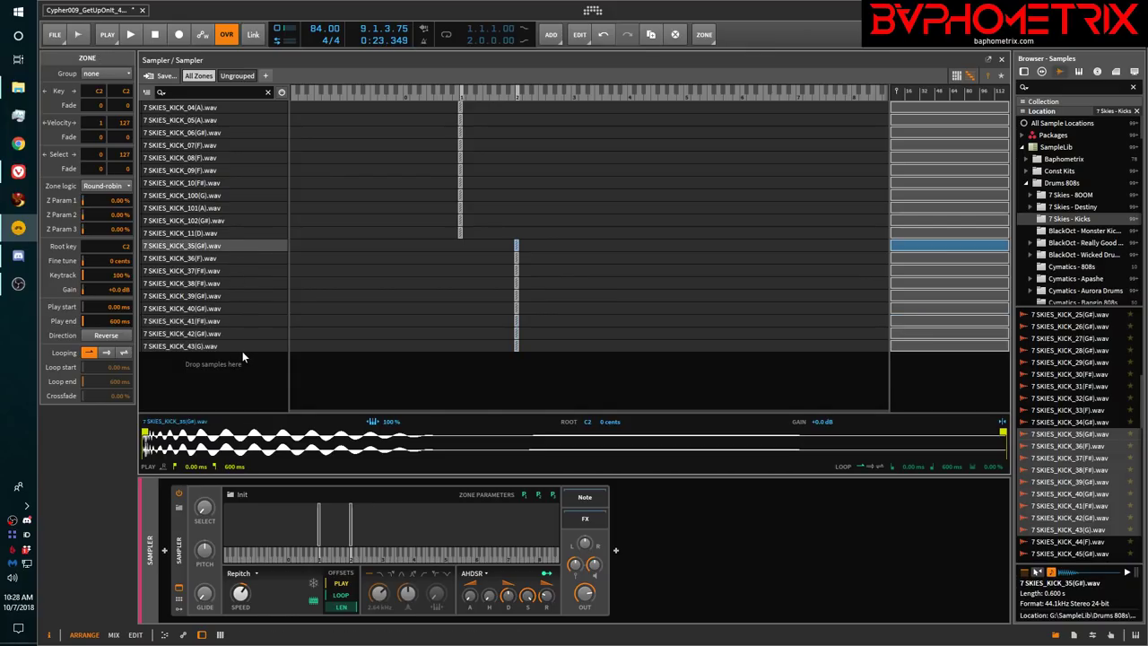
click(239, 258)
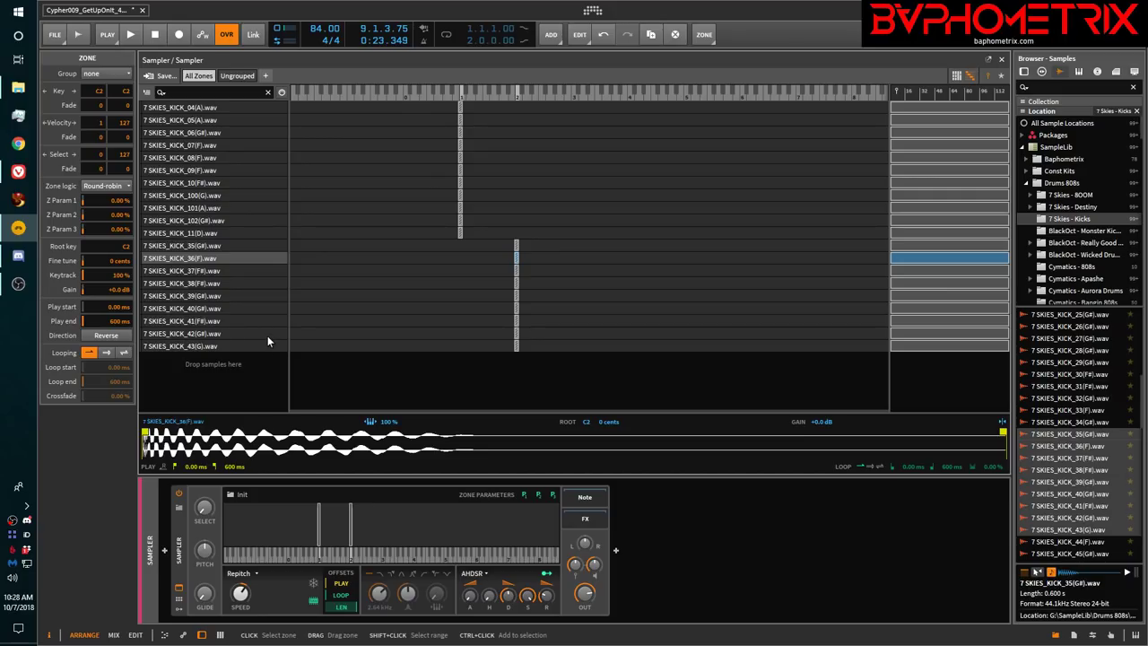
click(256, 271)
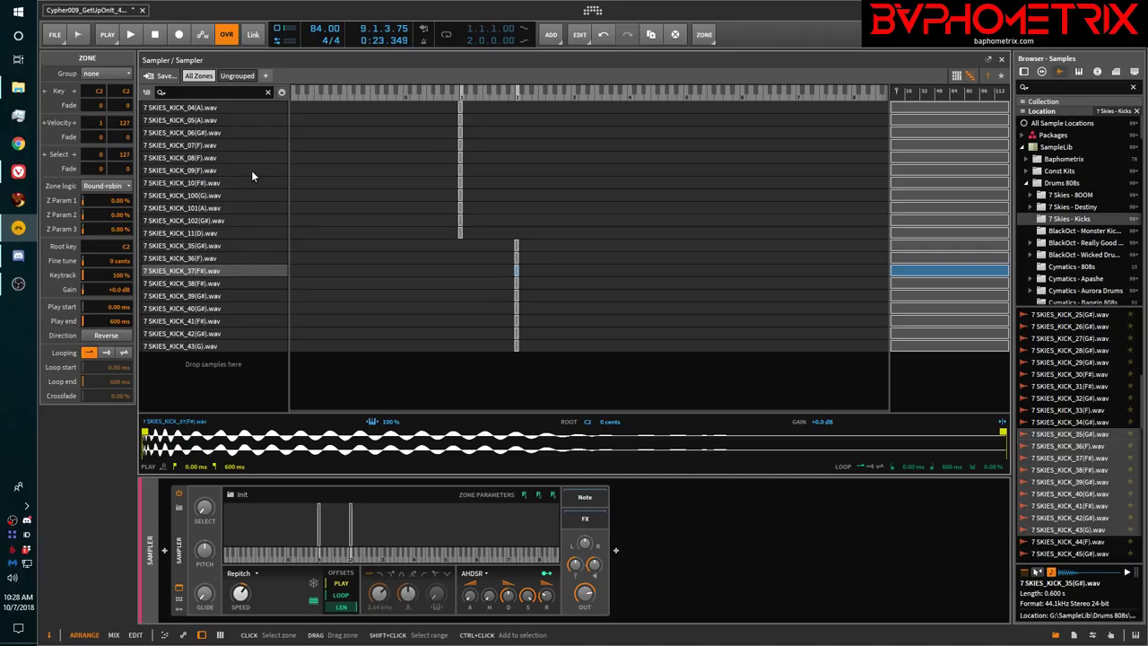
click(148, 93)
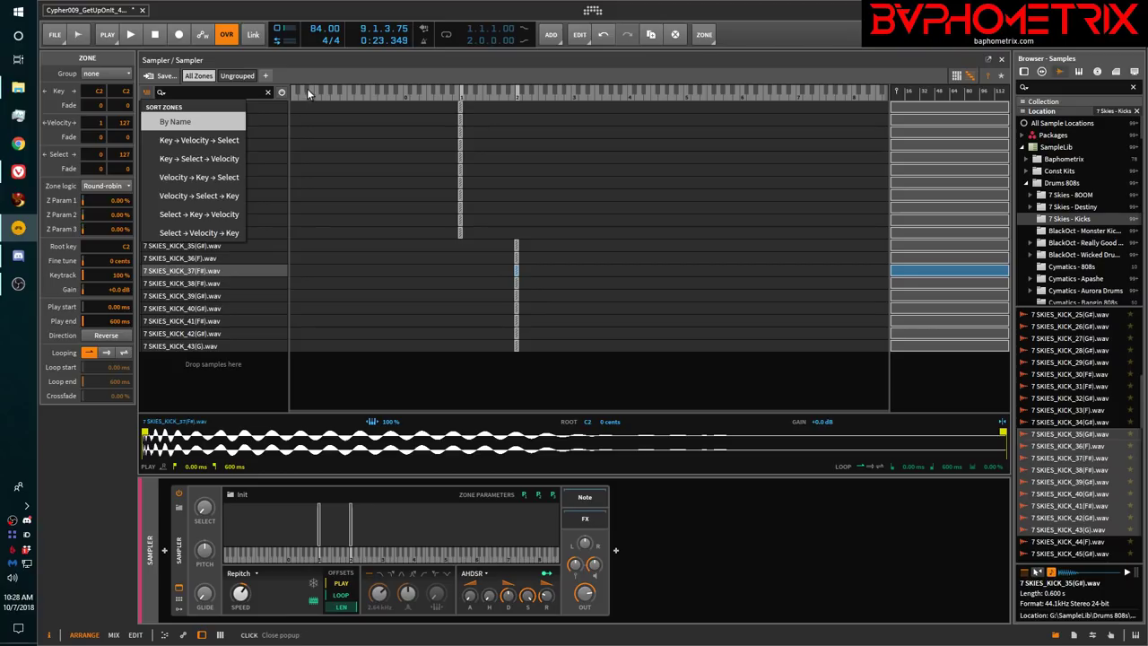
click(327, 58)
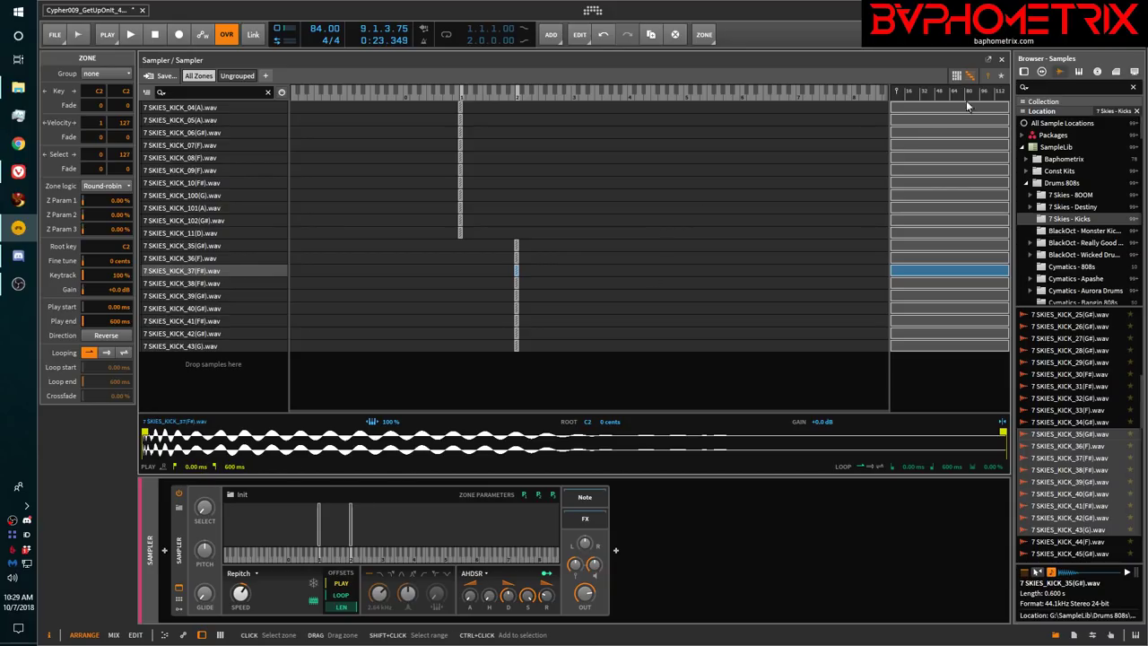
Delete the Sampler track and duplicate the Boogaloo Drums track
click(1001, 59)
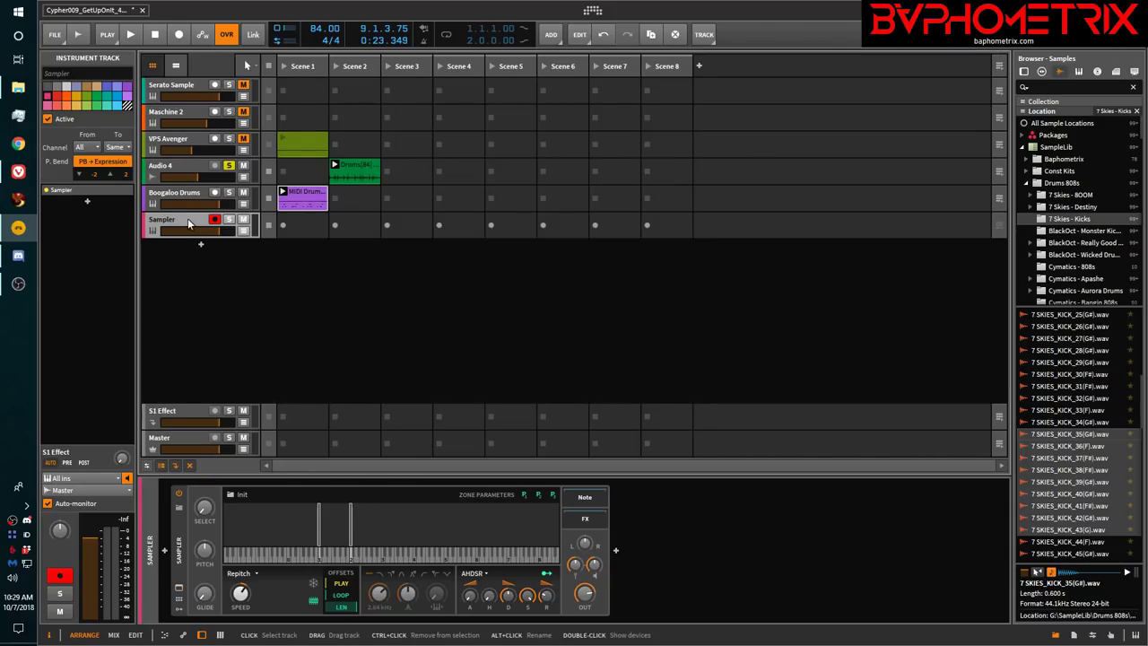
key(Delete)
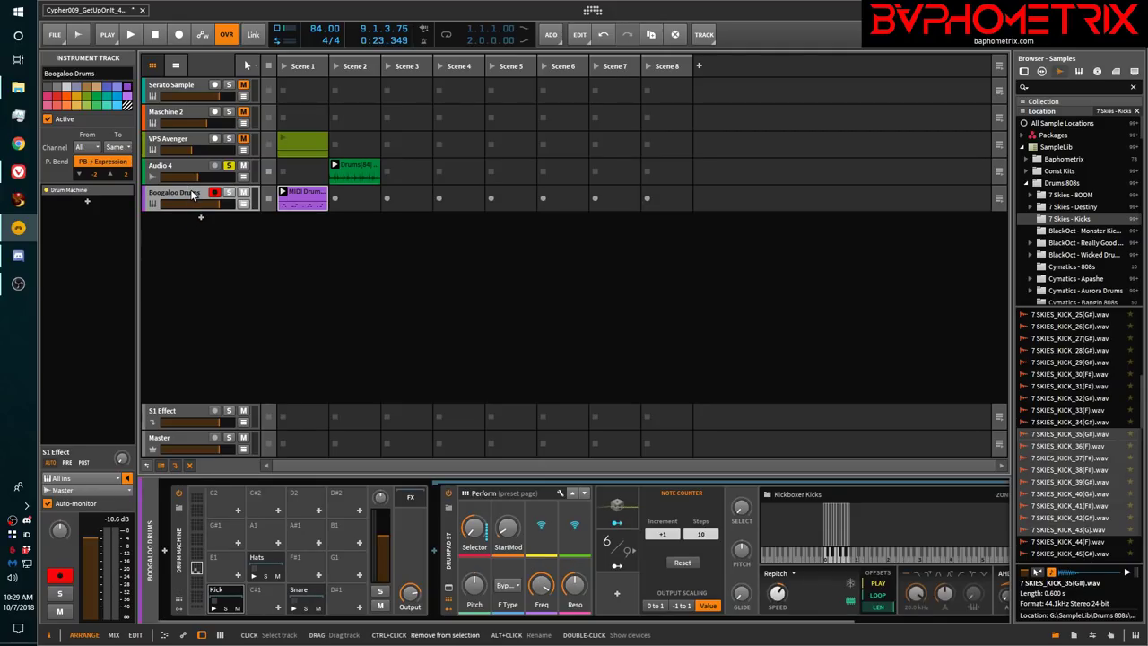
key(ctrl+d)
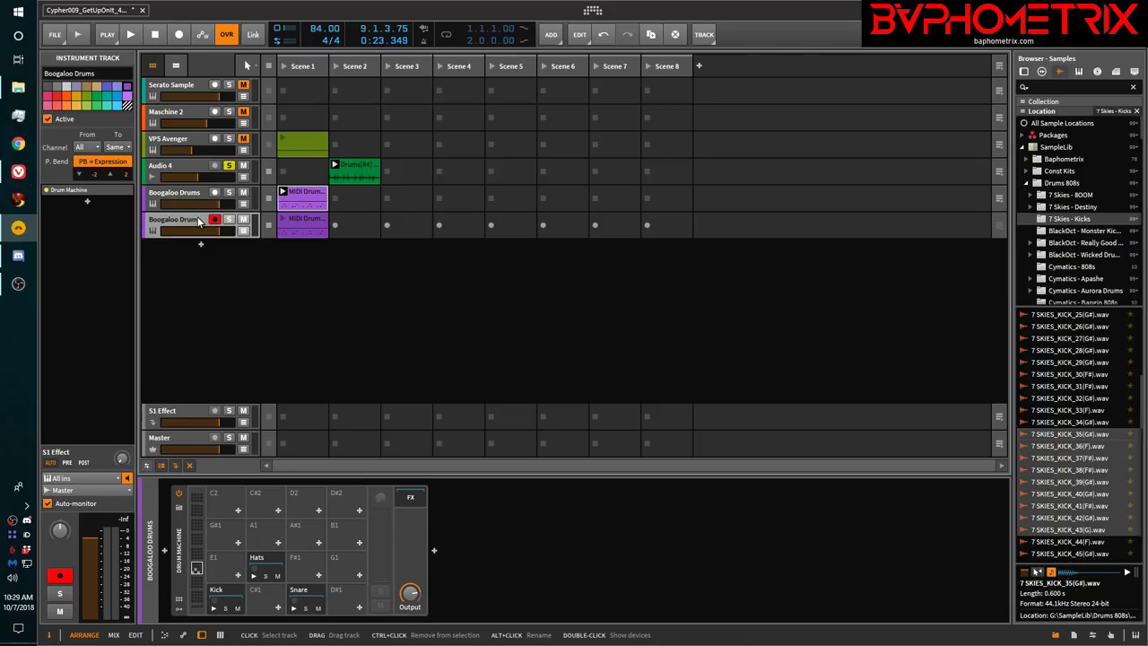
Color the duplicated Boogaloo Drums track orange and solo it, with its Kick pad's device chain shown
click(65, 107)
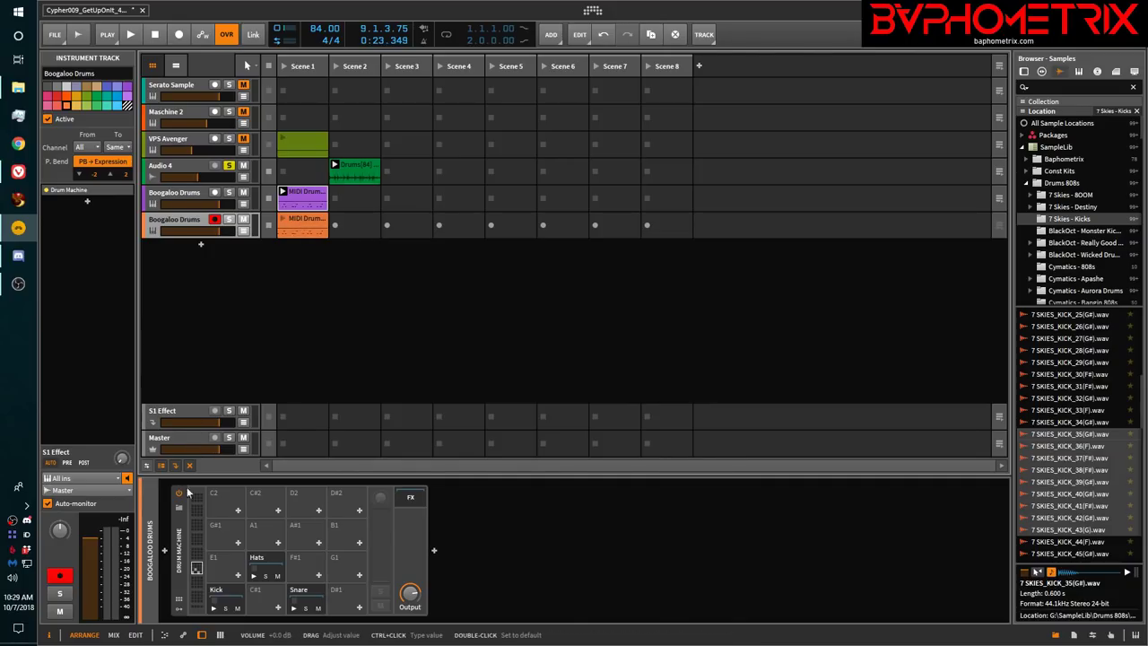
click(223, 596)
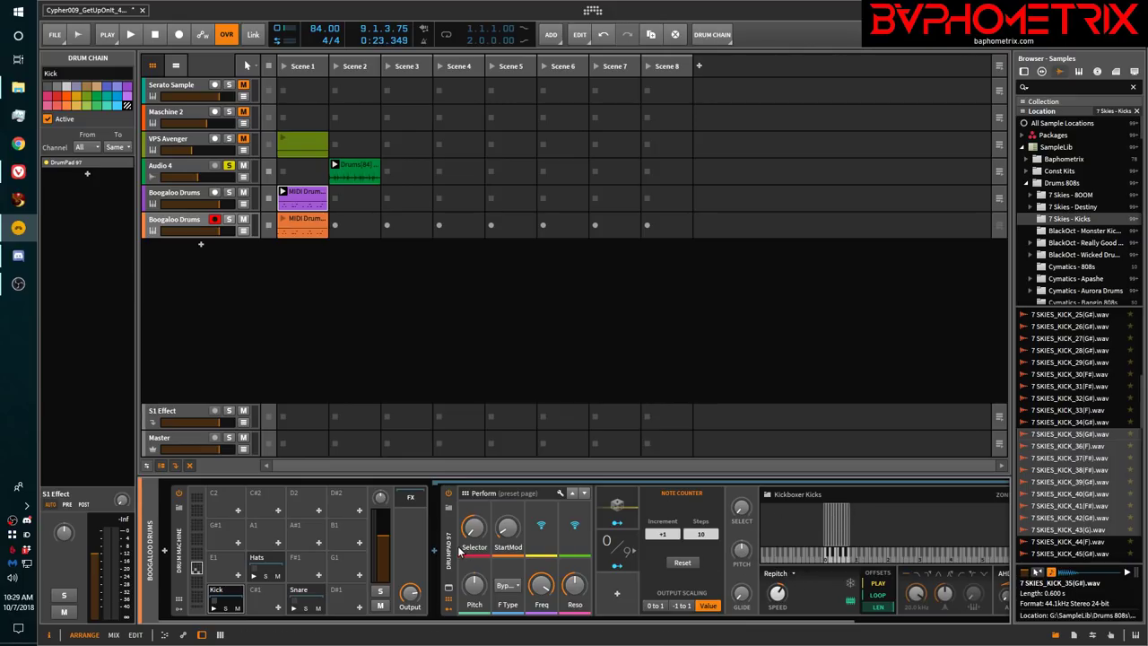
click(229, 219)
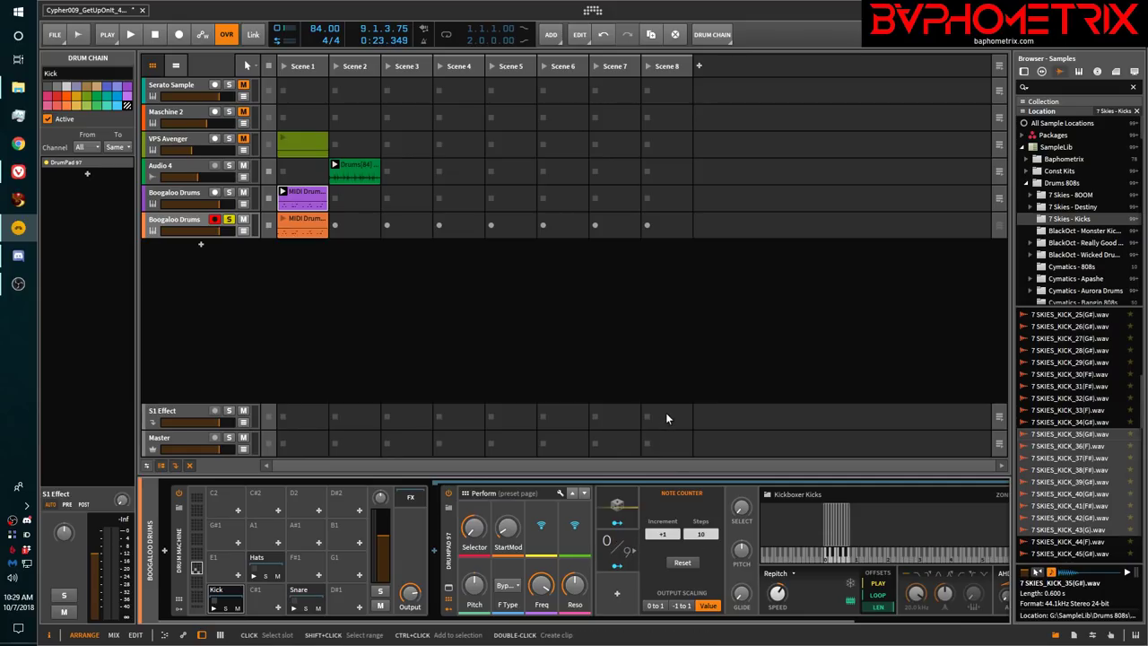
Examine the notes in the duplicated track's MIDI drum clip and return to the track's devices
double_click(309, 225)
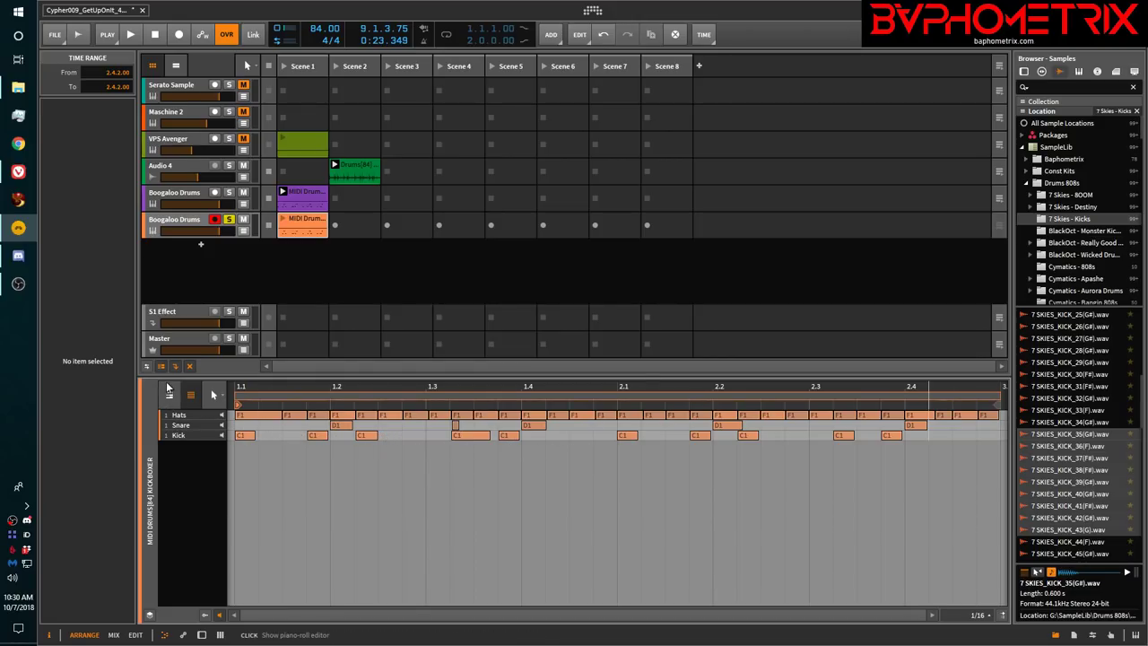
key(d)
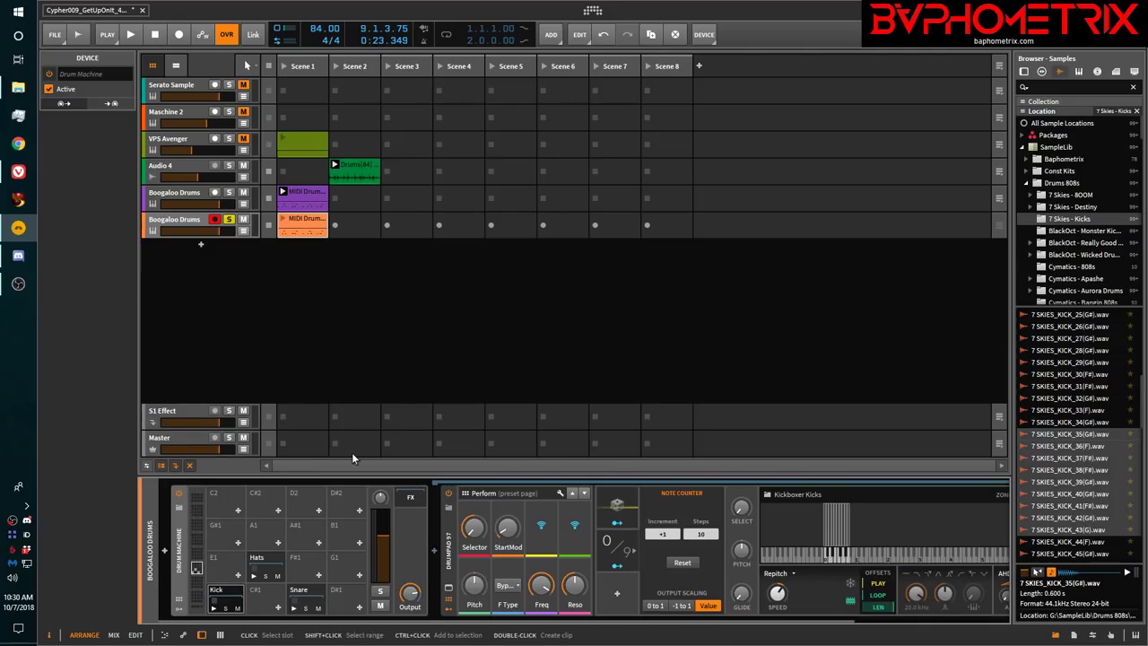
Inspect the Kickboxer Kicks zones on the key and velocity grid, and audition the lowest zone's key
double_click(816, 534)
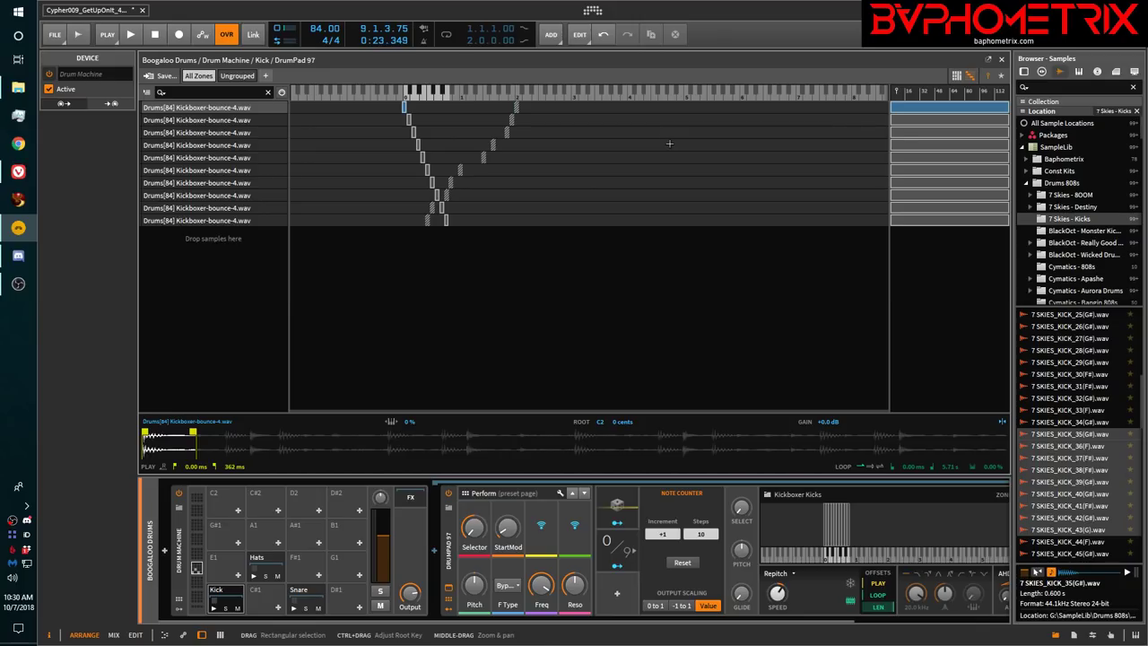
click(956, 77)
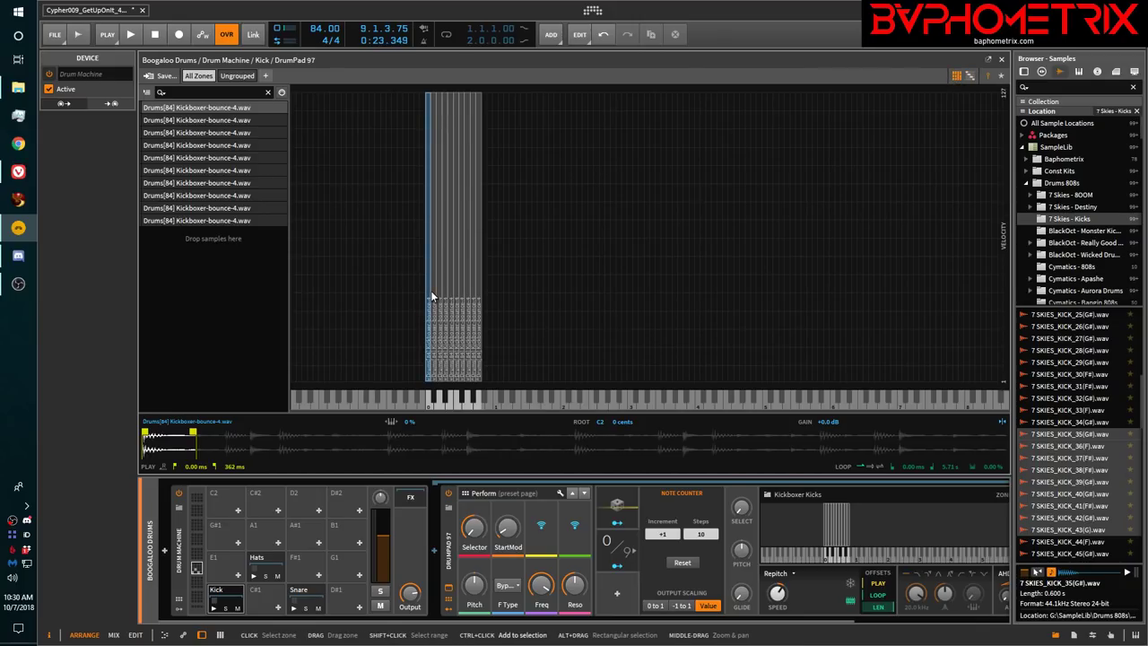
scroll(430, 296, up, 5)
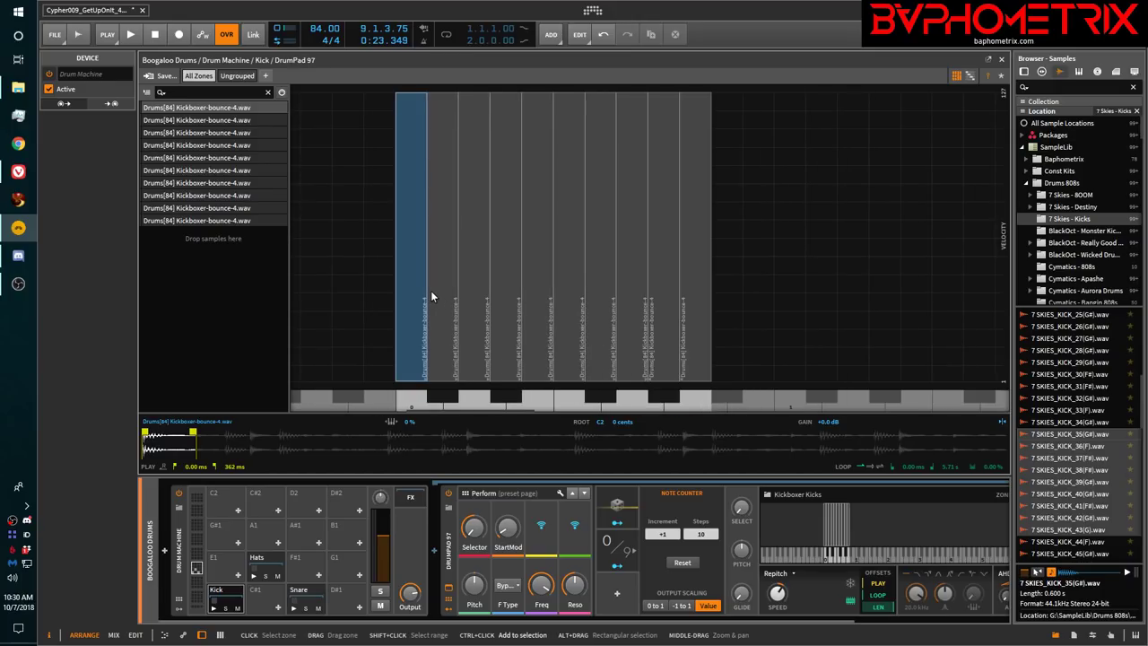
click(411, 400)
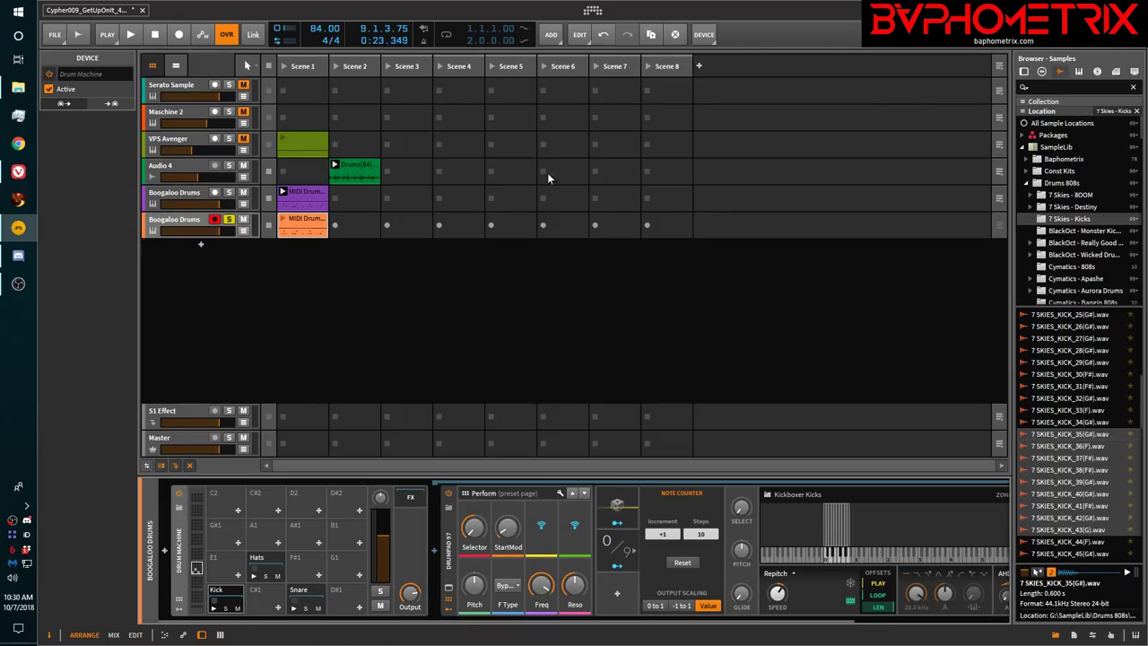
Play and stop the duplicated Boogaloo Drums track's MIDI drum clip, and audition its Kick pad
click(284, 223)
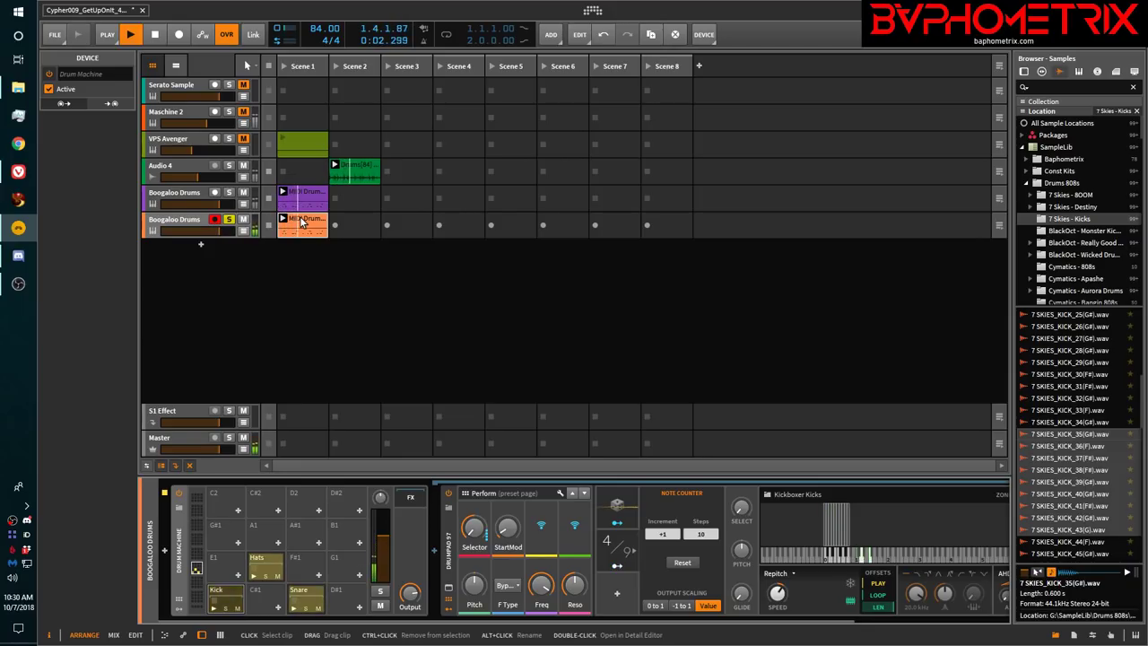
key(space)
click(214, 609)
click(214, 609)
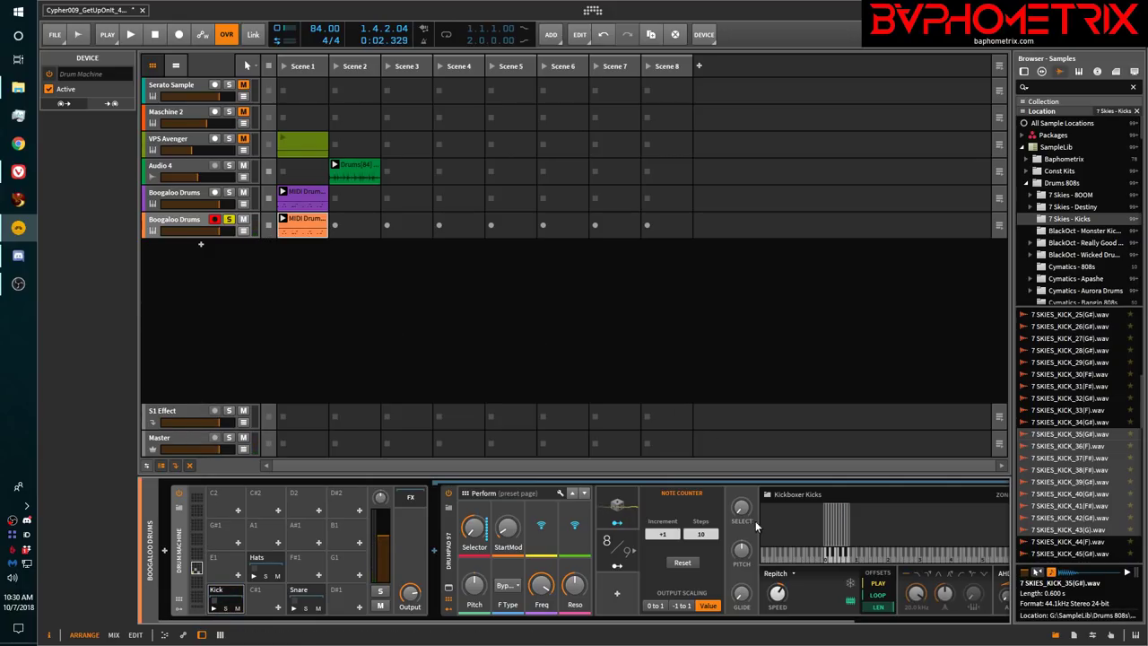
Open the Kickboxer Kicks multisample editor and play the drum clip in short passes to observe the kick zones
double_click(785, 524)
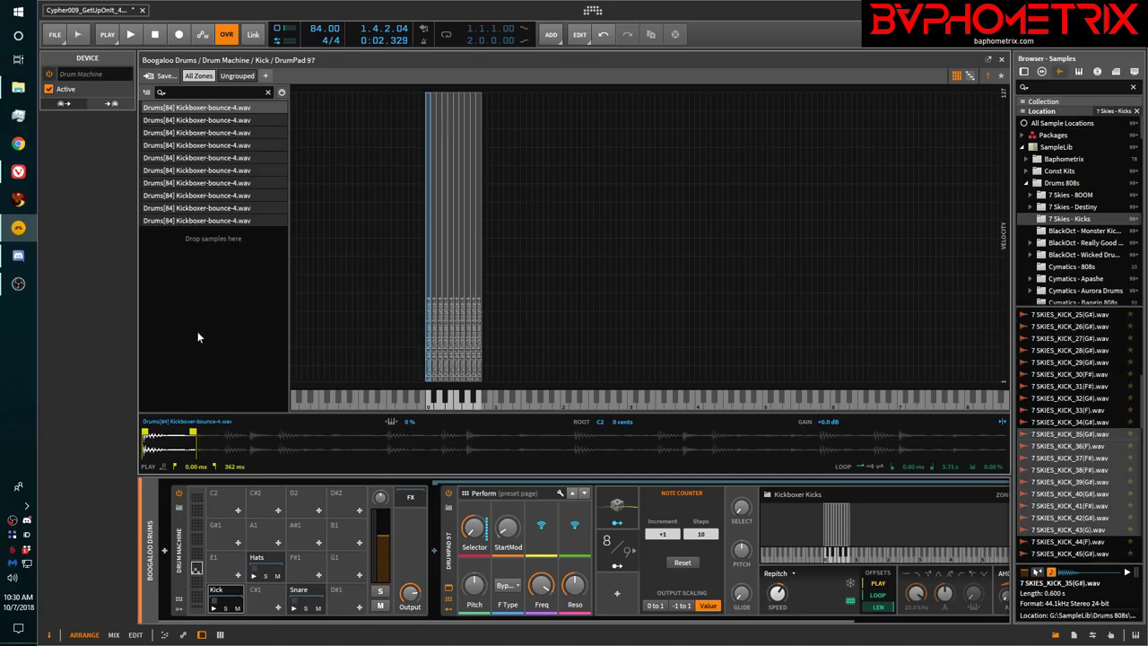
key(space)
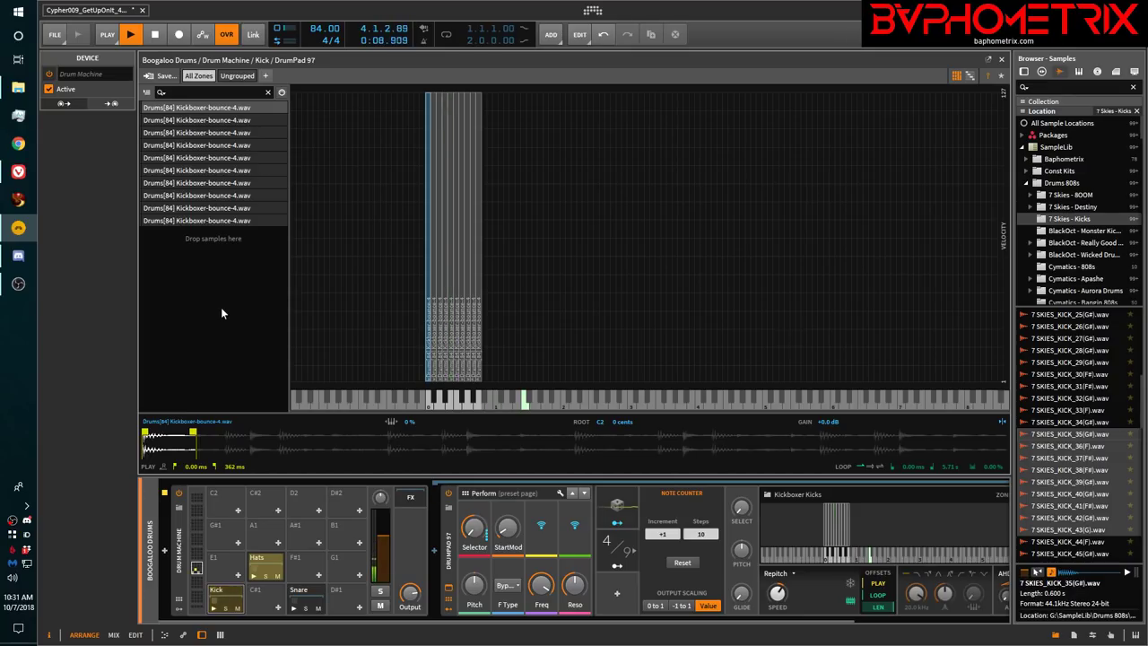
key(space)
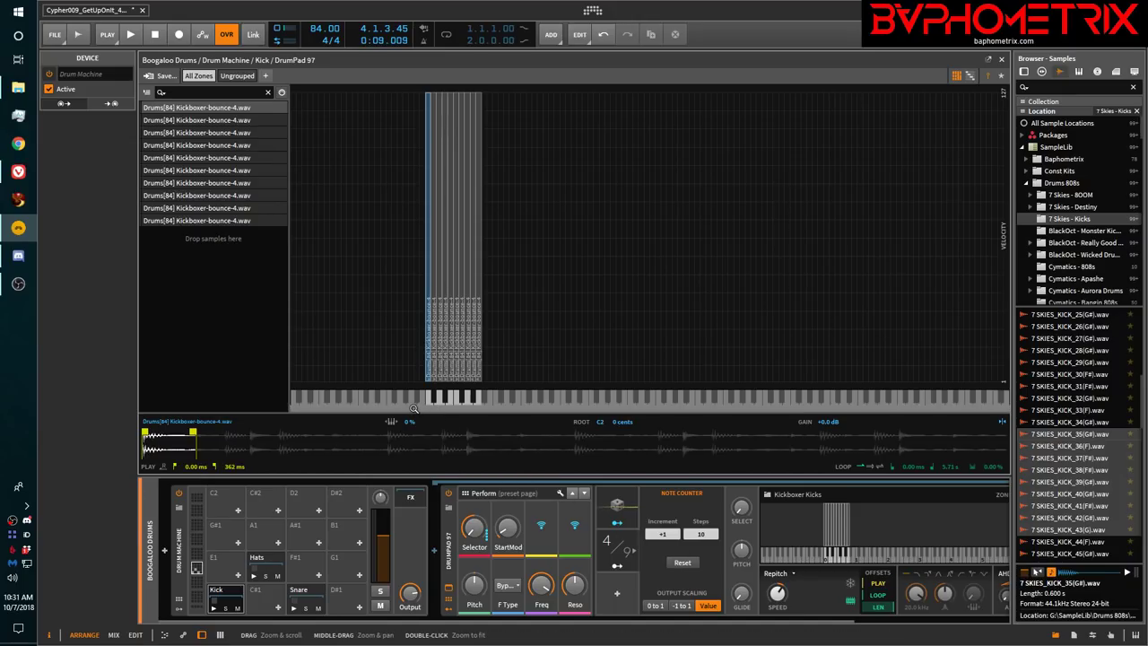
key(space)
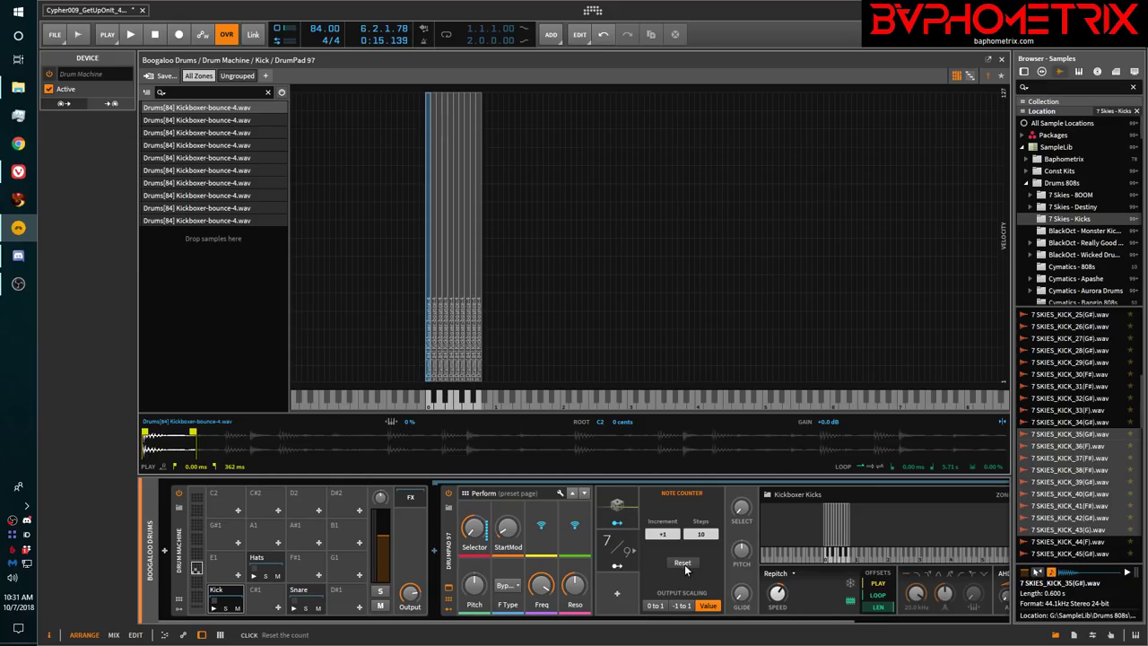
Audition the Kick pad repeatedly to watch Note Counter cycle through the kick zones, and inspect the first zone's settings
click(214, 609)
click(213, 609)
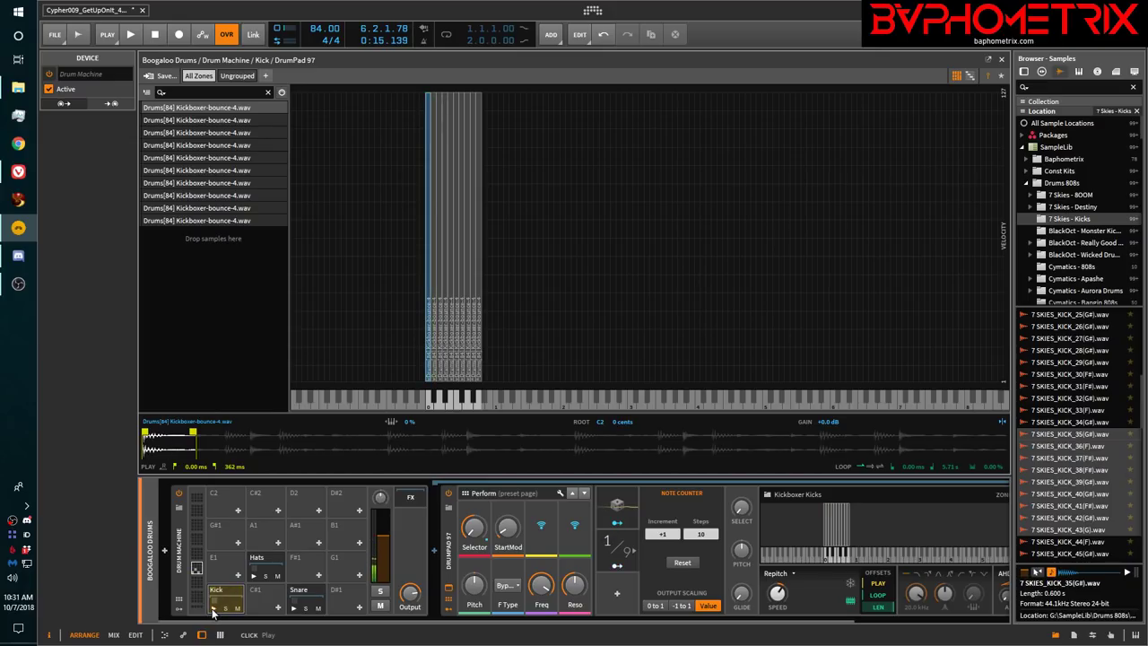
click(213, 609)
click(213, 609)
click(214, 609)
click(213, 609)
click(214, 609)
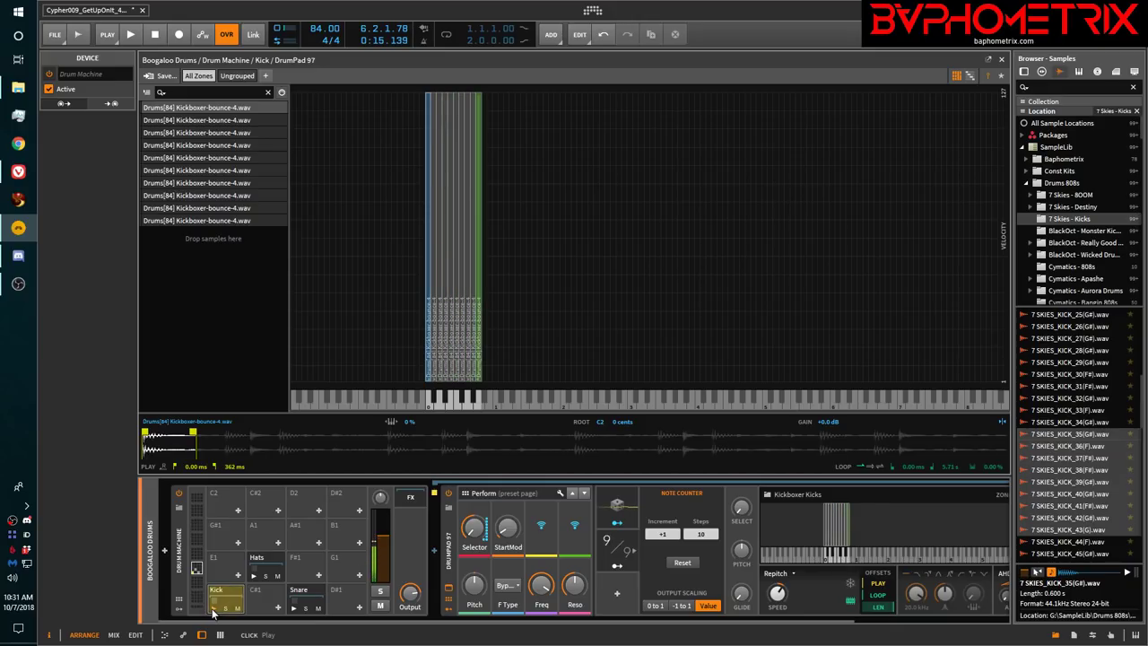
click(213, 609)
click(213, 609)
click(214, 609)
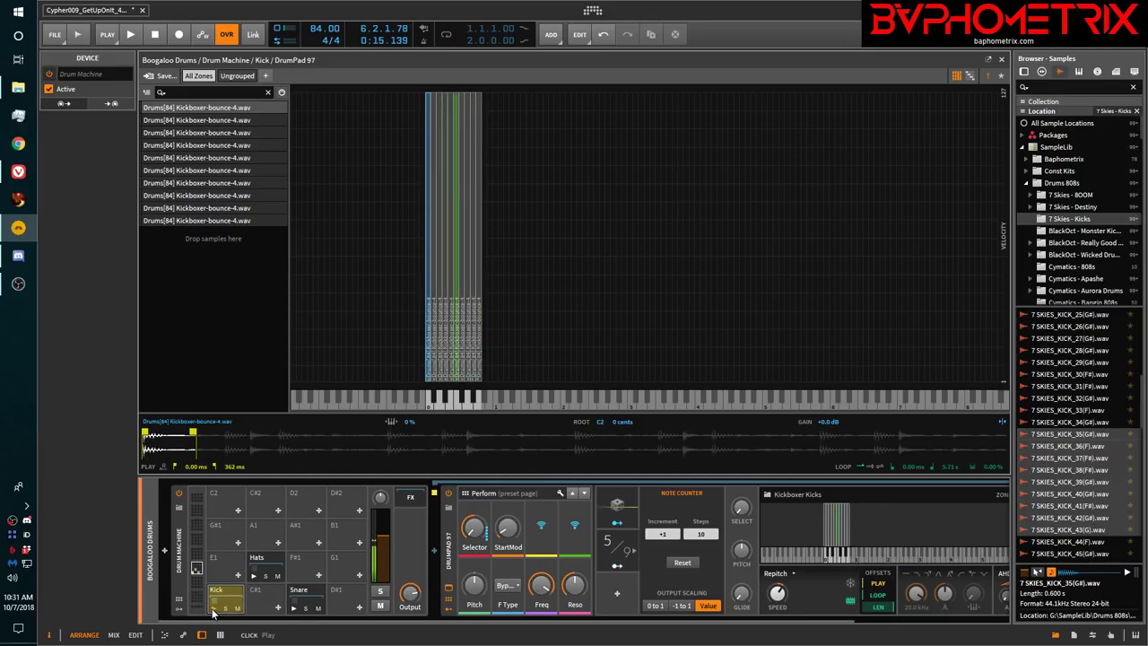
click(213, 609)
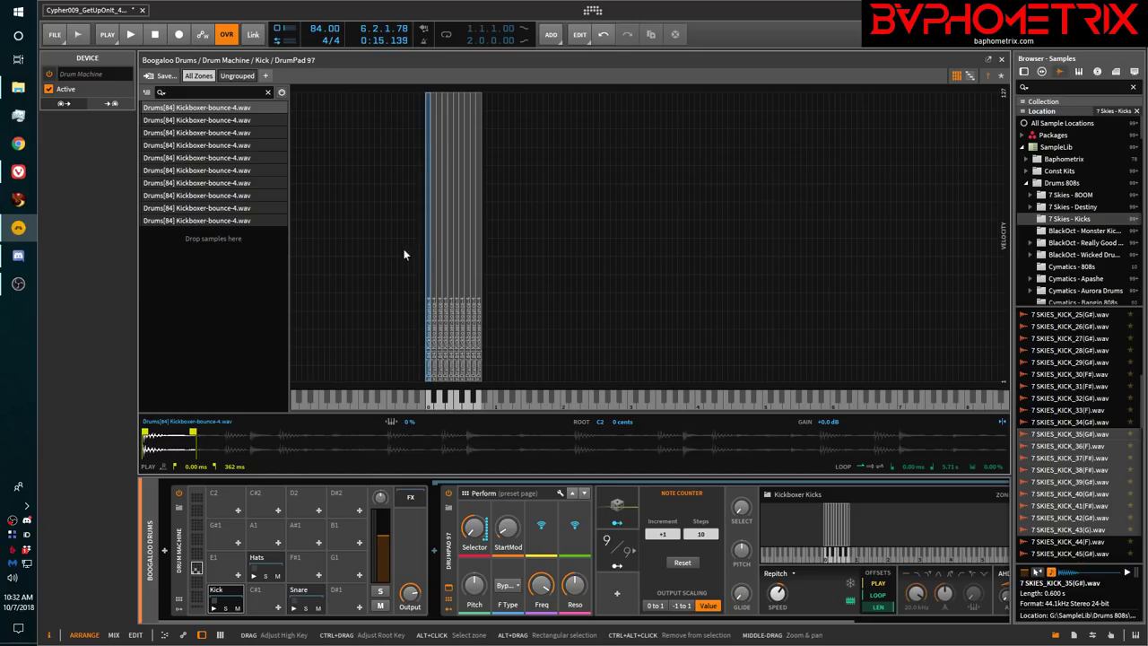
click(251, 109)
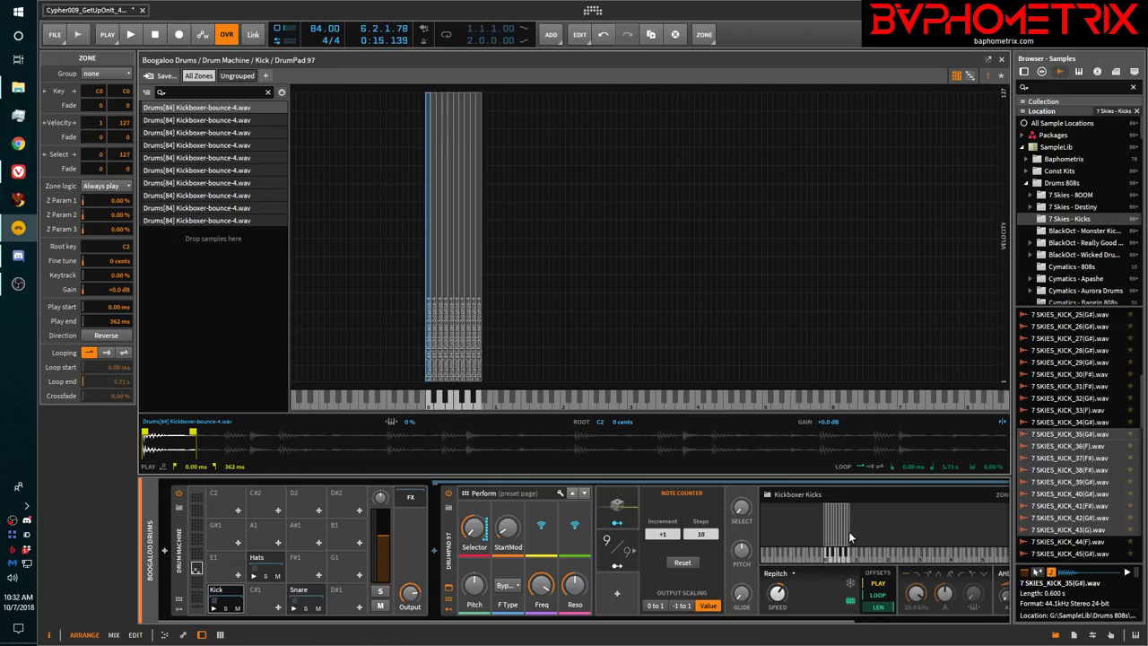
Show the Hats pad's Note Counter modulator, close the multisample editor, and play the duplicated track's drum clip
click(261, 560)
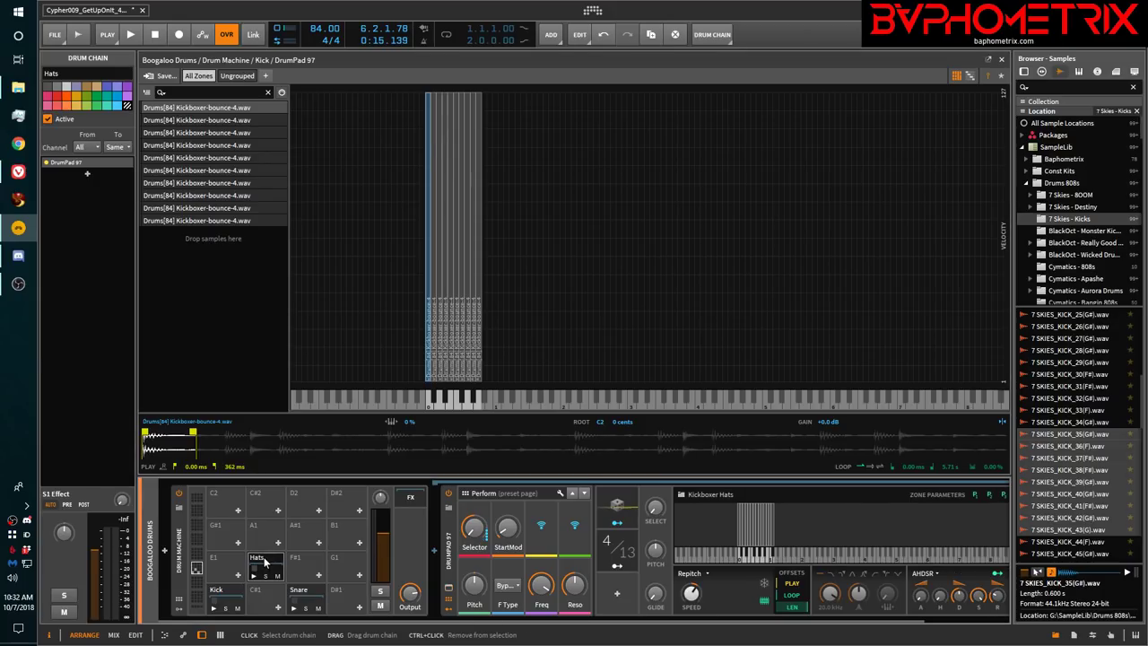
click(619, 549)
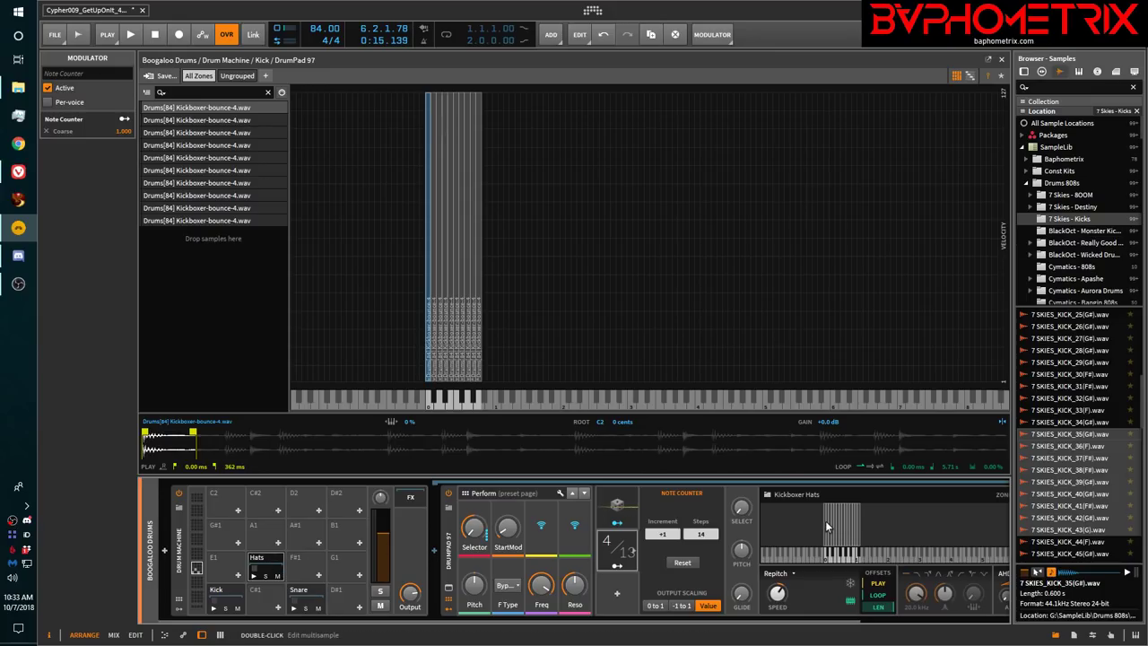
click(1002, 60)
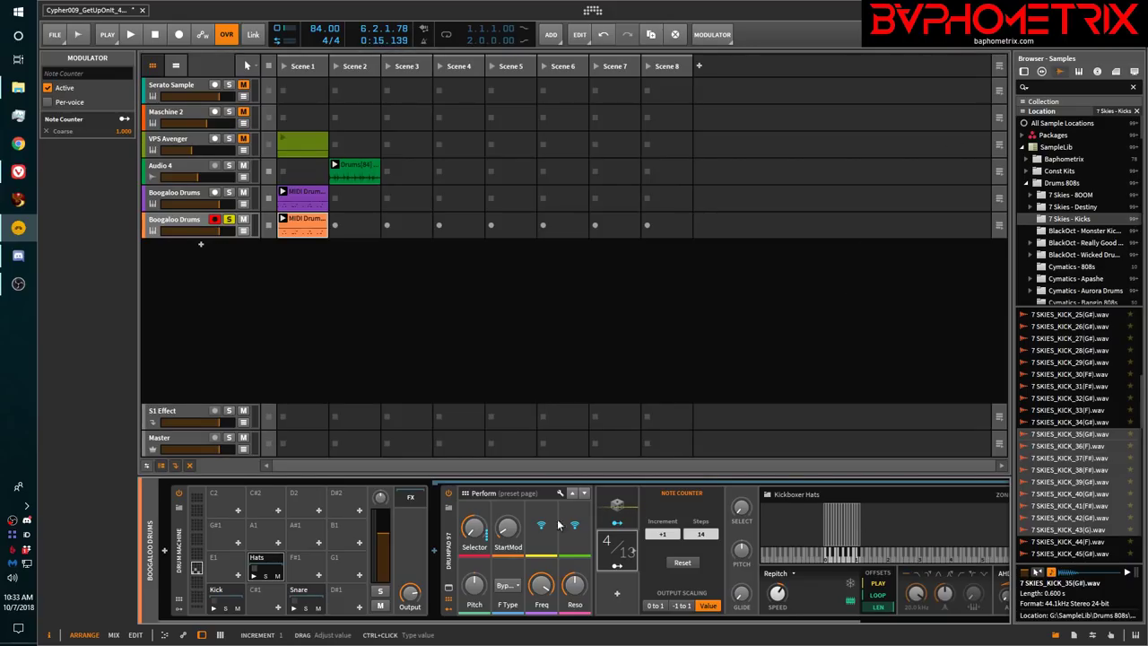
click(283, 220)
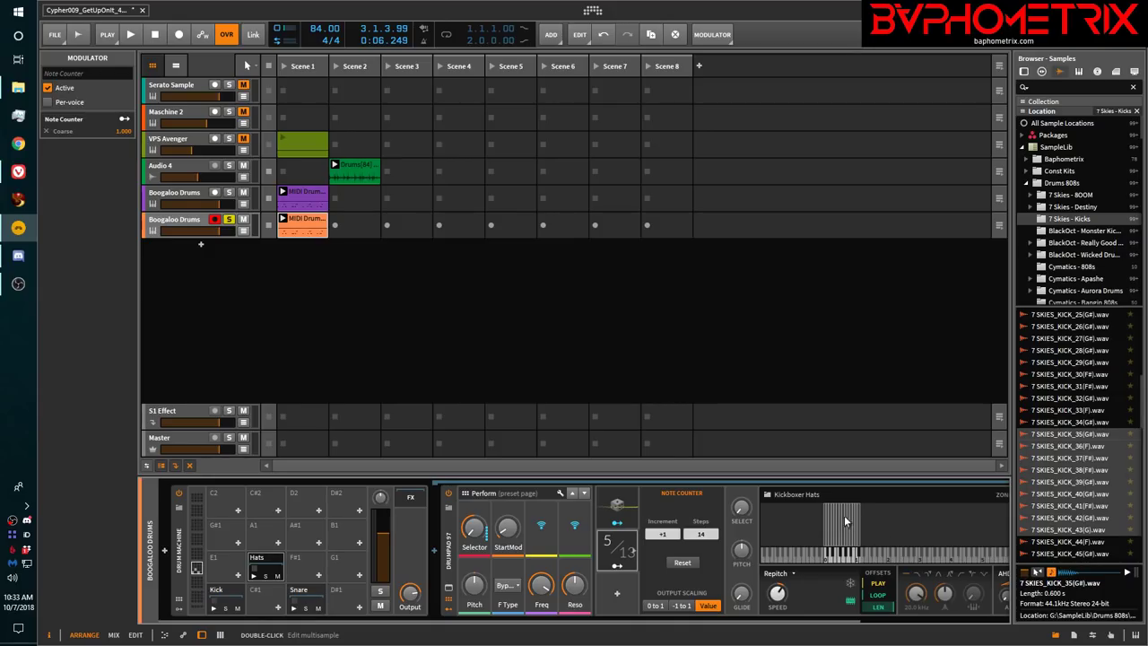
Open the Kickboxer Hats multisample and examine each zone's slice of the waveform, from the lowest zone to the highest
double_click(814, 521)
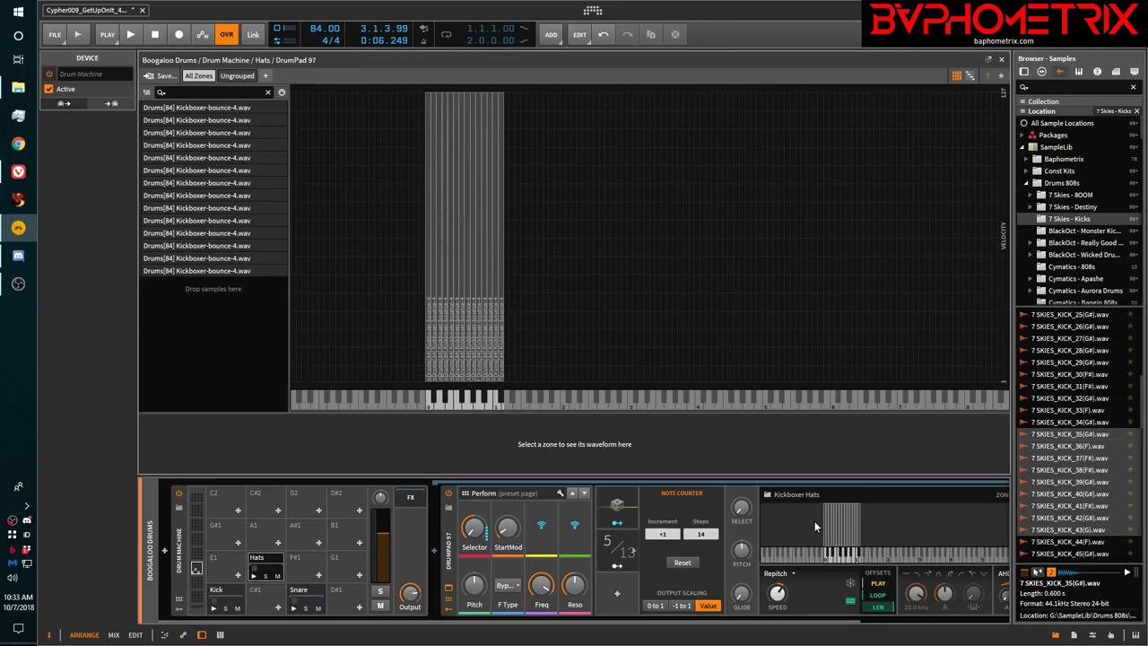
click(427, 289)
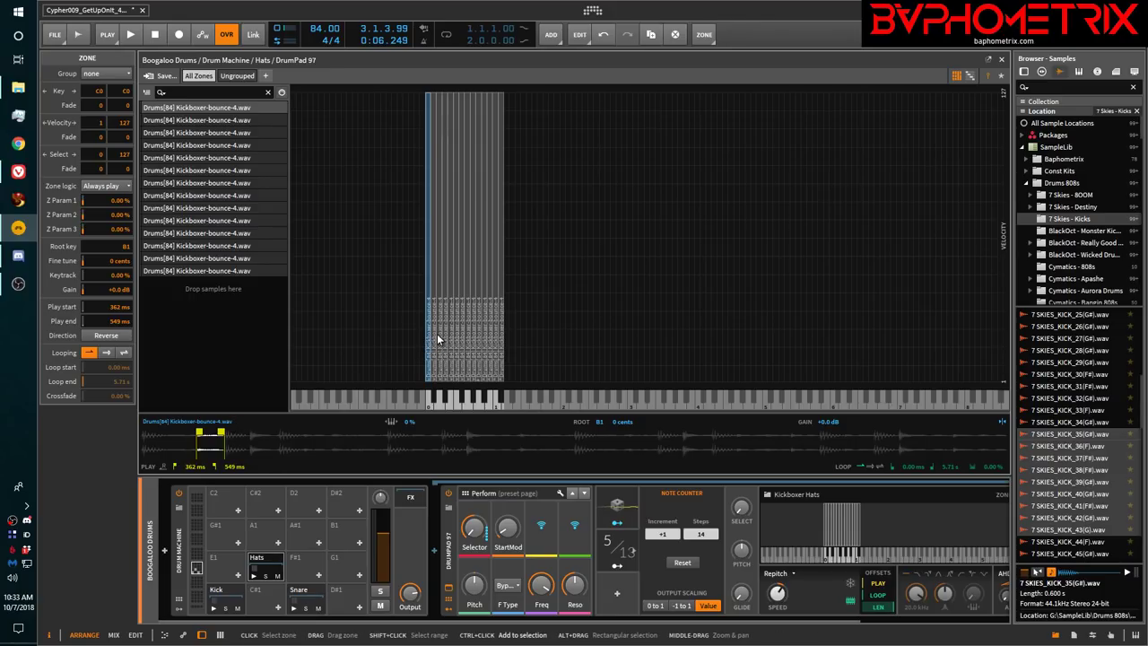
scroll(436, 333, up, 3)
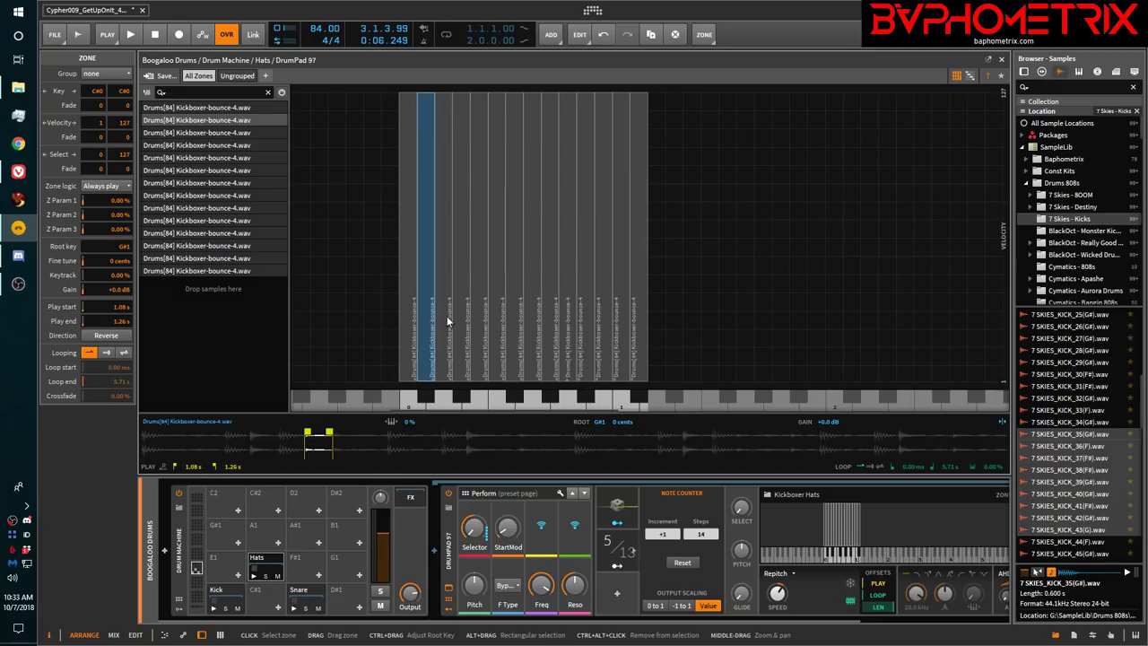
click(446, 308)
click(461, 305)
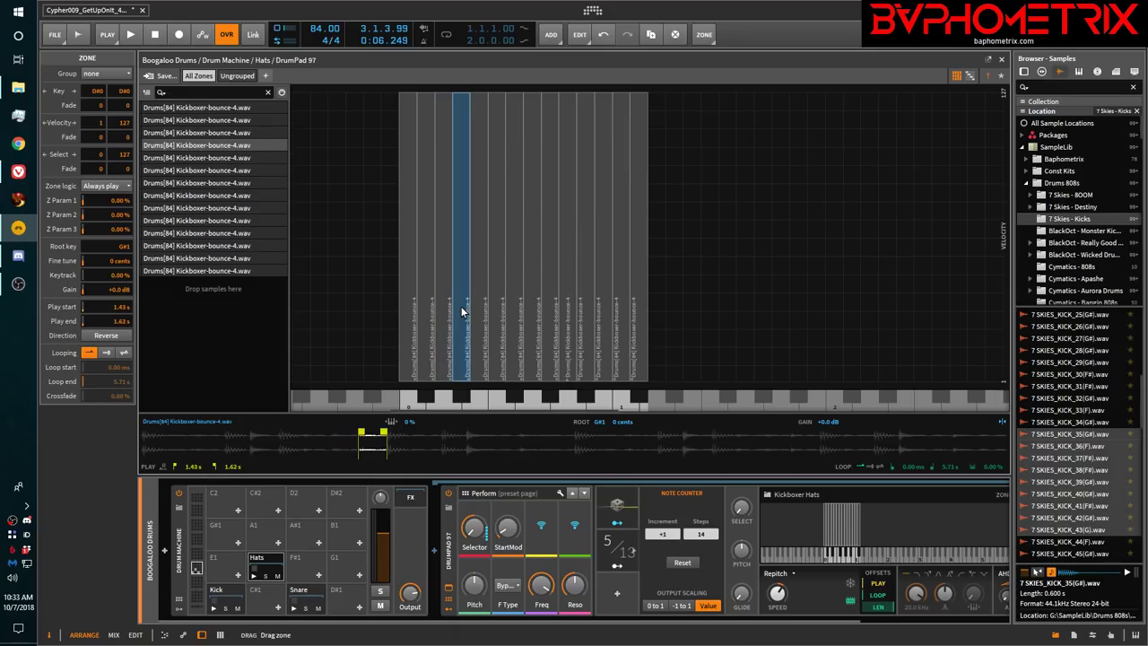
click(482, 300)
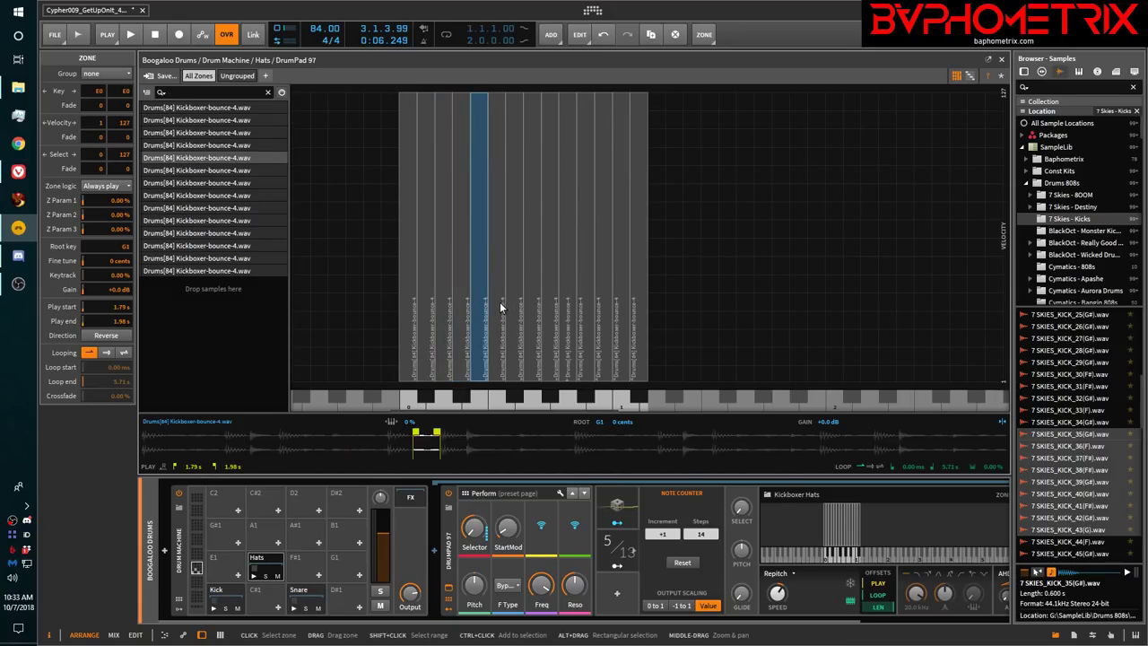
click(500, 303)
click(515, 302)
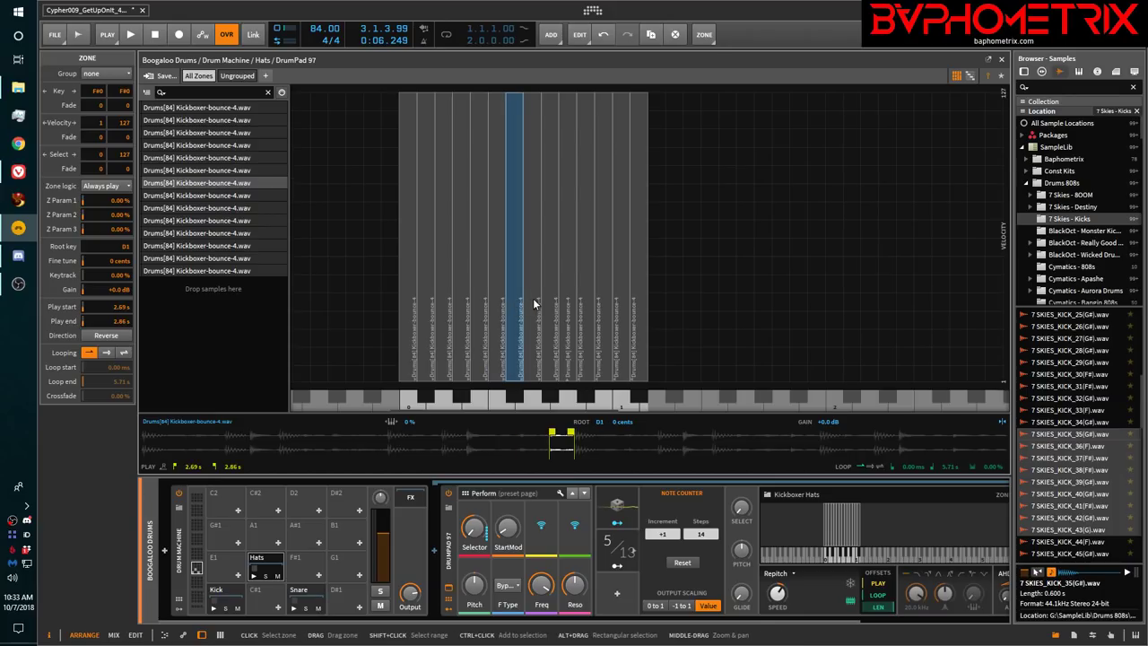
click(532, 298)
click(553, 291)
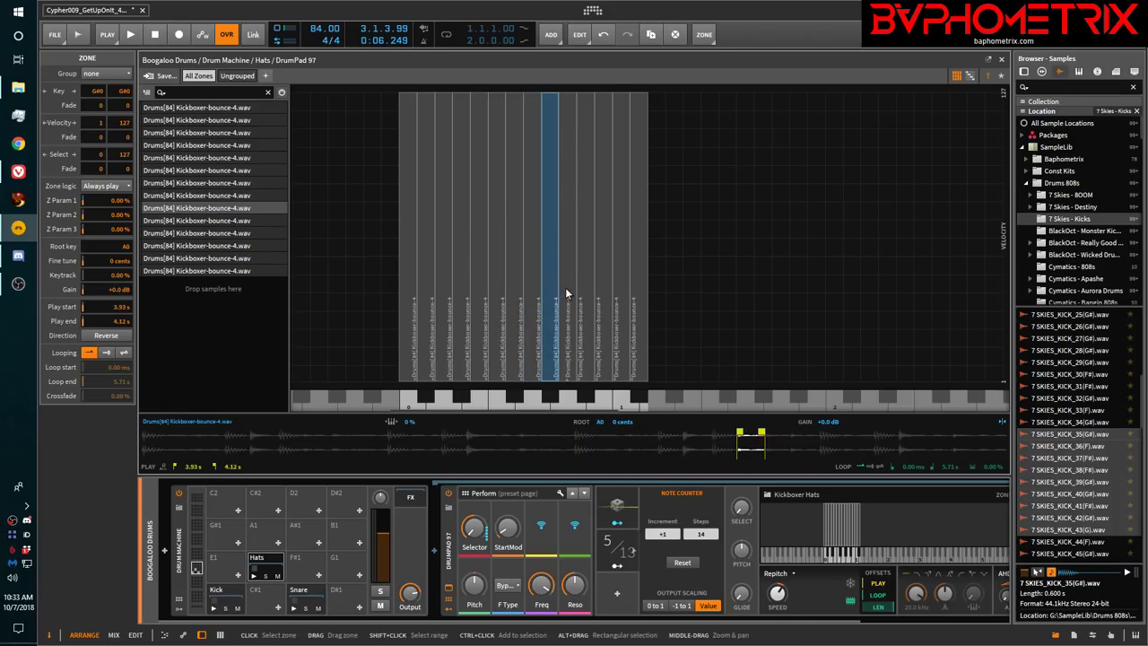
click(567, 286)
click(587, 282)
click(606, 281)
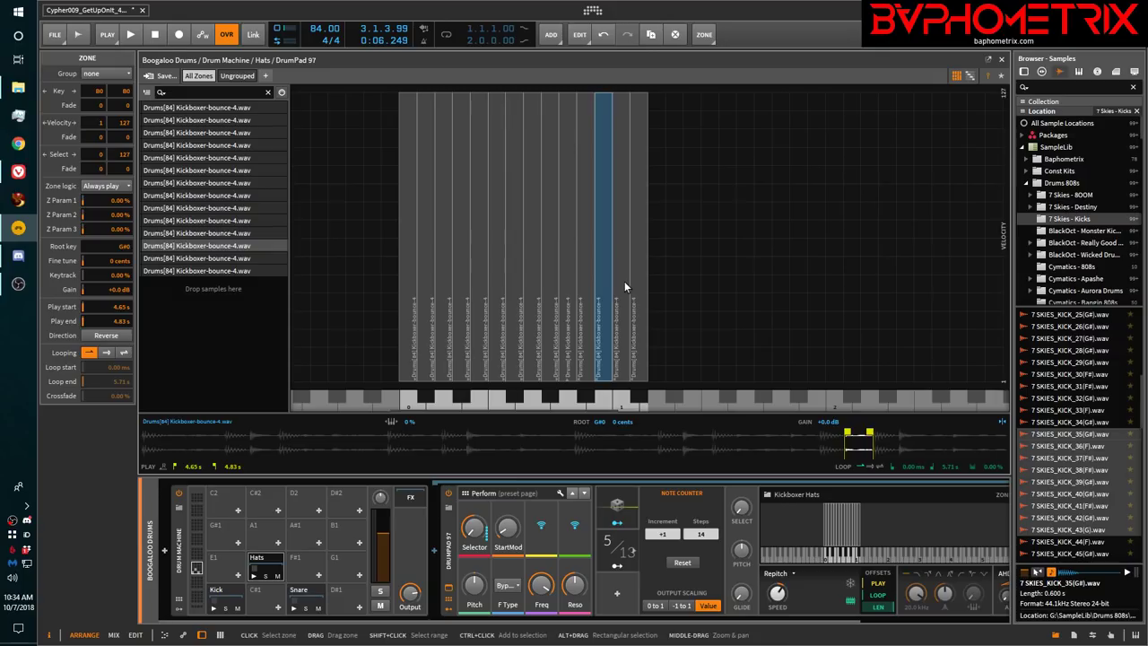
click(624, 281)
click(639, 279)
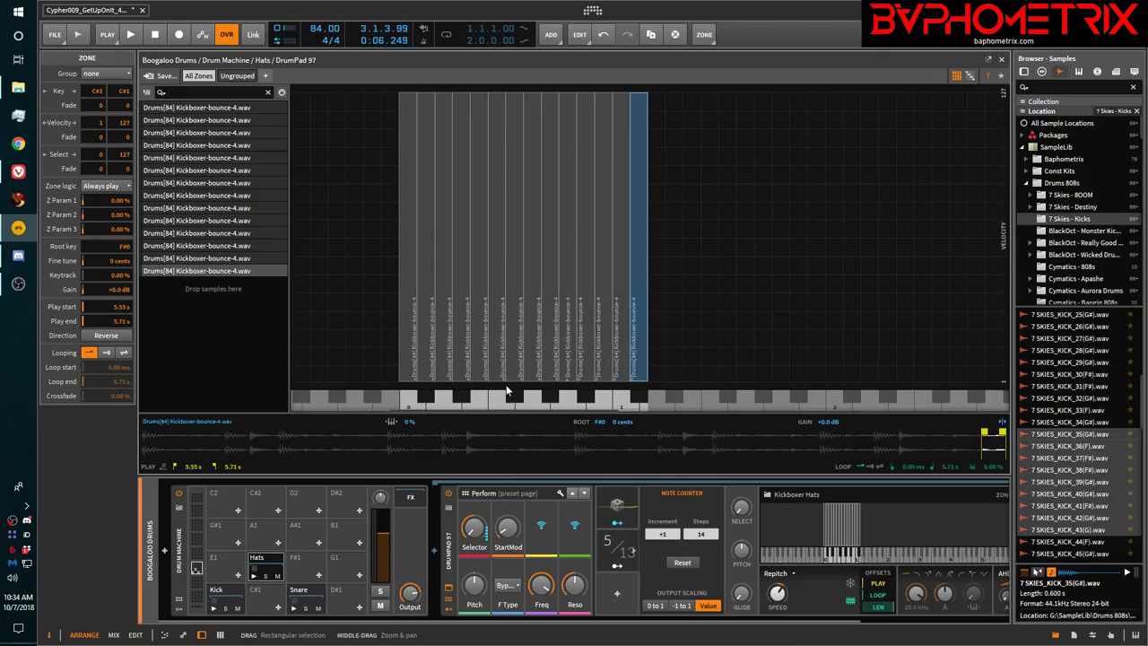
Audition the lowest hat zone's key and the Hats pad repeatedly to follow Note Counter's cycling, and close the multisample editor
click(408, 400)
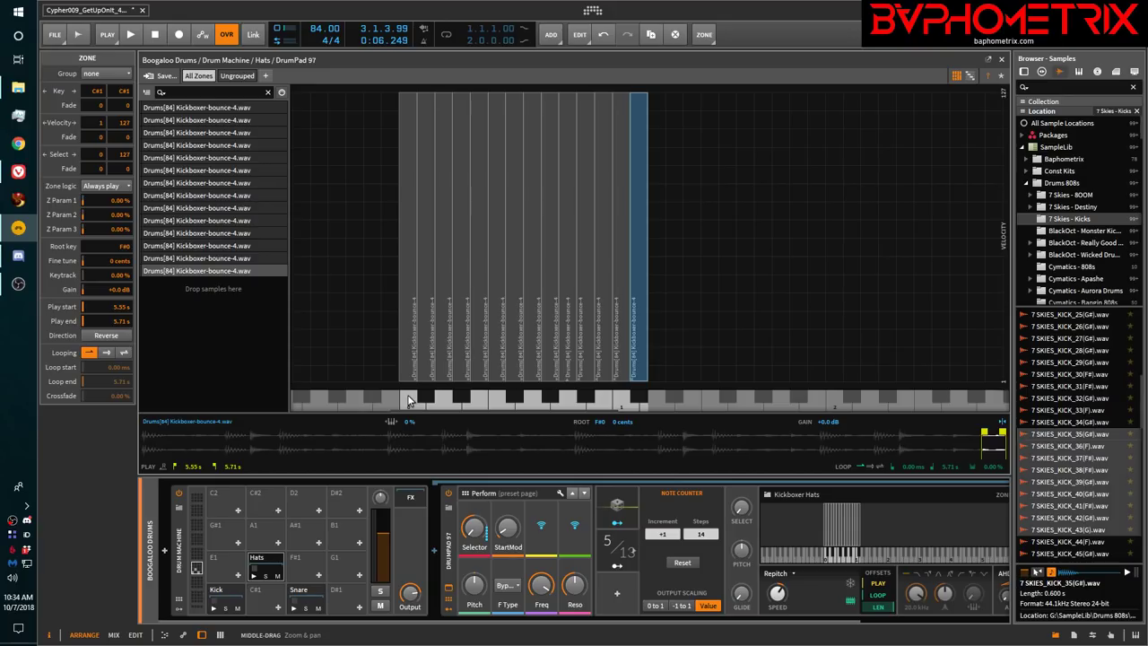
click(408, 400)
click(255, 576)
click(255, 576)
click(255, 575)
click(255, 574)
click(255, 574)
click(255, 574)
click(255, 574)
click(253, 575)
click(252, 576)
click(252, 576)
click(252, 576)
click(252, 575)
click(252, 576)
click(252, 575)
click(252, 576)
click(252, 575)
click(252, 576)
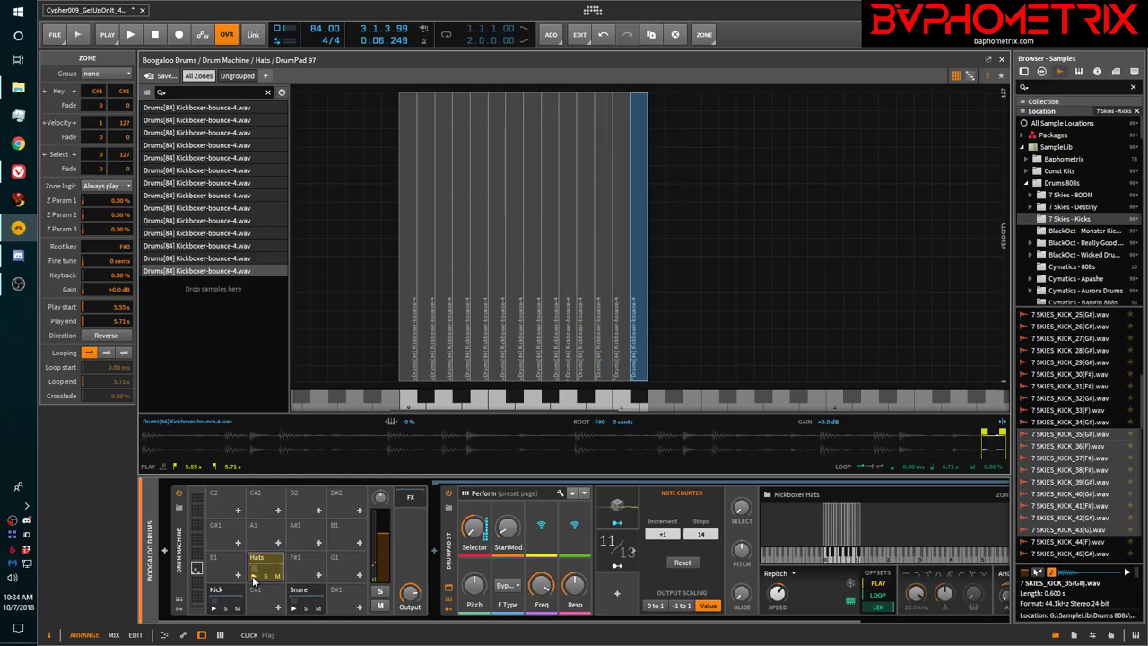
click(252, 576)
click(252, 576)
click(252, 576)
click(252, 576)
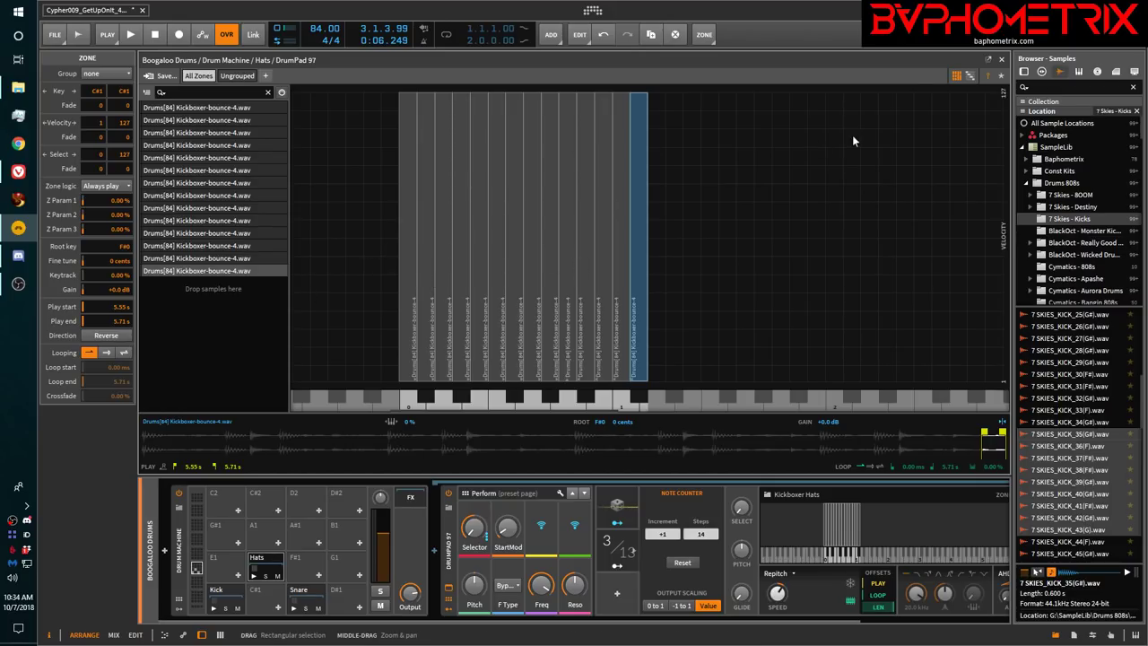
click(1002, 60)
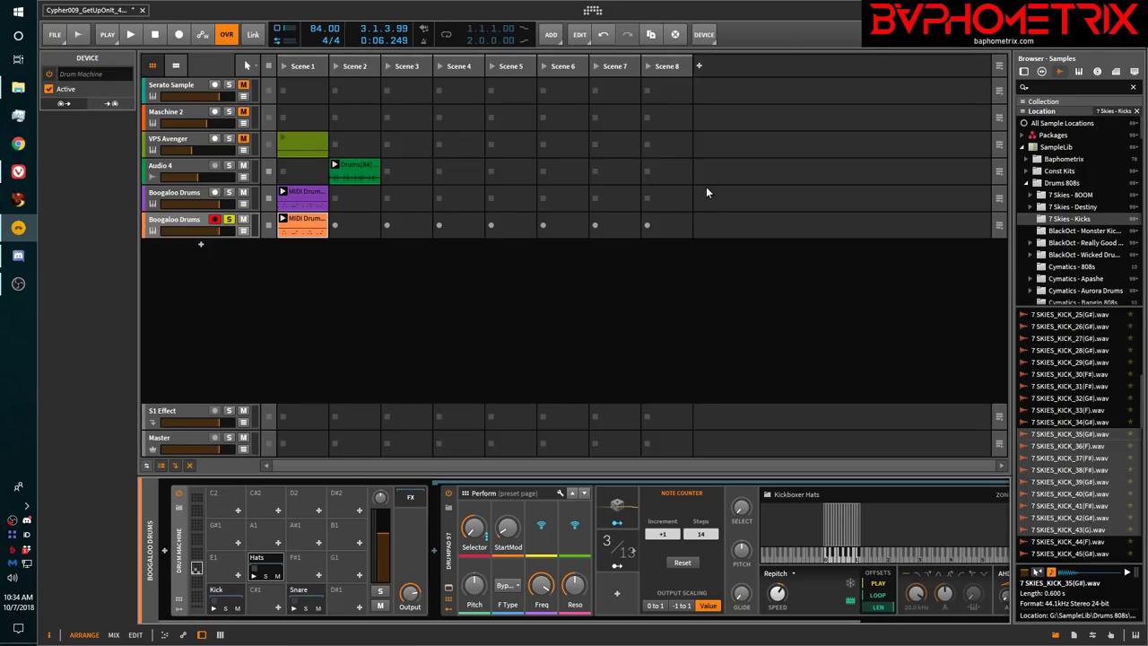
Slice the Audio 4 Kickboxer clip to a multisample at onsets, using Bounce and Slice with the Pre-Fader source
click(348, 170)
double_click(348, 168)
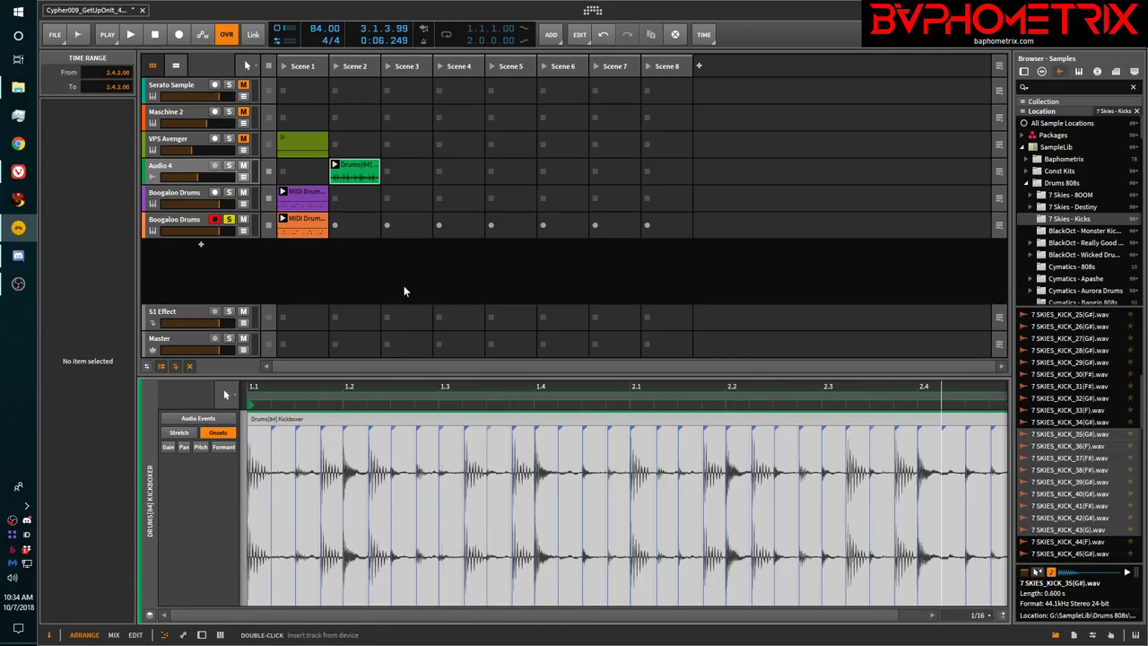
right_click(354, 168)
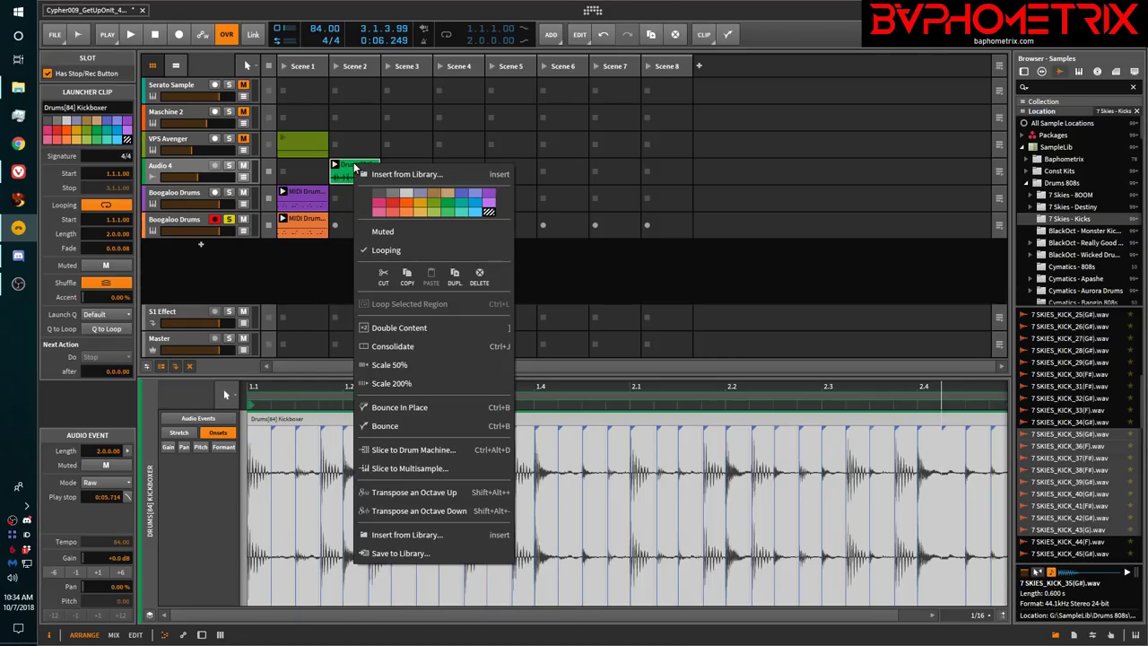
click(388, 467)
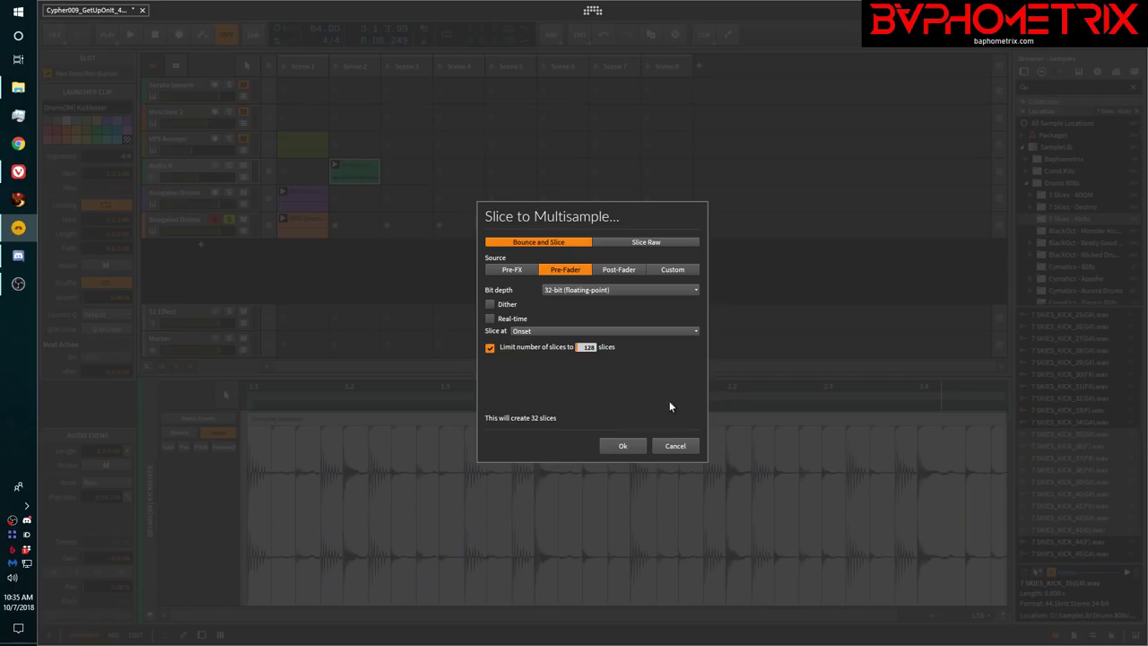
click(617, 444)
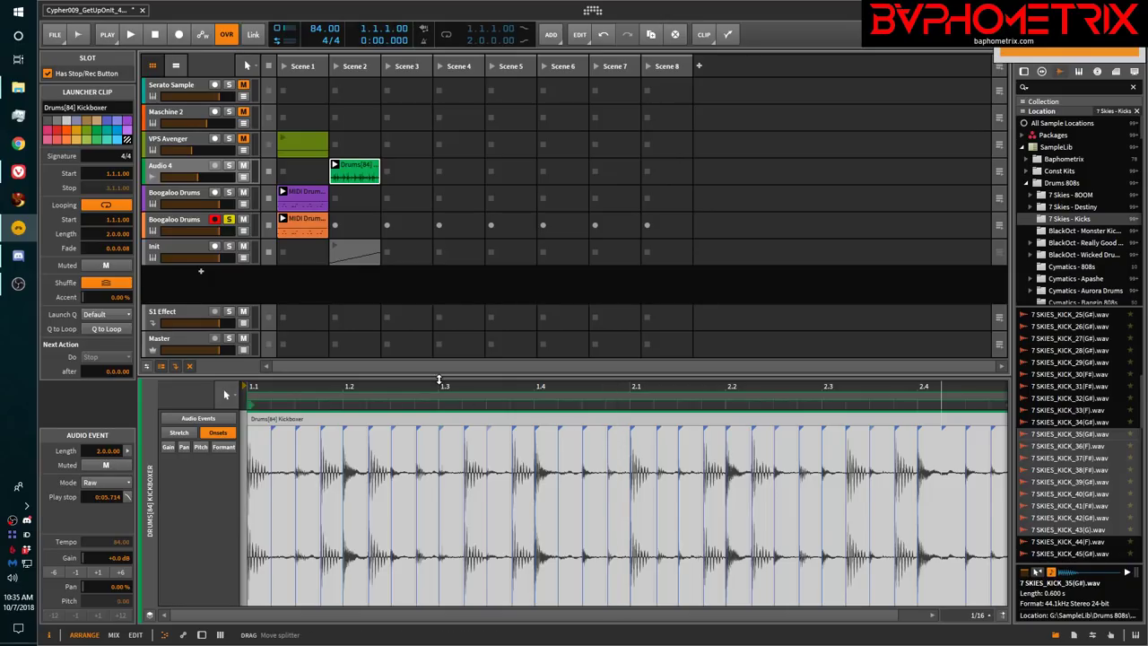
Examine the new Init track's note clip, and open its Sampler's zones in the multisample editor
click(351, 247)
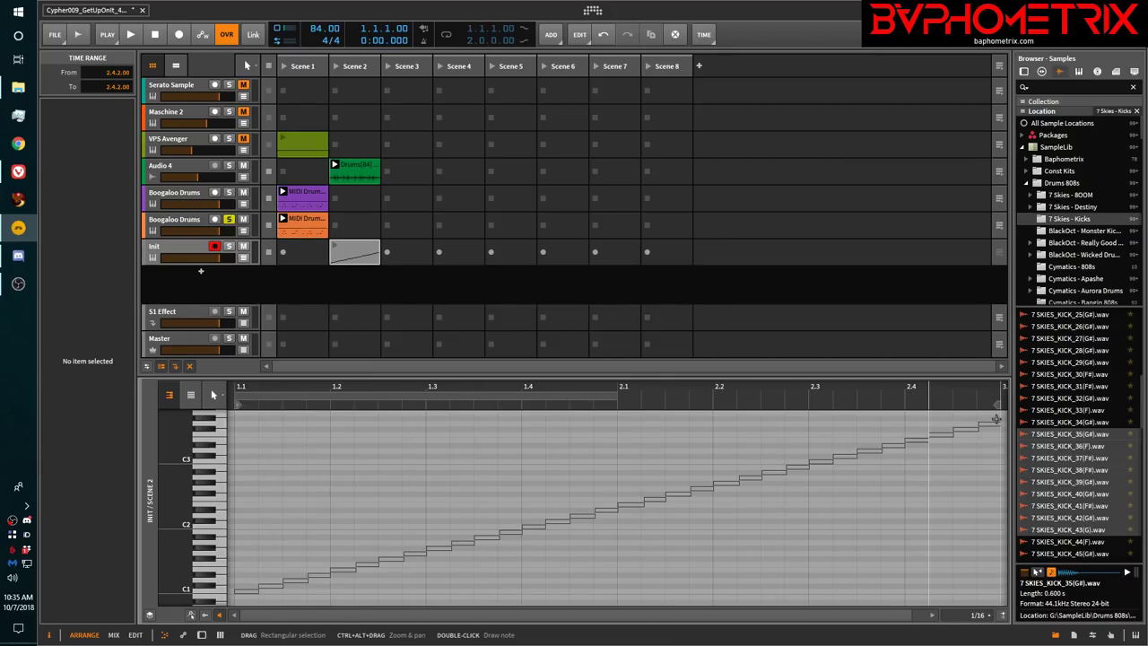
double_click(192, 248)
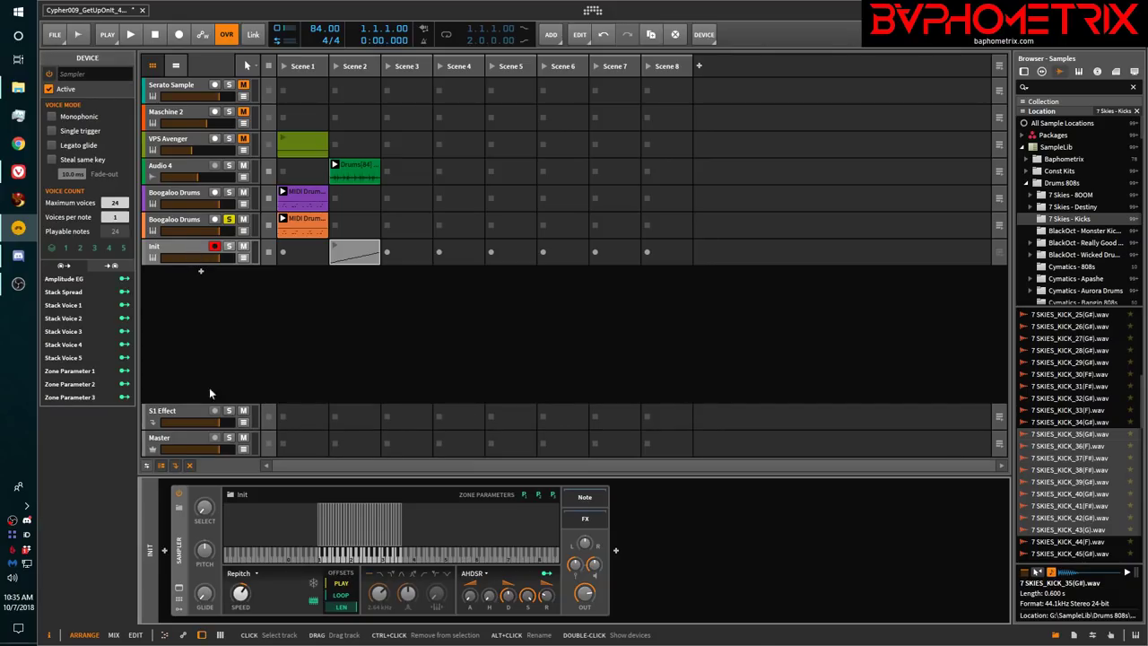
double_click(293, 520)
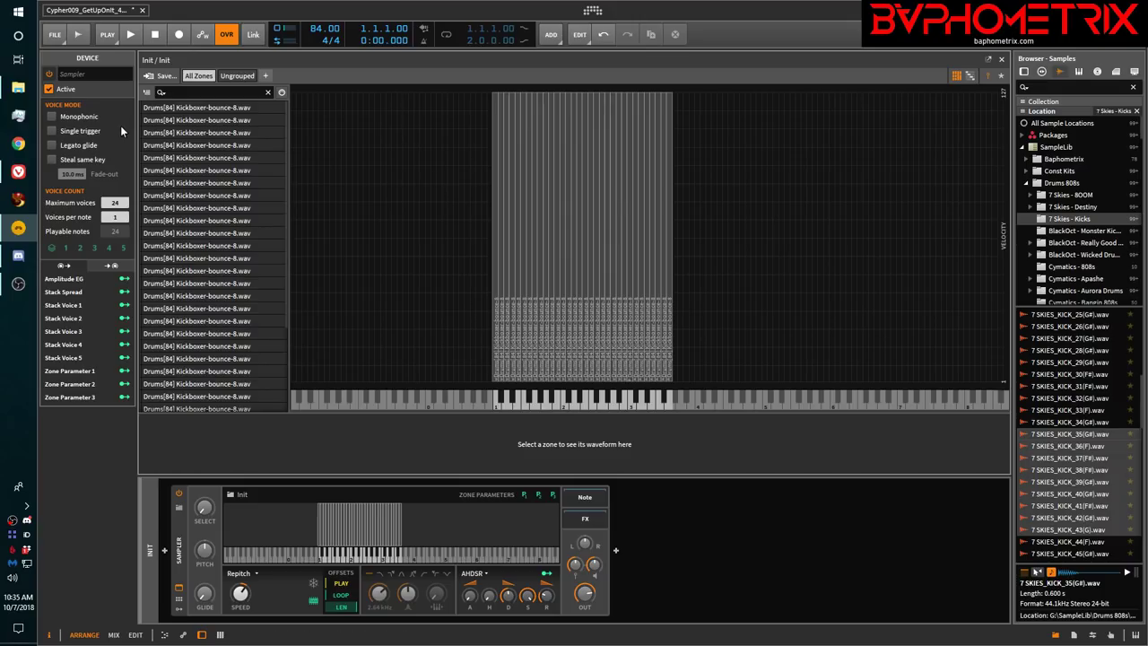
Switch to the browser, read the YouTube comment proposing Sampler's round robin, and return to the Bitwig project
click(20, 172)
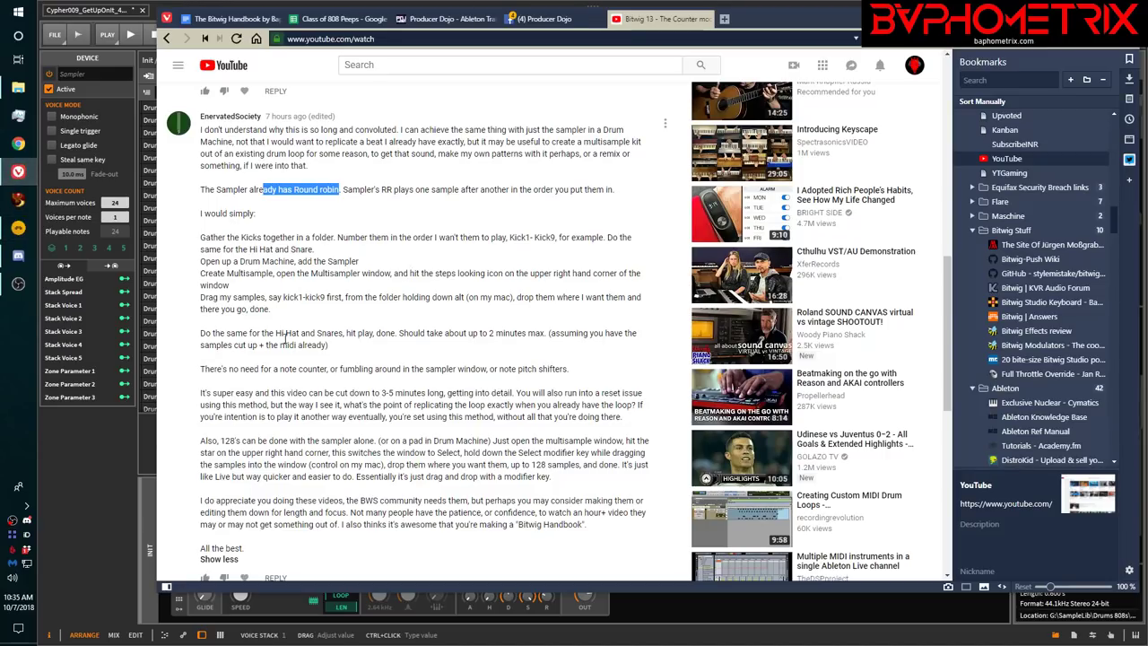
scroll(365, 316, down, 1)
scroll(365, 316, down, 1)
scroll(365, 316, up, 1)
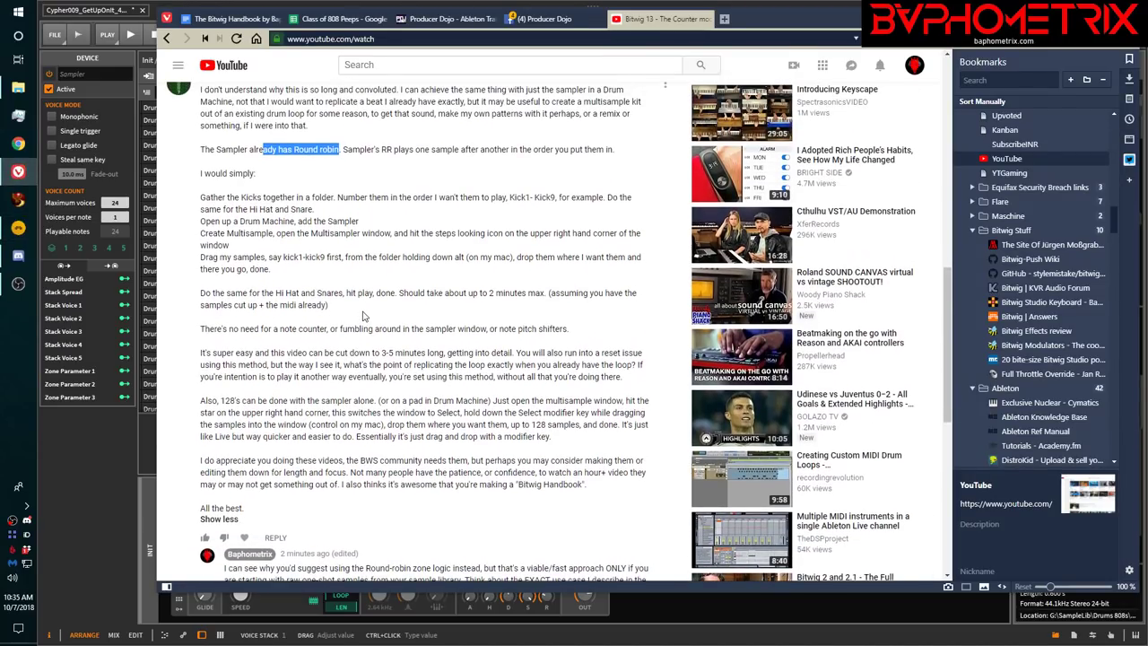
click(123, 492)
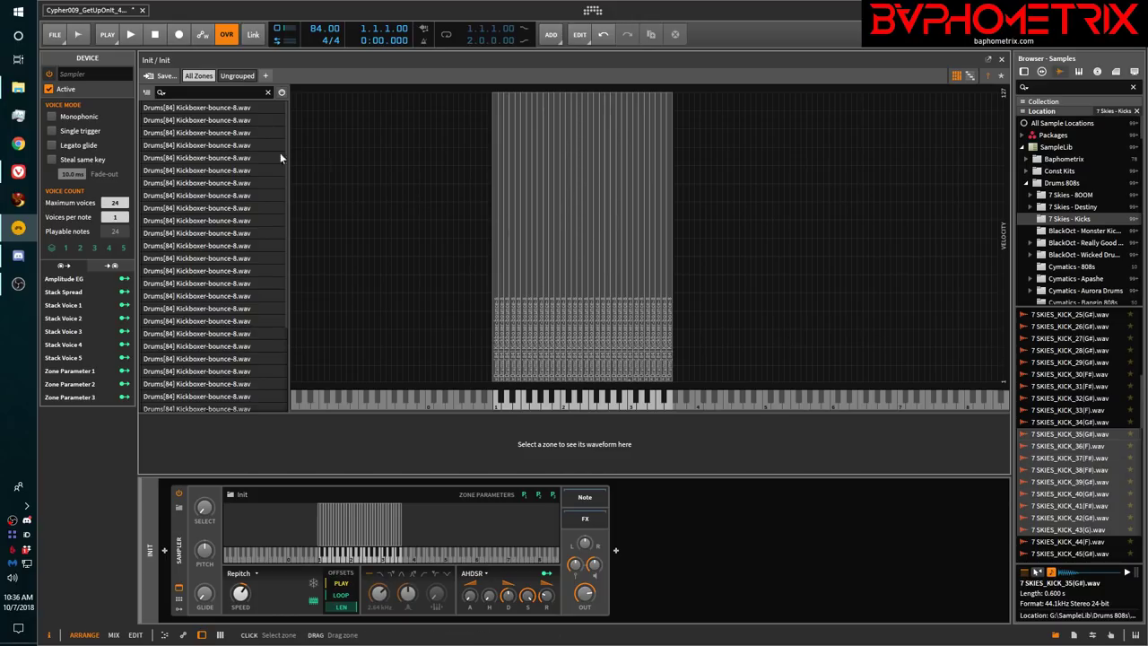
Examine the Init multisample's zones one after another, from C1 up to F2, checking each one's slice of the waveform
click(243, 107)
click(241, 123)
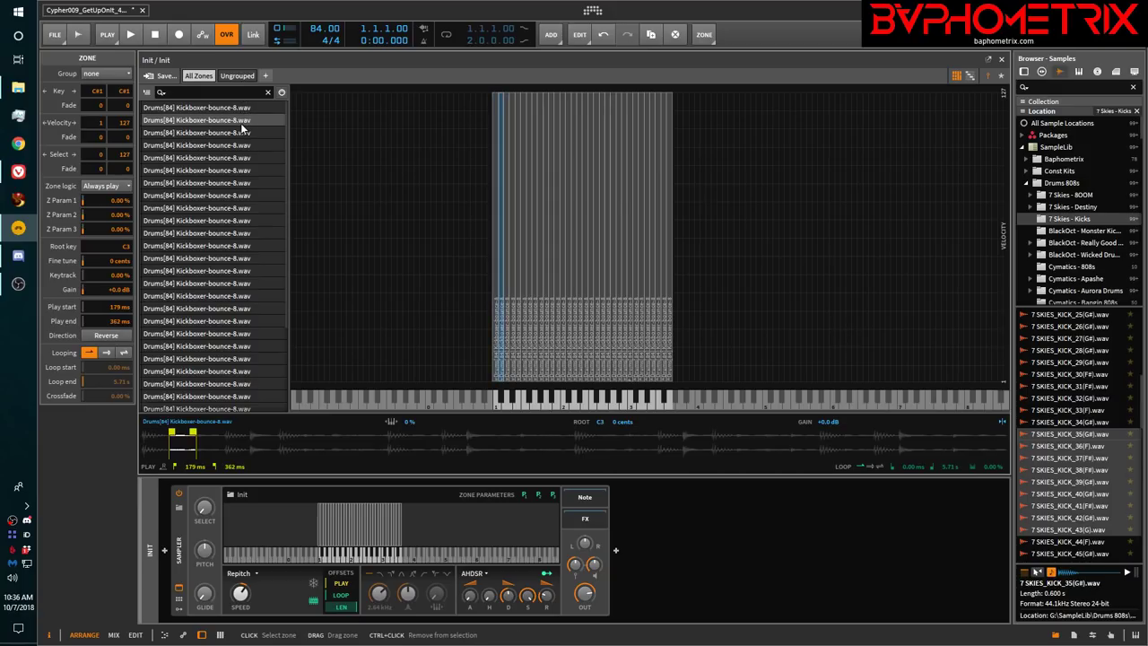
click(240, 135)
click(242, 147)
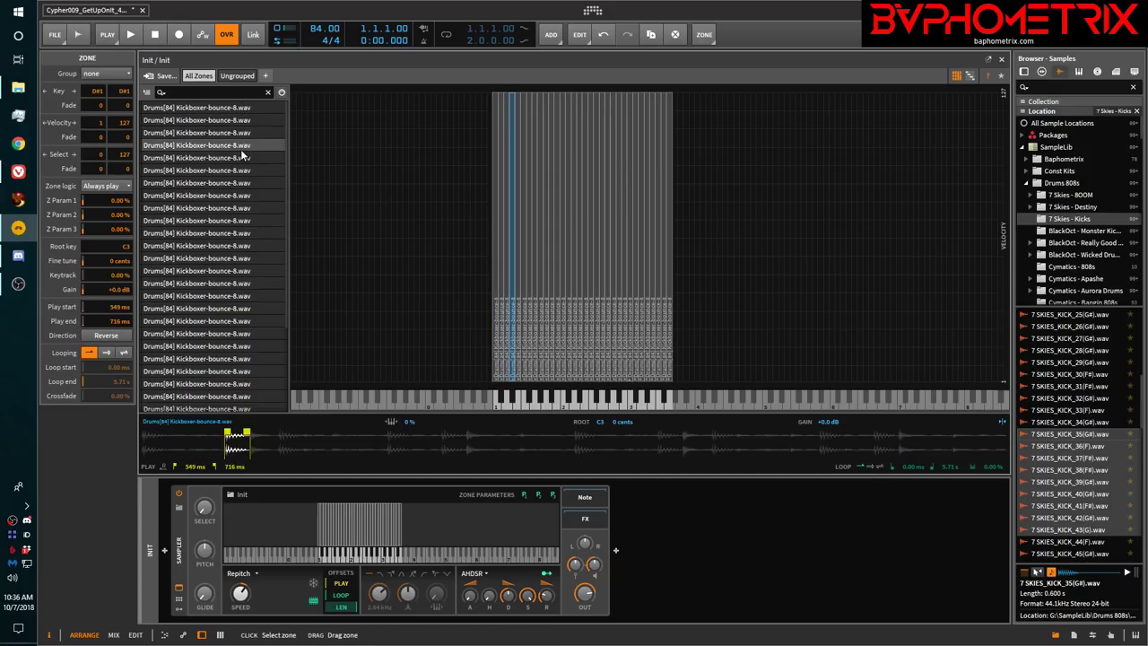
click(245, 158)
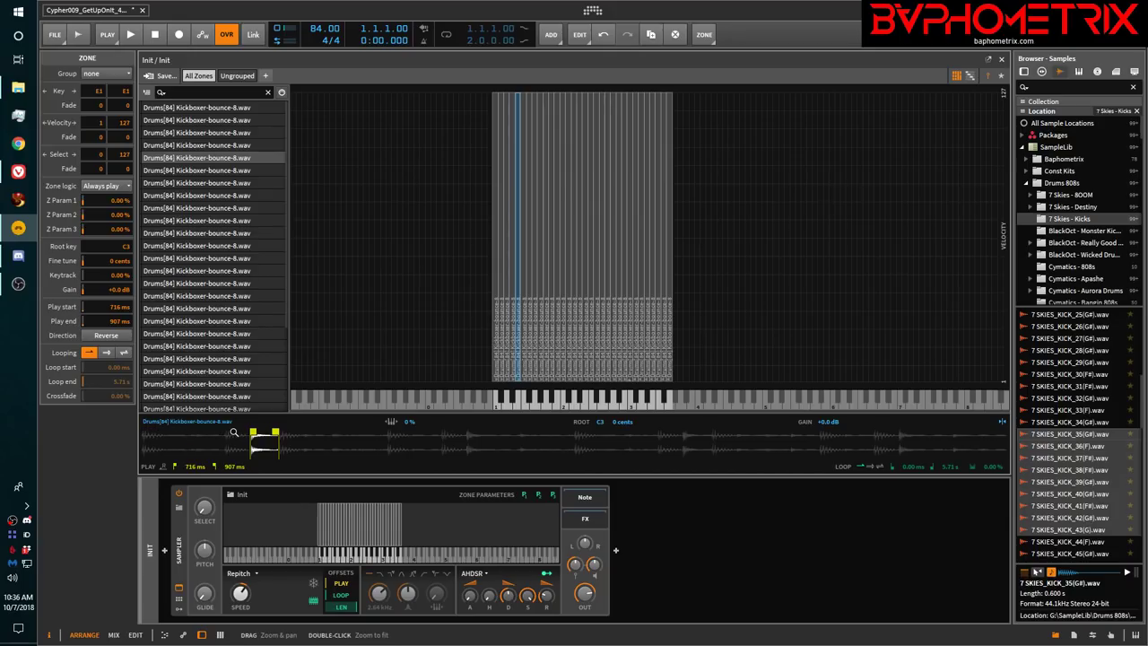
click(224, 169)
click(224, 183)
click(221, 195)
click(222, 209)
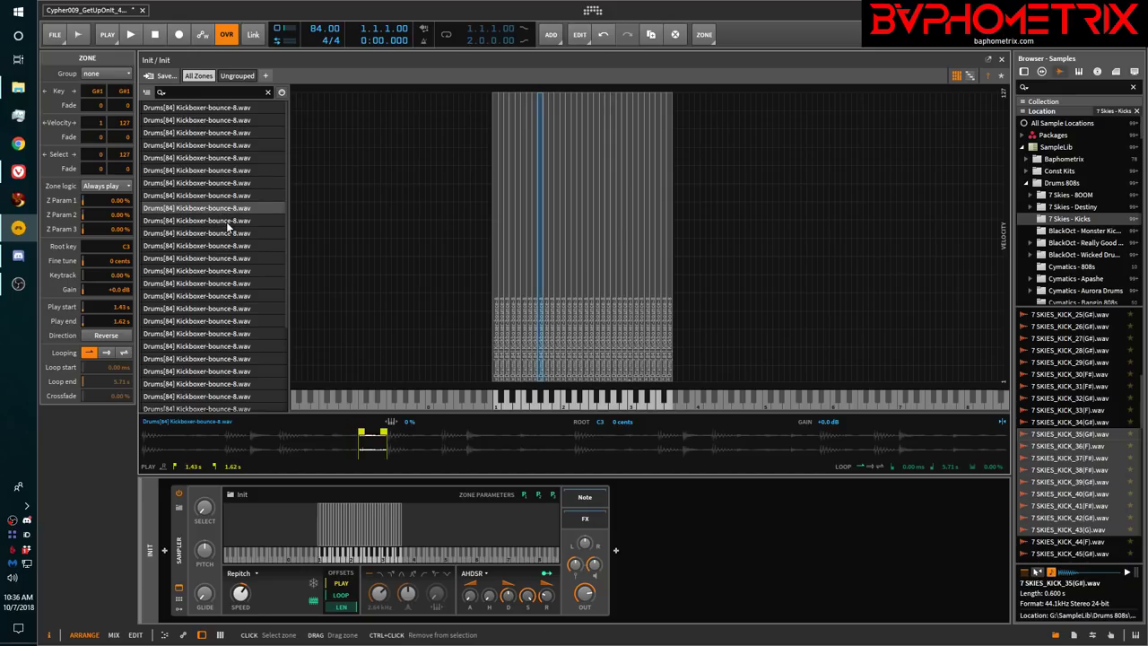
click(226, 221)
click(228, 245)
click(227, 270)
click(222, 295)
click(217, 321)
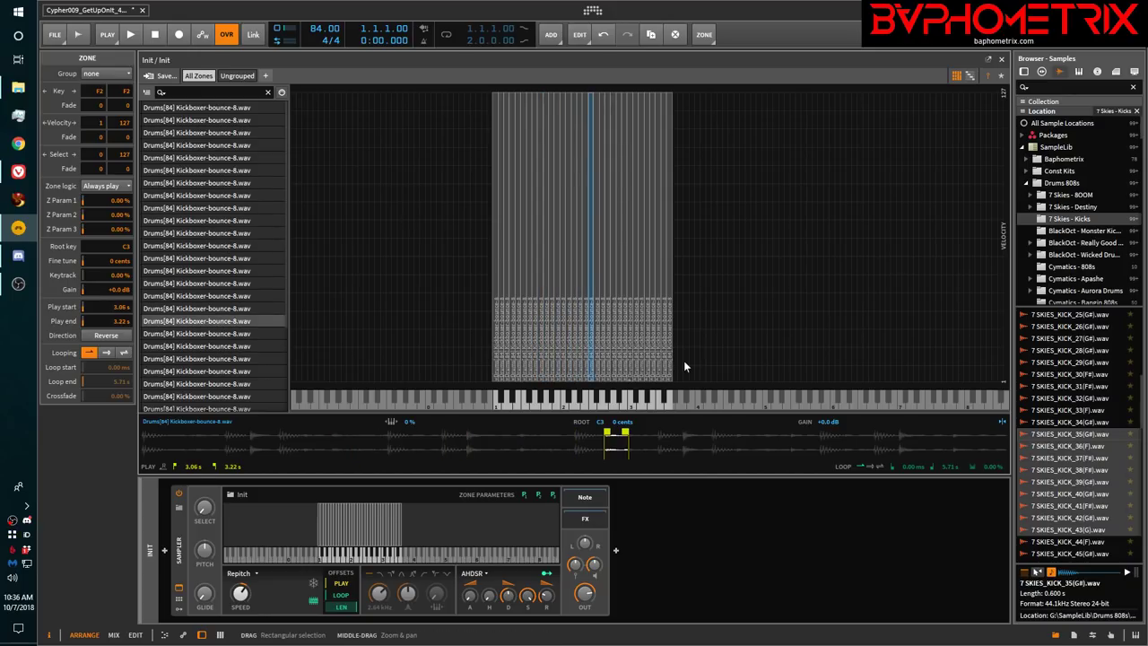
Examine the project's file list, inspecting Kickboxer Hats.multisample and the Drums[84] Kickboxer-bounce-8.wav source file
click(1074, 635)
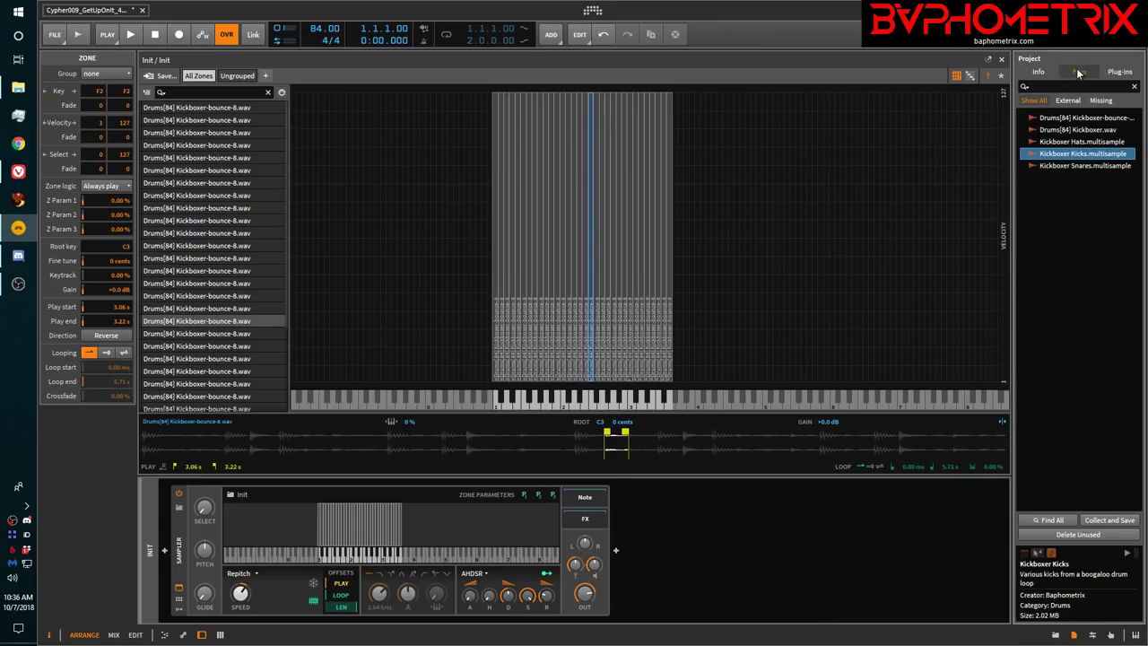
mouse_move(1064, 169)
mouse_move(1094, 158)
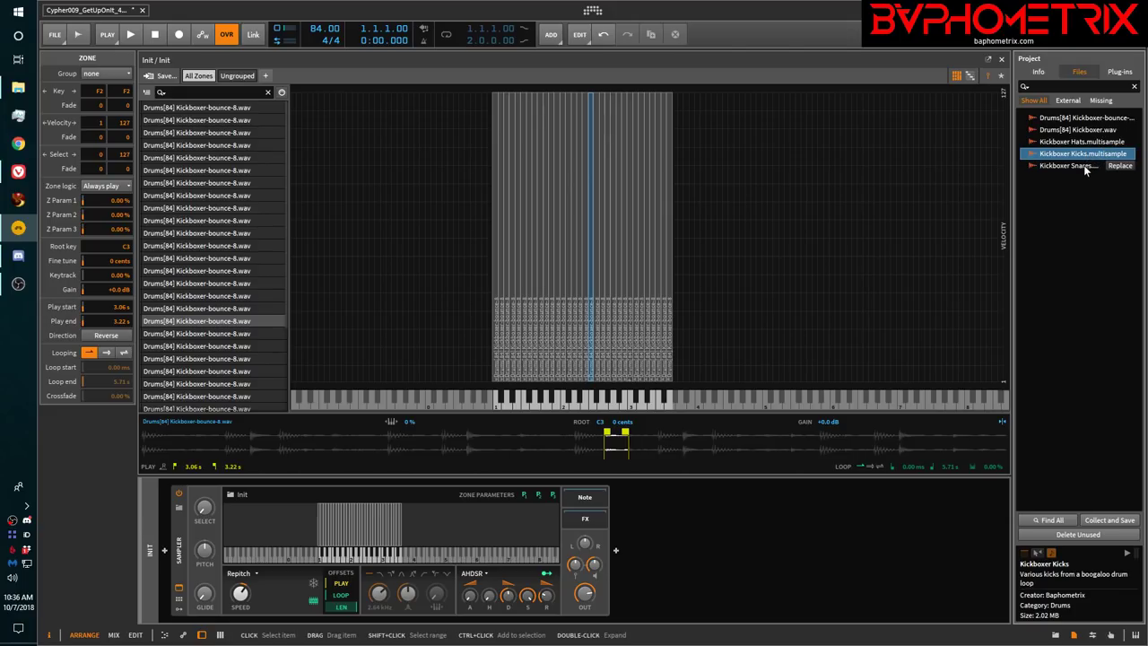
click(1034, 143)
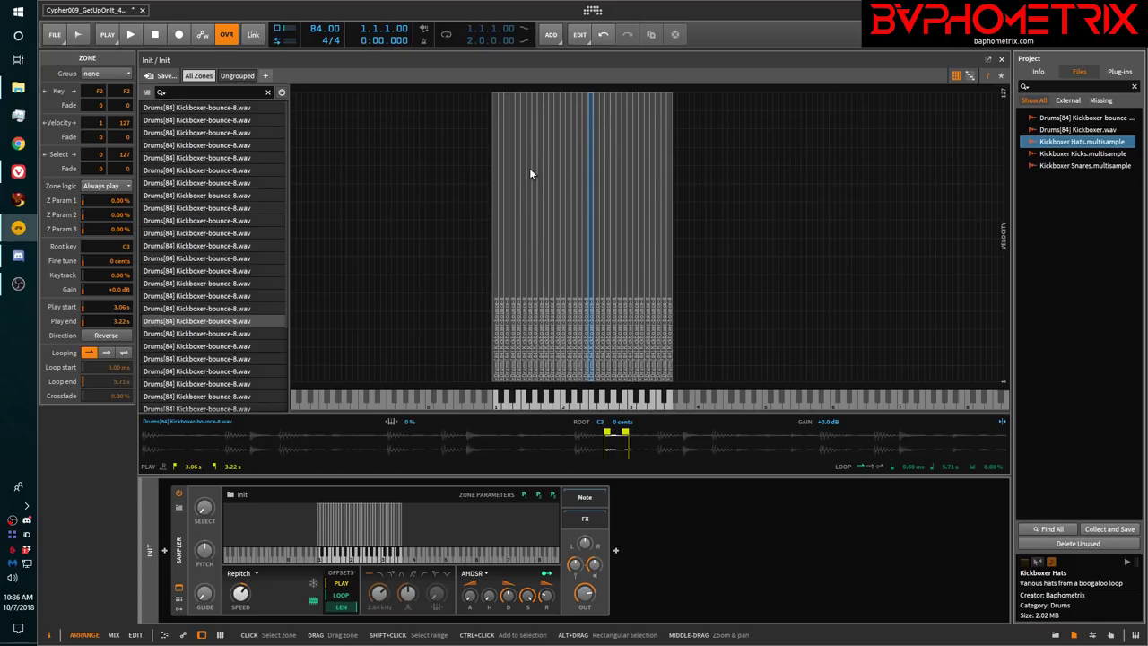
click(1054, 120)
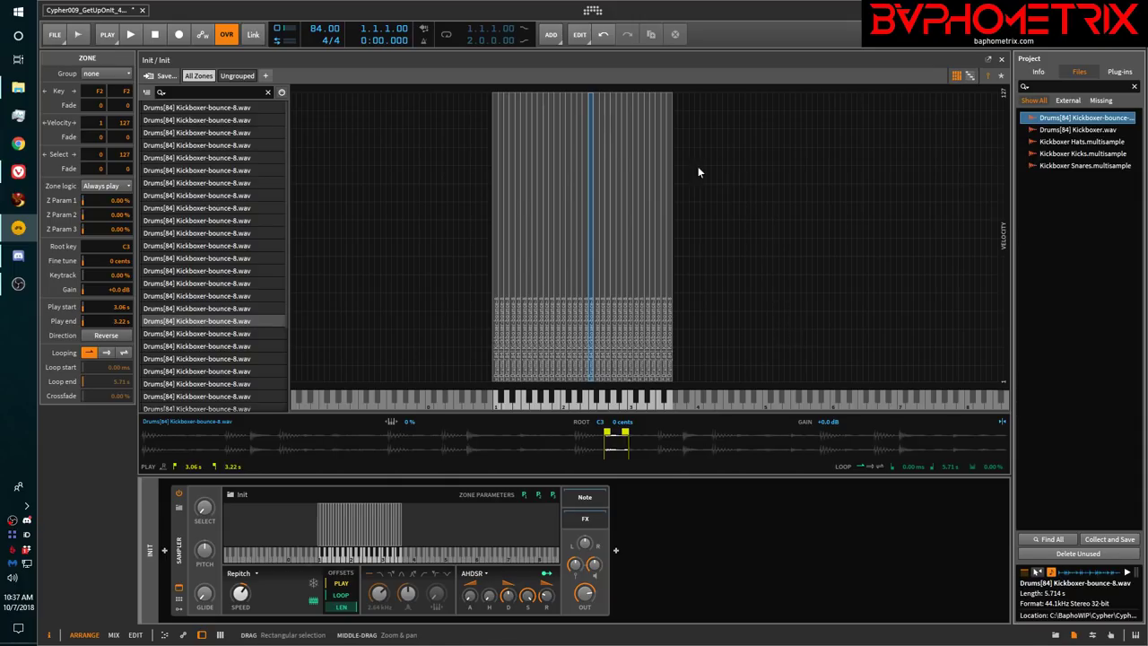
Examine the Init zones up close and inspect the saved Kickboxer Kicks entry among the library's multisamples
click(1056, 634)
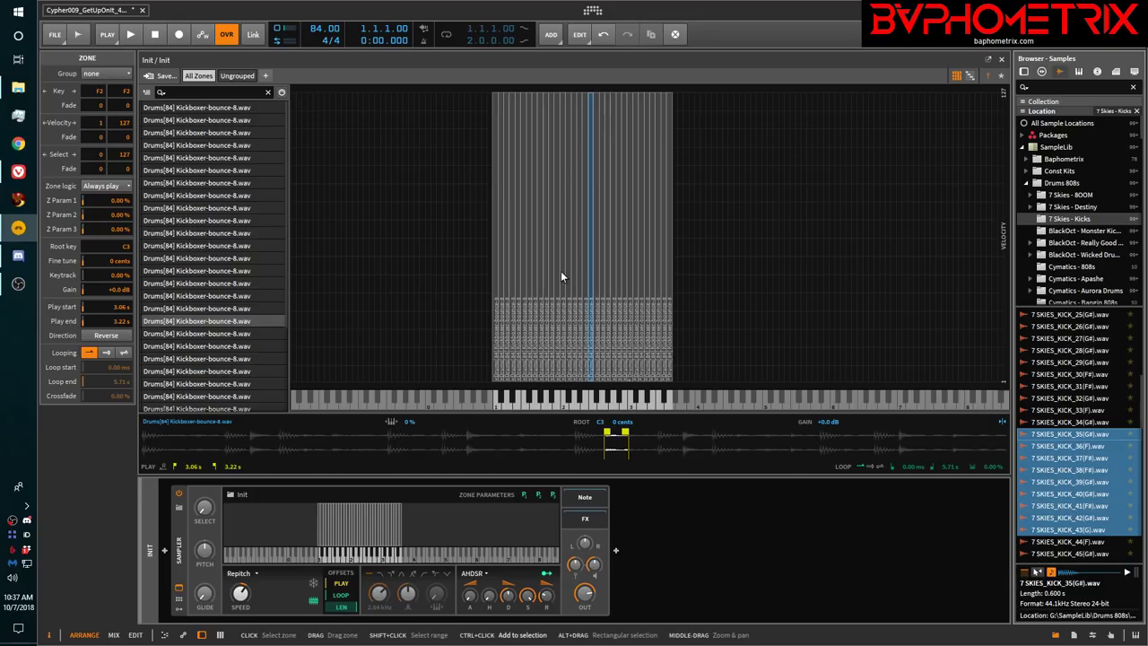
scroll(560, 270, up, 3)
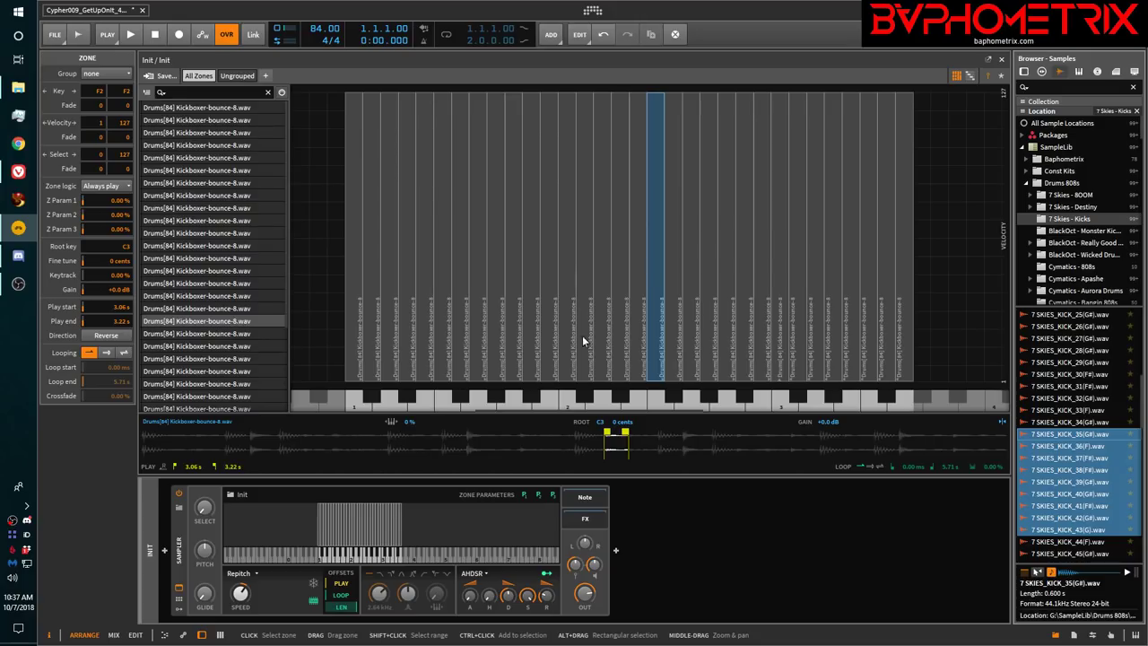
click(1079, 72)
click(1054, 542)
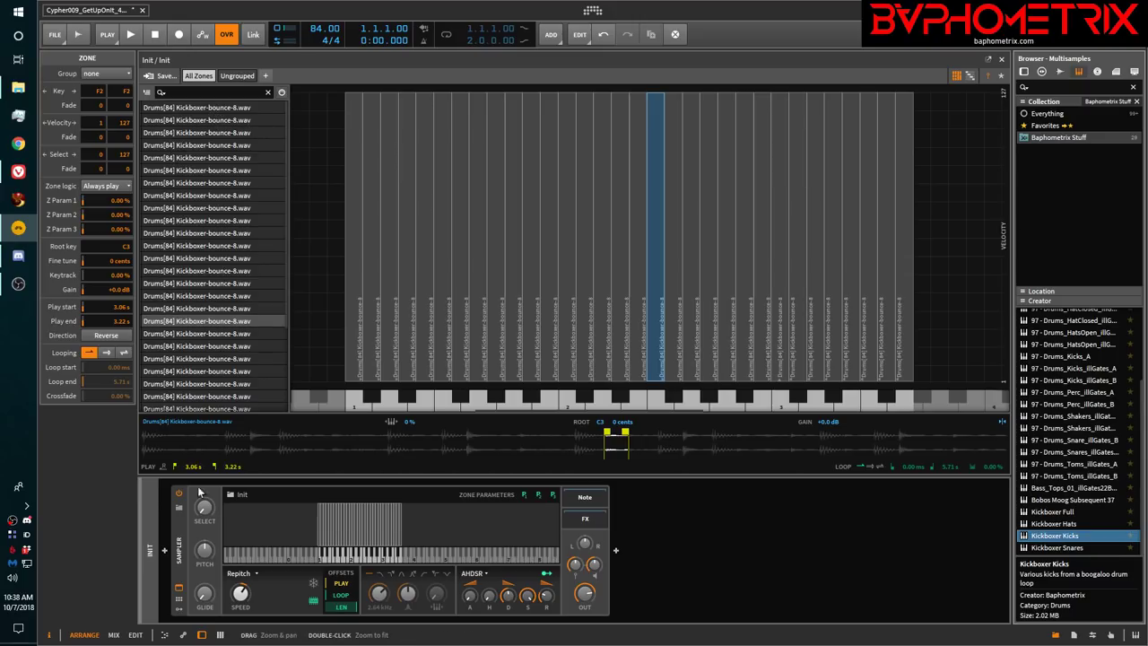
Detach the multisample editor, try to extract the C1 zone as a launcher clip on a new audio track, and open that clip
click(988, 62)
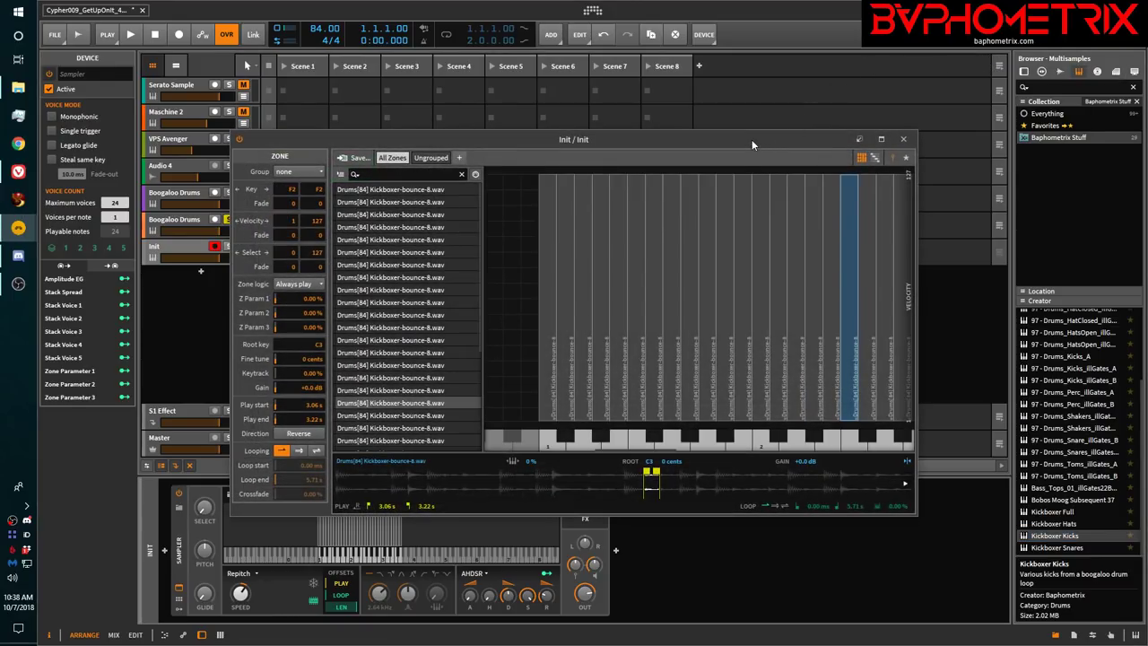
drag(748, 139, 903, 126)
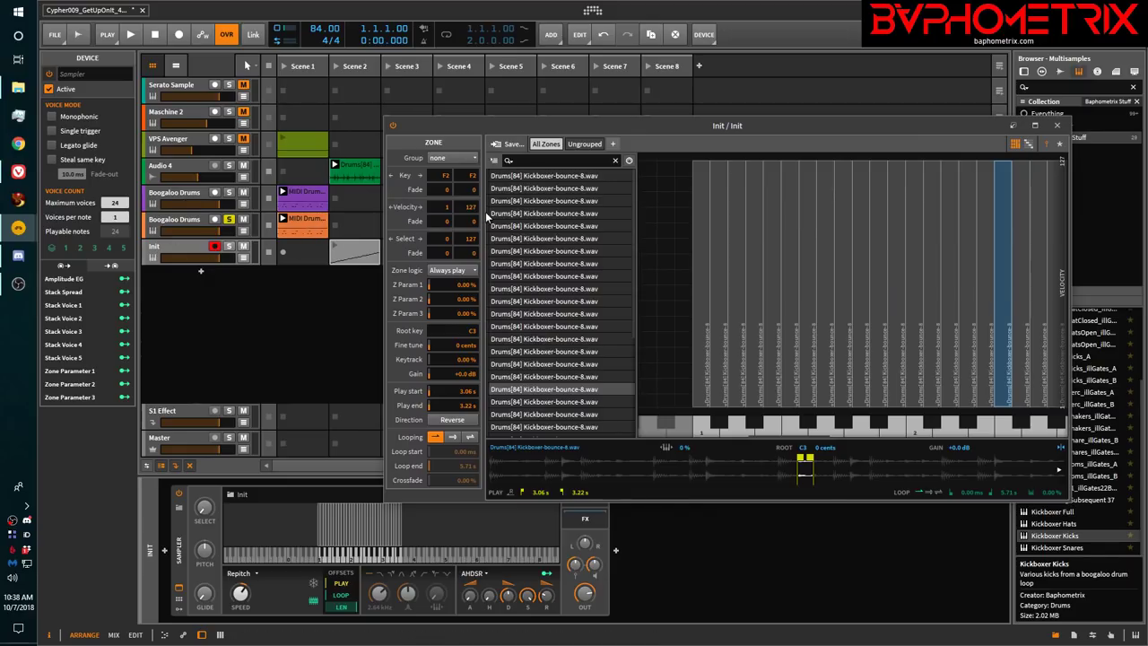
click(554, 176)
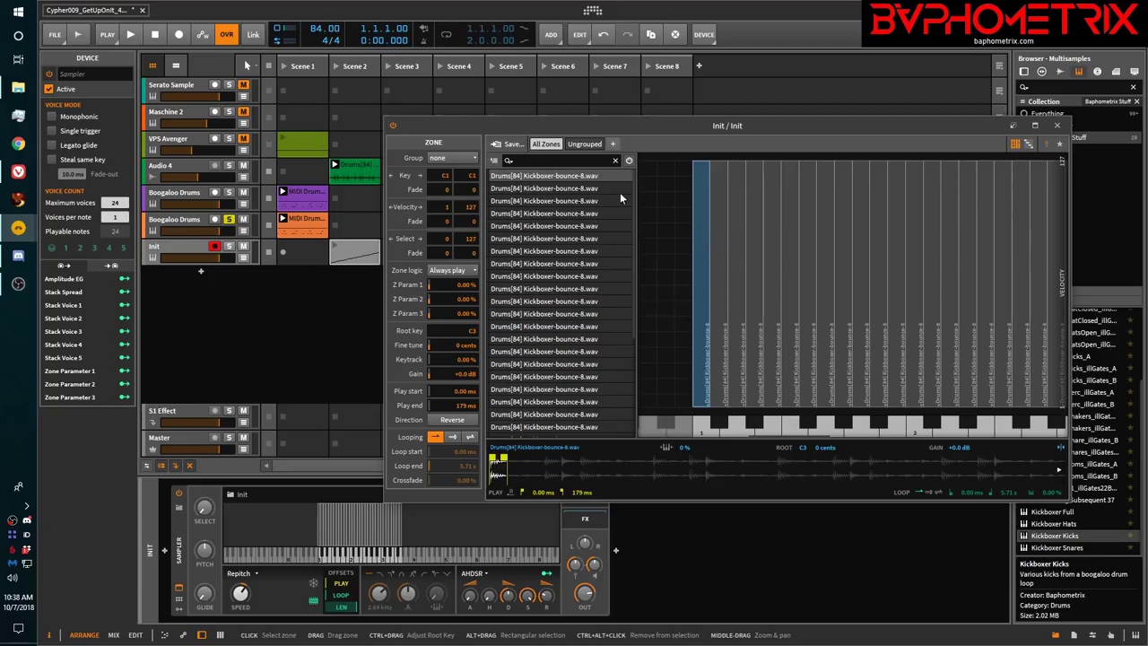
drag(563, 180, 289, 282)
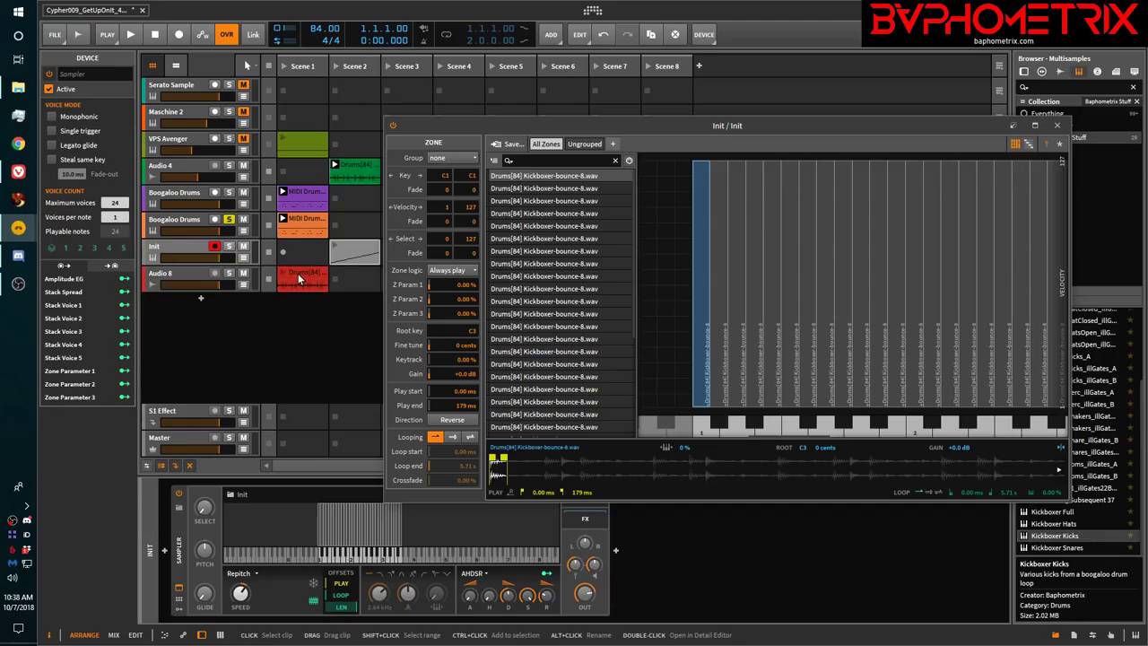
double_click(299, 276)
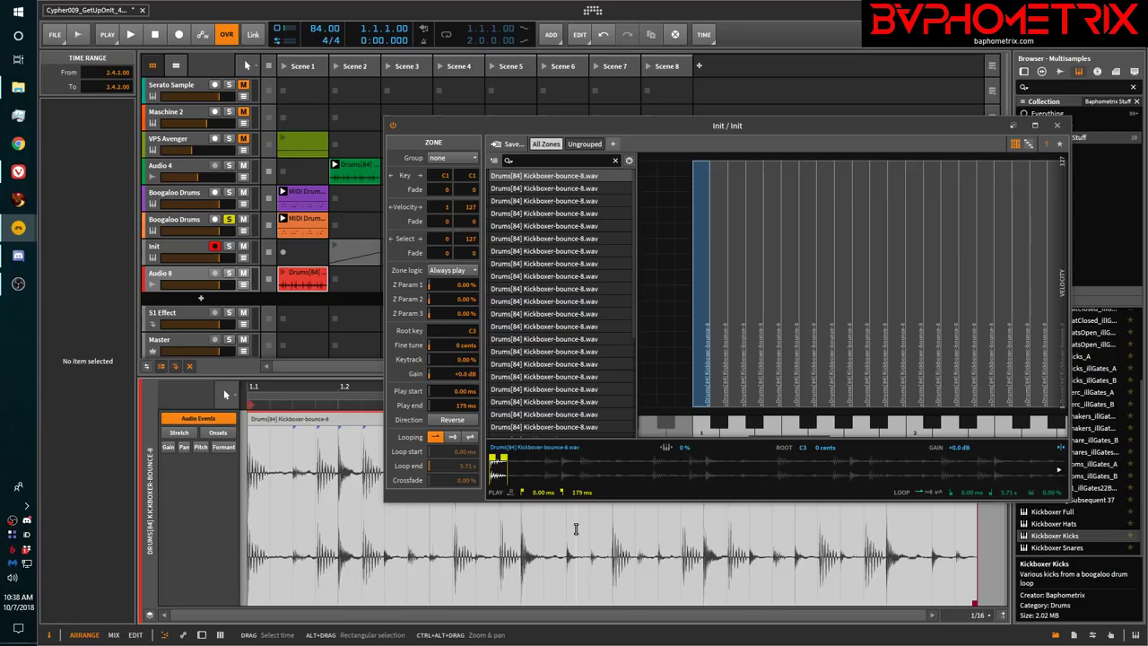
drag(893, 122, 873, 34)
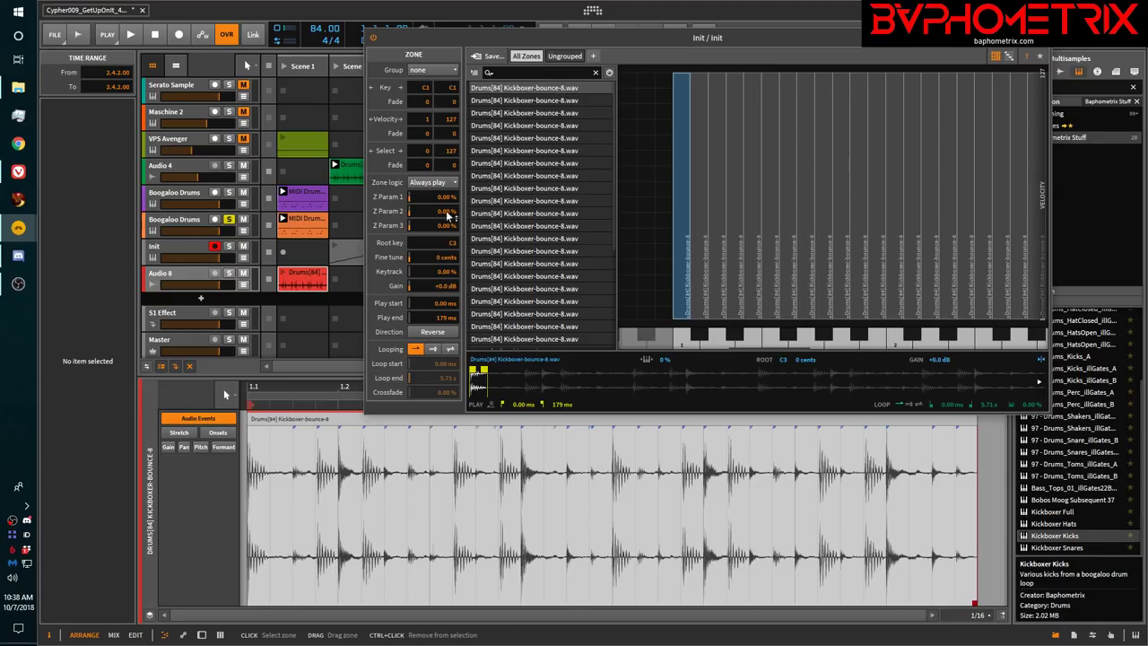
Add a new instrument track with an empty Sampler device below the Audio 8 track
click(201, 298)
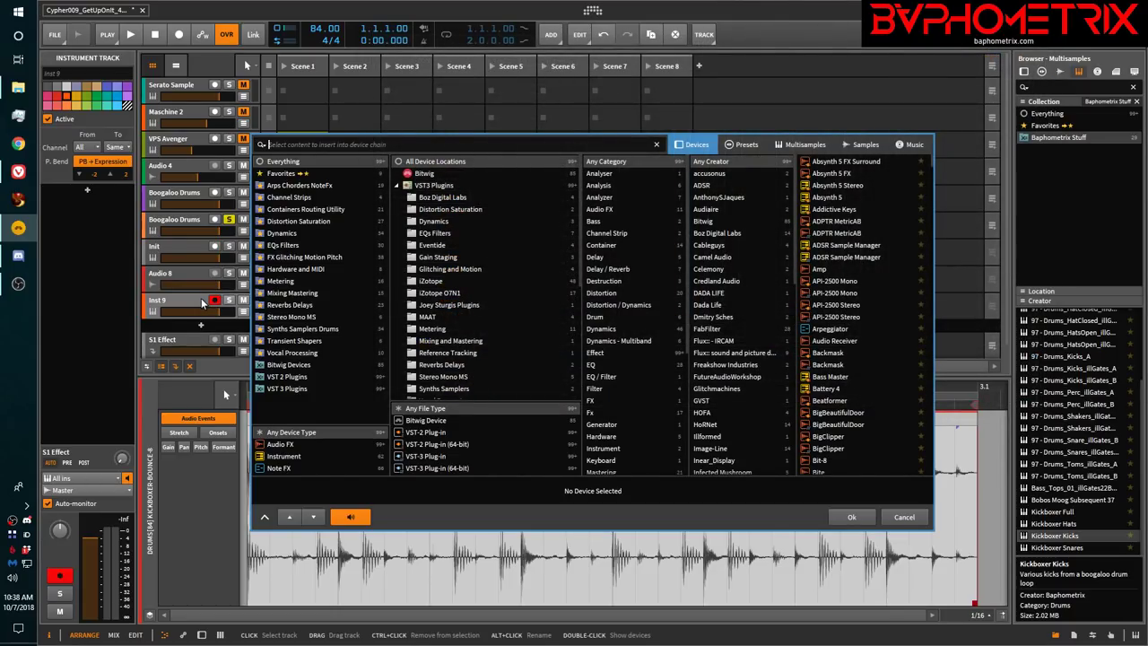
text(sampler)
key(Down)
key(Down)
key(Down)
key(Down)
key(Down)
key(Down)
key(Down)
key(Down)
key(Down)
key(Down)
key(Down)
key(Down)
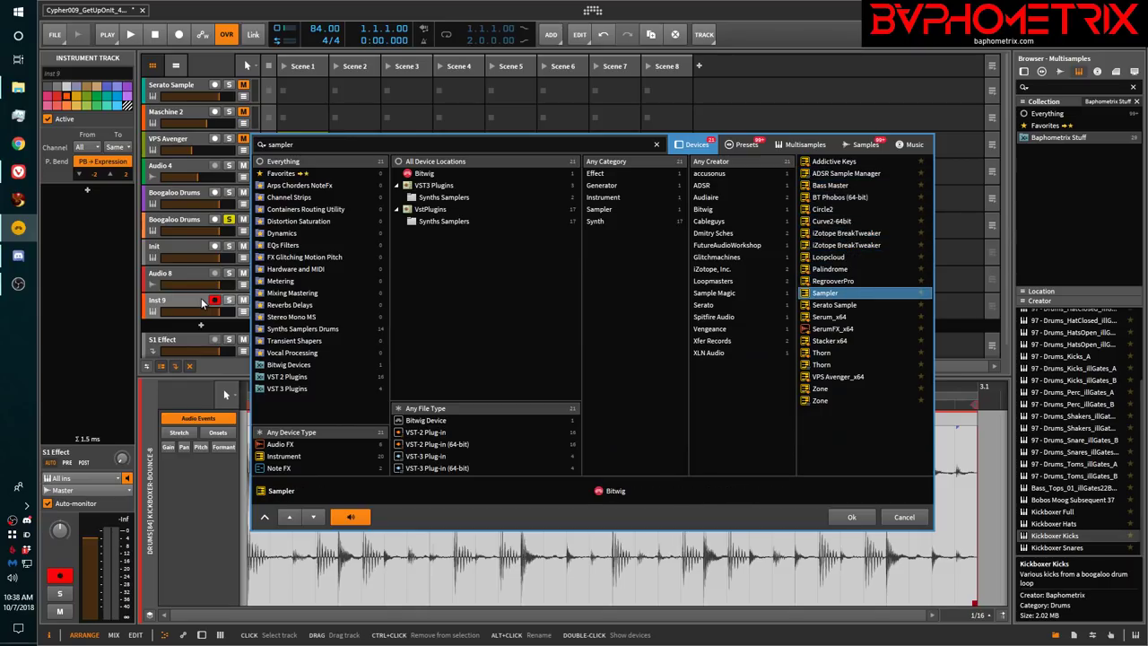
key(Return)
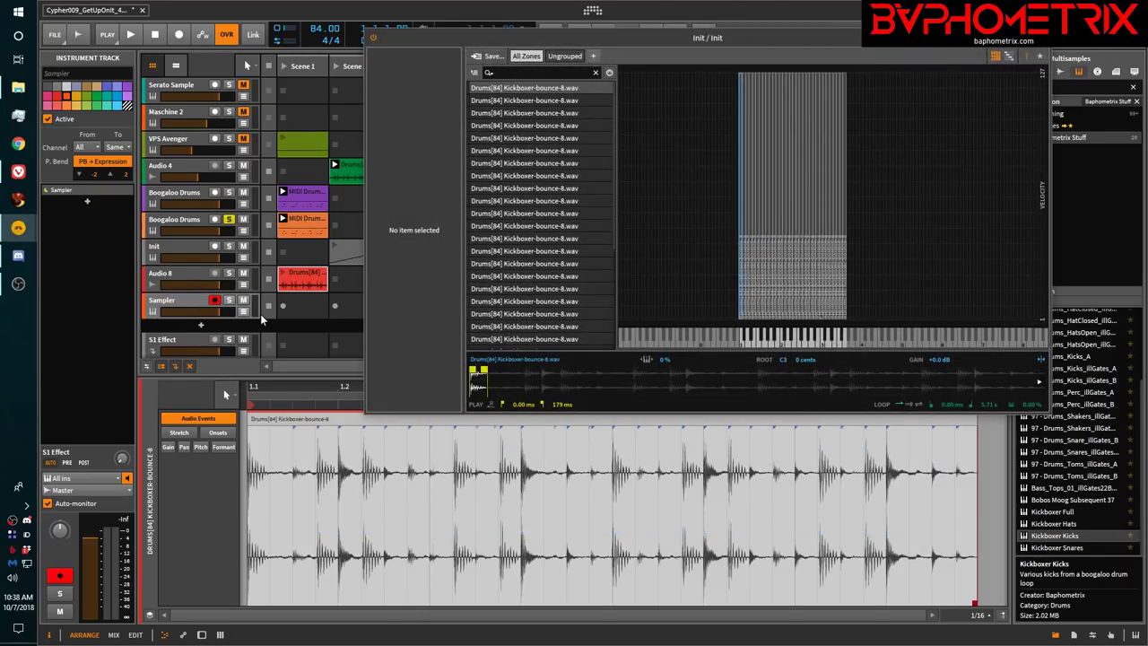
Show the empty Sampler device and try to transfer the C1 zone from the Init multisample into it
click(185, 301)
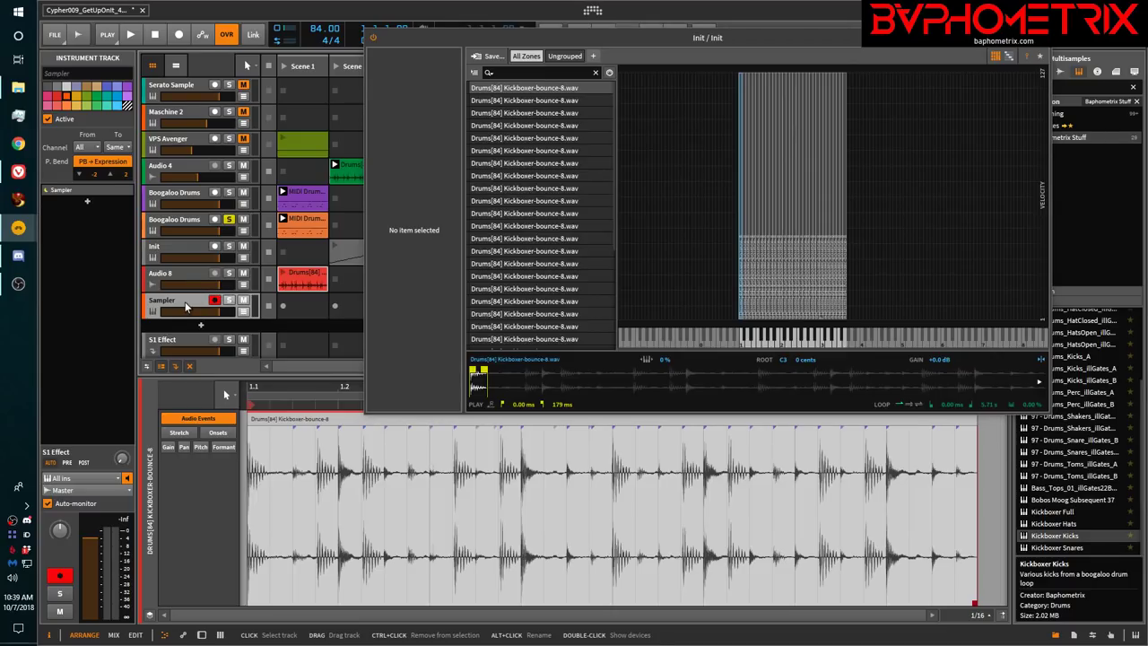
double_click(185, 302)
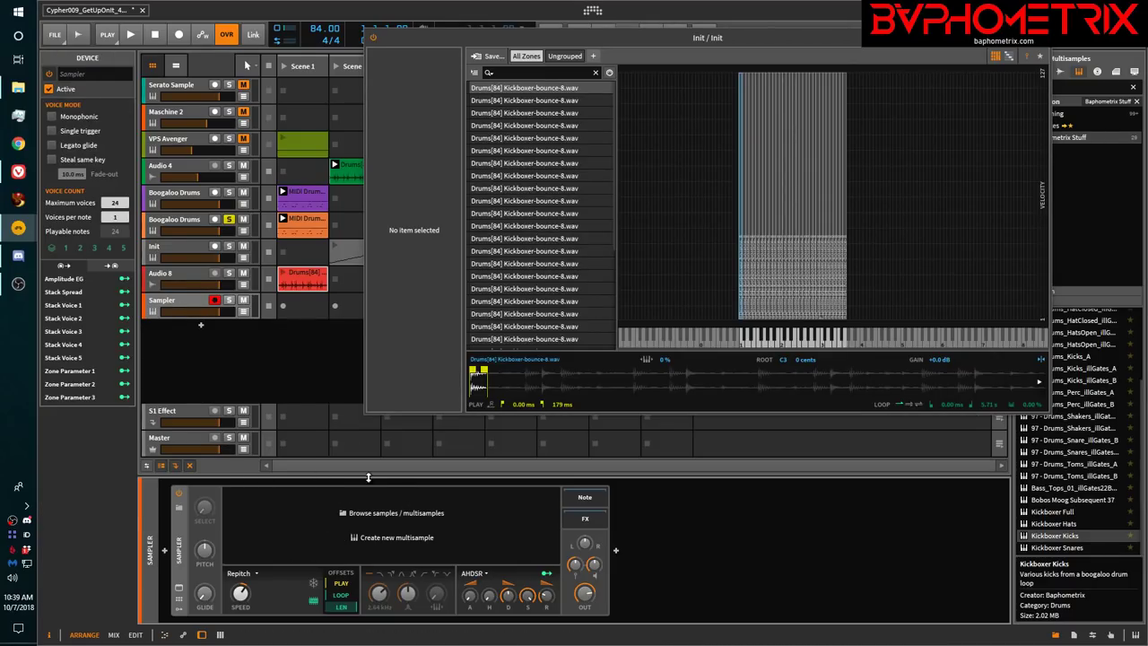
click(183, 302)
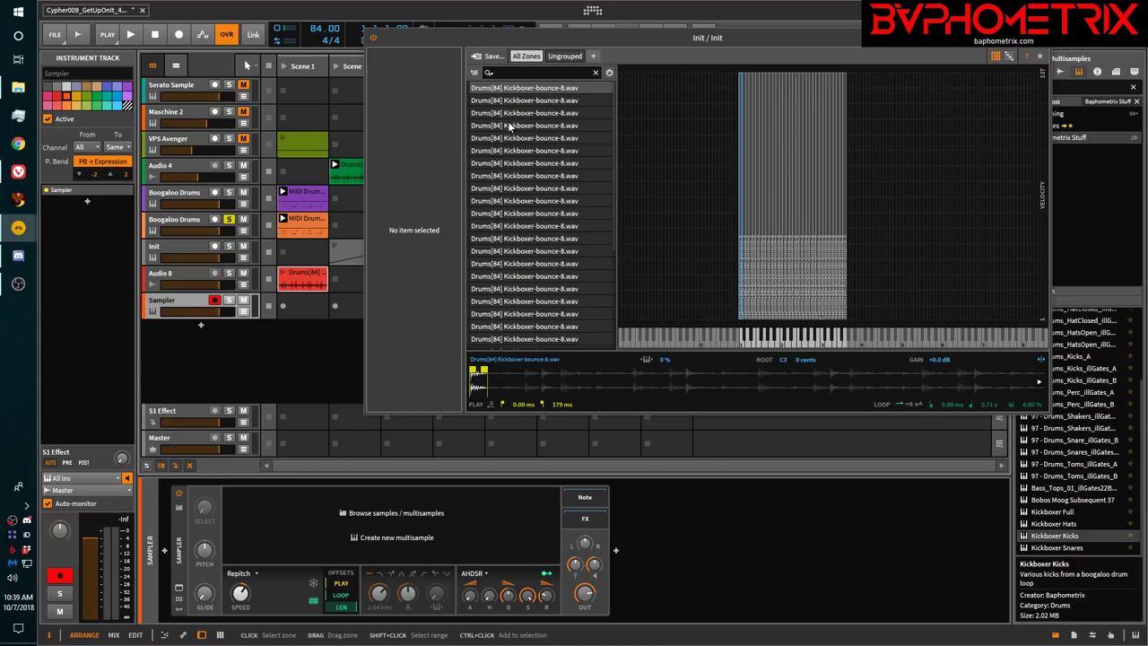
click(513, 89)
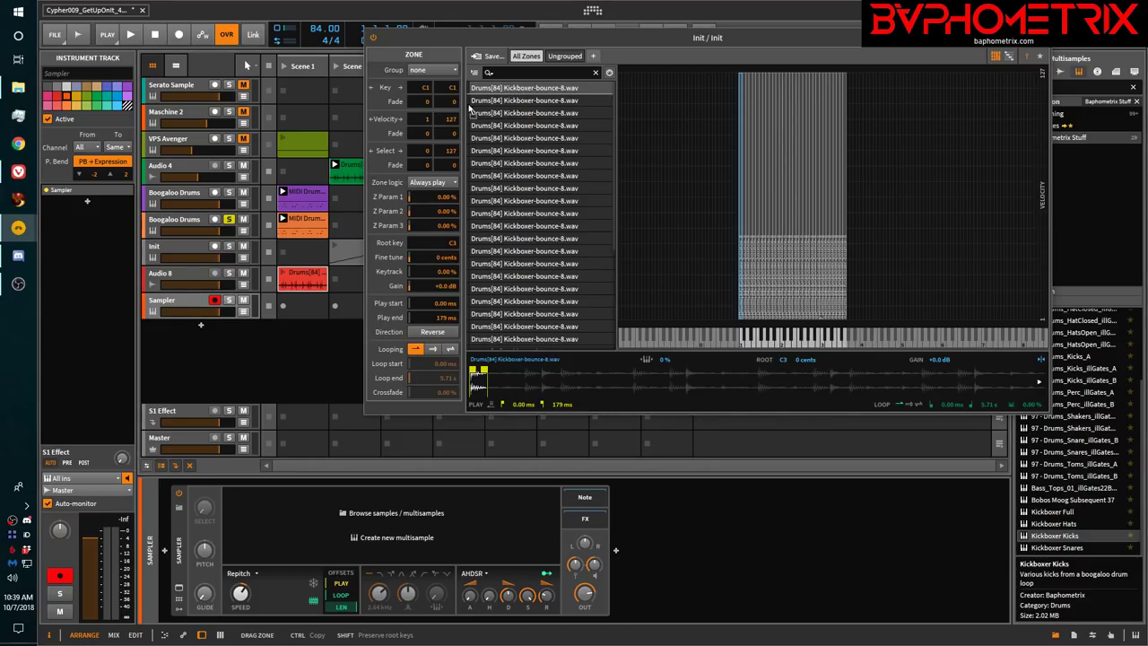
double_click(339, 171)
drag(285, 344, 201, 348)
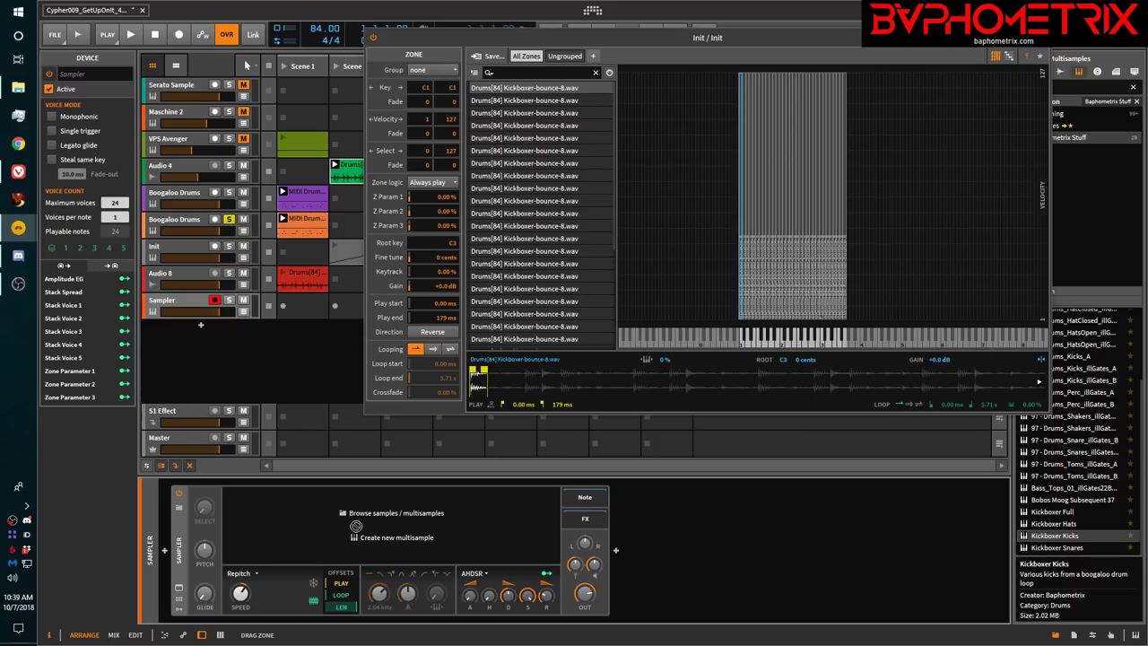
drag(356, 527, 509, 91)
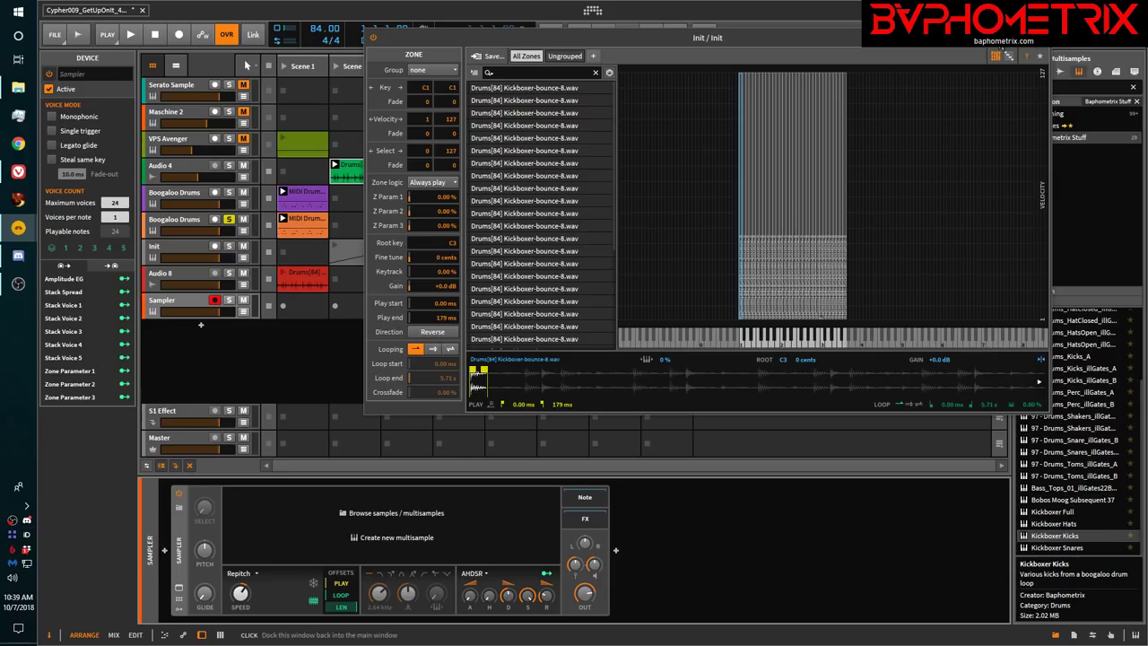
Close the multisample editor and delete the Sampler and Audio 8 tracks
click(996, 56)
click(1002, 60)
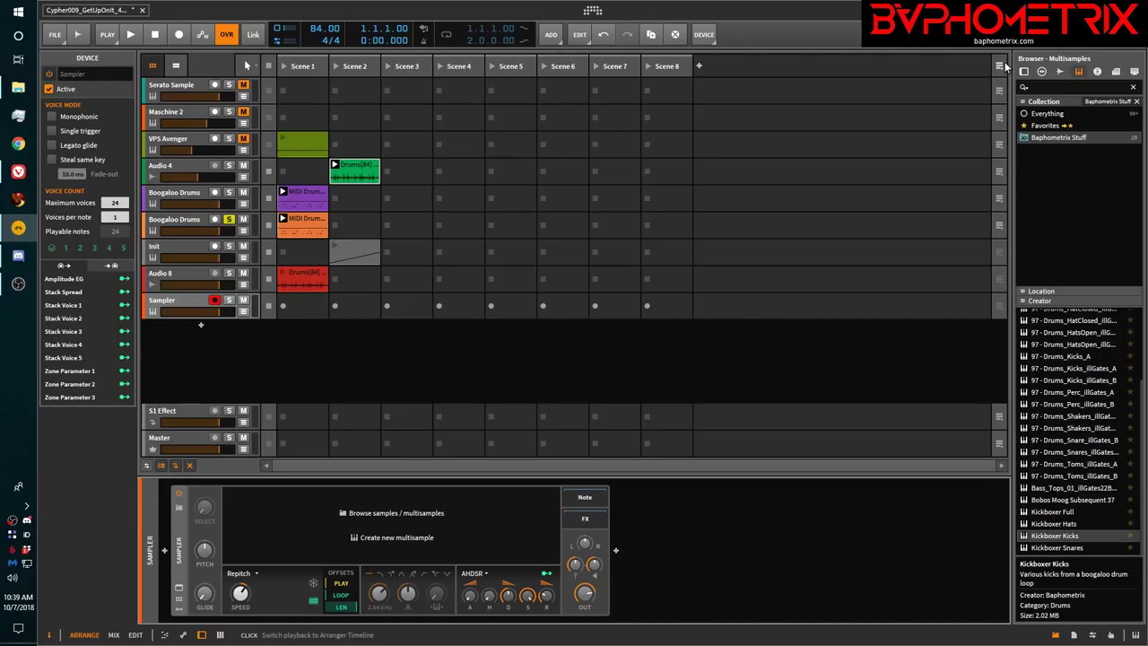
click(179, 302)
key(Delete)
key(Delete)
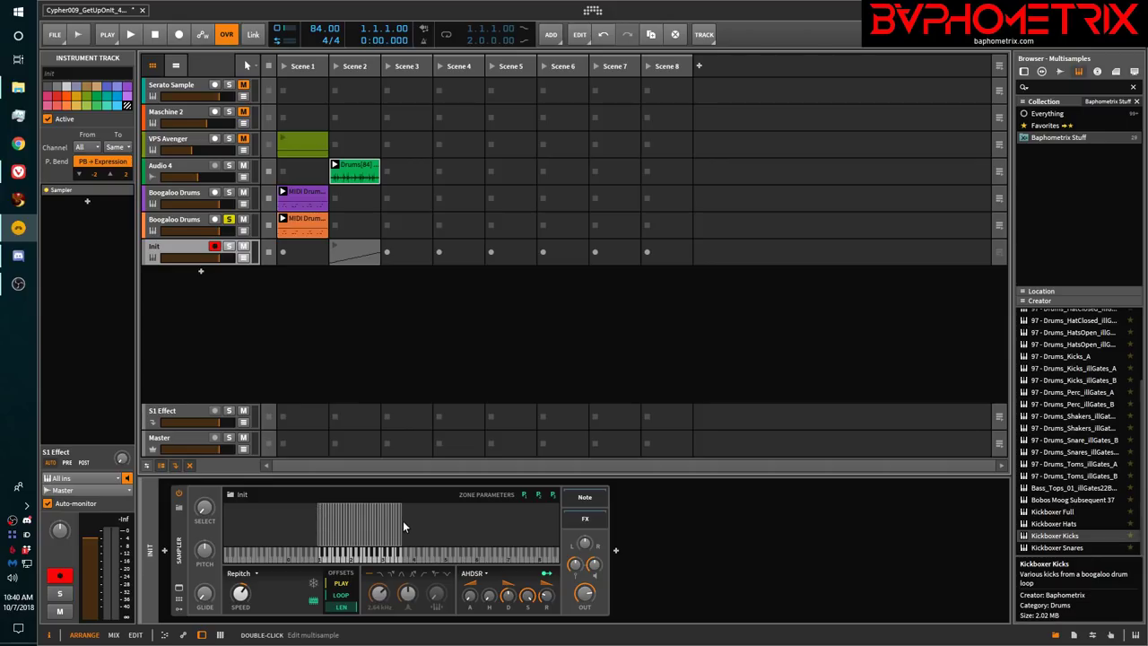
Open the Init track's Scene 2 note clip and audition the C1 key and the second and third notes
click(359, 249)
double_click(360, 248)
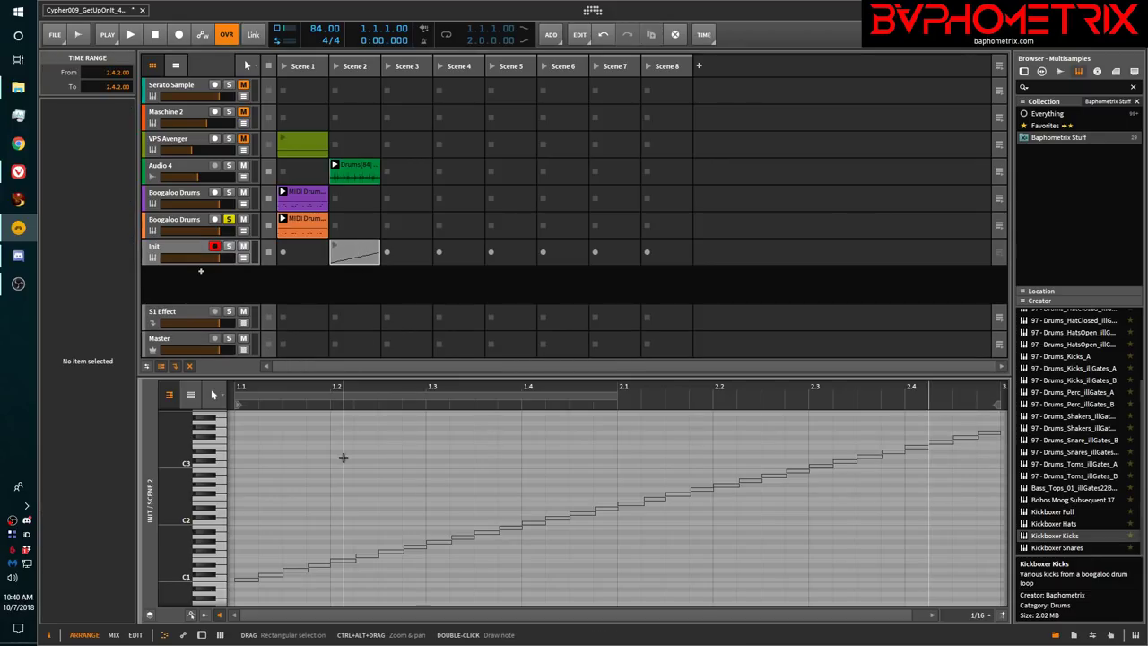
click(218, 583)
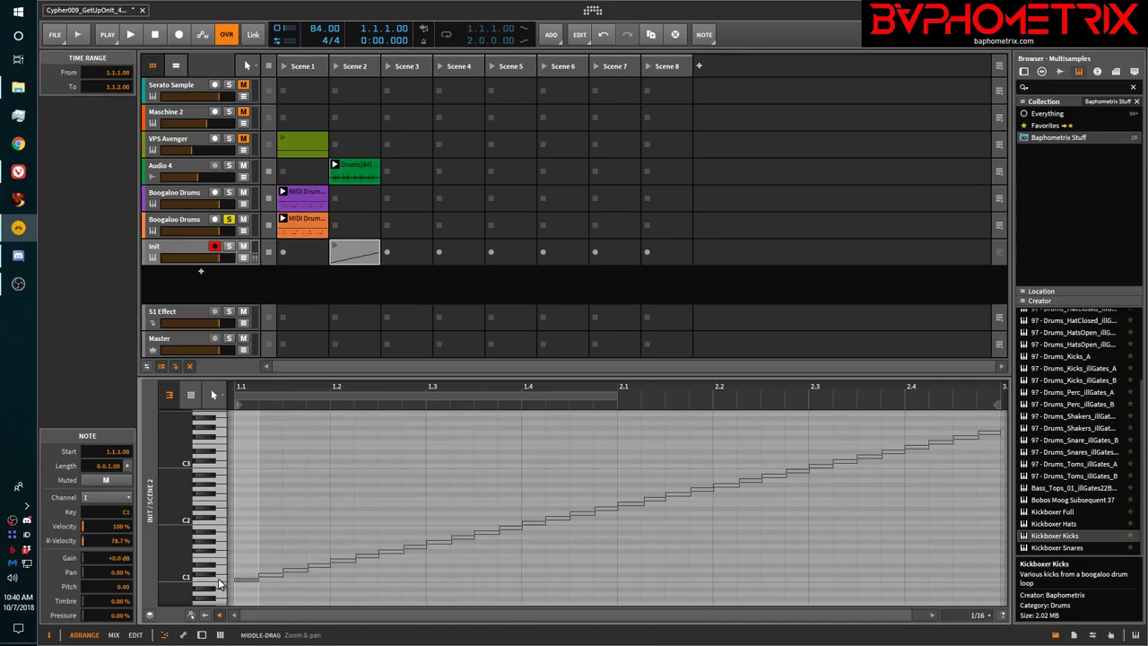
click(268, 574)
click(294, 568)
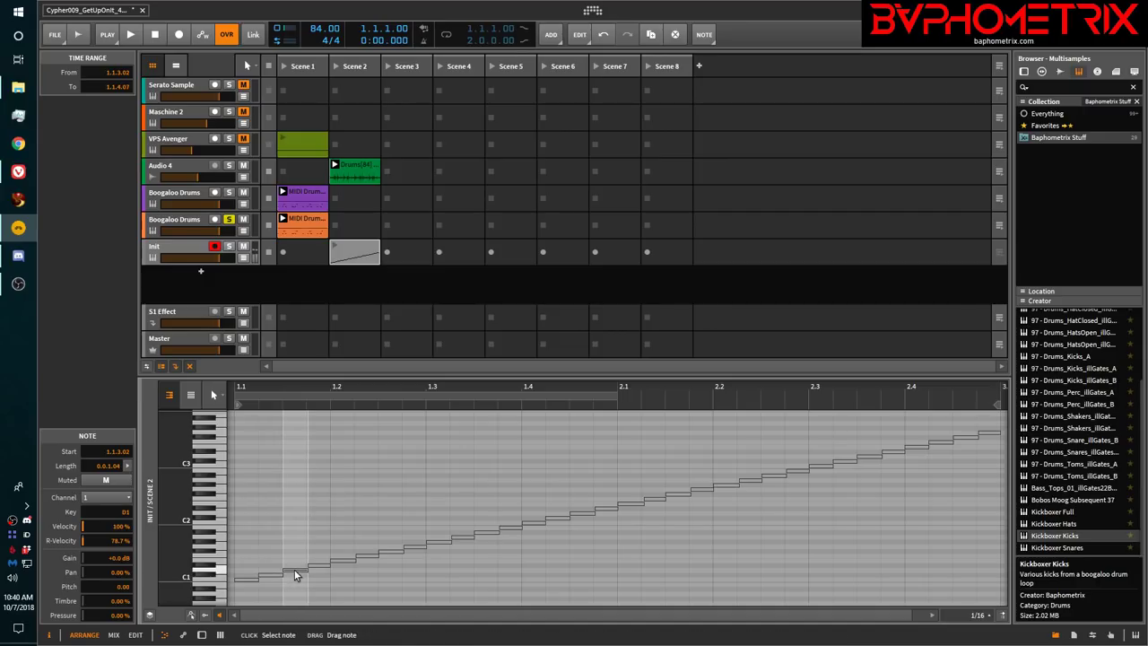
Audition the E1 note in the Init clip and compare the Kickboxer audio clip on Audio 4 with the Init note clip
click(343, 558)
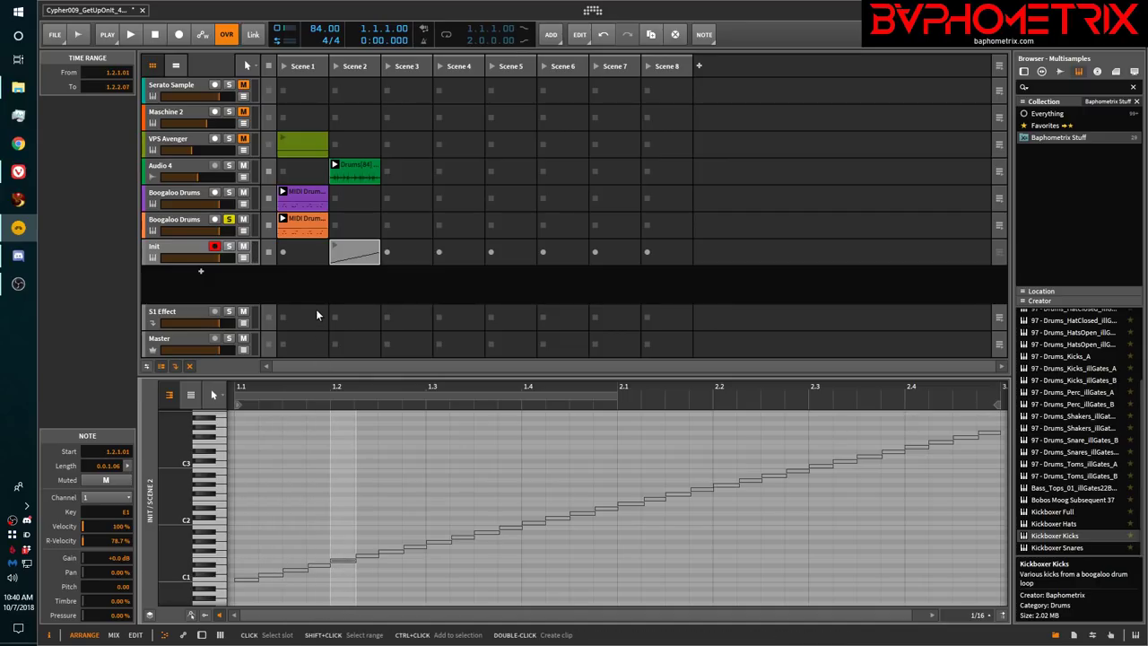
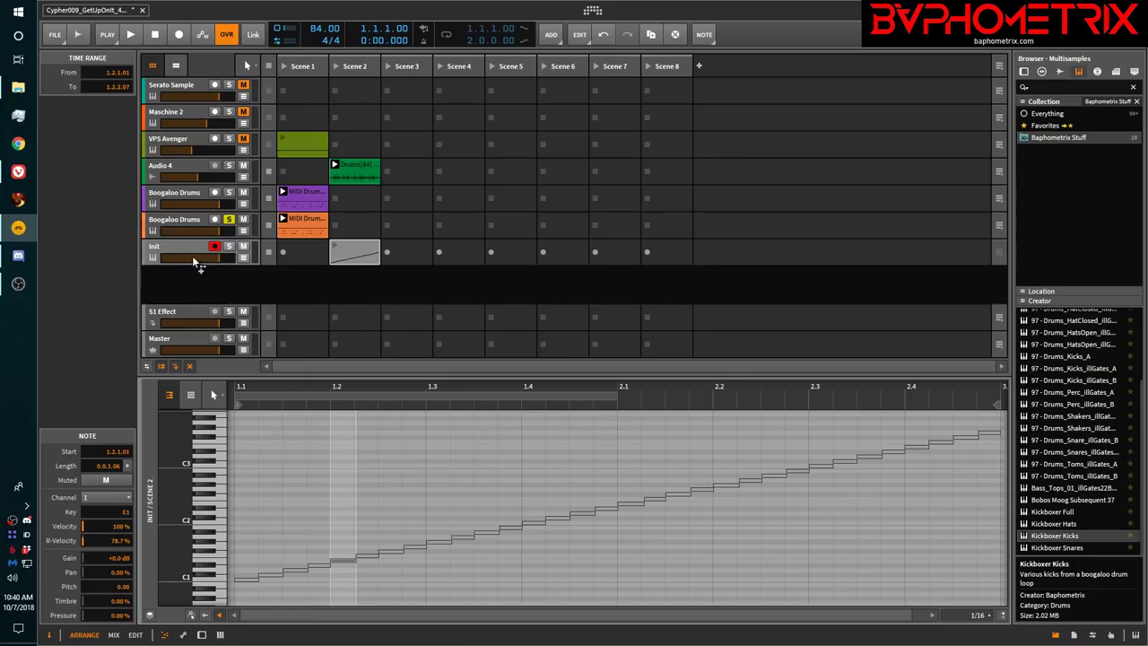
click(356, 168)
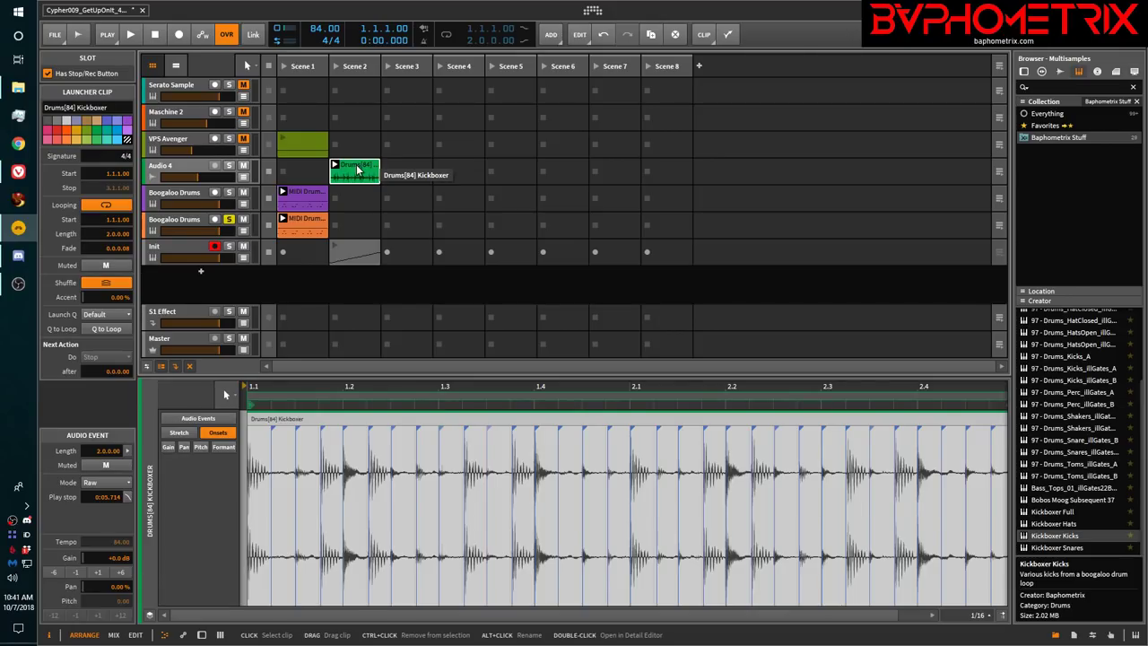
click(353, 244)
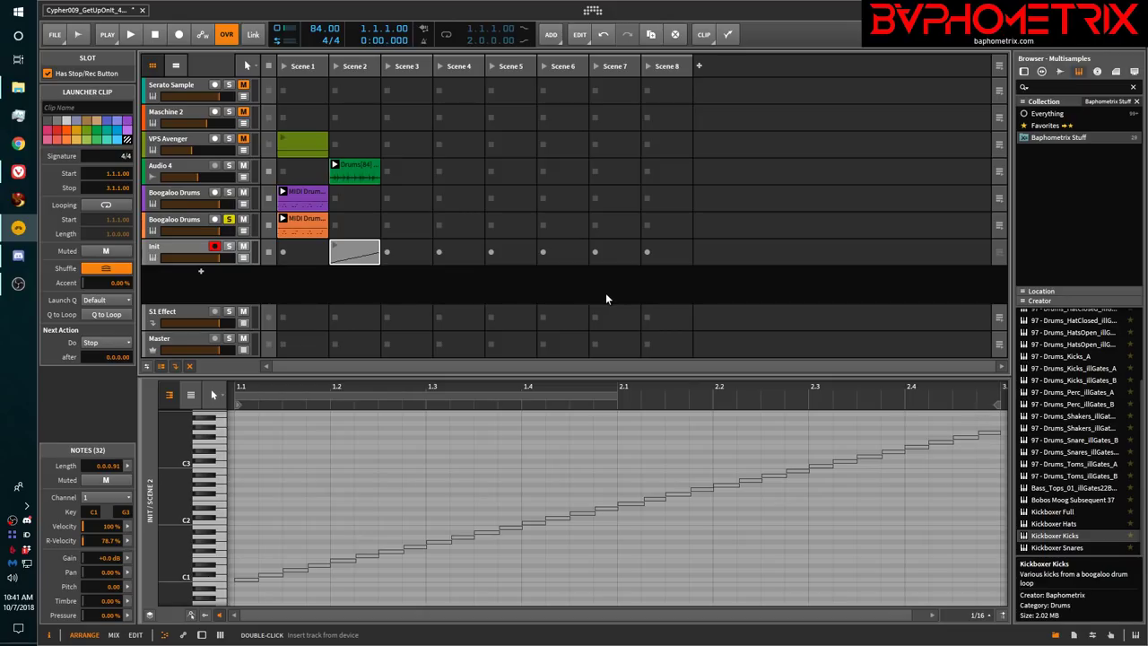
Delete the Init track and the lower, orange Boogaloo Drums track
click(192, 249)
key(Delete)
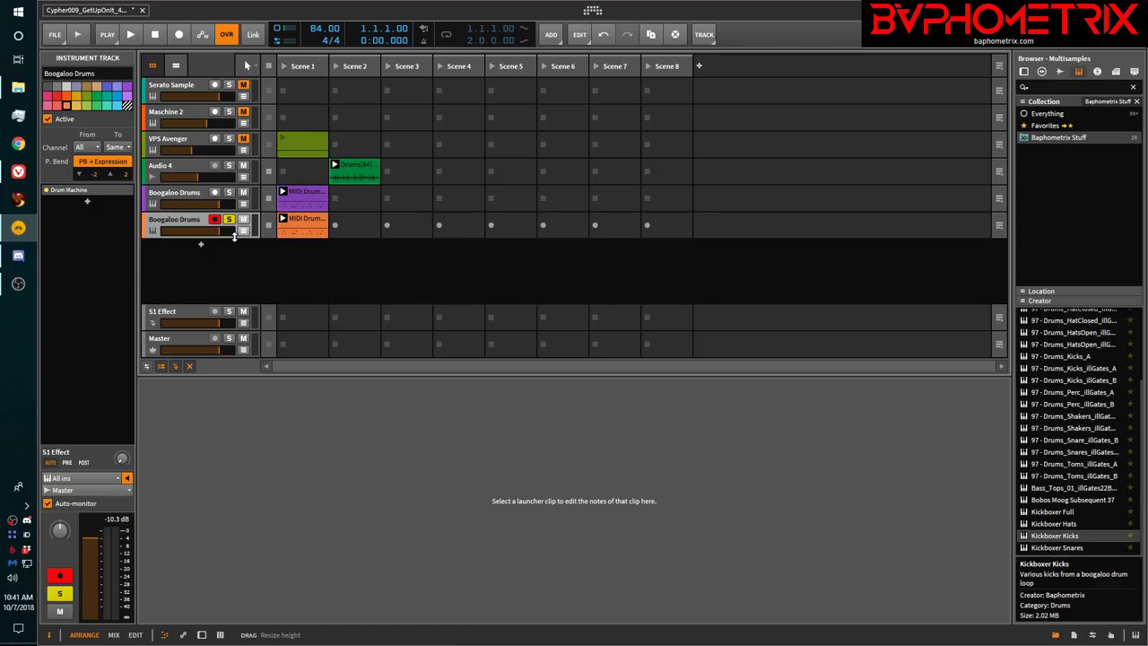
double_click(191, 223)
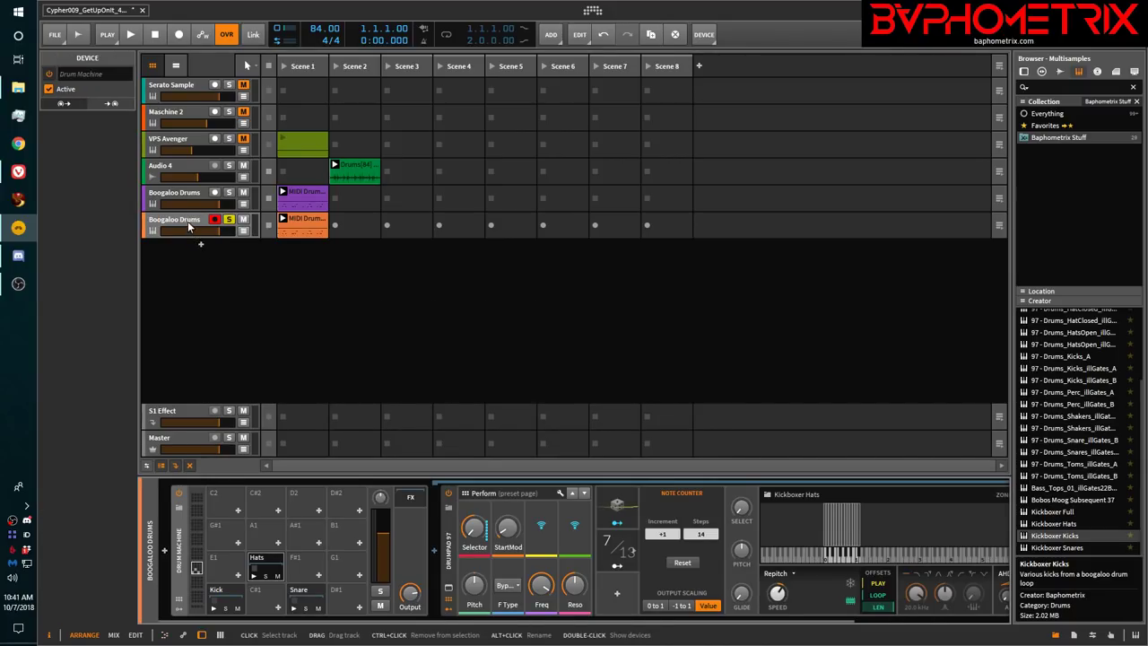
click(187, 223)
key(Delete)
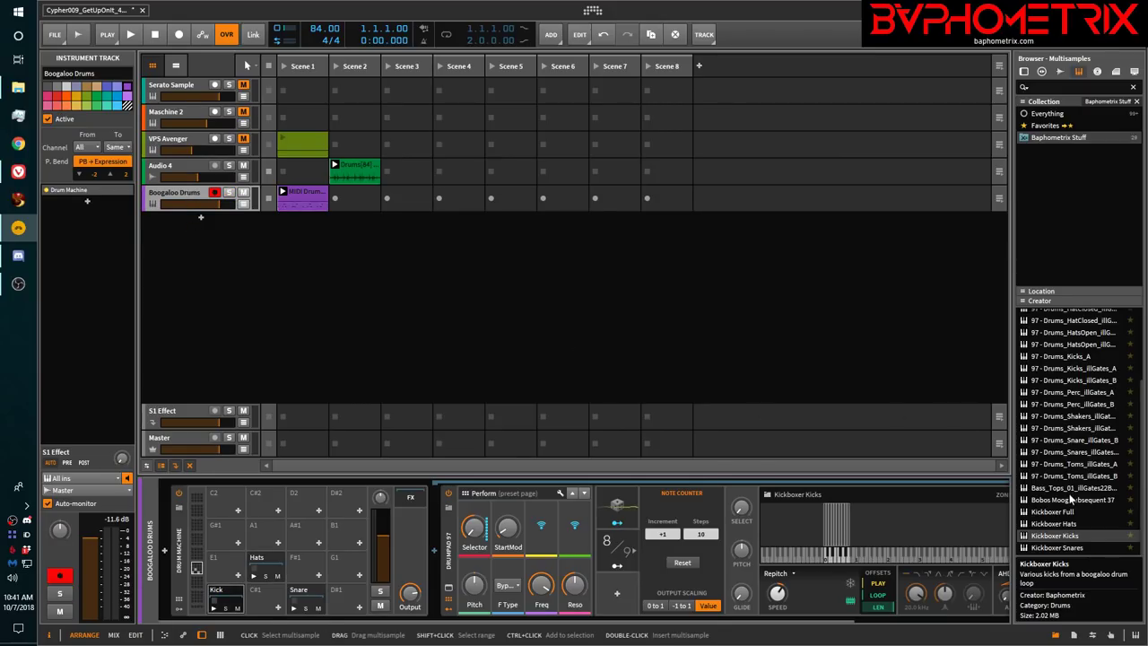
Add a new instrument track with an empty Drum Machine device below the remaining Boogaloo Drums track
double_click(201, 223)
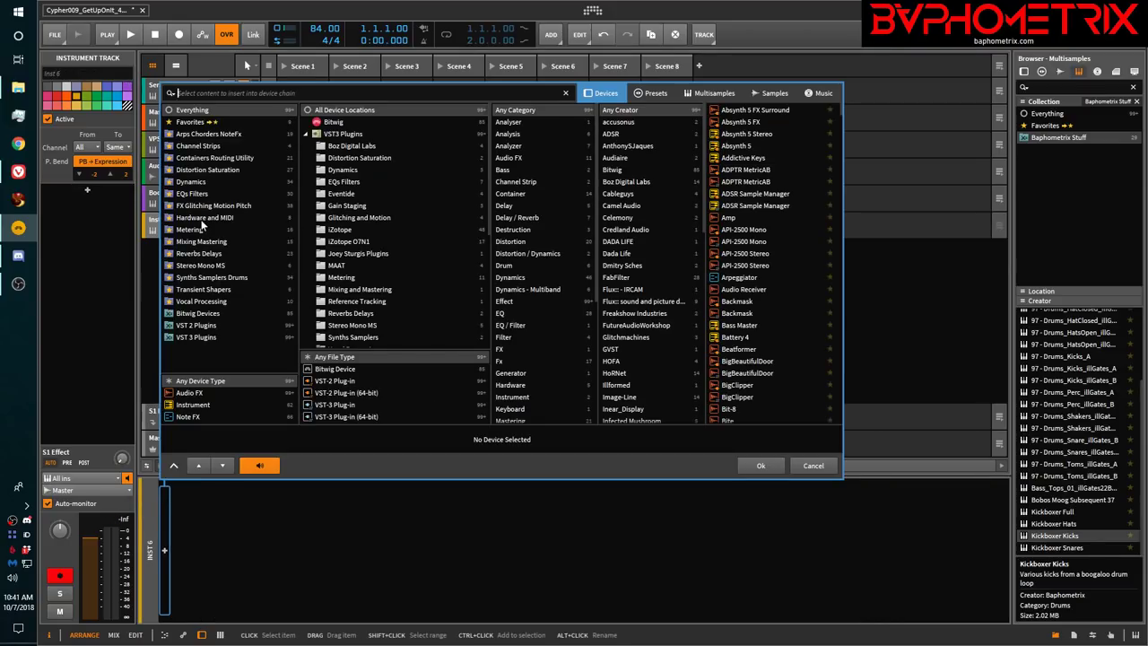
text(drum)
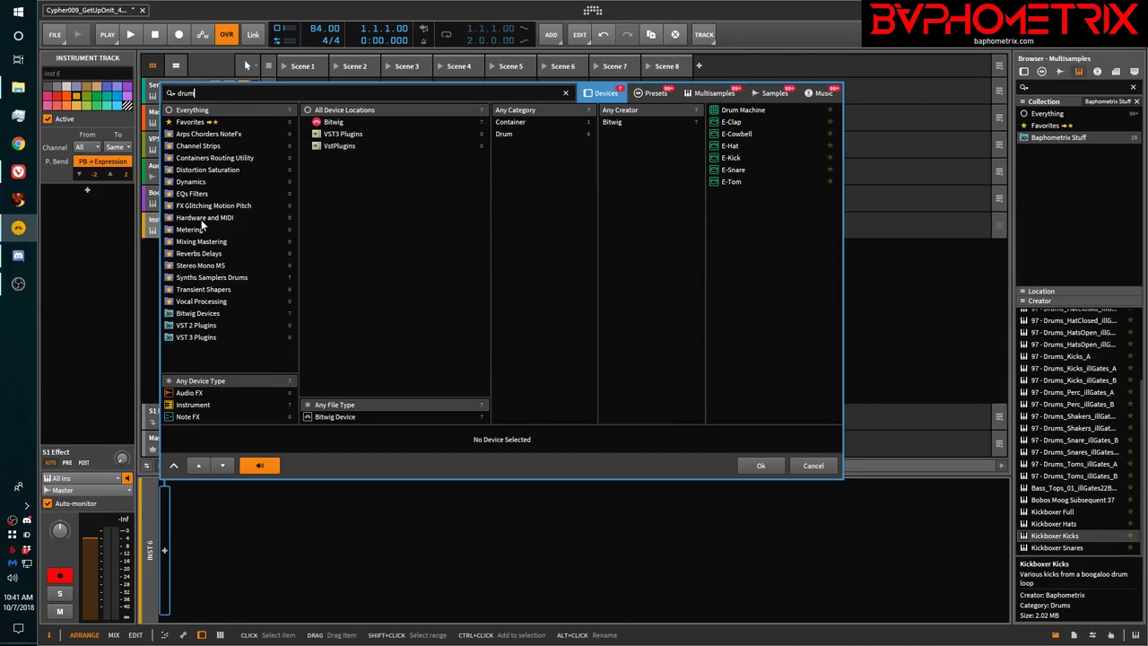
key(Down)
key(Return)
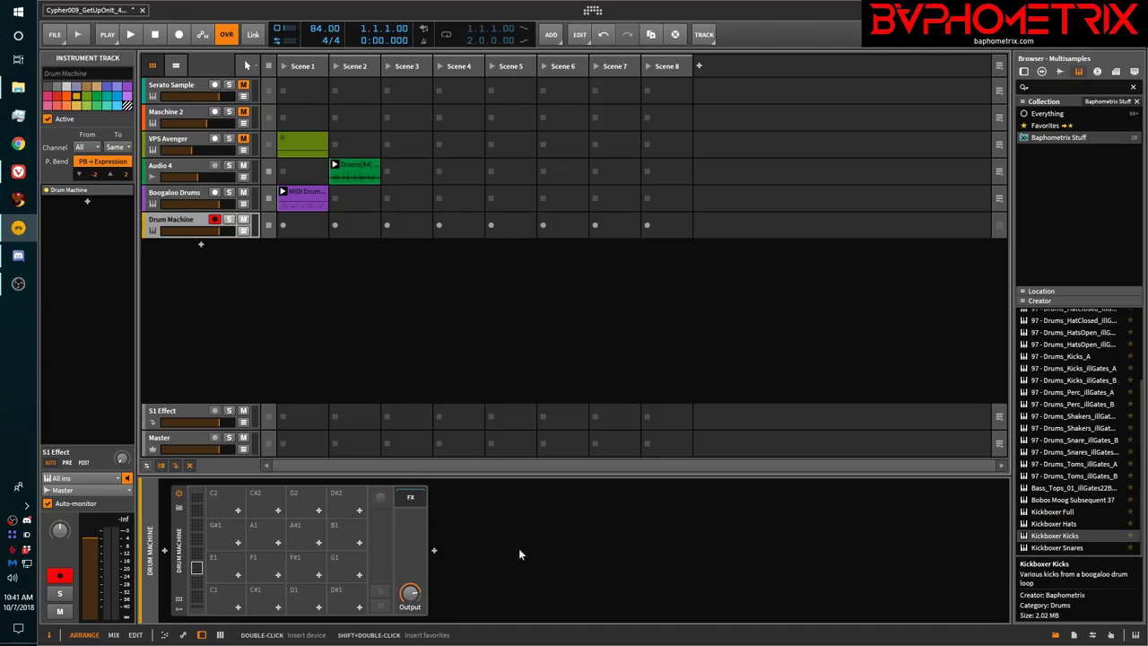
Filter the samples in the 7 Skies - Kicks folder by "F" and enable automatic preview of selected samples
click(1059, 71)
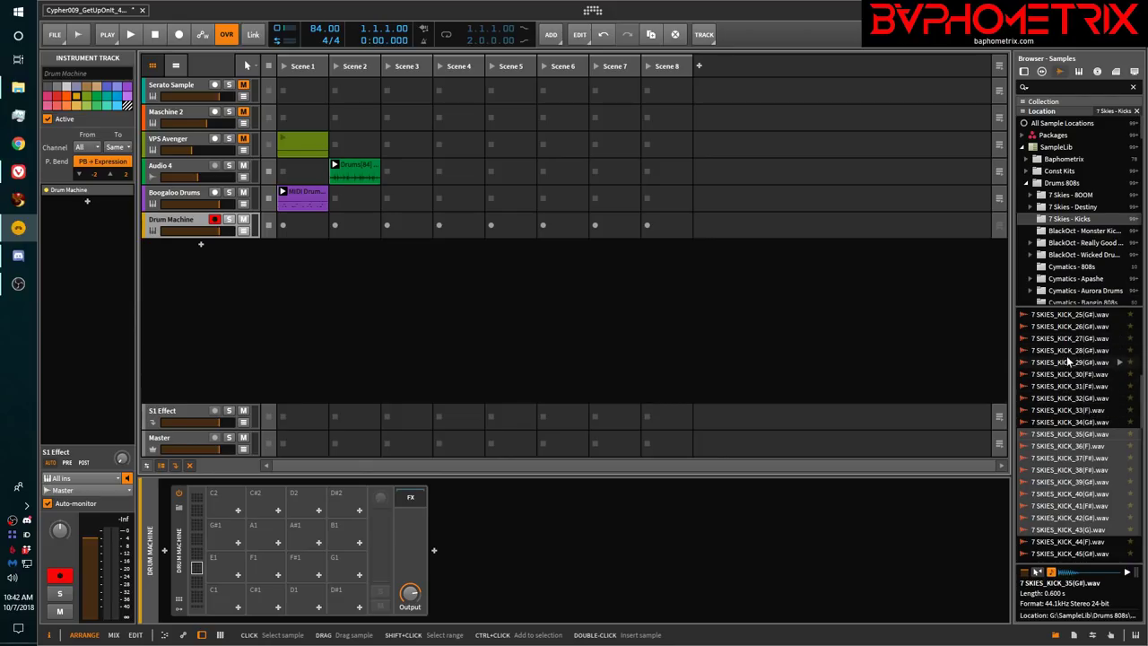
scroll(1066, 354, up, 1)
scroll(1066, 351, down, 8)
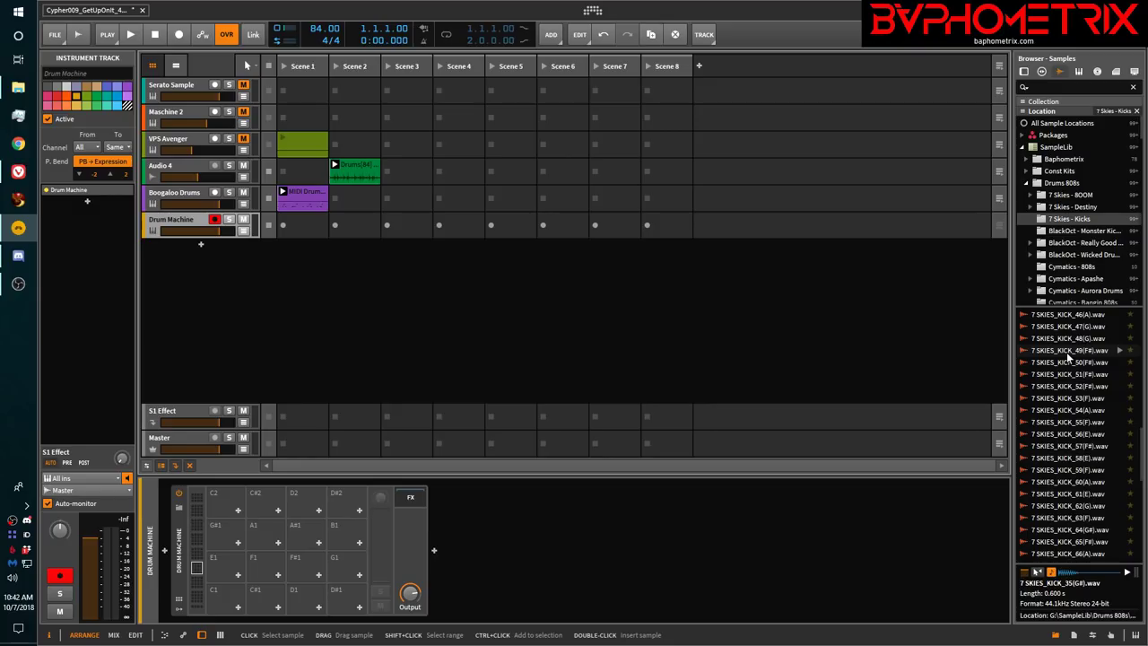
click(1063, 86)
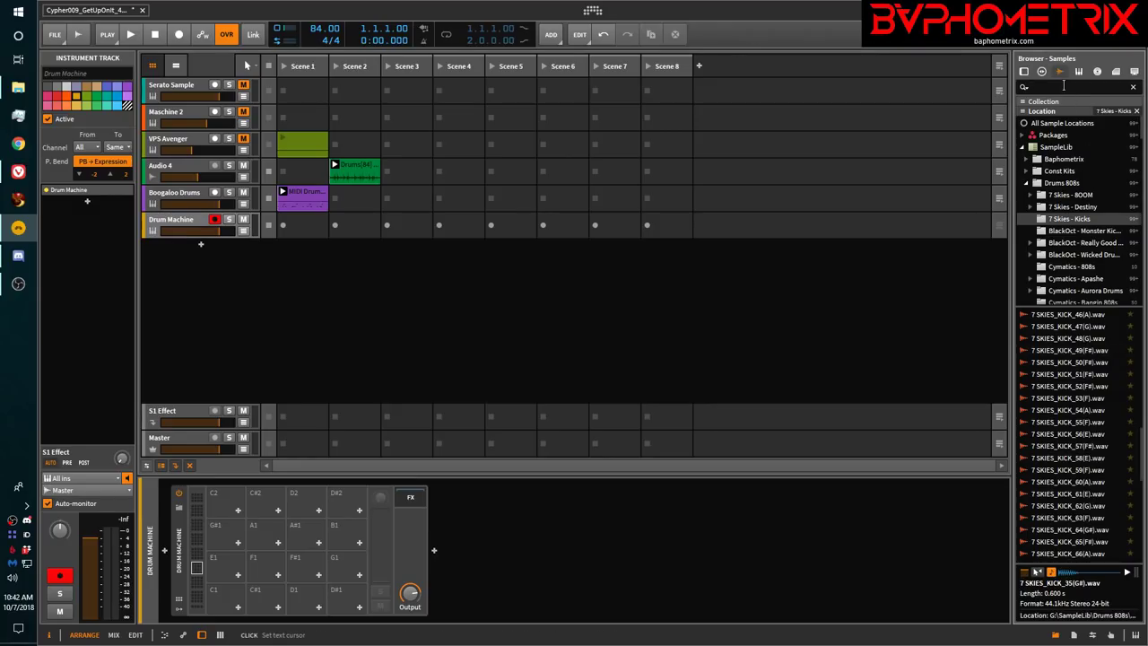
text(F)
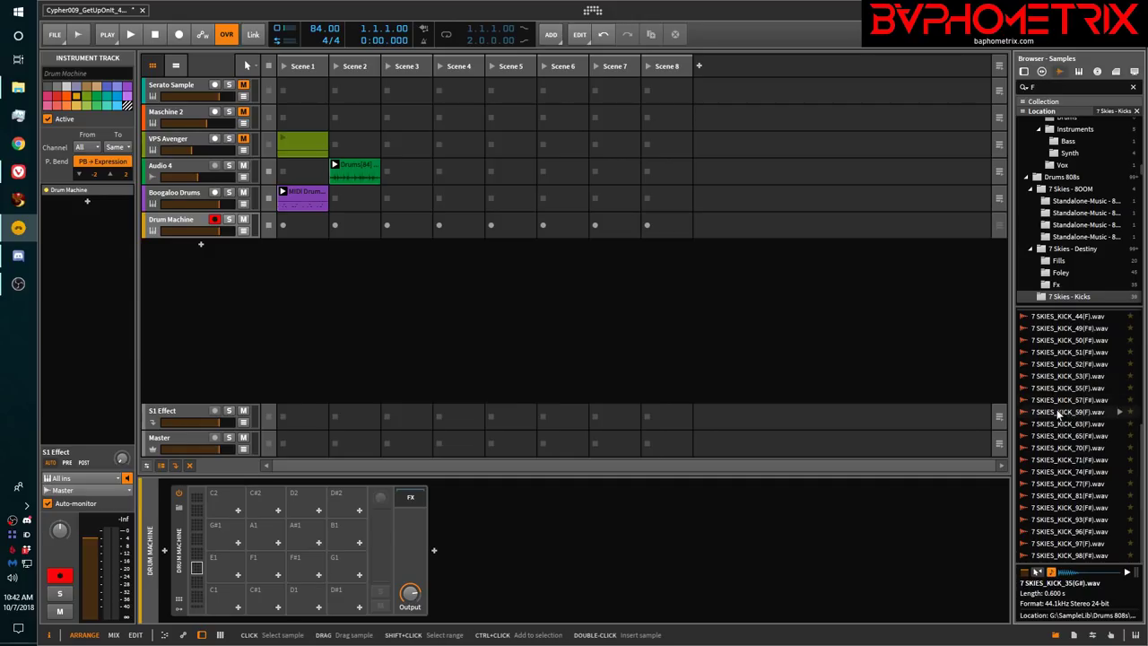
click(1038, 573)
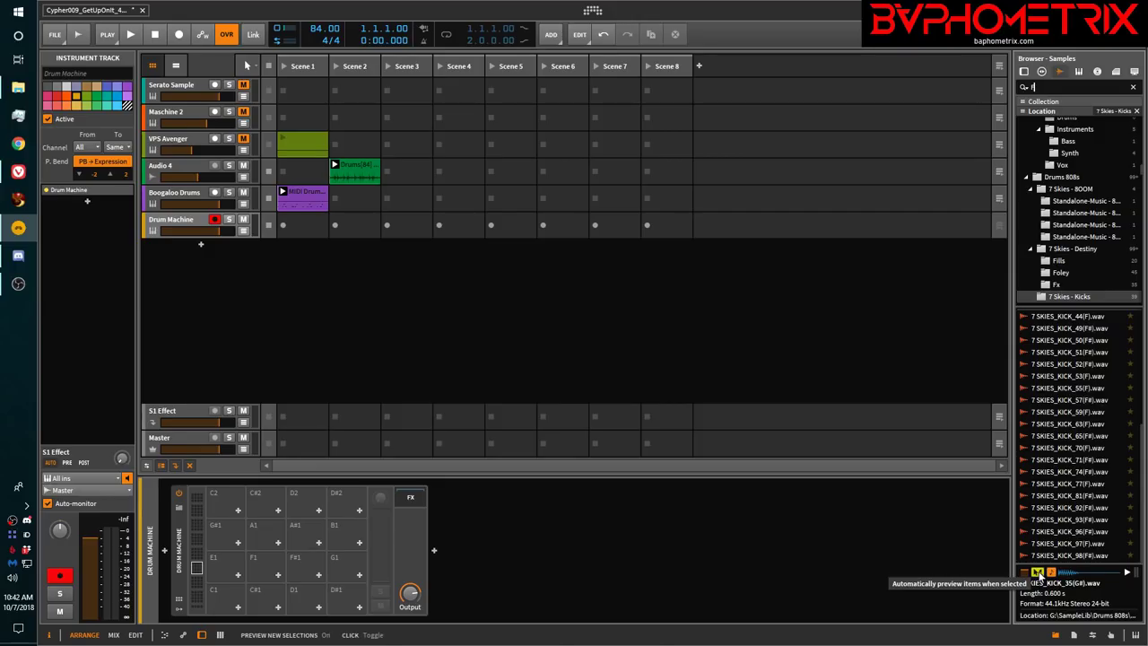
Audition the F-tuned 7 Skies kick samples 63, 70, 77 and 97
click(1064, 425)
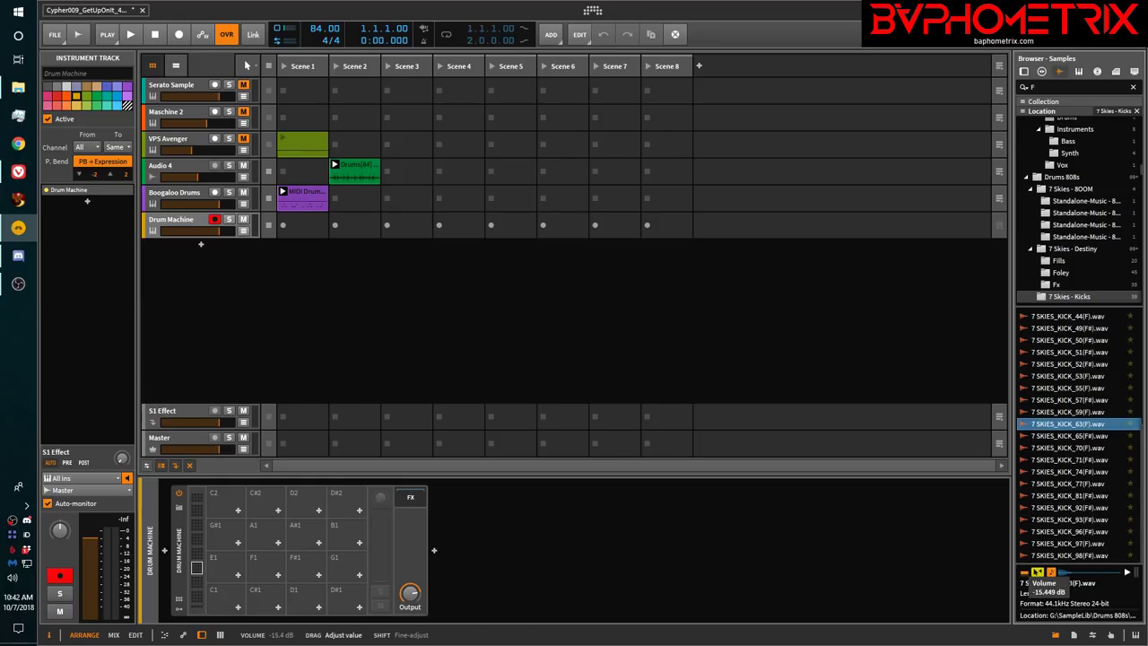
click(1060, 450)
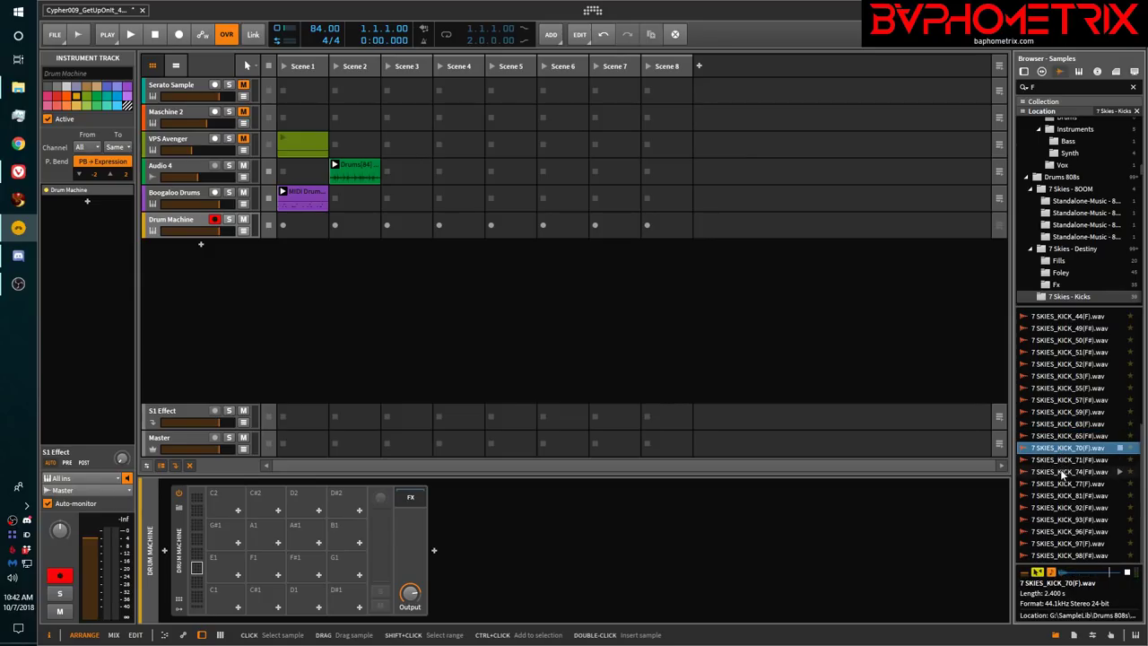
click(1062, 483)
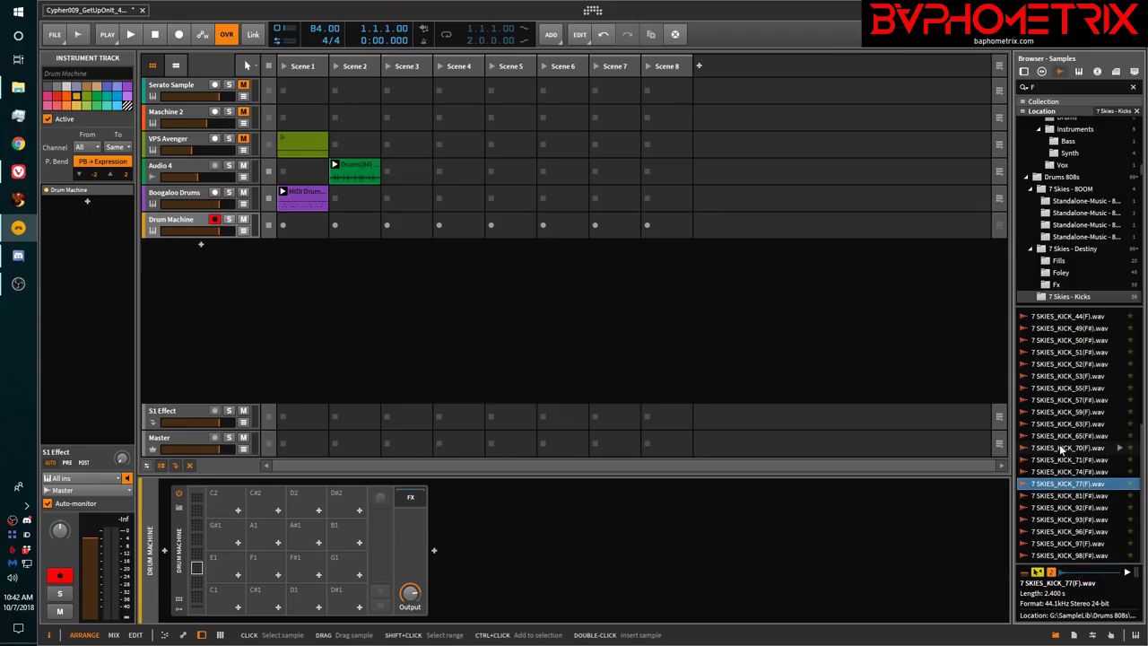
click(1061, 449)
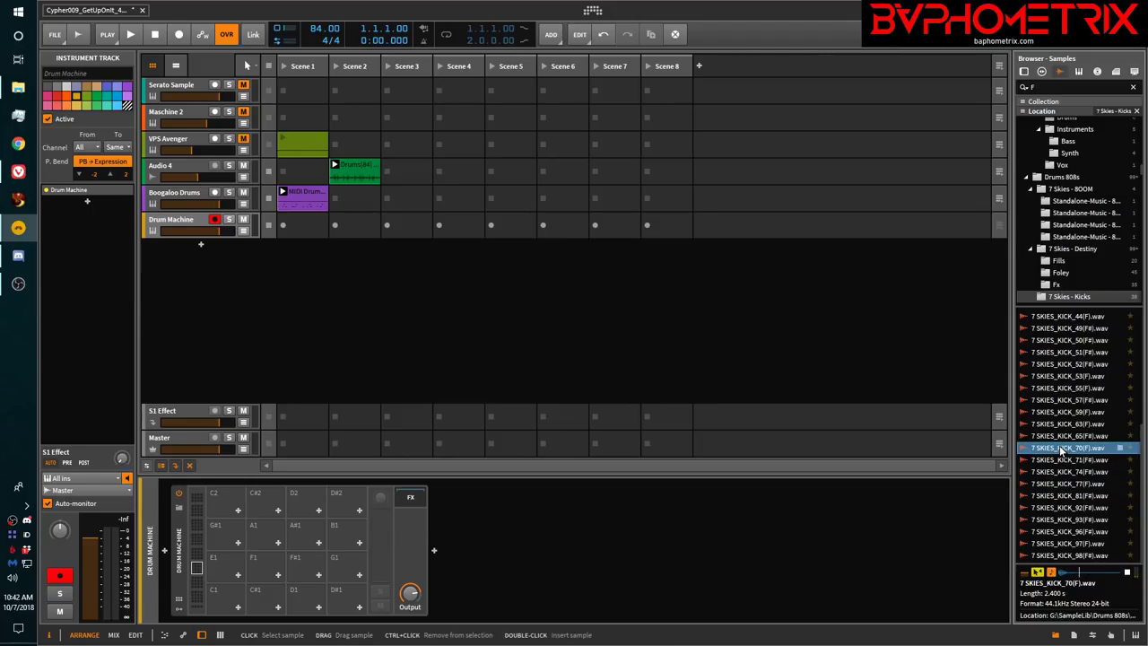
click(1065, 485)
click(1066, 485)
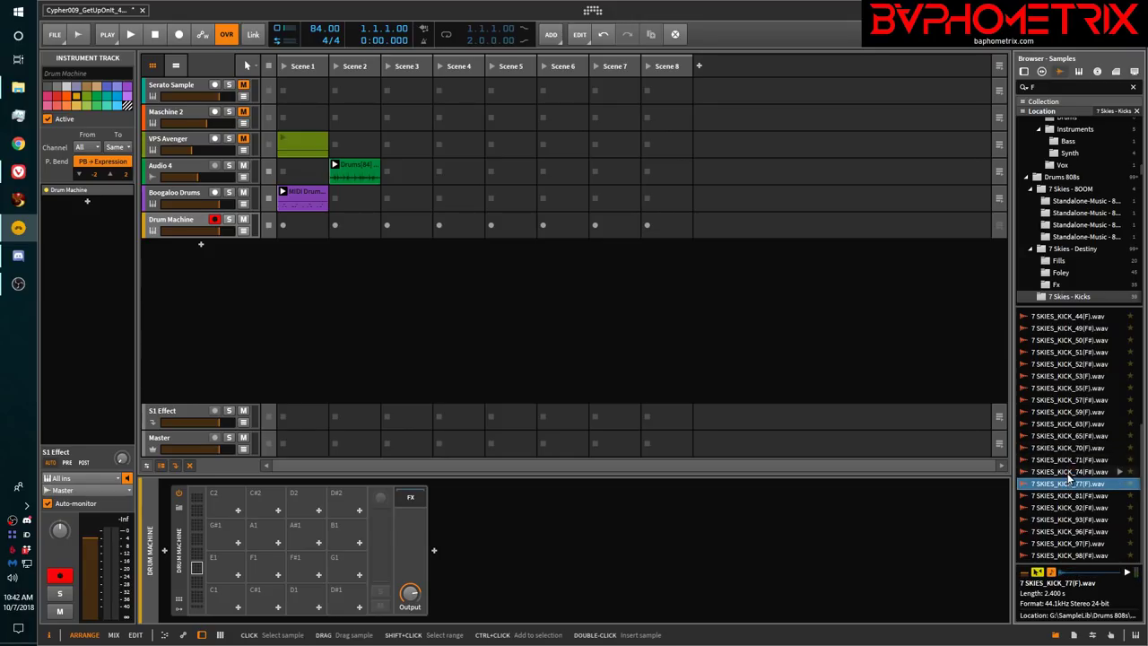
click(1061, 542)
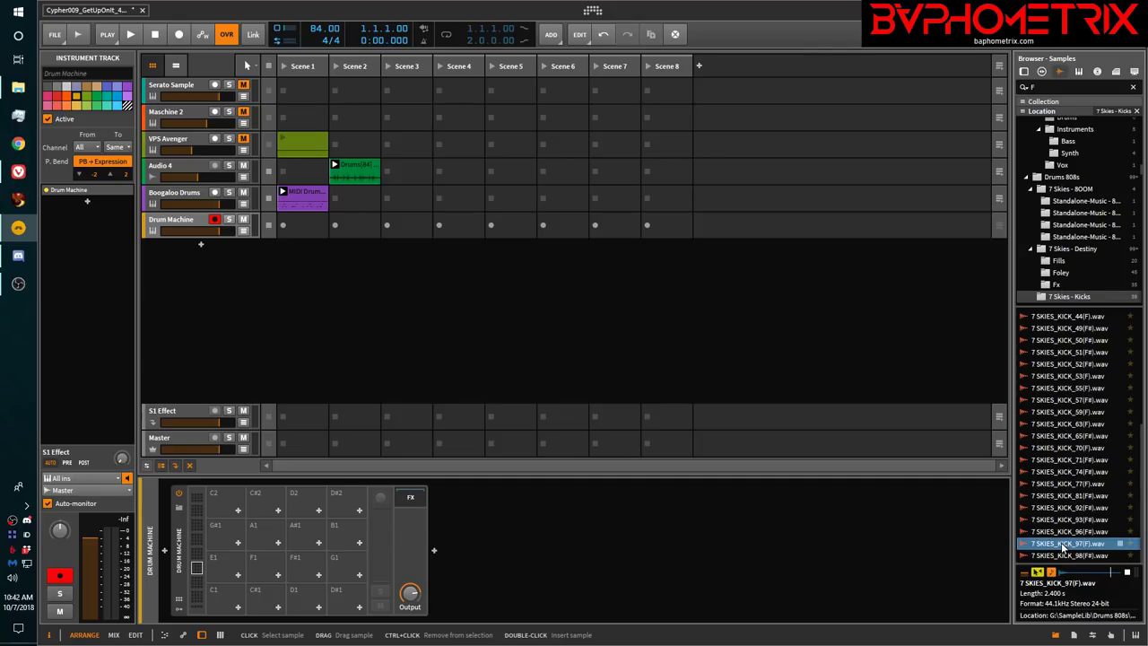
Select the 7 Skies kick samples 70, 77 and 97 together and try to bring them into the Drum Machine track's device area
ctrl+click(1063, 484)
ctrl+click(1063, 449)
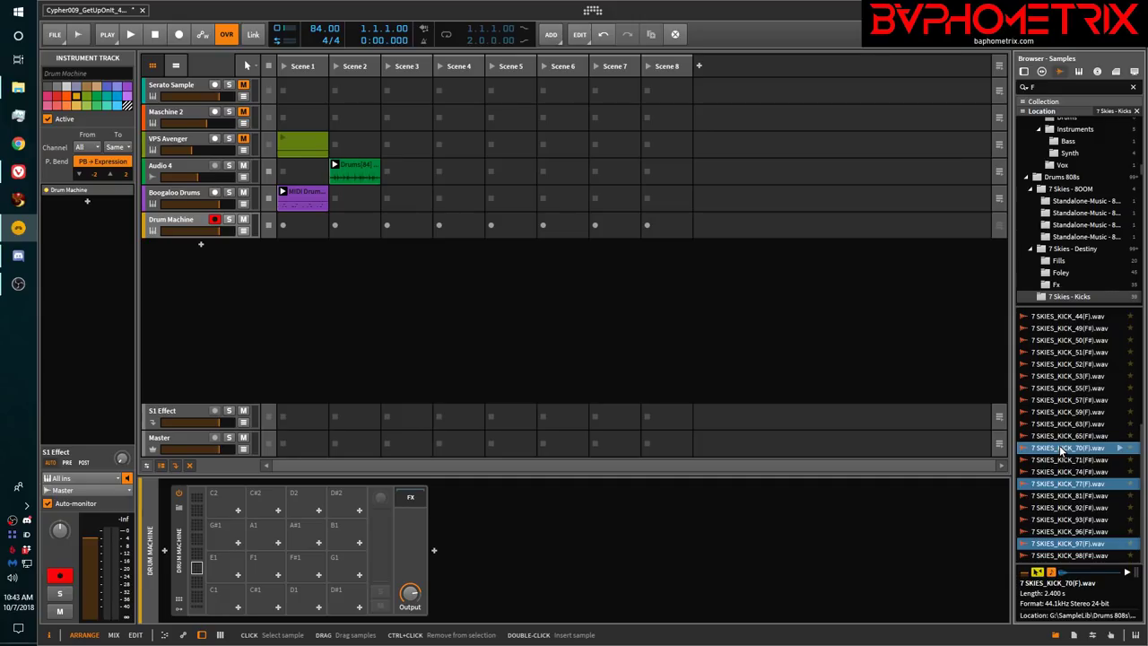
drag(1063, 452, 663, 569)
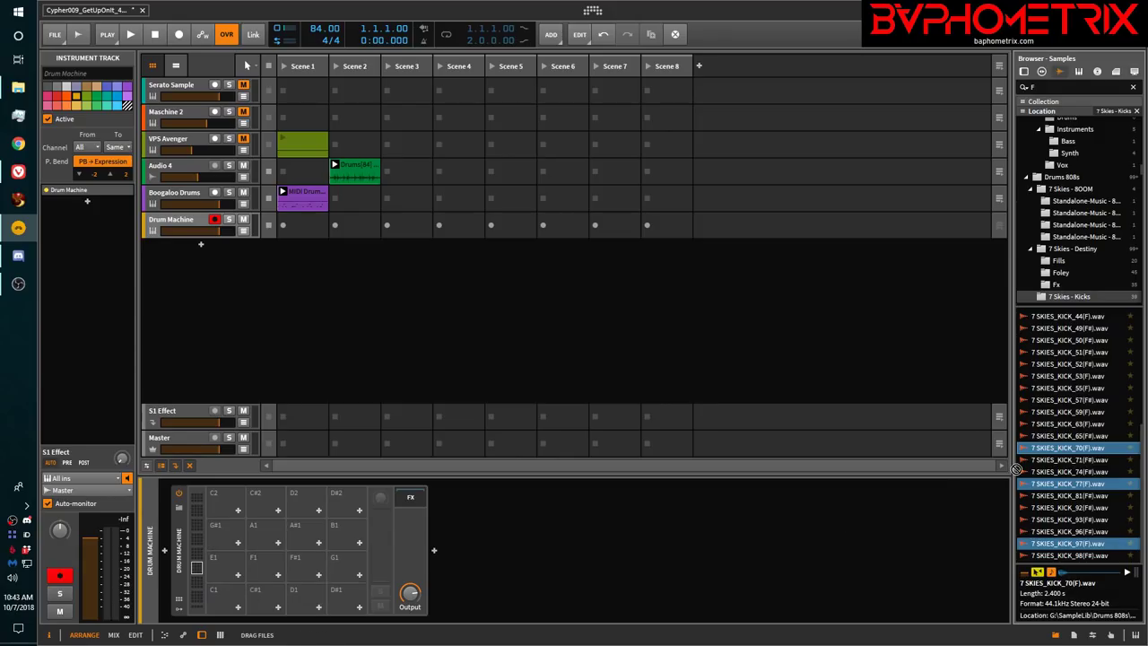
Search the devices for "sampler" and choose the Bitwig Sampler for the Drum Machine's C1 pad
double_click(228, 592)
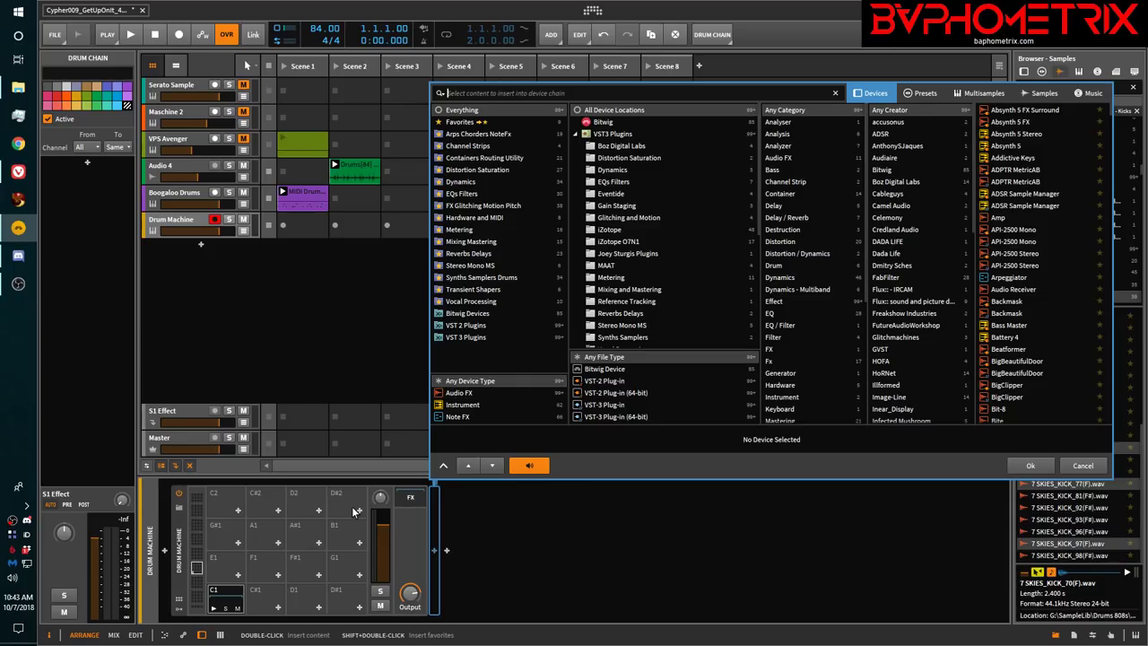
text(sampler)
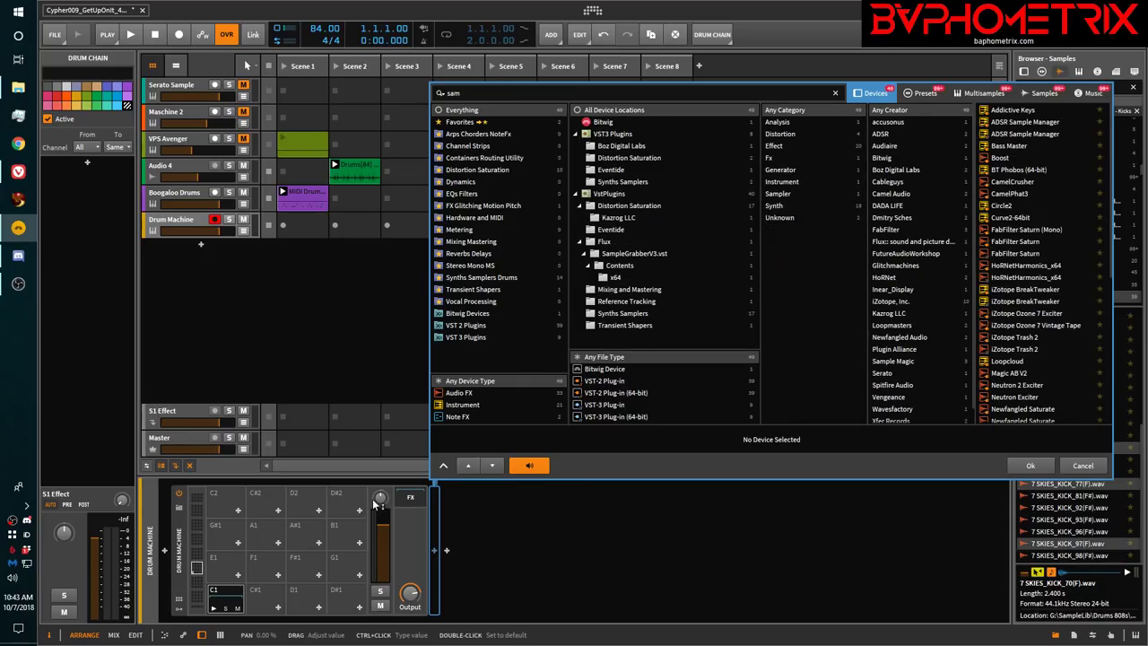
key(Down)
key(Down)
key(Down)
key(Down)
key(Down)
key(Down)
key(Down)
key(Down)
key(Down)
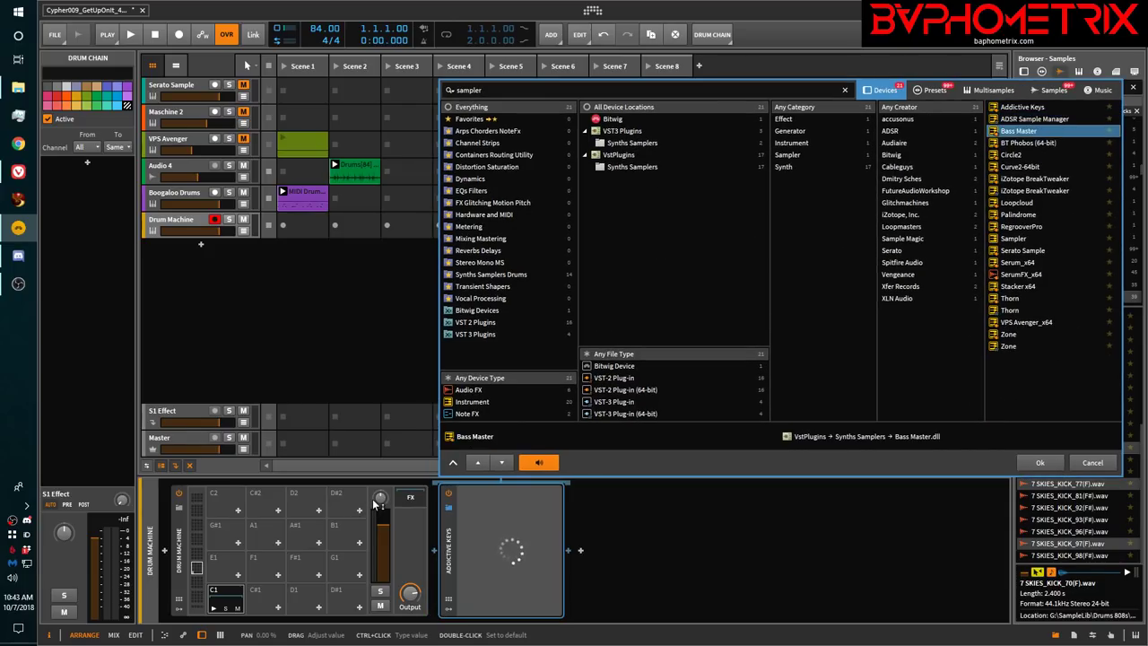
key(Down)
key(Down)
key(Down)
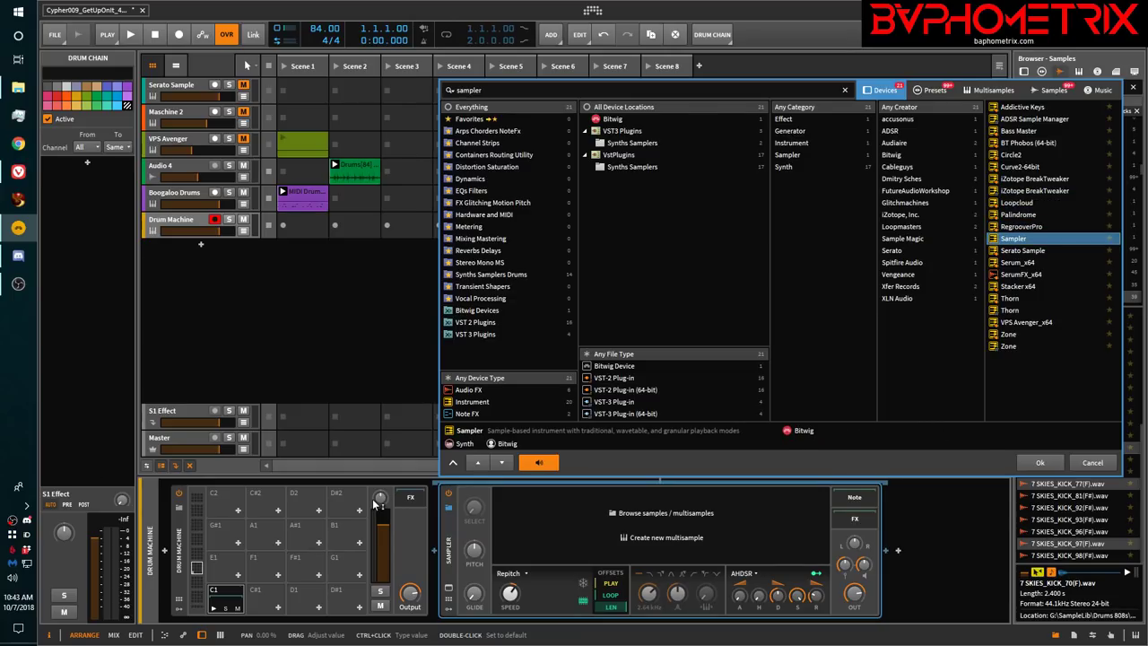
Create a new multisample in the C1 pad's Sampler and stack 7 SKIES_KICK_70(F), 77(F) and 97(F) on key C1 as round-robin zones
key(Return)
click(638, 538)
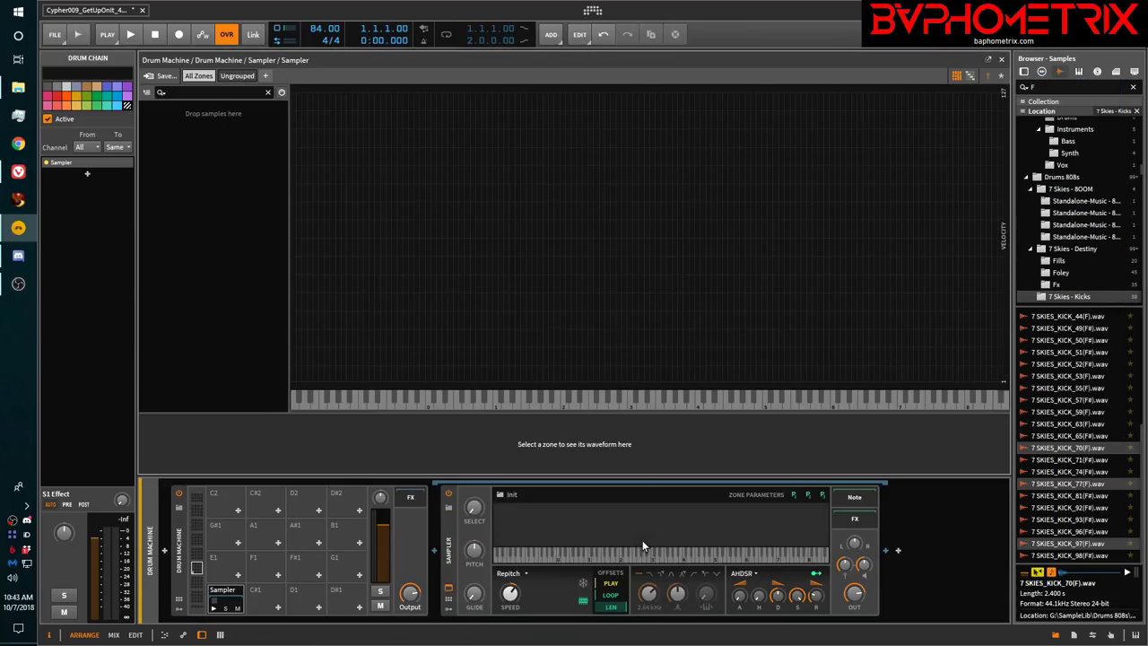
click(1051, 449)
drag(1050, 453, 496, 327)
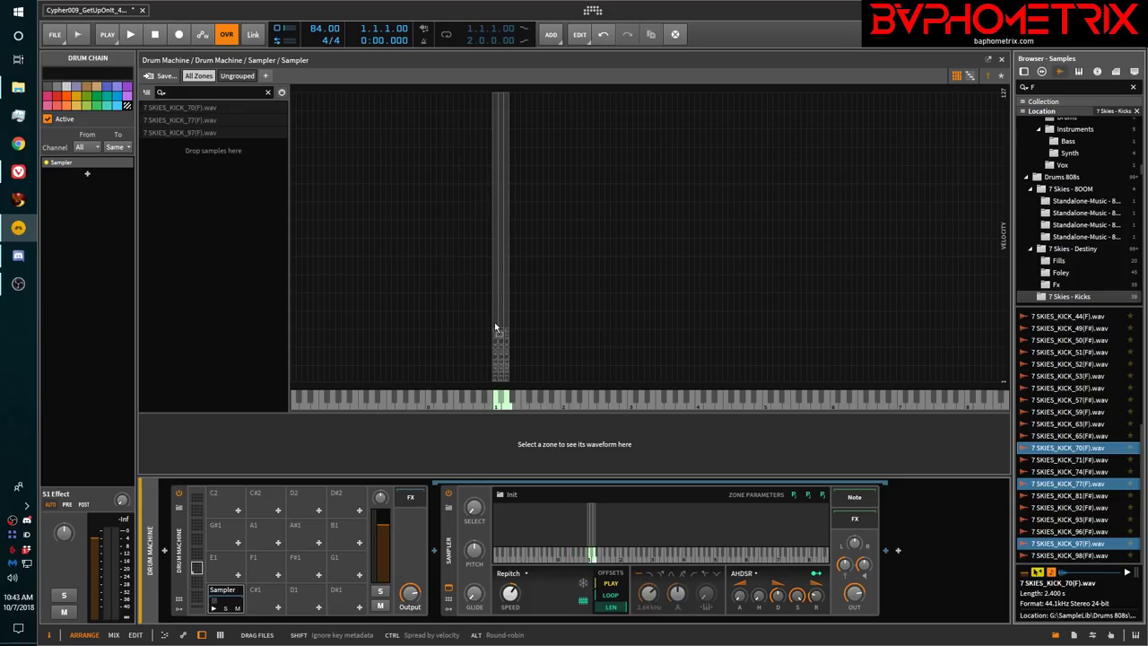
drag(495, 328, 495, 330)
key(ctrl)
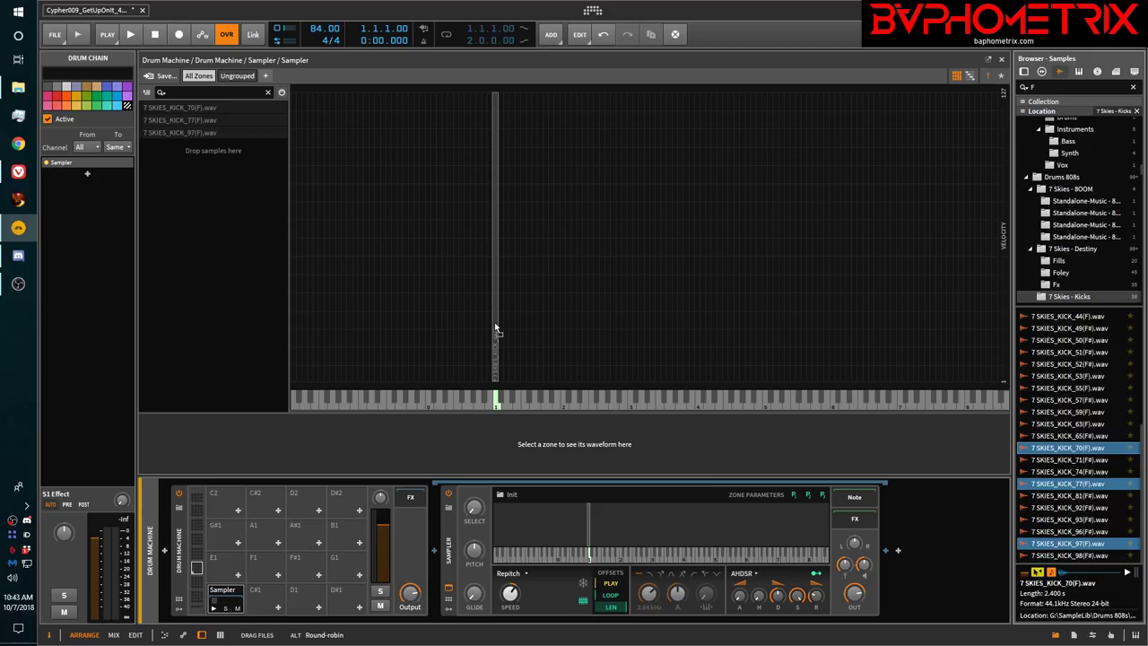
drag(494, 322, 494, 322)
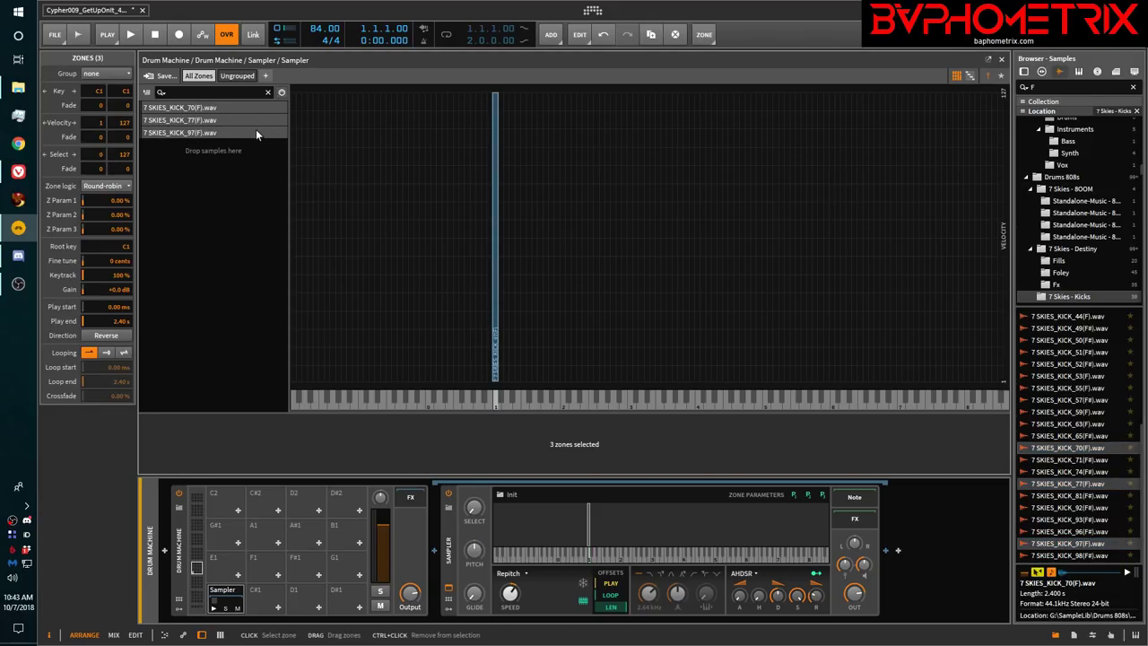
Inspect each of the three kick zones and audition the C1 pad
click(224, 106)
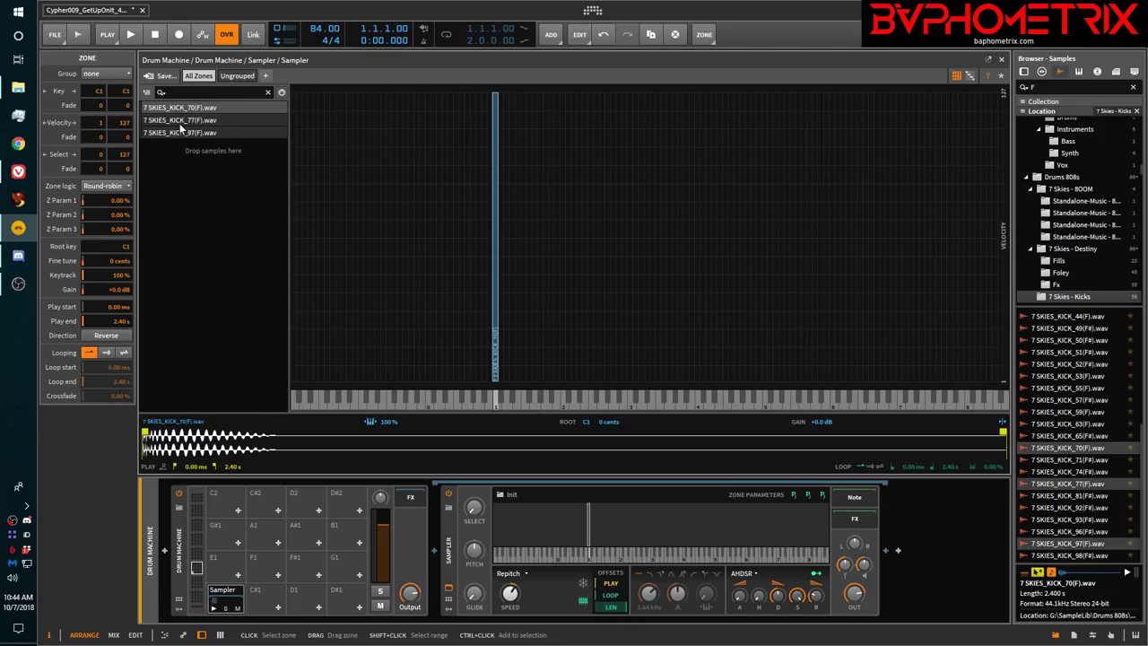
click(180, 122)
click(182, 131)
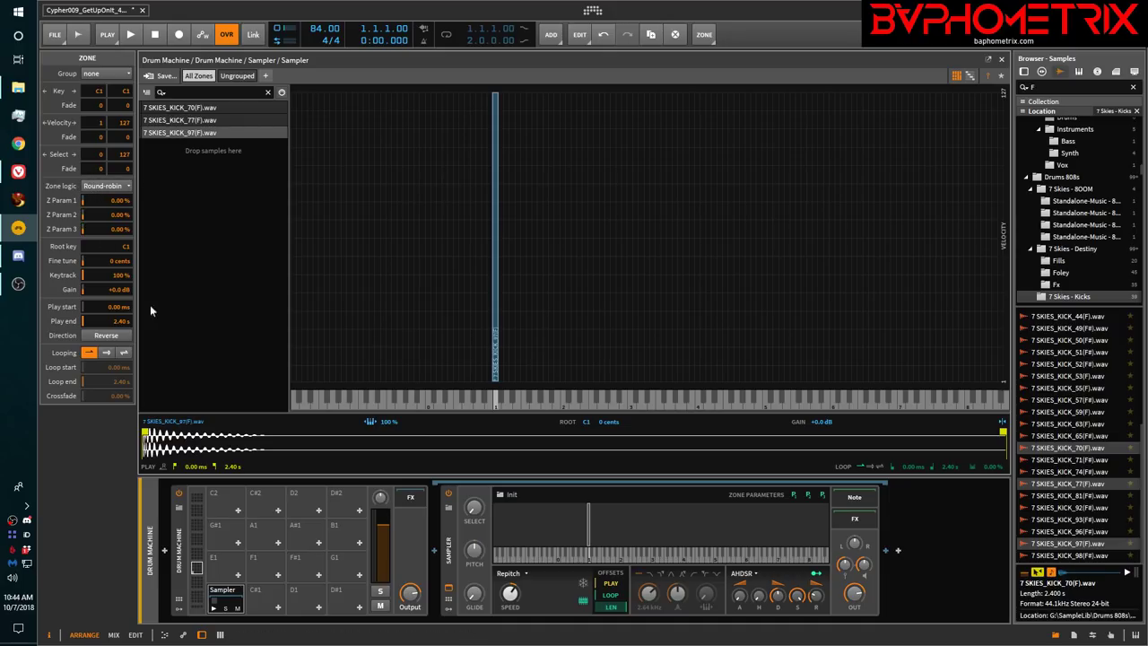
click(213, 609)
click(214, 609)
Detach the multisample editor into a floating window over the clip launcher and lower the Drum Machine track's volume
click(989, 59)
drag(533, 142, 615, 114)
drag(220, 235, 198, 235)
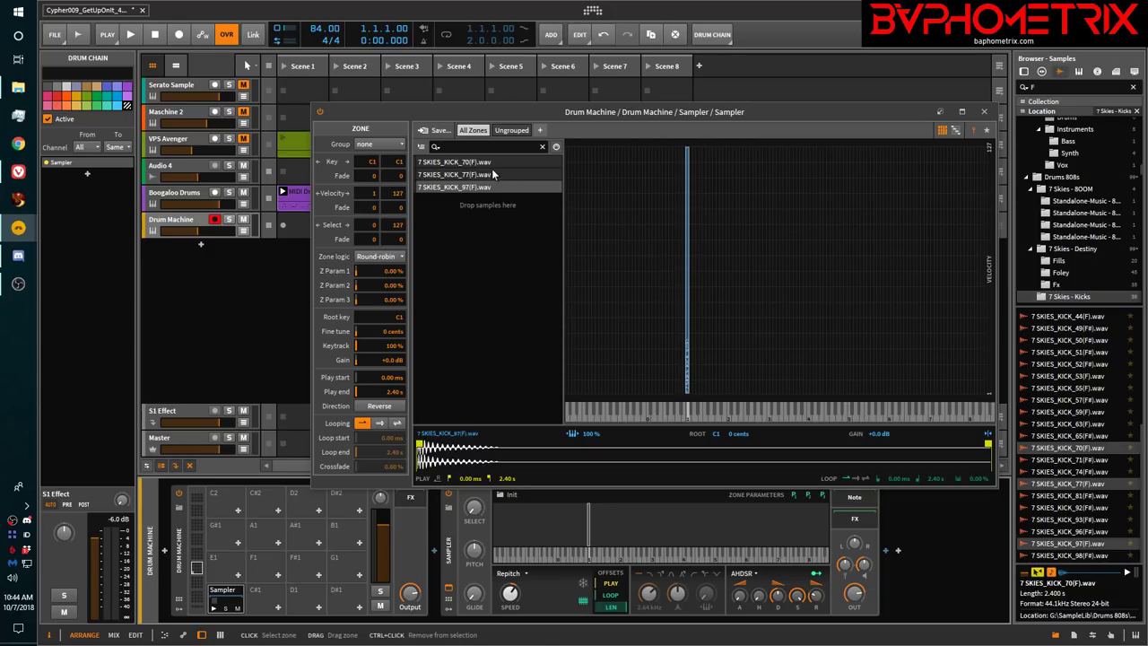
Show the kick zones in the list view and trigger the C1 pad repeatedly to check the round-robin playback
click(956, 131)
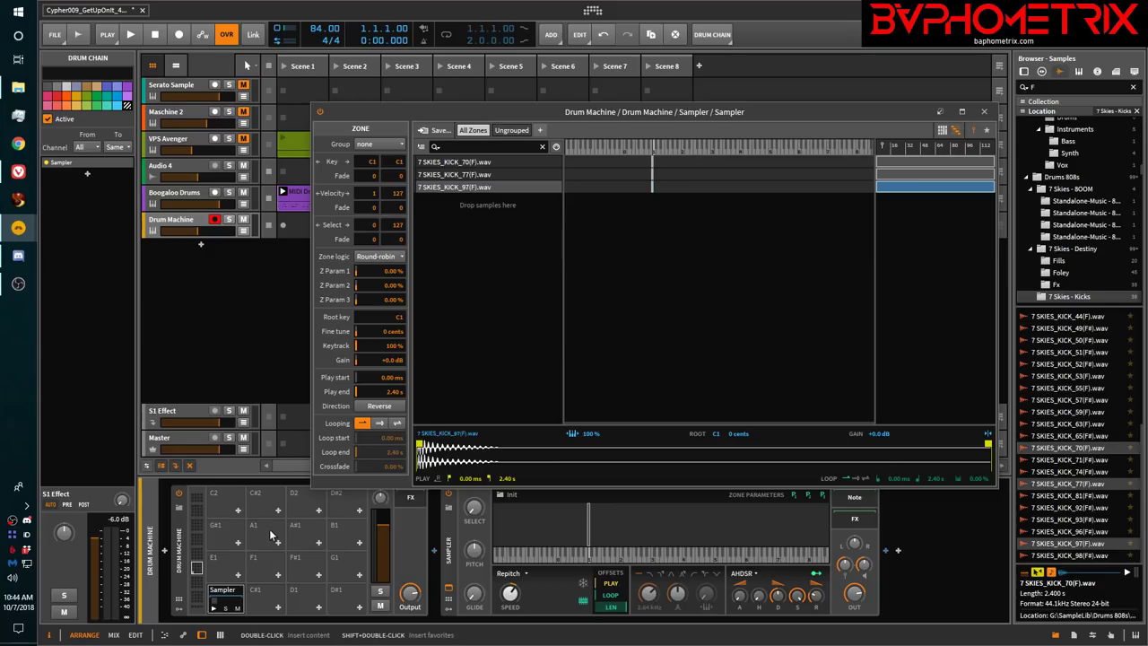
click(212, 609)
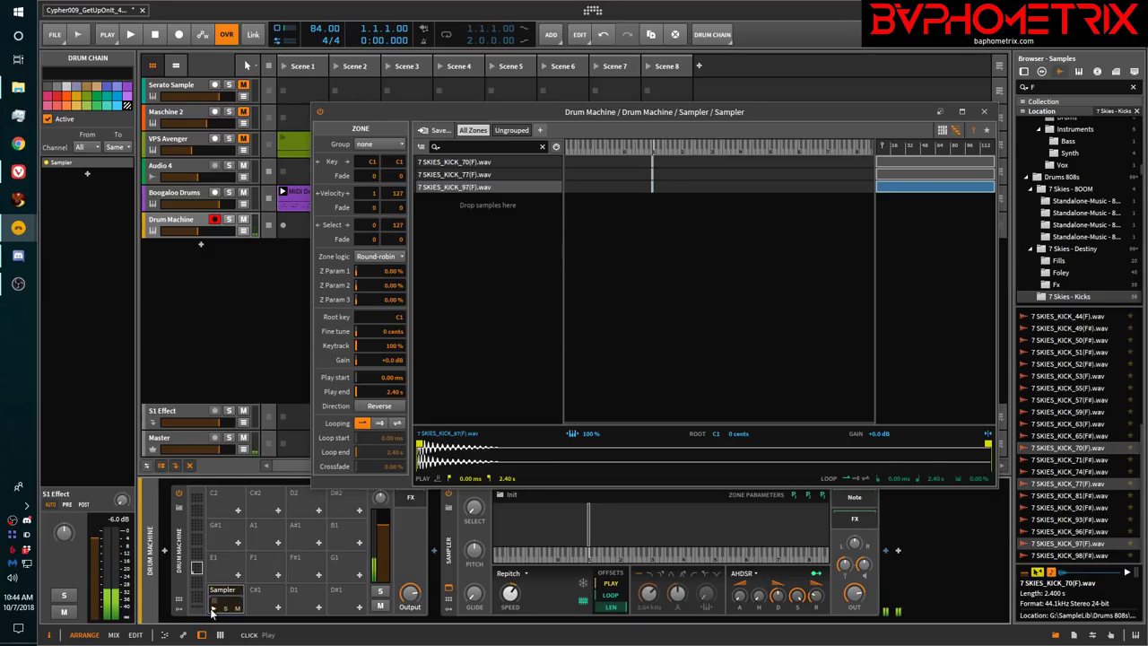
click(213, 609)
click(213, 609)
click(212, 609)
click(212, 609)
click(213, 609)
click(213, 609)
click(213, 609)
click(212, 608)
click(212, 609)
click(213, 609)
click(212, 609)
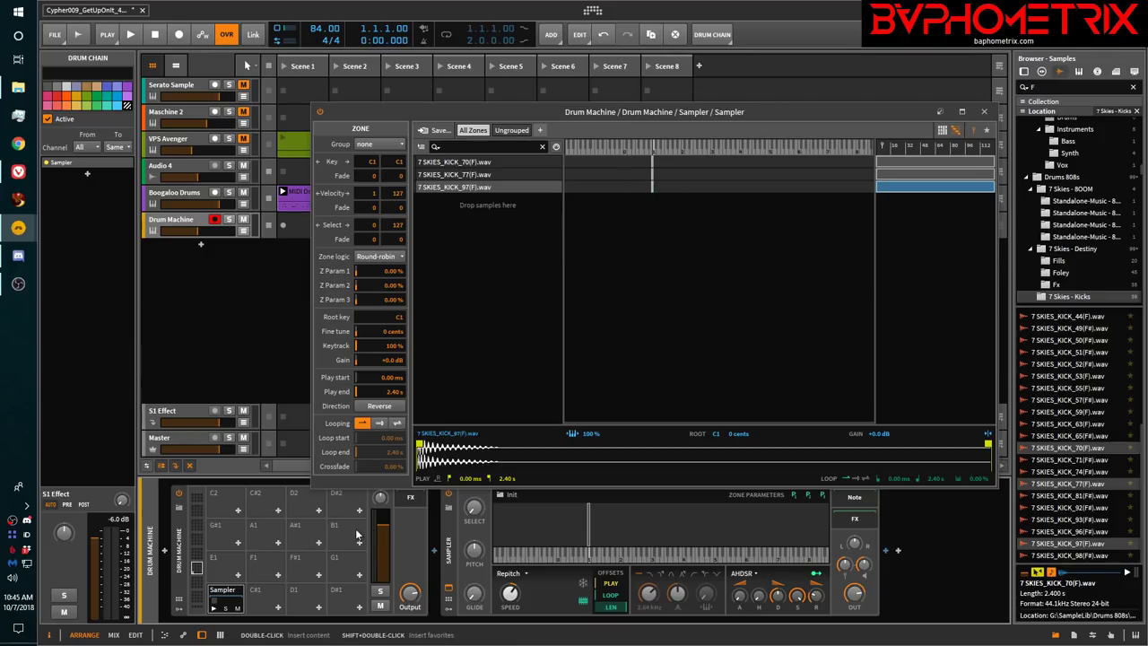
click(213, 612)
click(213, 613)
click(214, 613)
click(213, 613)
click(214, 613)
click(213, 613)
click(213, 612)
click(214, 613)
click(213, 612)
click(213, 613)
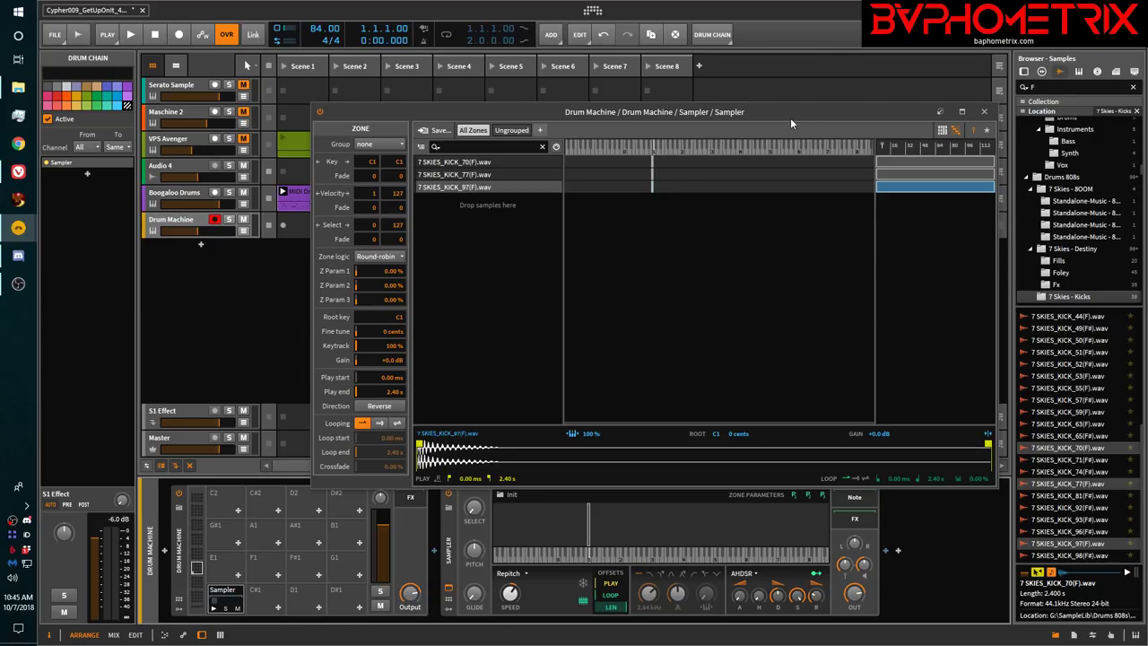
Close the multisample editor, clear the sample search and open the Jack You Hihats folder inside the Cymatics Jack You drums
click(984, 111)
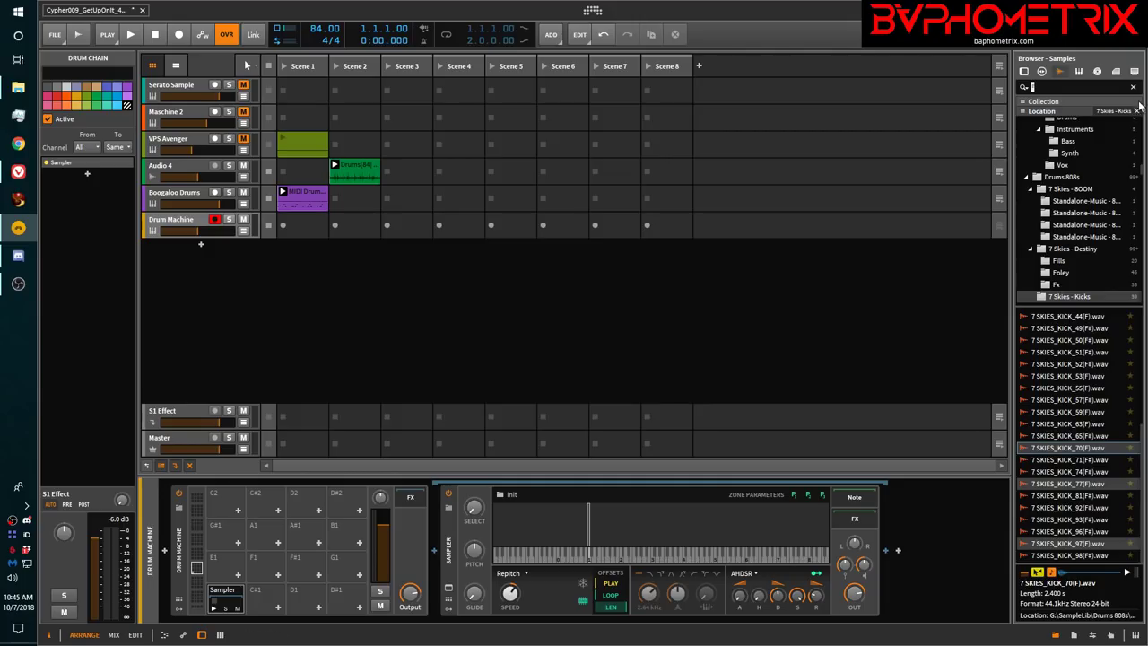
key(BackSpace)
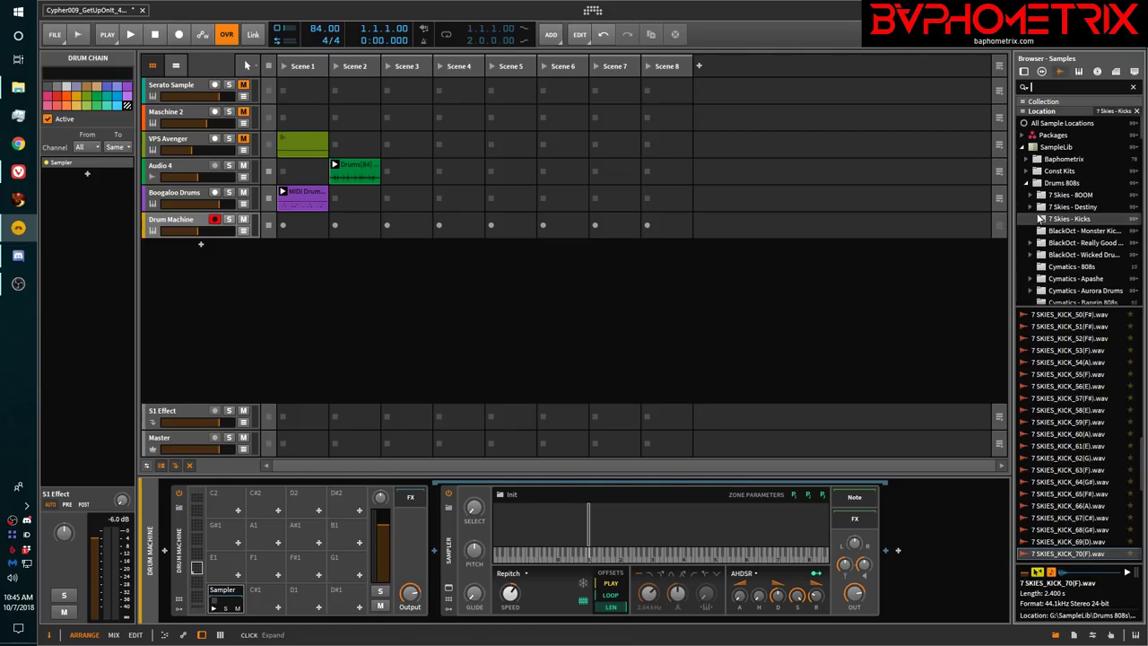
scroll(1045, 225, down, 2)
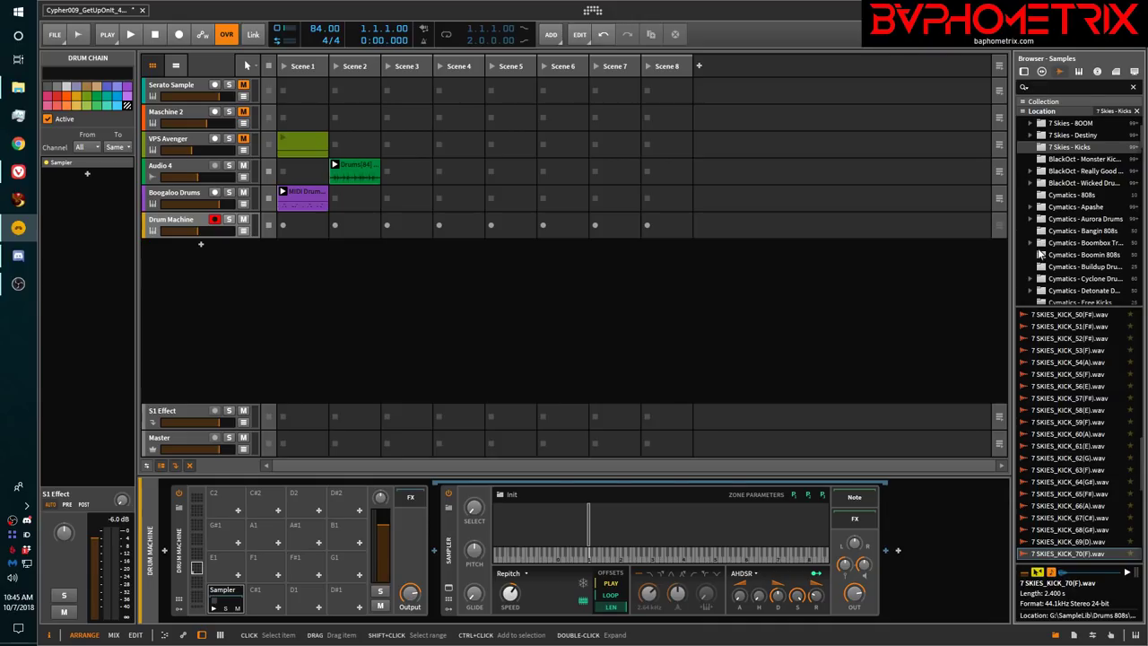
scroll(1040, 255, down, 1)
scroll(1041, 255, down, 2)
scroll(1048, 270, down, 1)
click(1032, 244)
scroll(1067, 255, down, 2)
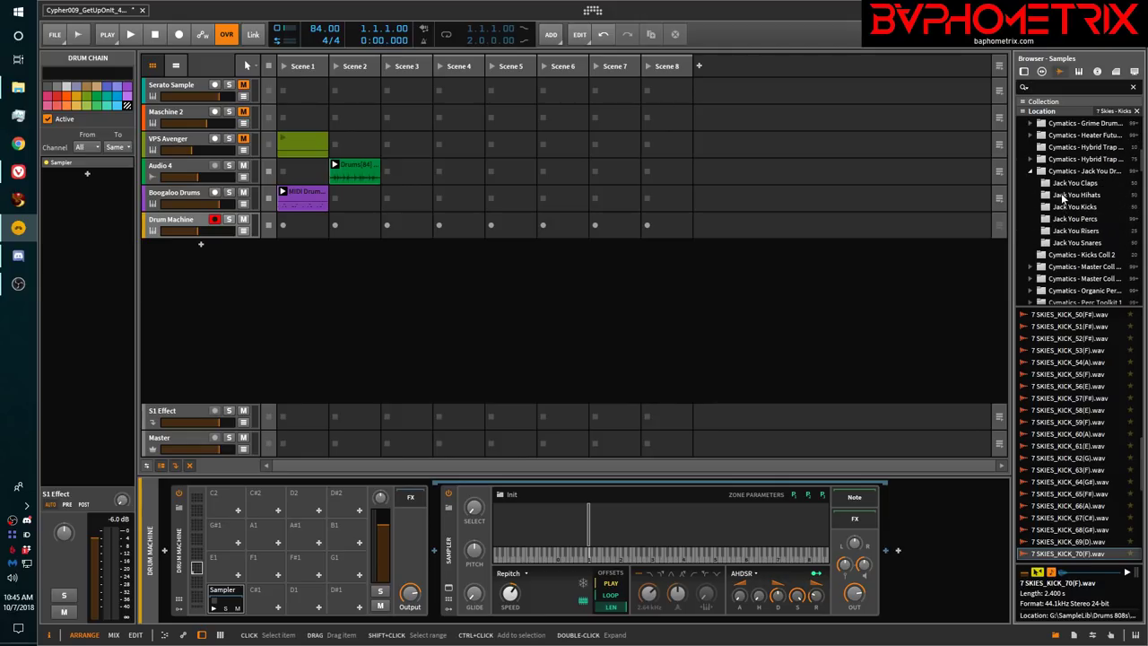
click(1061, 194)
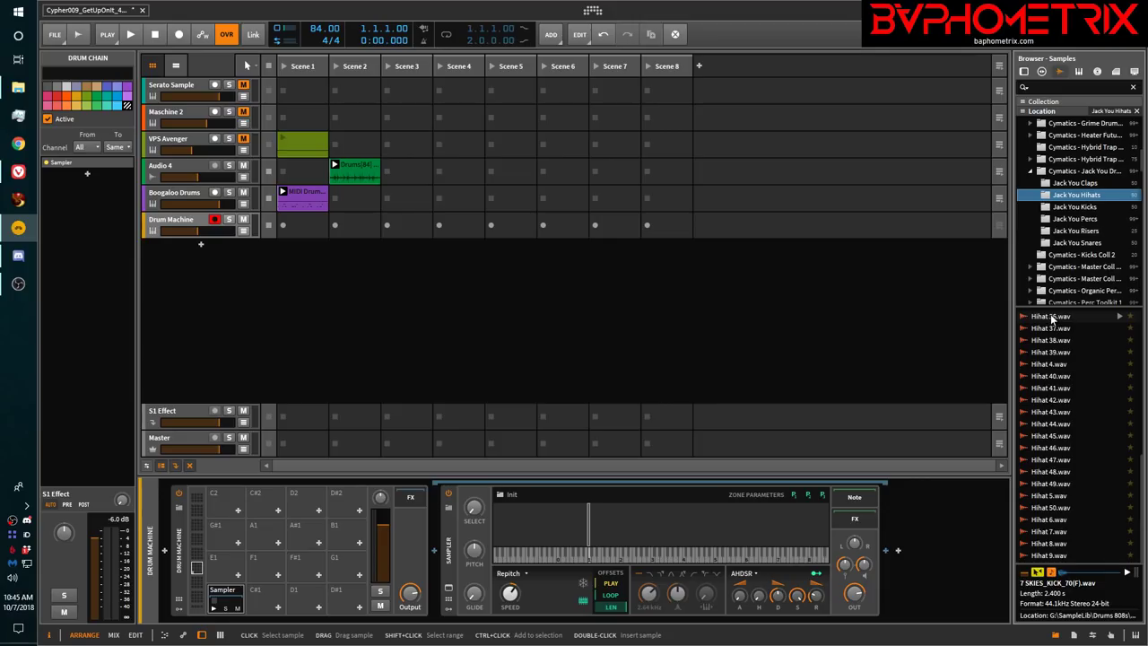
Audition the hi-hat samples from Hihat 36 through Hihat 43
click(1054, 317)
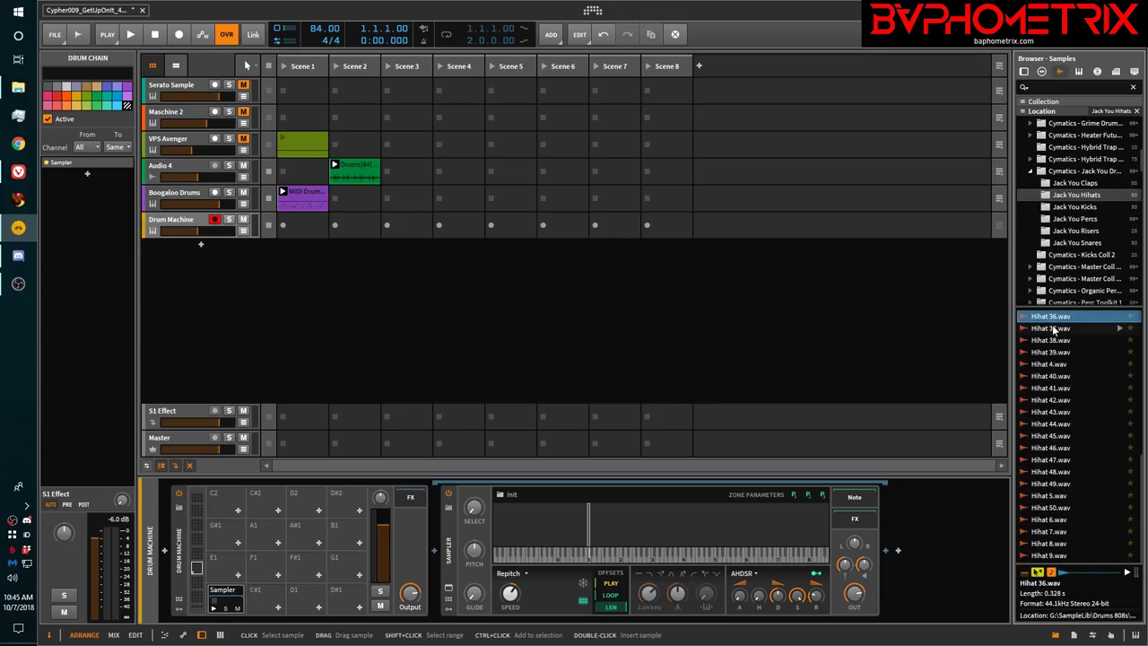
key(Down)
key(Down)
key(Down)
key(Down)
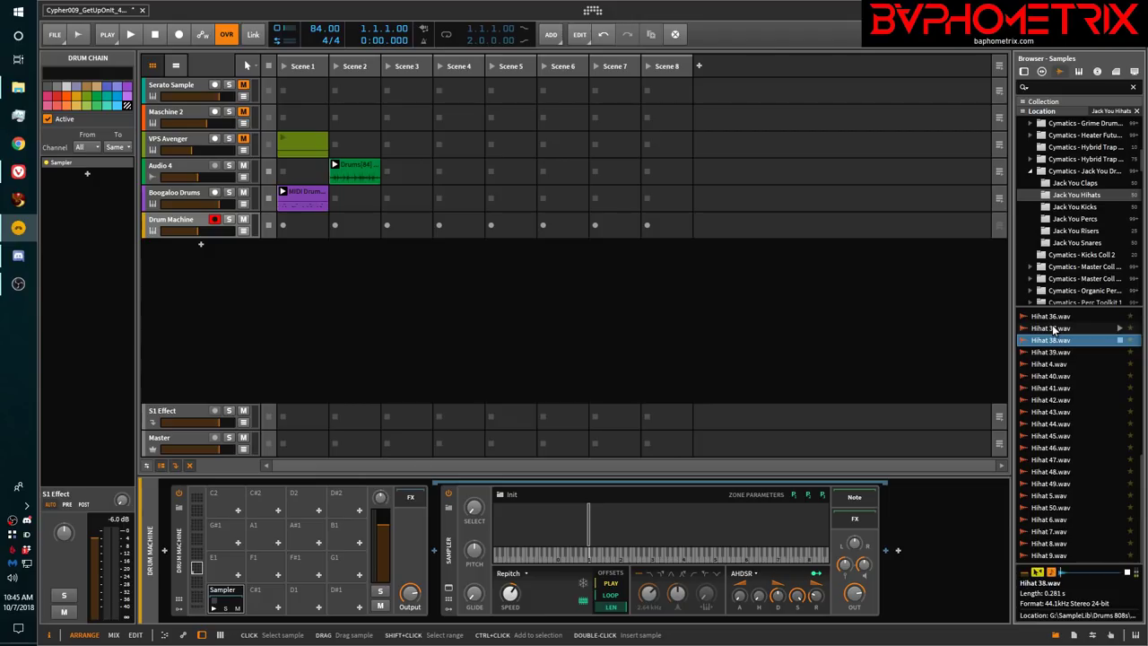
key(Down)
key(Down)
key(Down)
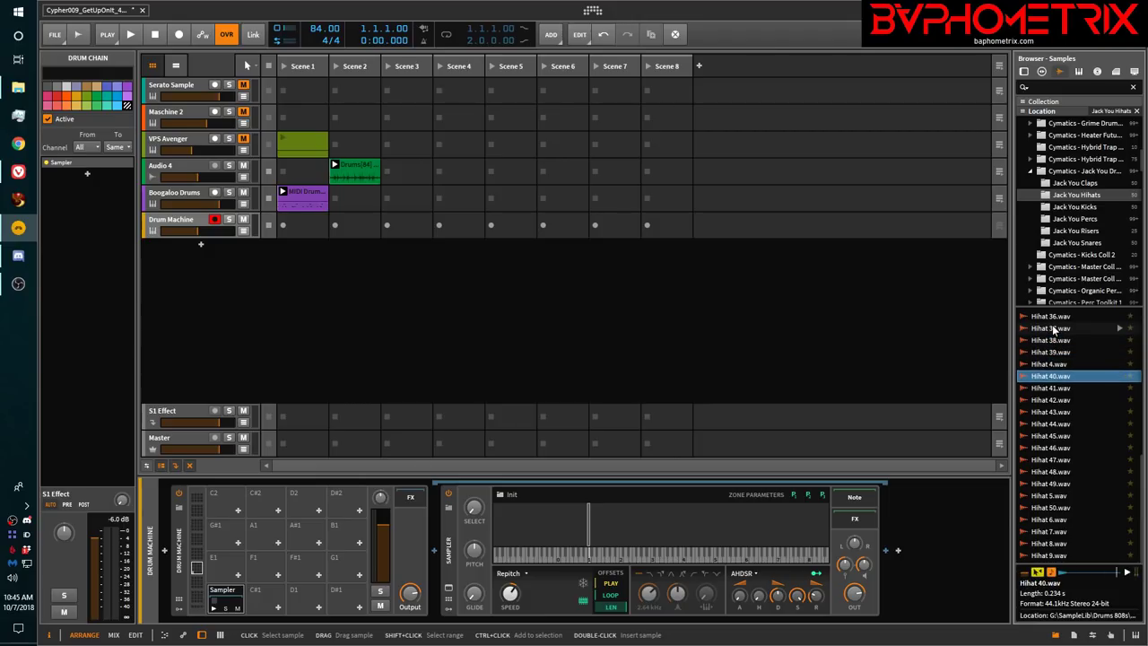
key(Down)
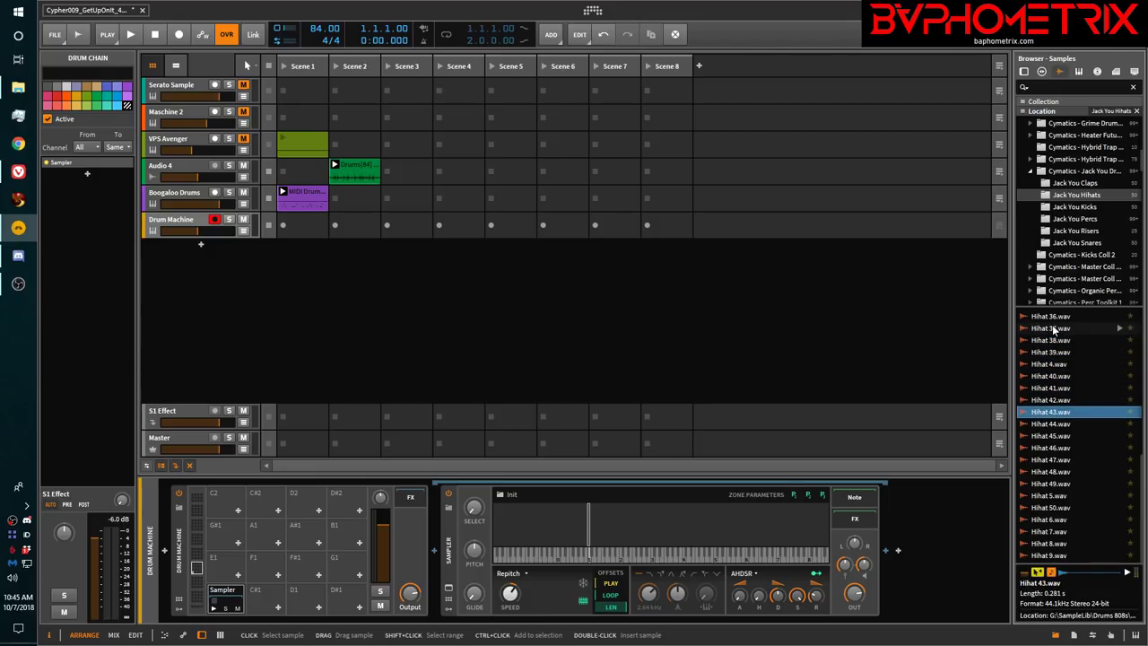
Select the range of samples from Hihat 1.wav through Hihat 33.wav in the Jack You Hihats folder
click(1061, 318)
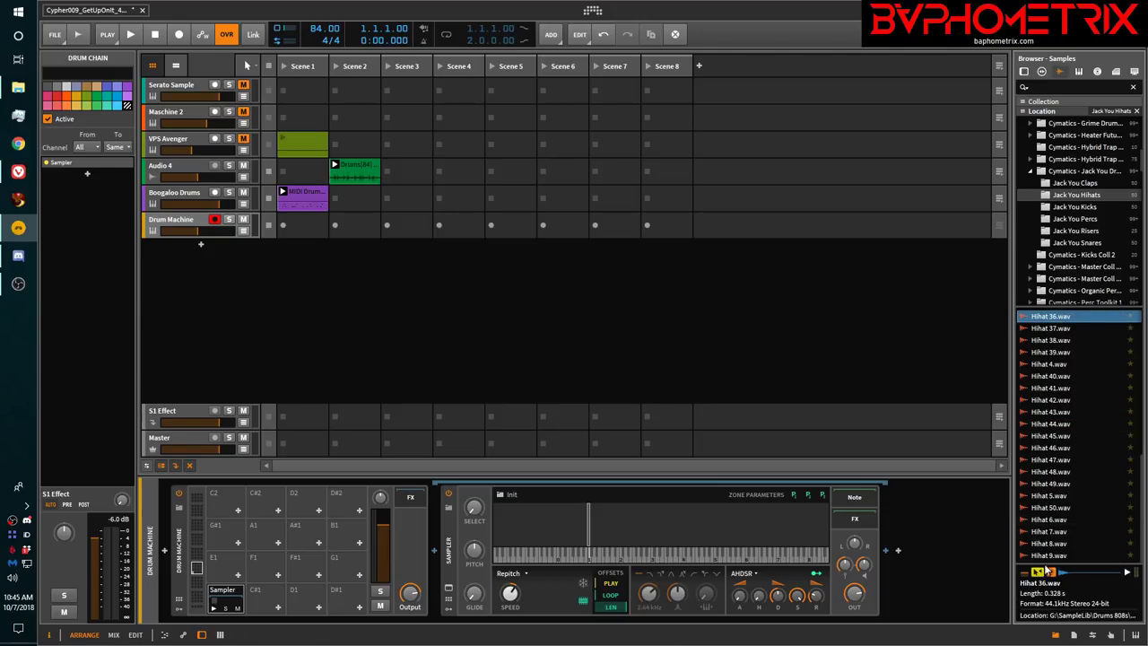
scroll(1054, 559, up, 5)
scroll(1055, 558, up, 5)
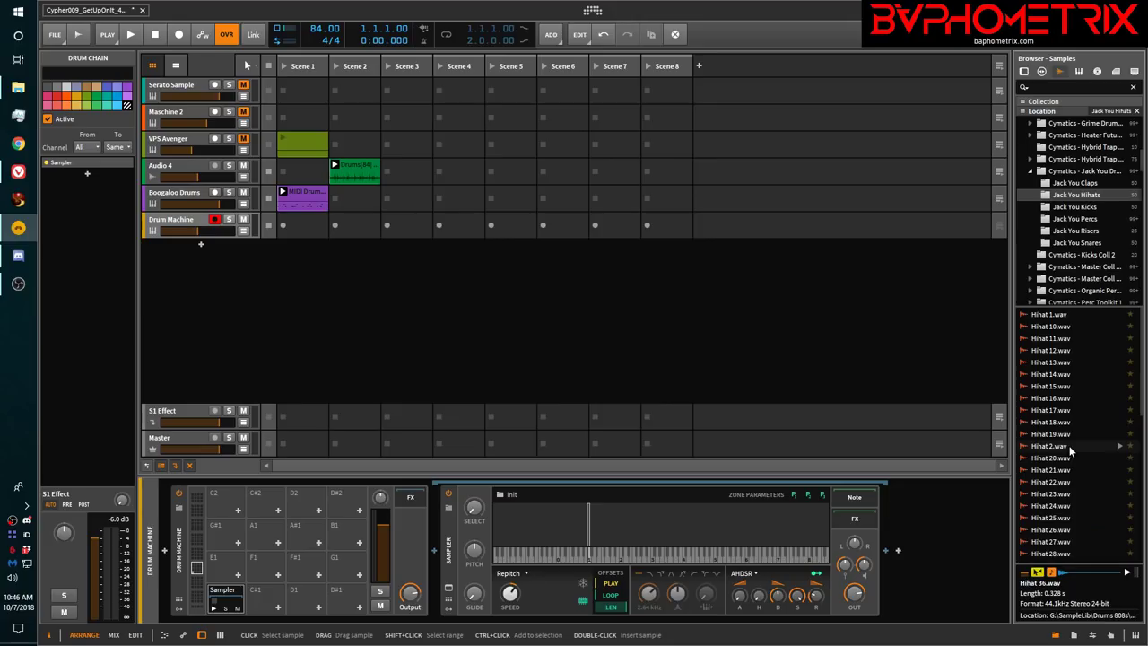
click(1061, 319)
scroll(1045, 453, down, 7)
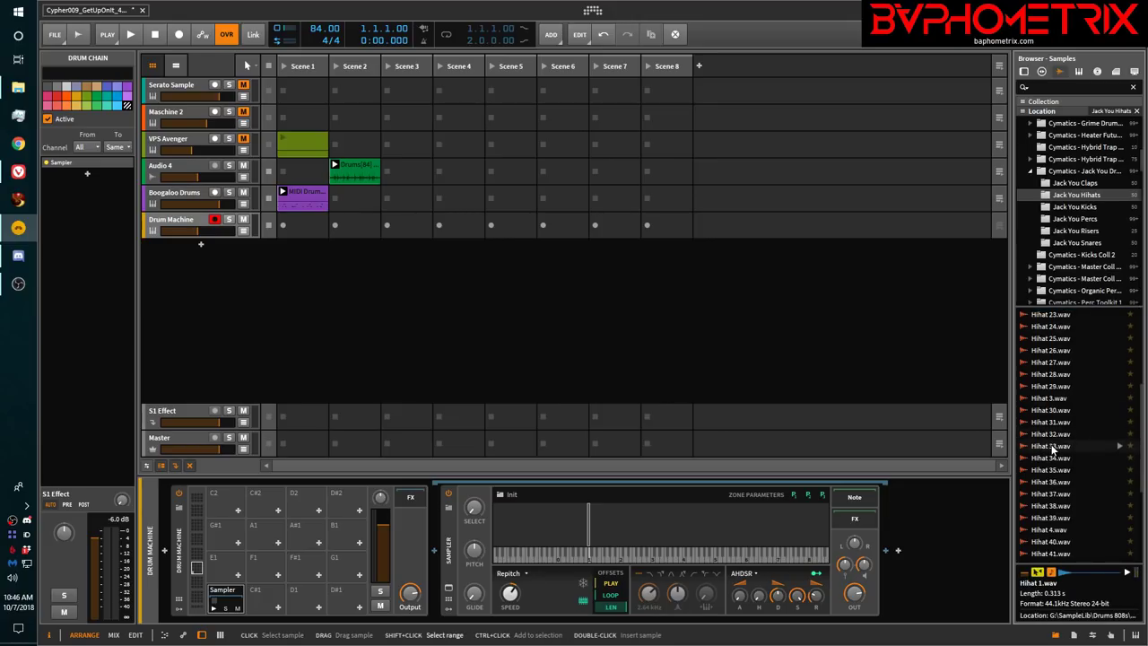
shift+click(1055, 445)
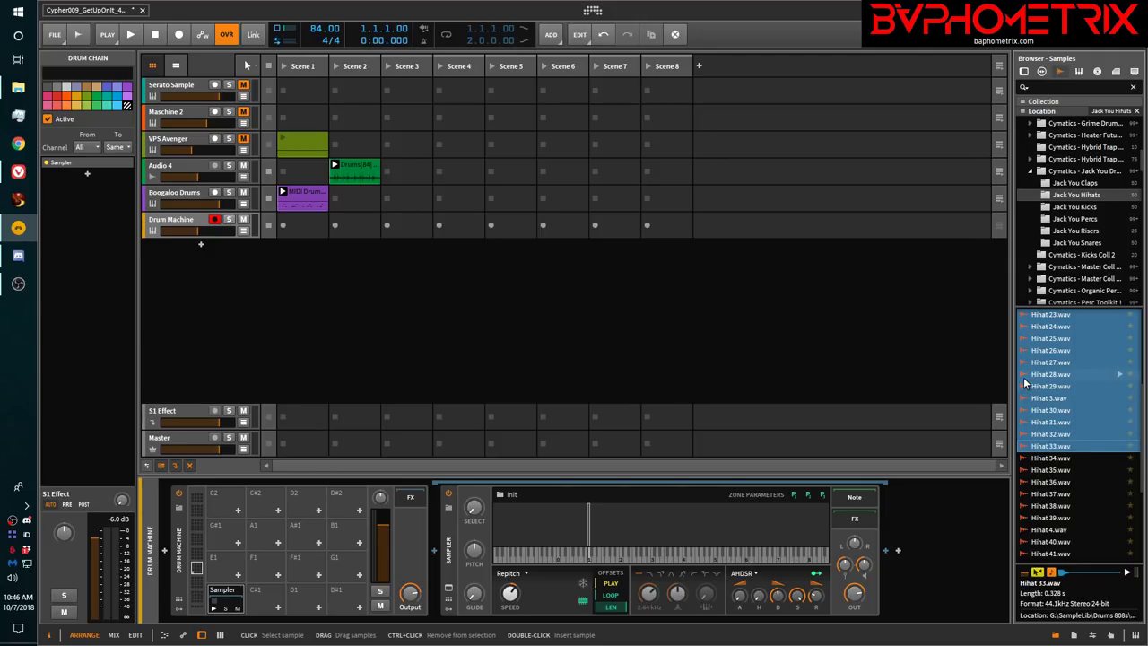
Insert a Bitwig Sampler device on the F1 pad of the Drum Machine
drag(1025, 382, 260, 578)
click(278, 575)
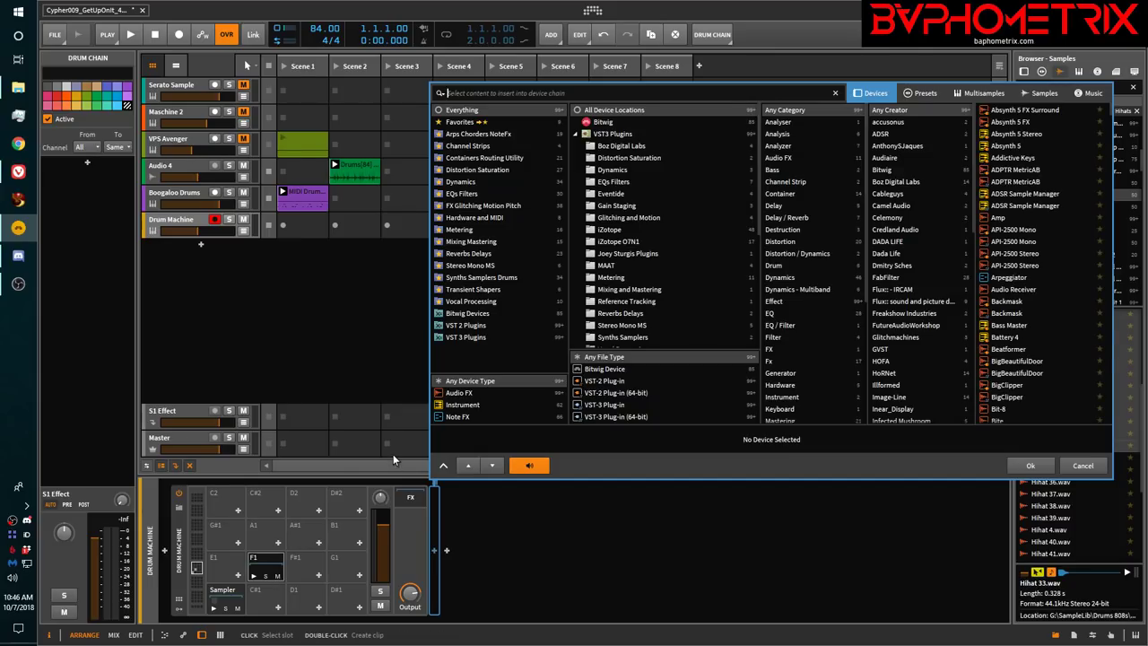
text(sampler)
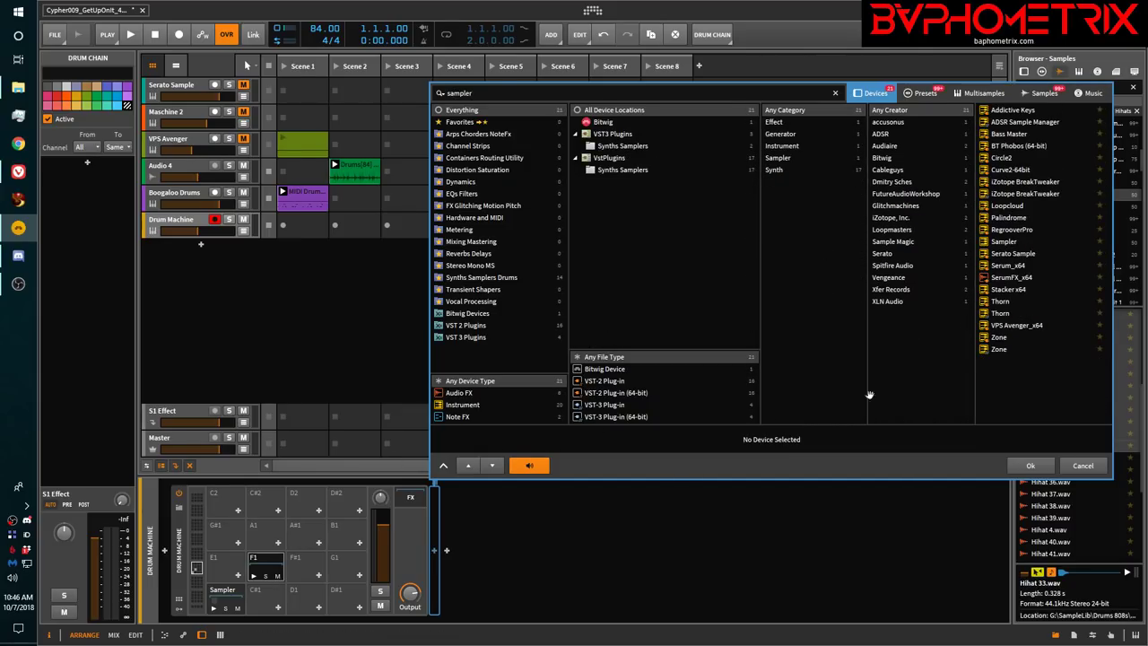
click(1009, 243)
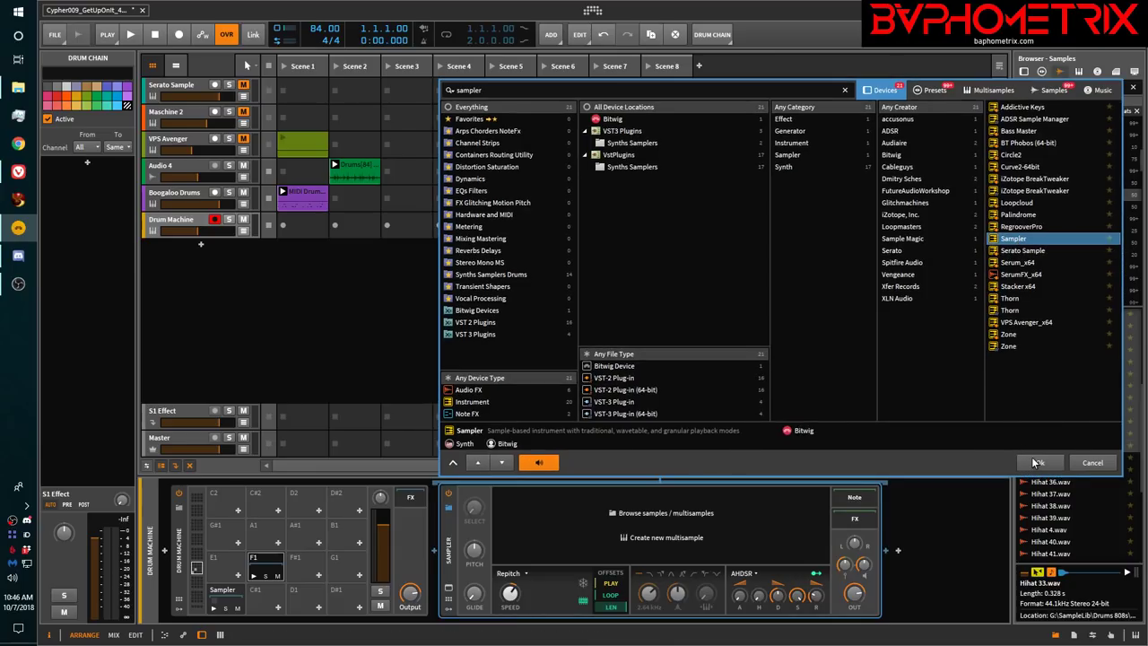
click(1036, 463)
Create a new multisample in the F1 pad's Sampler and stack the selected hi-hats on key F1 as round-robin zones
scroll(1040, 373, up, 5)
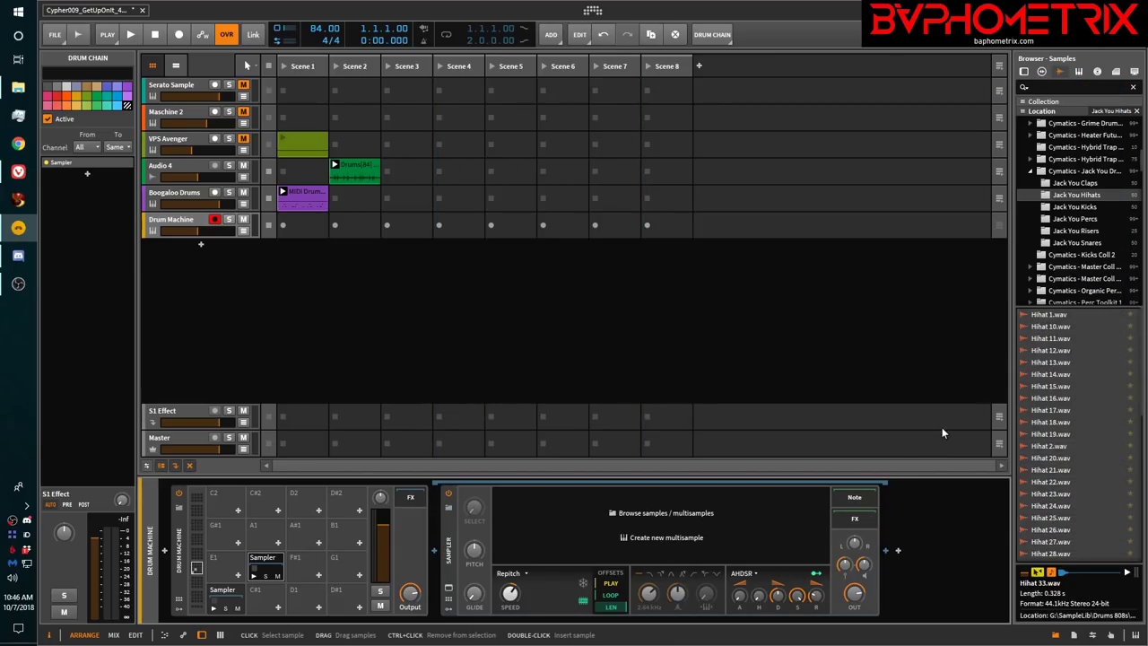
click(663, 539)
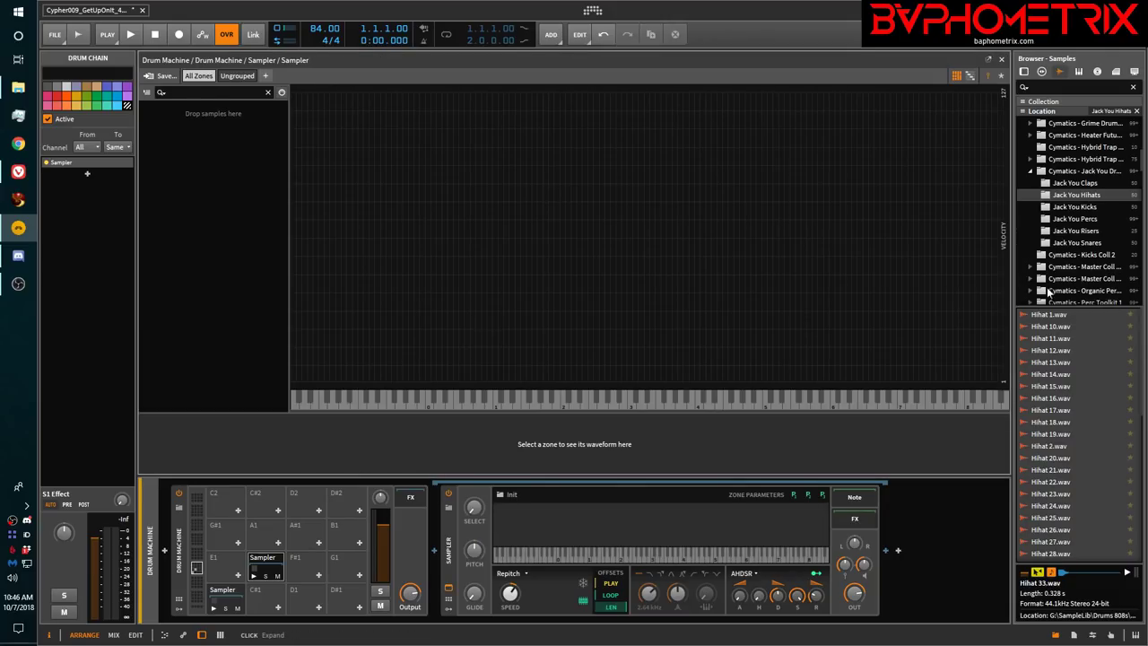
key(ctrl+a)
drag(1051, 315, 494, 264)
key(ctrl)
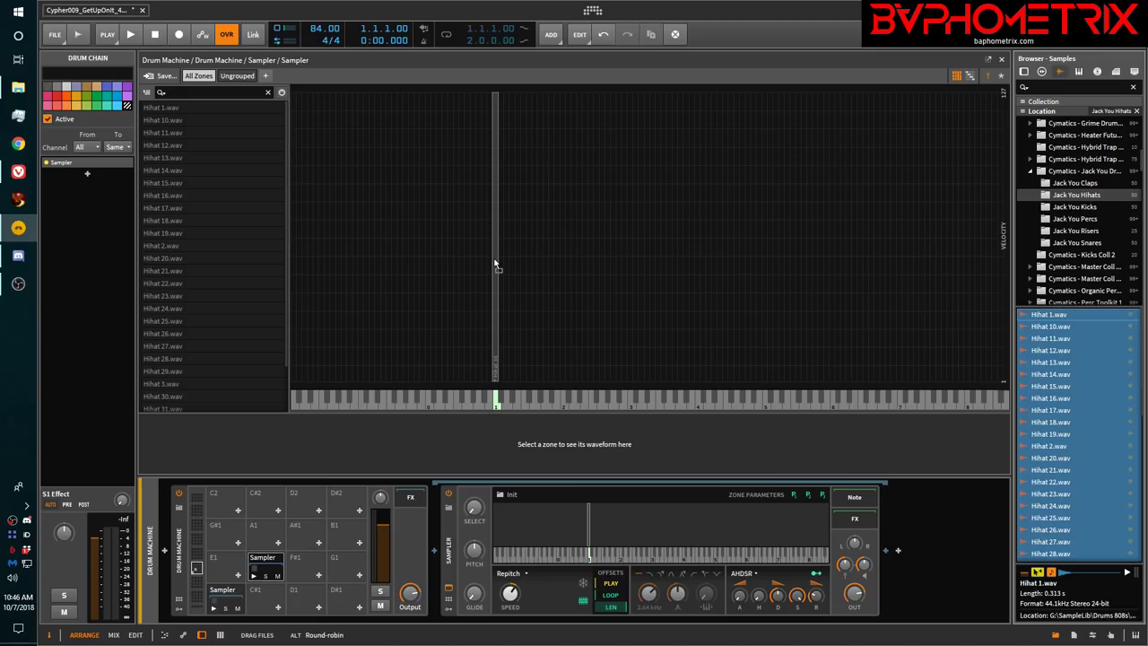
drag(495, 264, 521, 263)
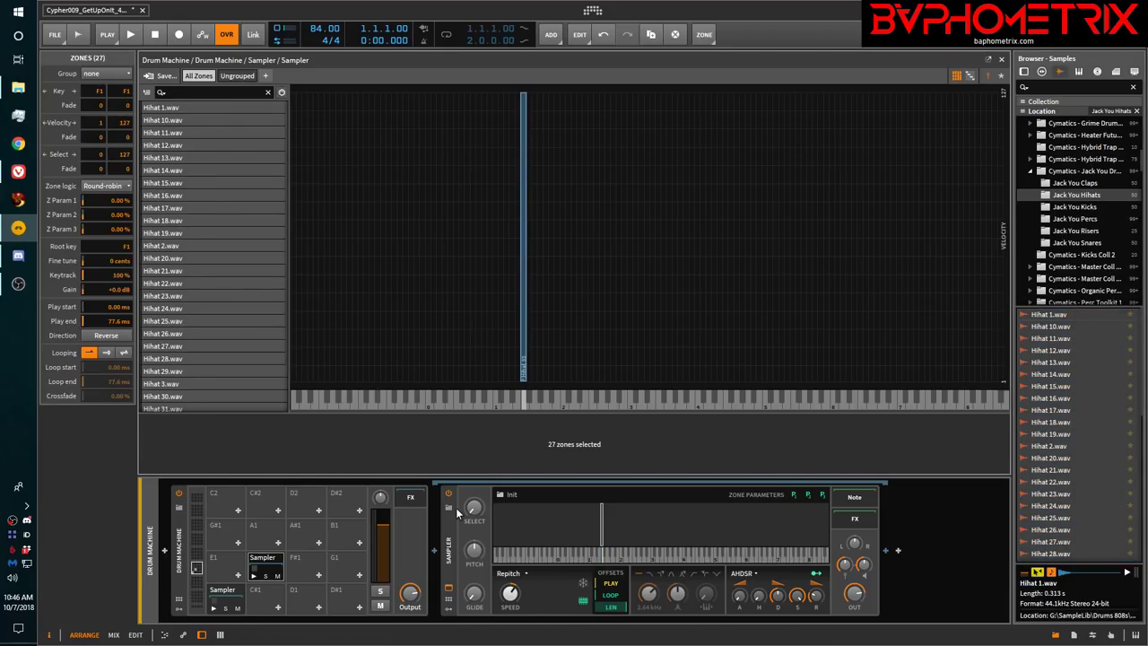
Show the hi-hat zones in the list view and trigger the F1 pad repeatedly to check the round-robin cycling
click(969, 77)
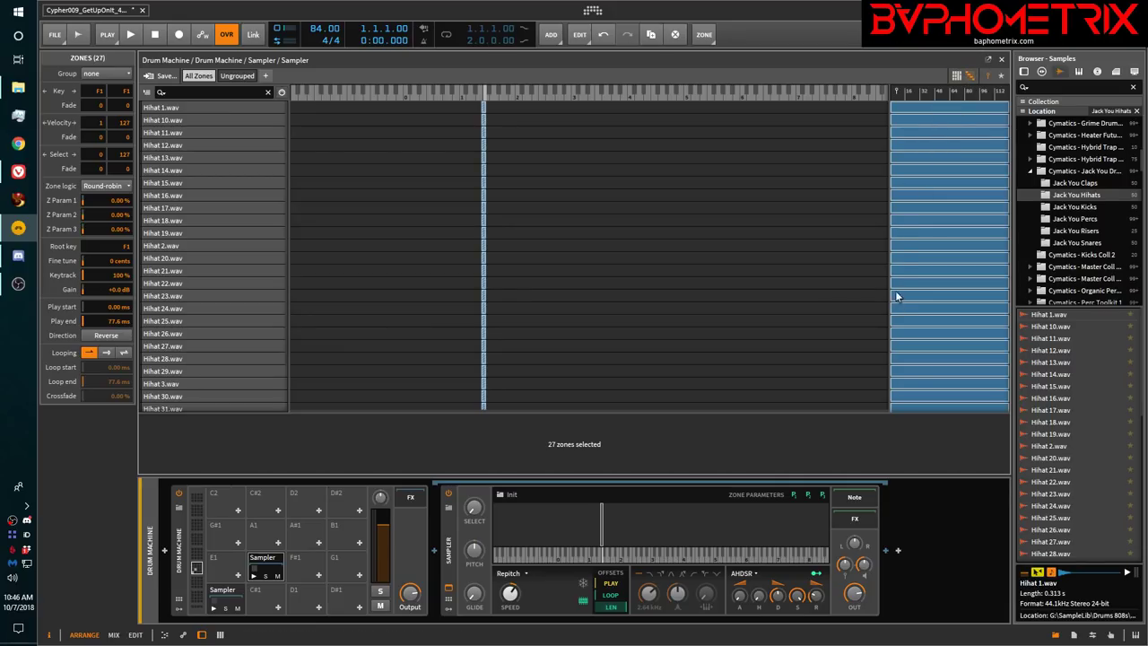
click(219, 106)
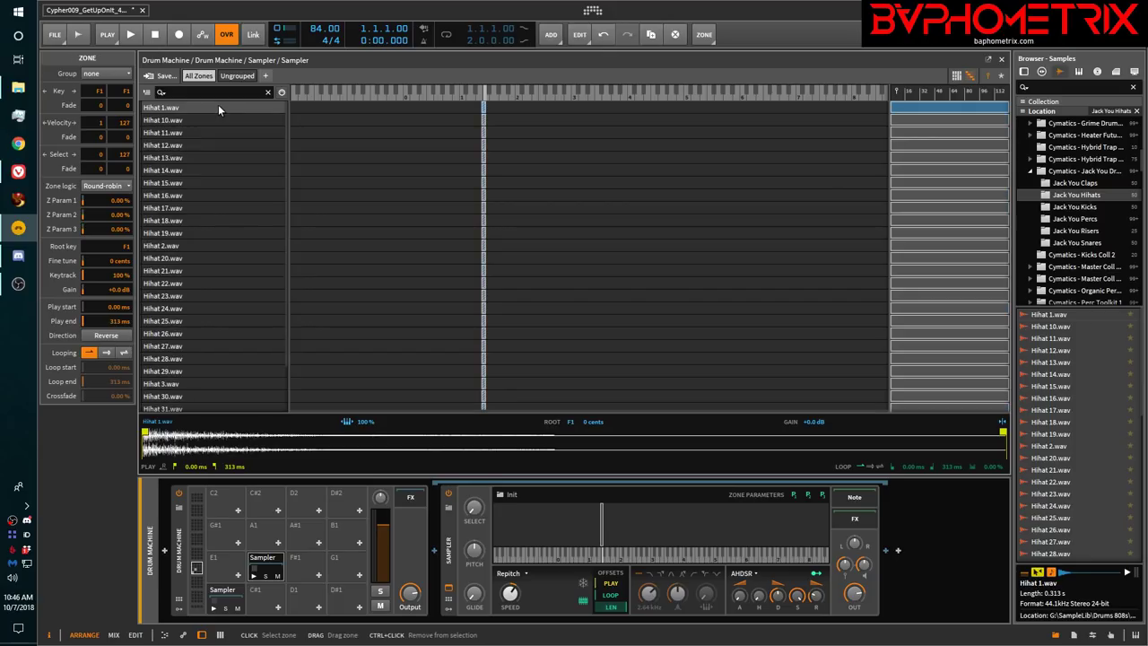
click(253, 578)
click(253, 579)
click(253, 578)
click(253, 579)
click(253, 577)
click(253, 577)
click(253, 576)
click(253, 577)
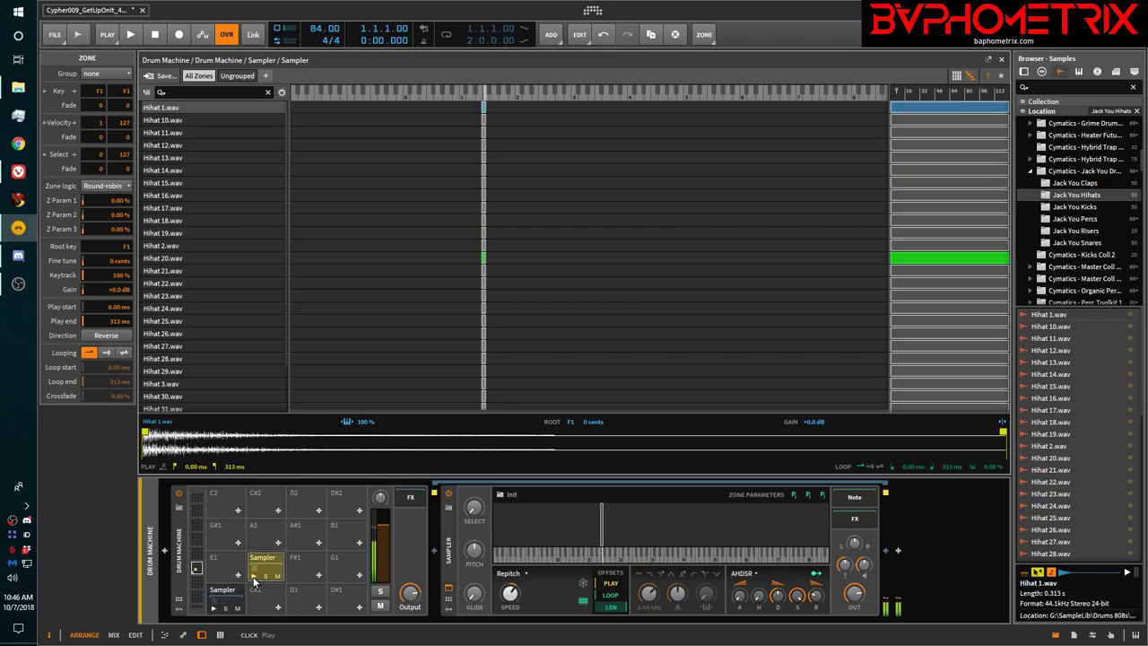
click(253, 577)
click(253, 577)
click(253, 577)
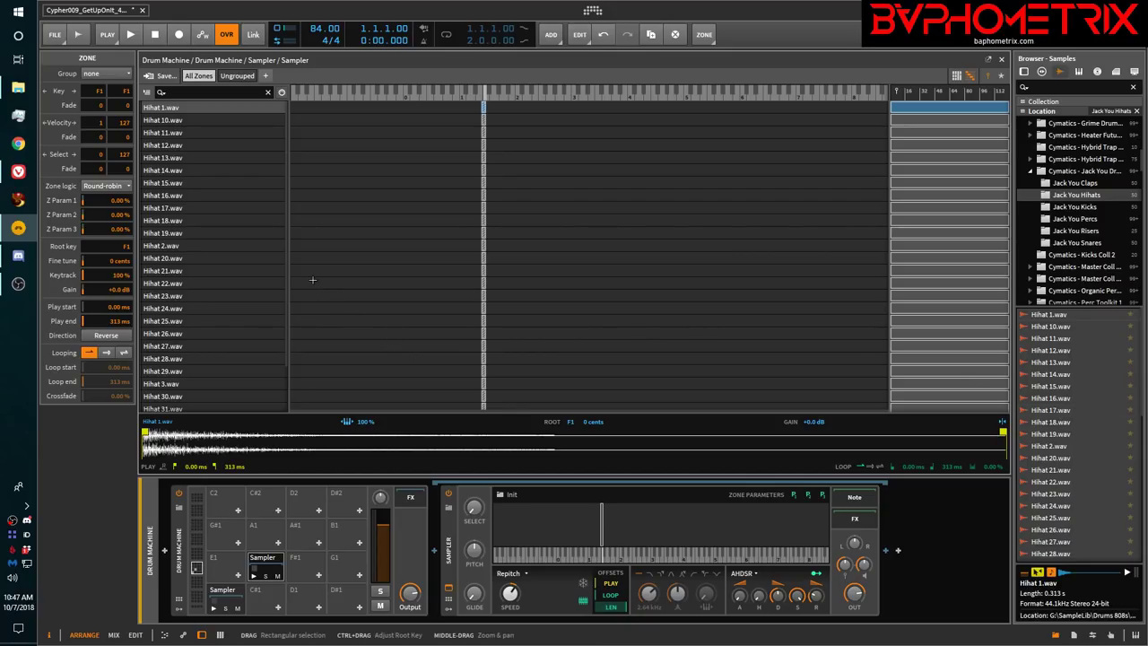
Close the multisample editor and delete the Drum Machine track
click(998, 61)
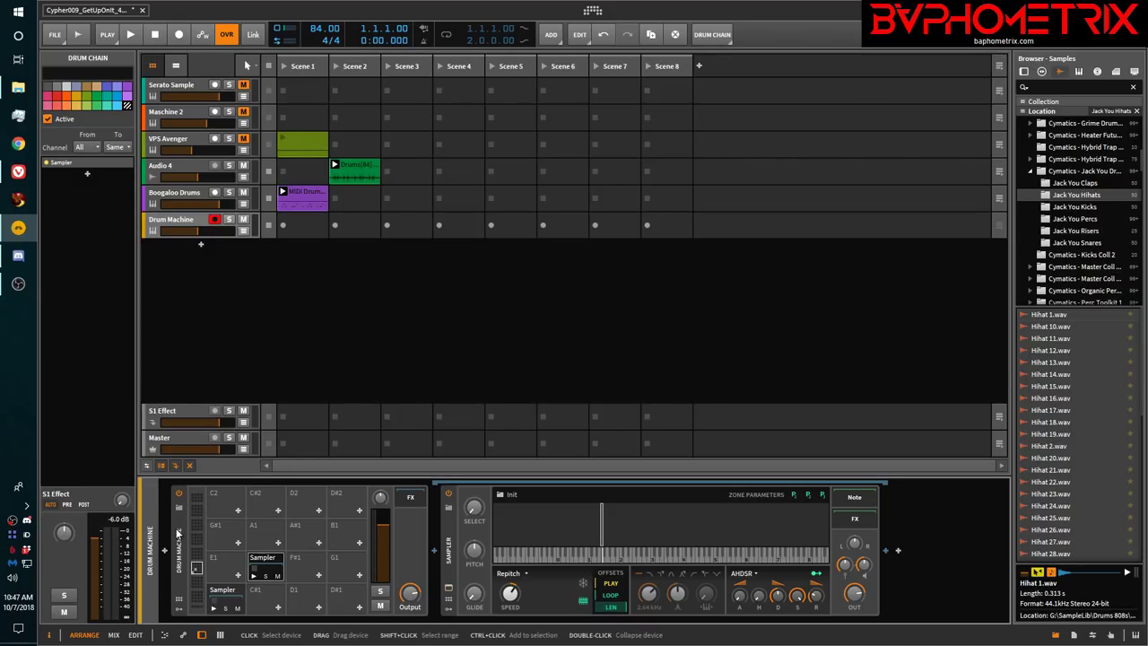
click(189, 218)
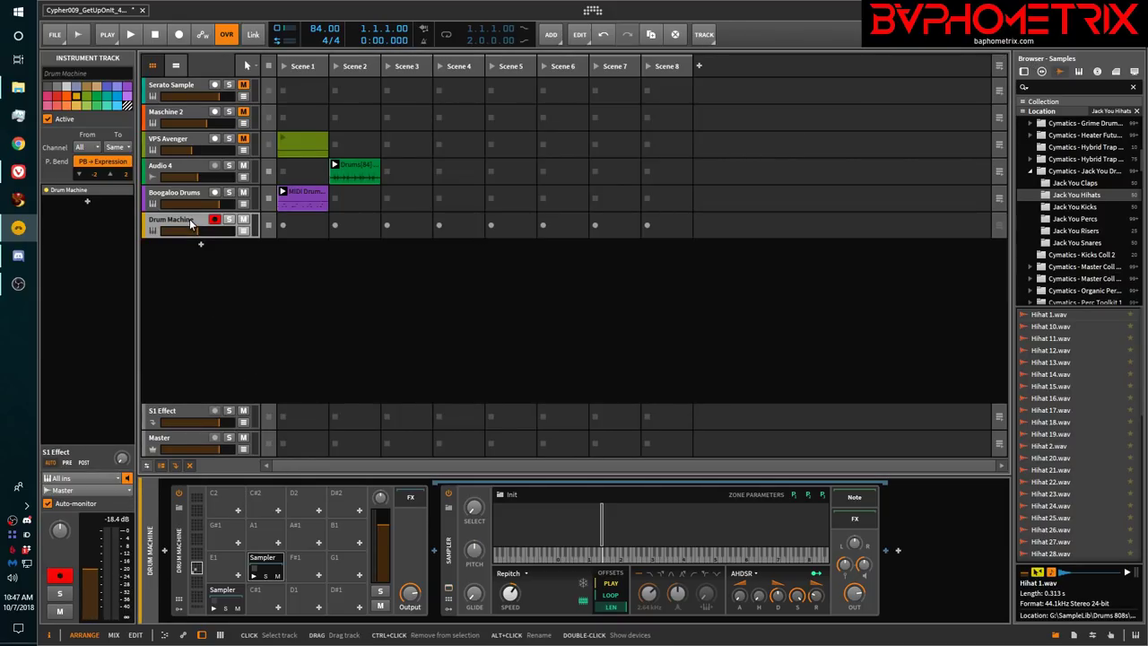
key(Delete)
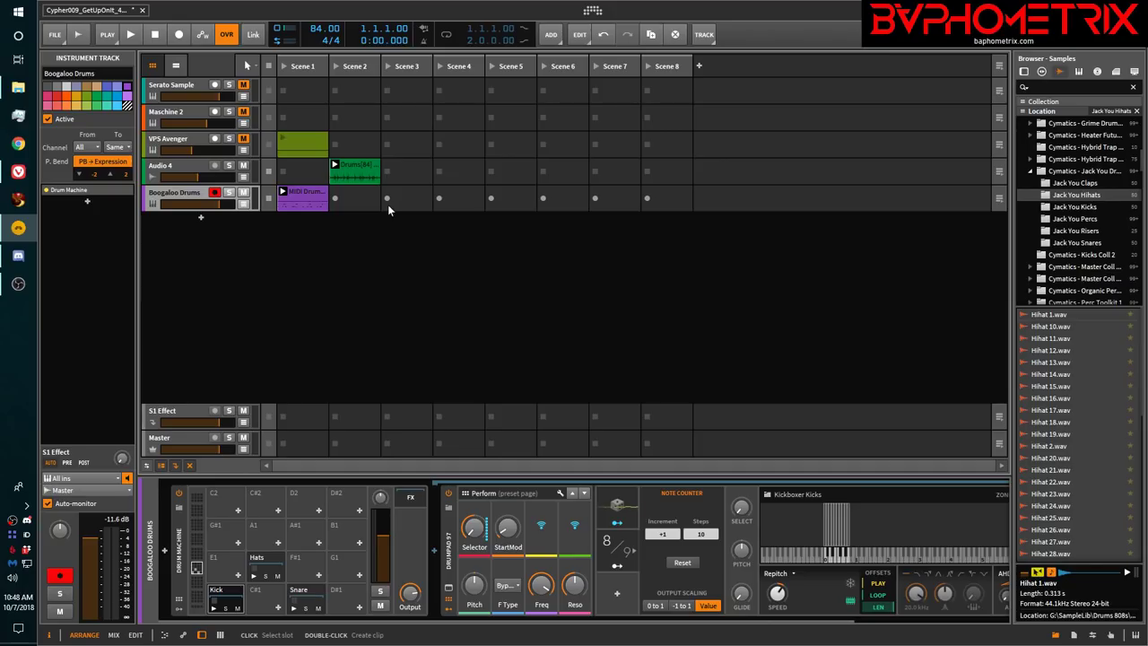
Add a new instrument track below Boogaloo Drums with an empty Drum Machine device
click(202, 217)
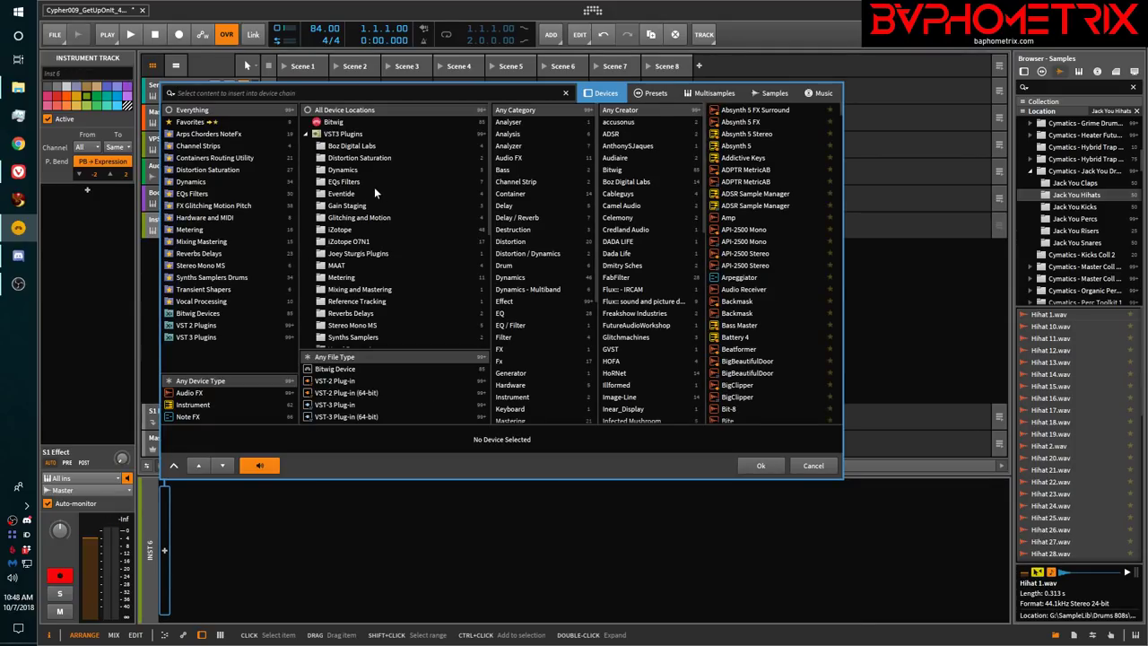
text(drum)
key(Return)
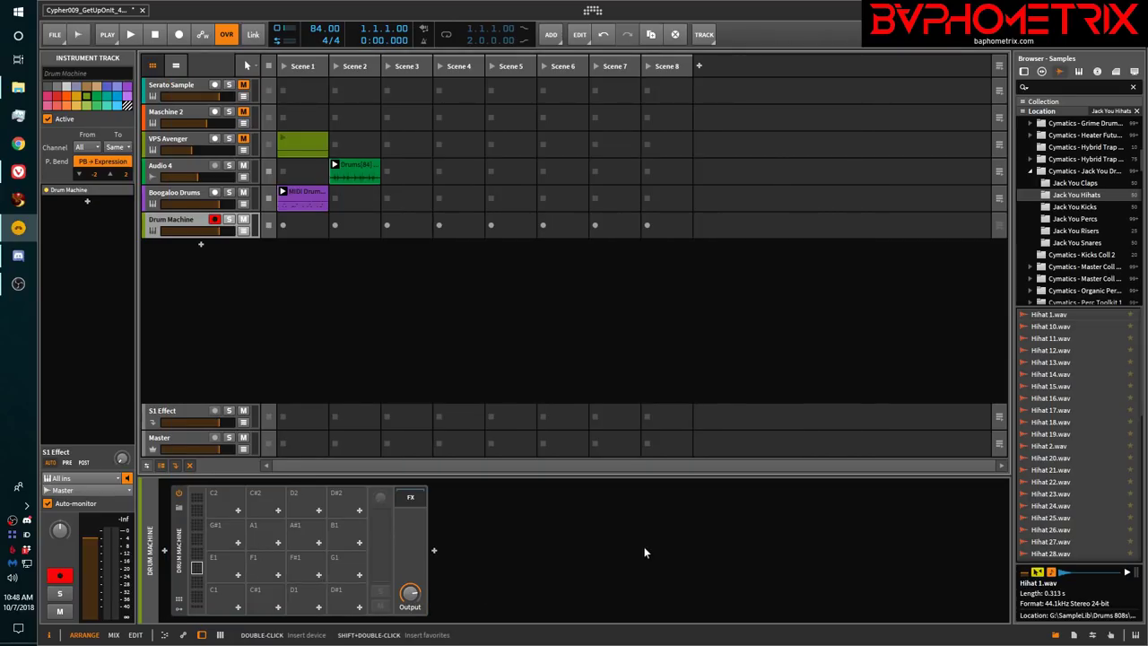
Try the 97 - Drums_Kicks_illGates_A multisample on the C1 pad and delete its Sampler again
click(1078, 71)
scroll(1072, 361, up, 3)
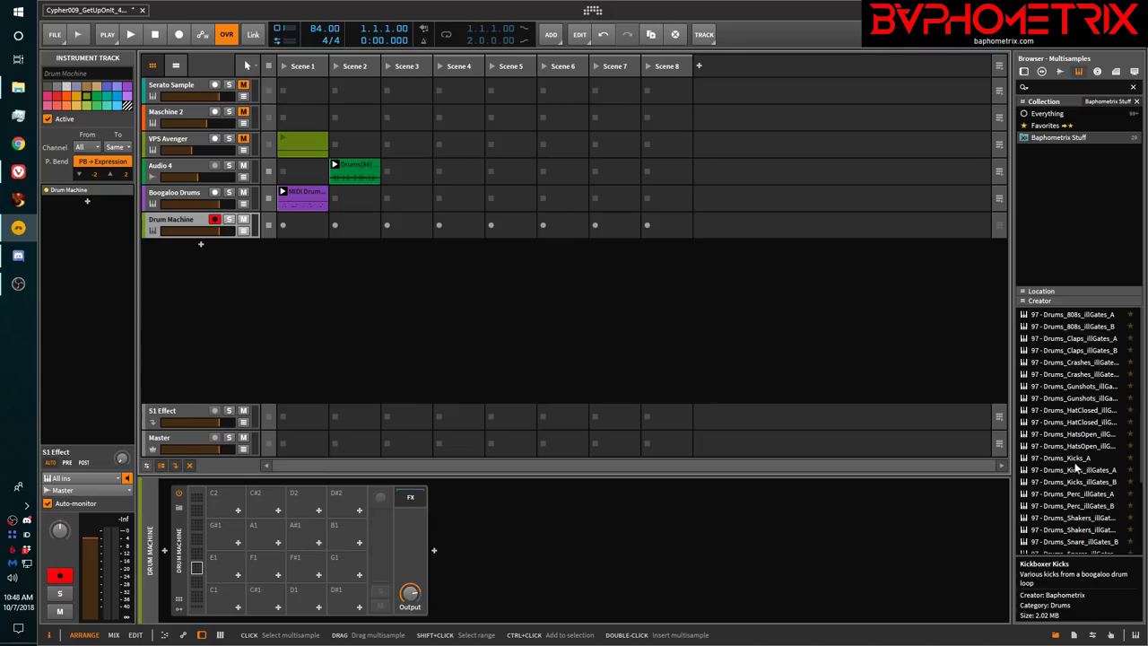
scroll(1077, 511, down, 2)
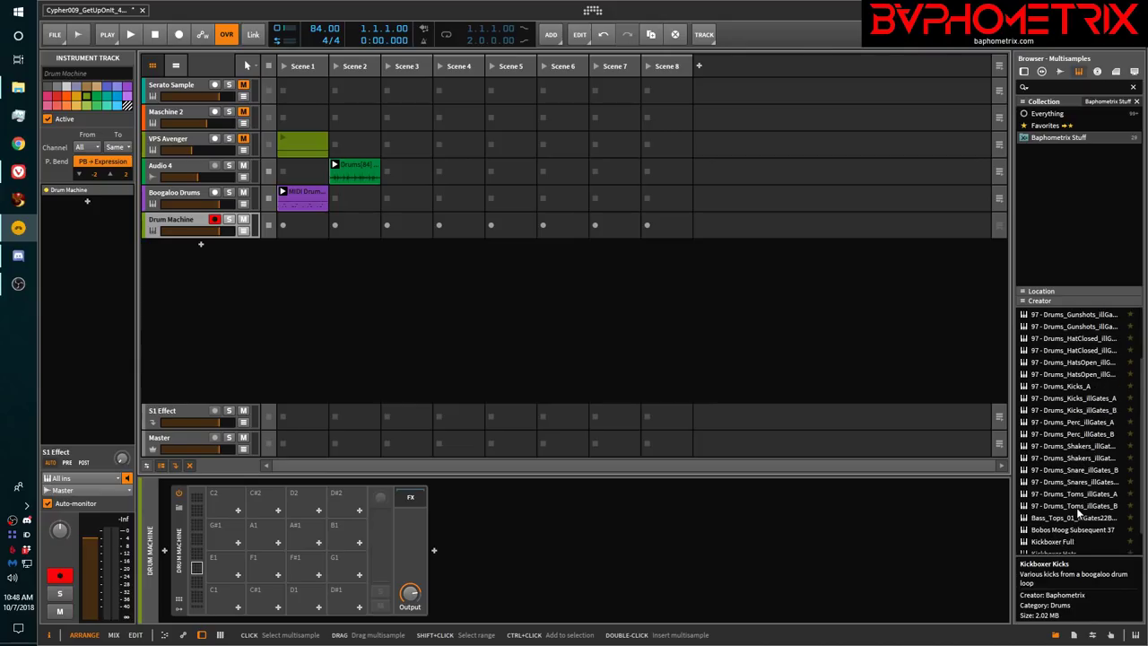
scroll(1079, 512, up, 1)
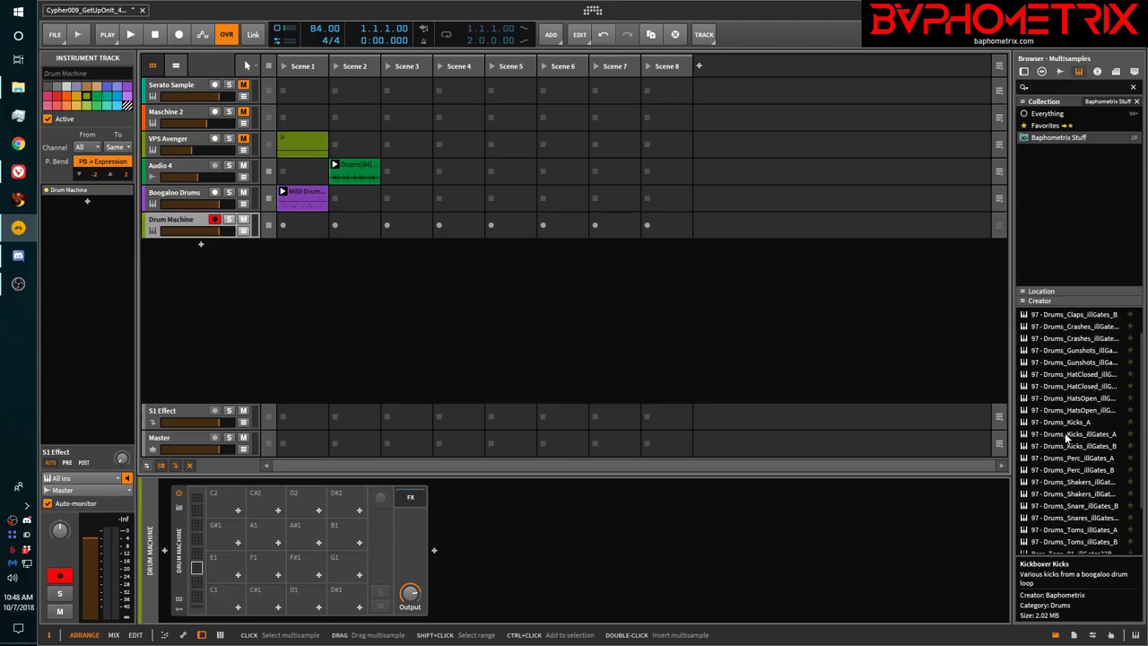
drag(1067, 437, 226, 595)
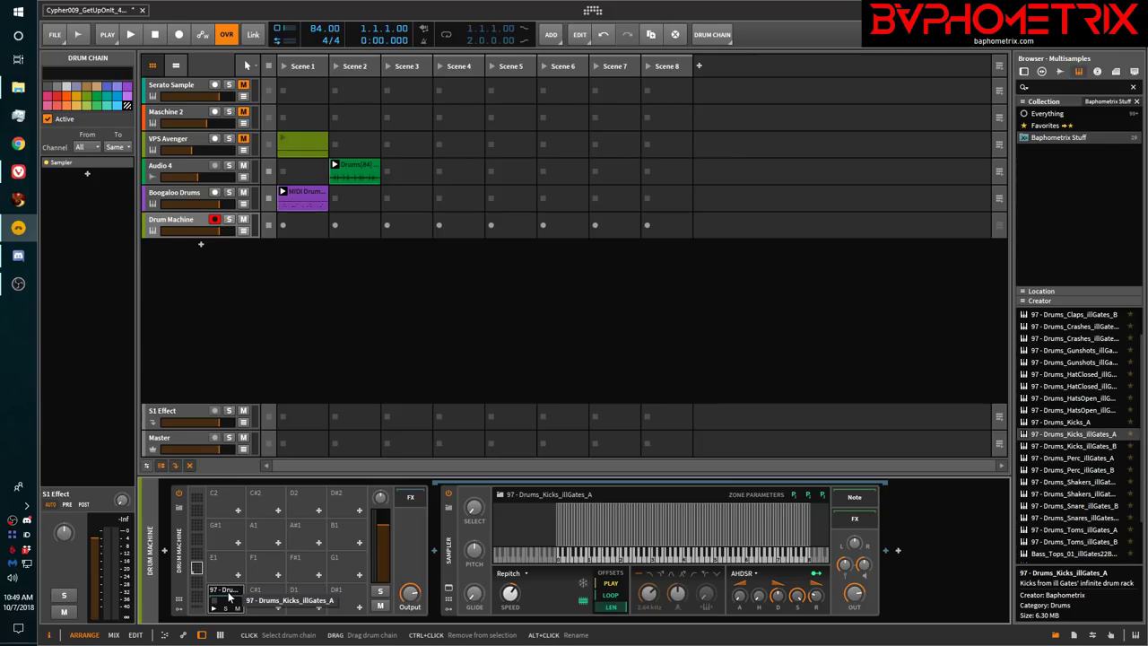
click(451, 558)
key(Delete)
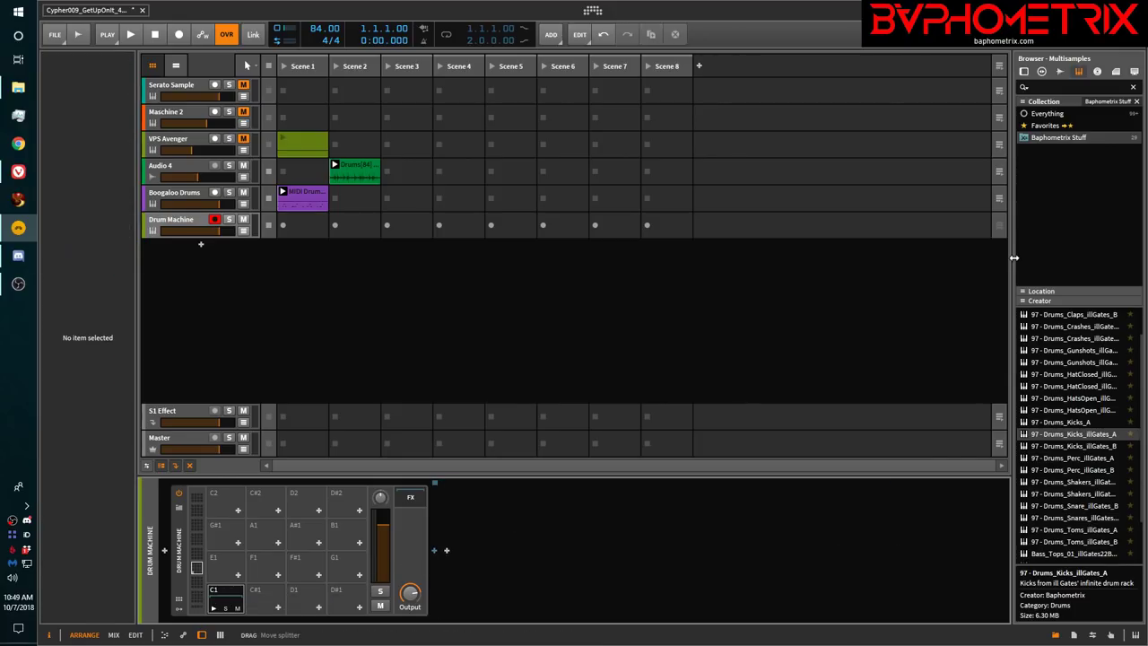
Load the DrumPad 97 preset from the Baphometrix Stuff collection onto the Drum Machine's C1 pad
click(1042, 71)
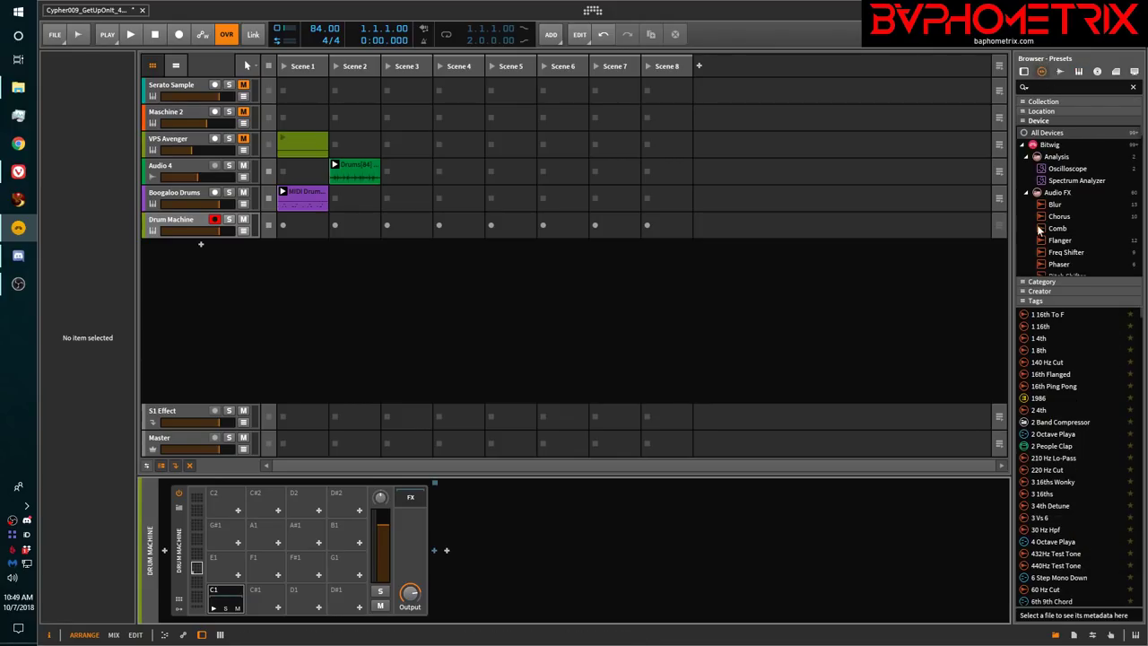
click(1049, 102)
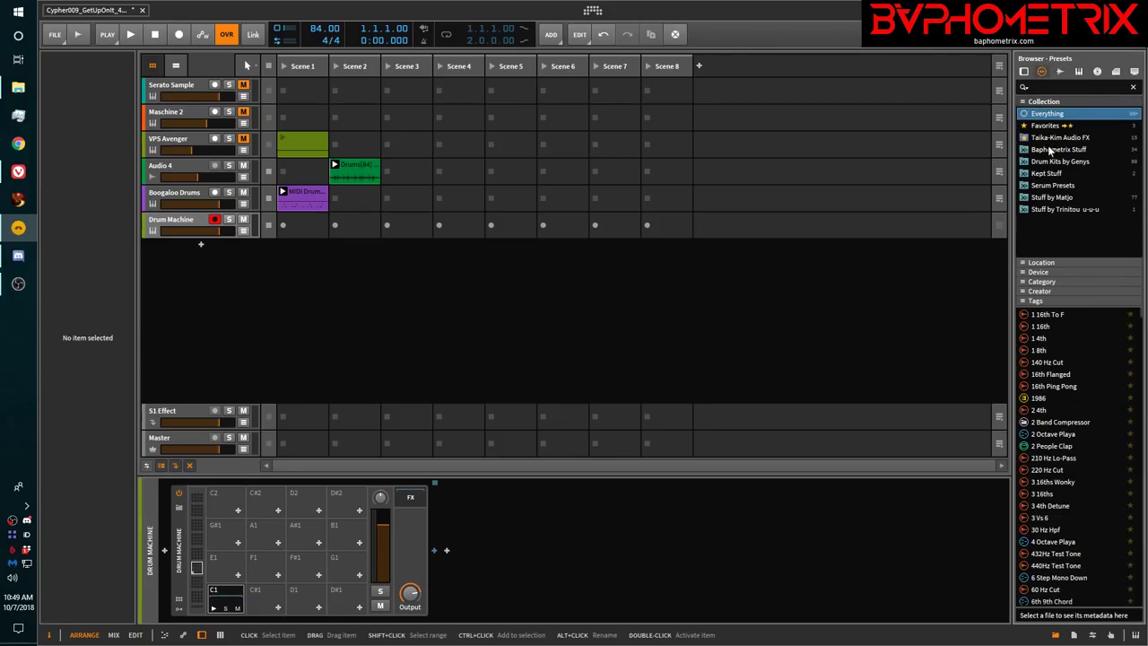
click(1046, 150)
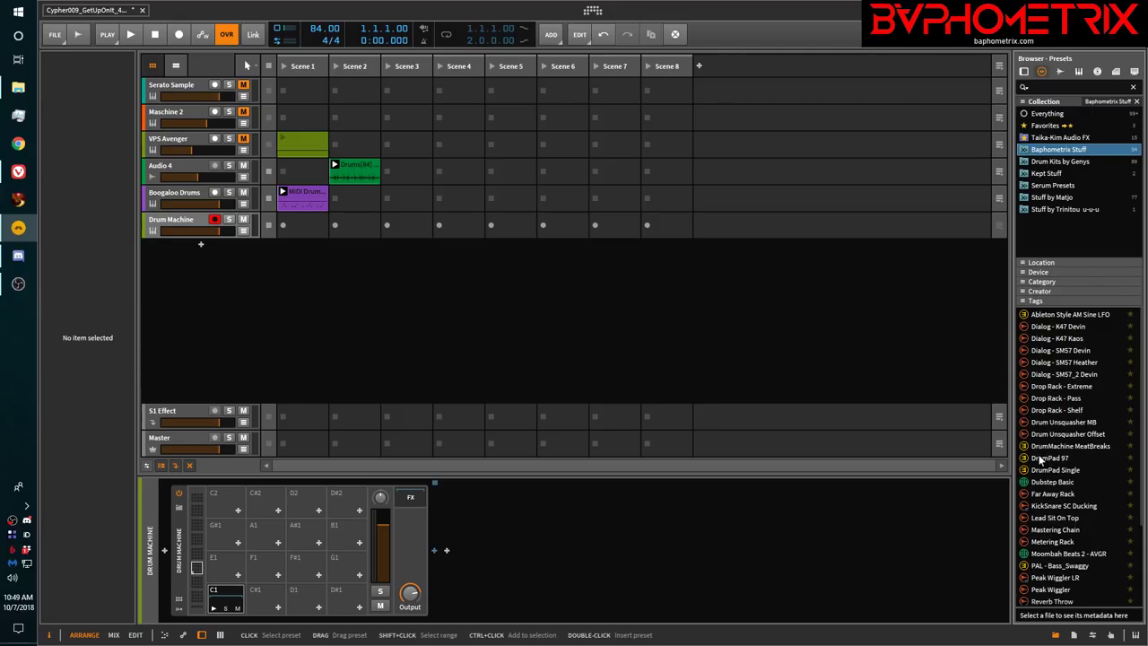
drag(1045, 459, 226, 600)
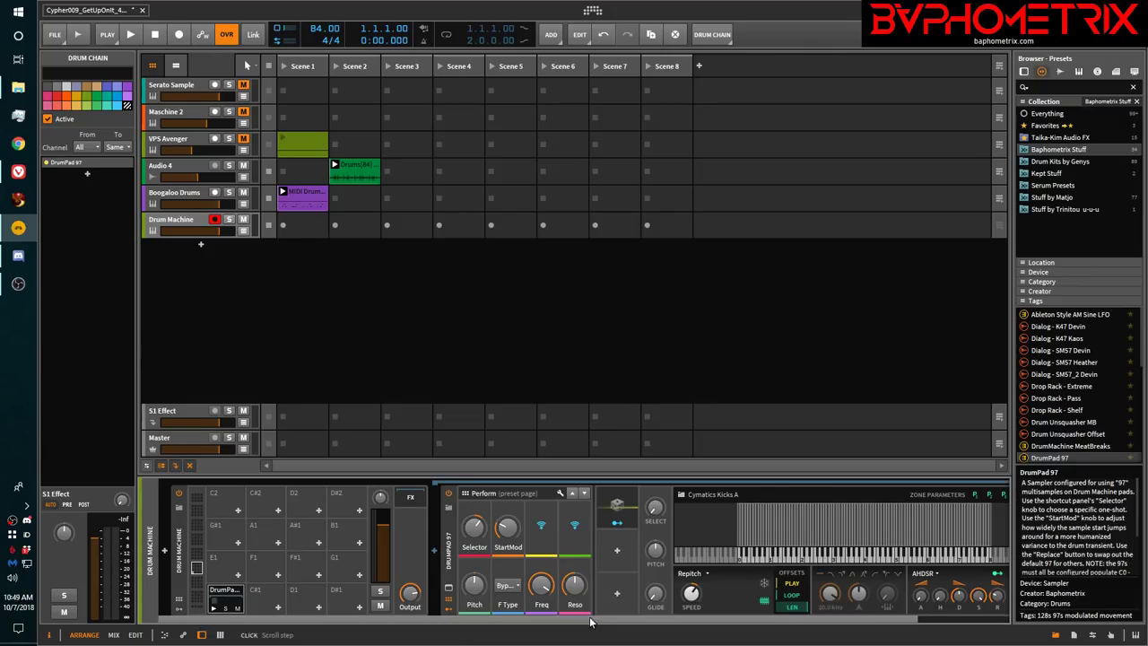
Show the Note chain of the DrumPad 97 Sampler and examine its two Note Pitch Shifter devices
drag(583, 623, 713, 633)
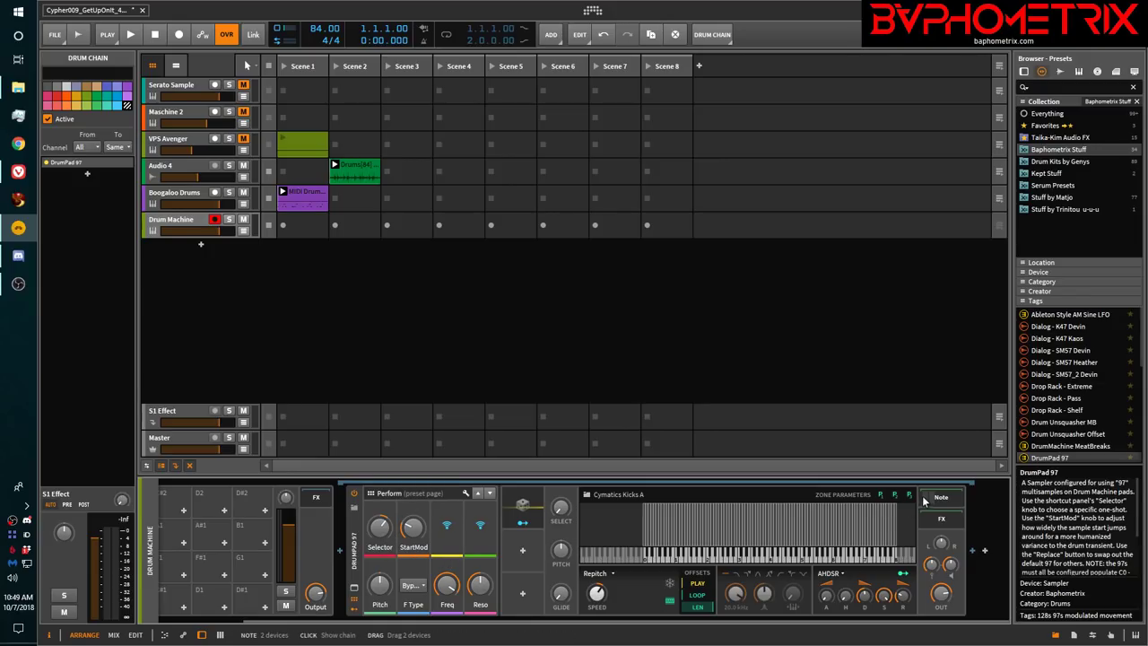
drag(795, 619, 888, 618)
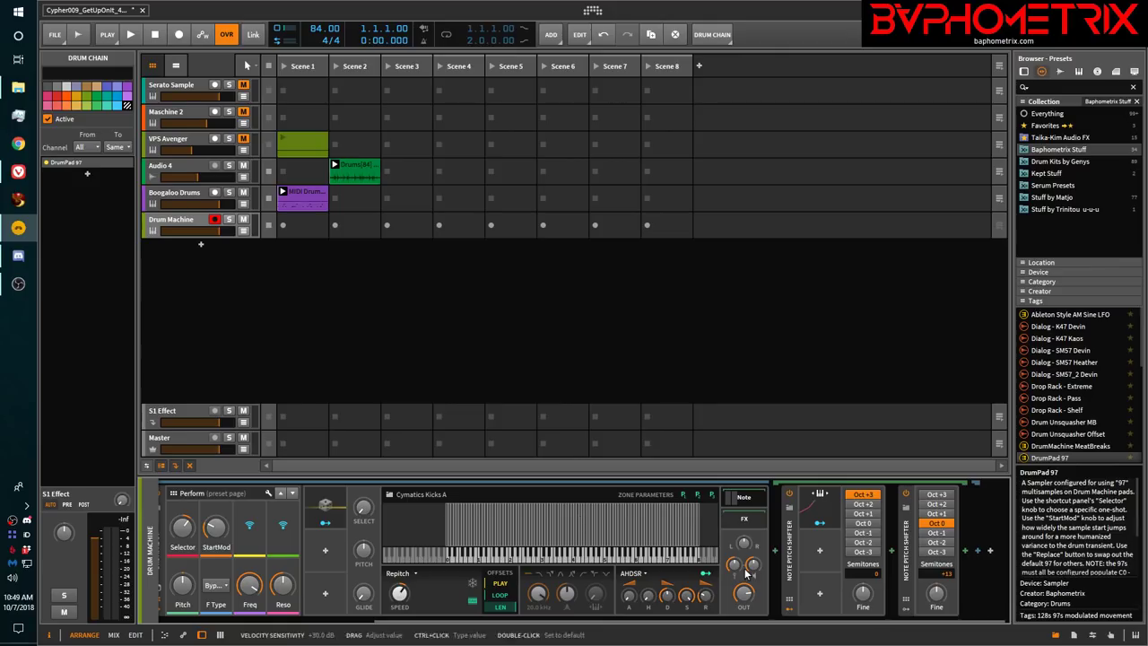
drag(783, 623, 709, 623)
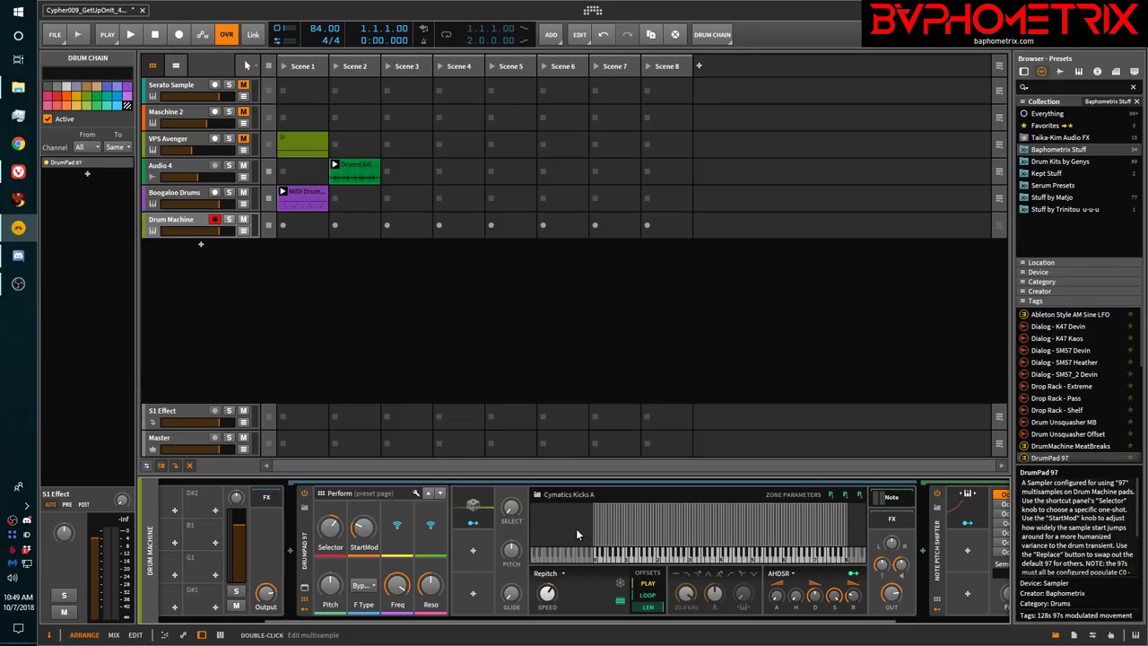
drag(484, 623, 412, 622)
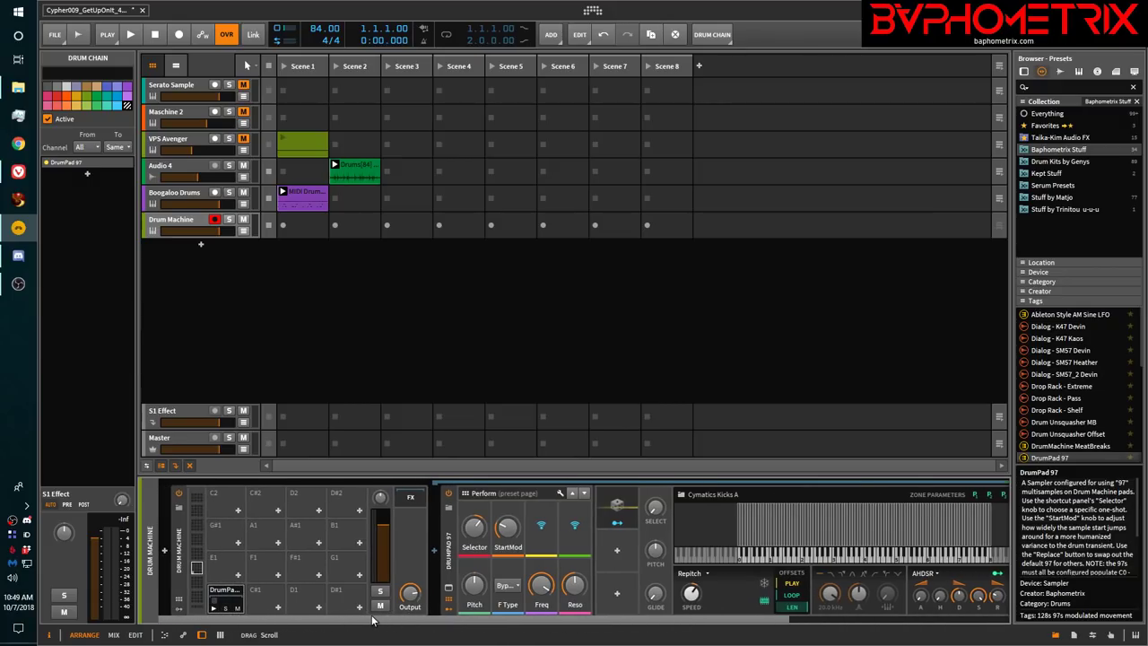
Vary the StartMod and Selector controls of DrumPad 97 to audition different kick one-shots
click(506, 528)
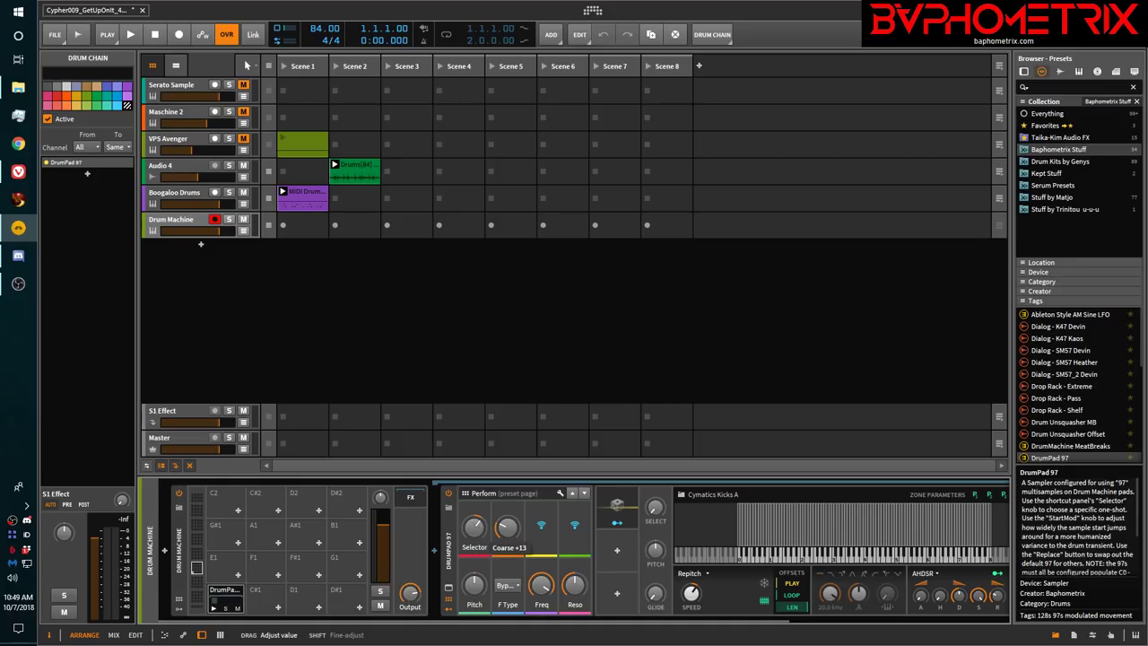
drag(507, 528, 507, 555)
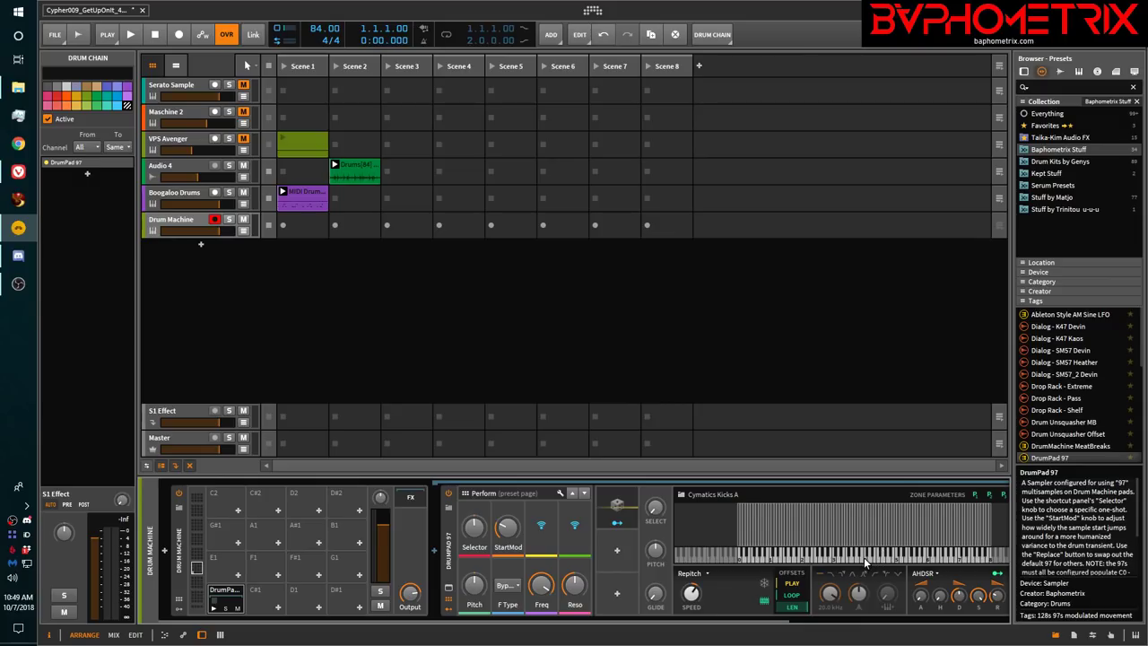
drag(479, 531, 479, 547)
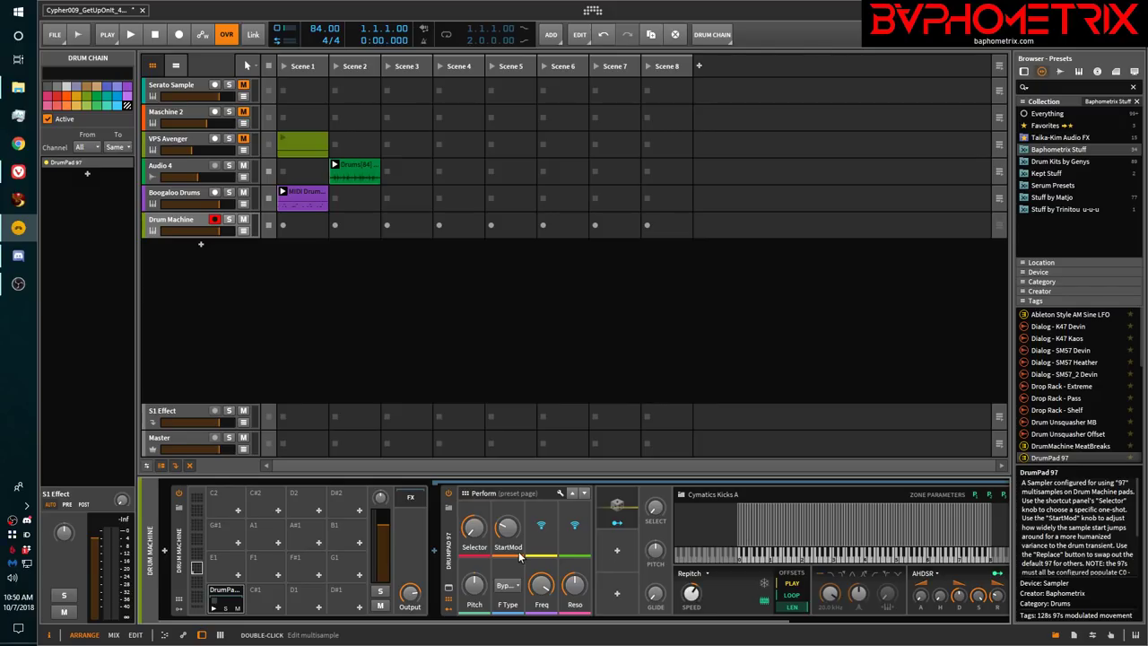
drag(475, 530, 475, 526)
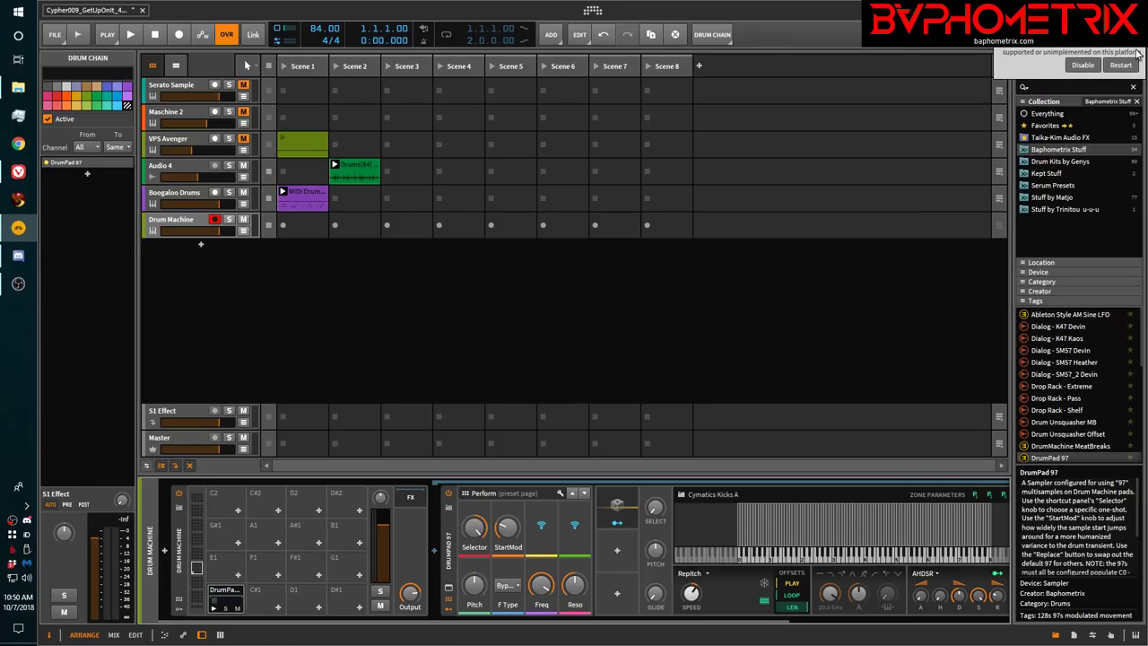
Choose to restart from the error notification and lower the Drum Machine track's volume
click(1121, 66)
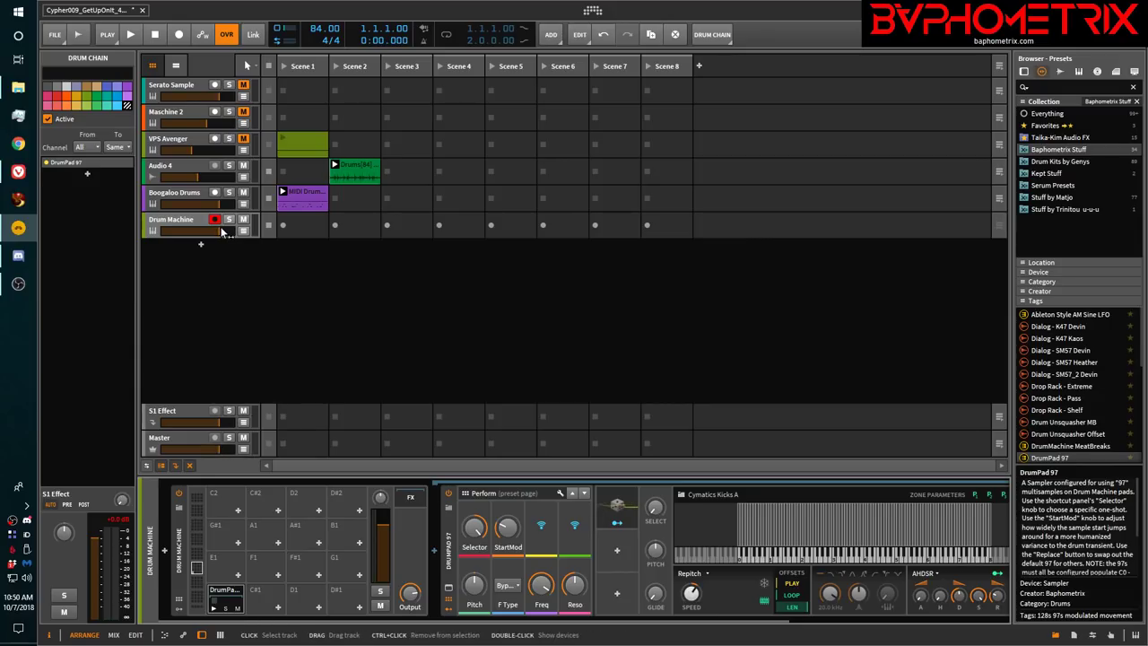
drag(219, 232, 200, 233)
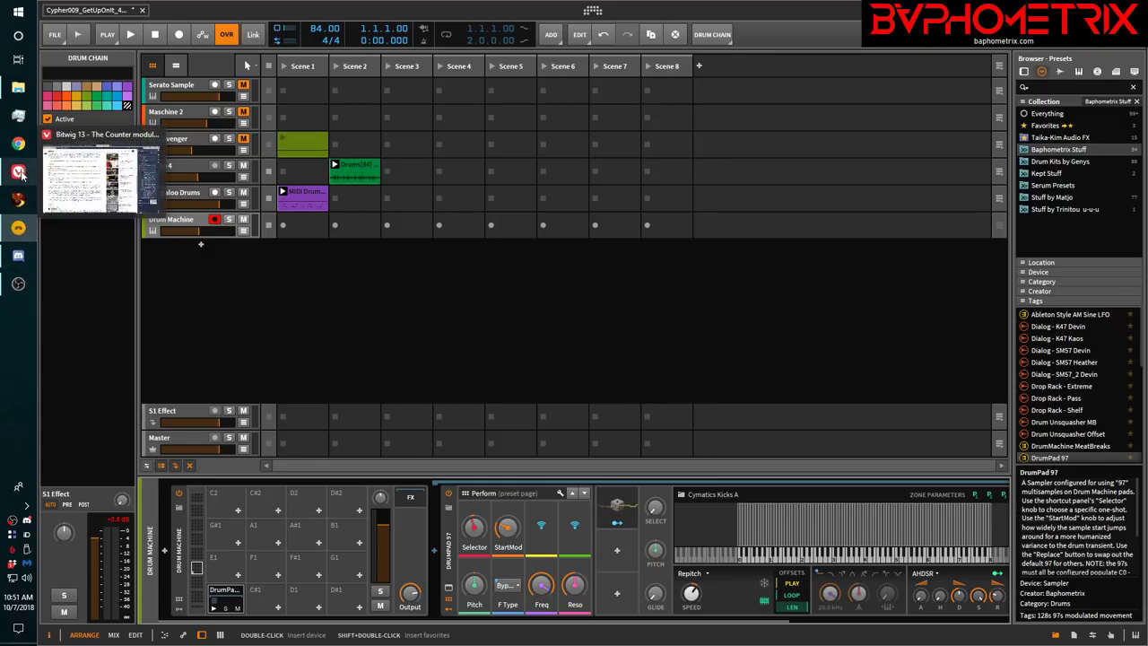
Switch to the web browser, look up "How to create a DrumPad 97" in The Bitwig Handbook, and return to Bitwig Studio
click(49, 172)
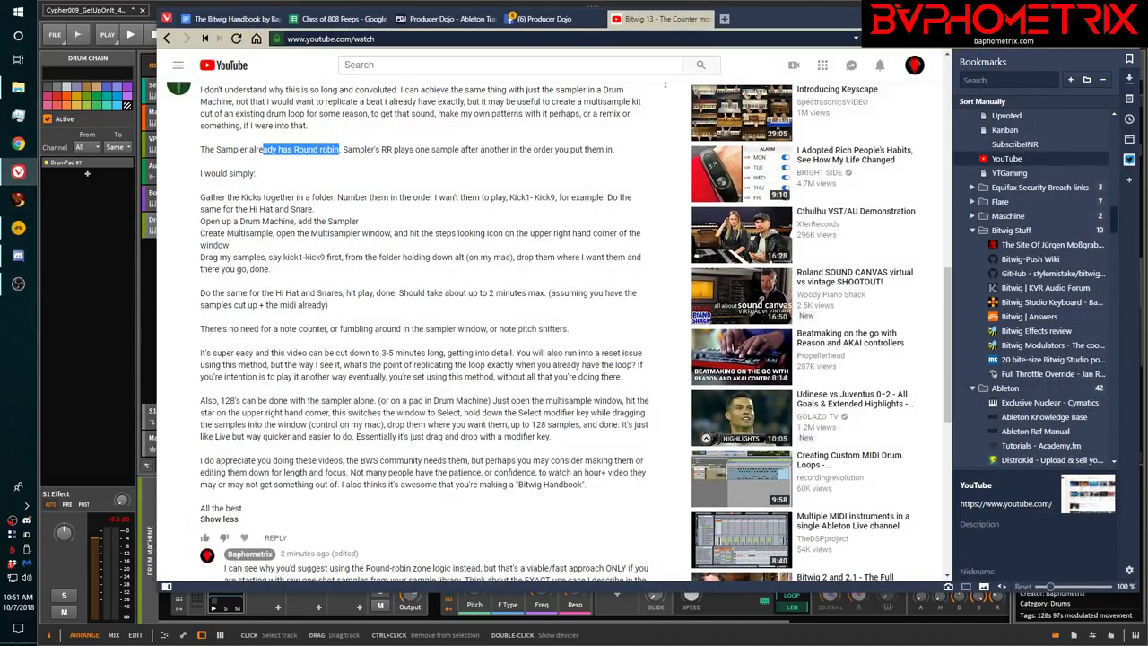
click(235, 20)
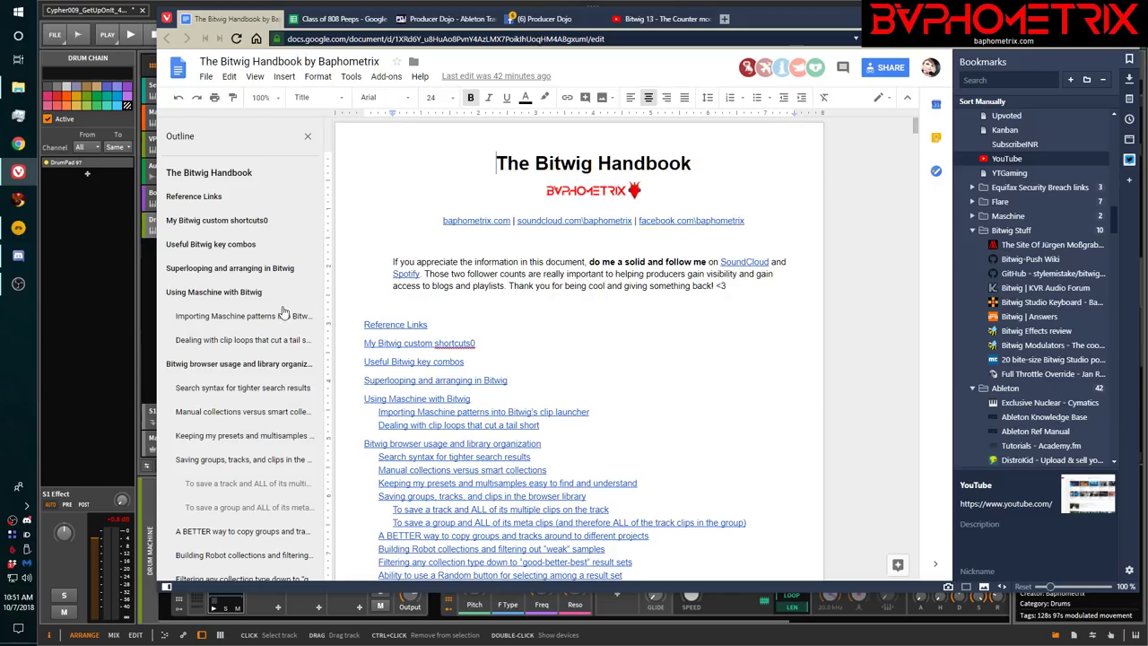
scroll(444, 379, down, 3)
scroll(444, 379, down, 2)
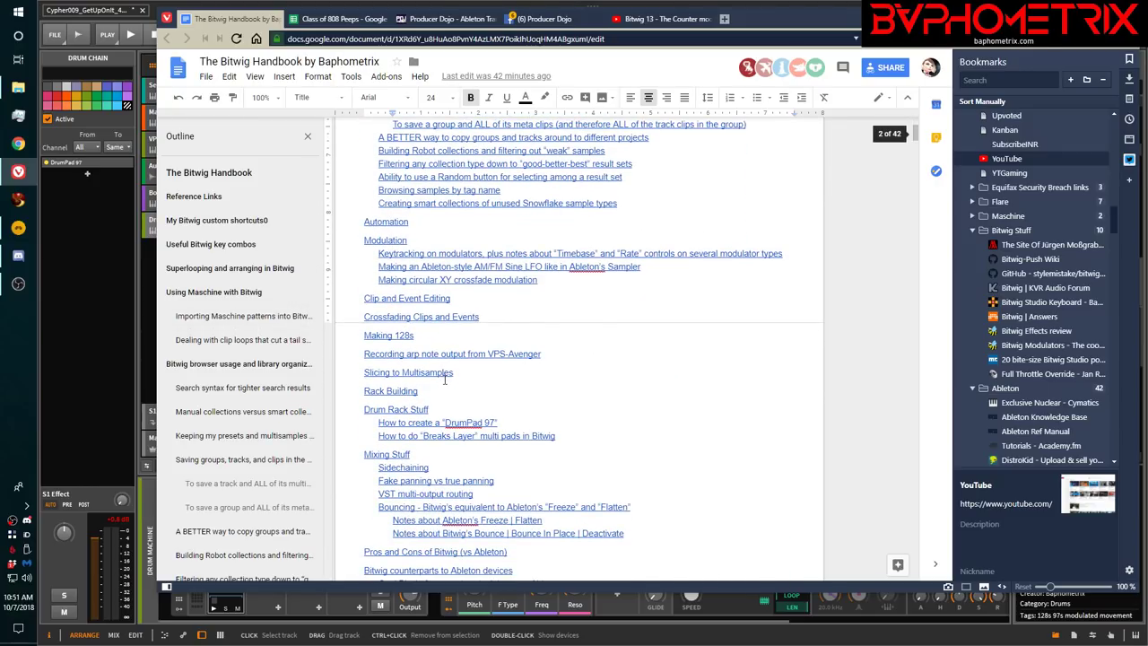
click(402, 423)
click(410, 441)
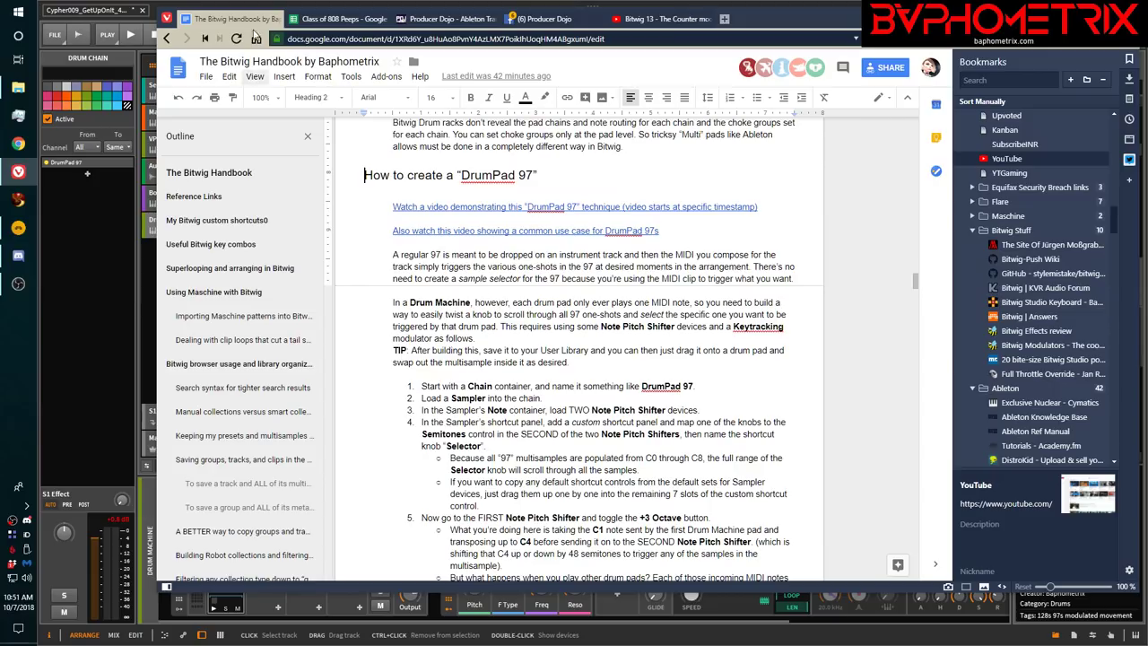
click(60, 290)
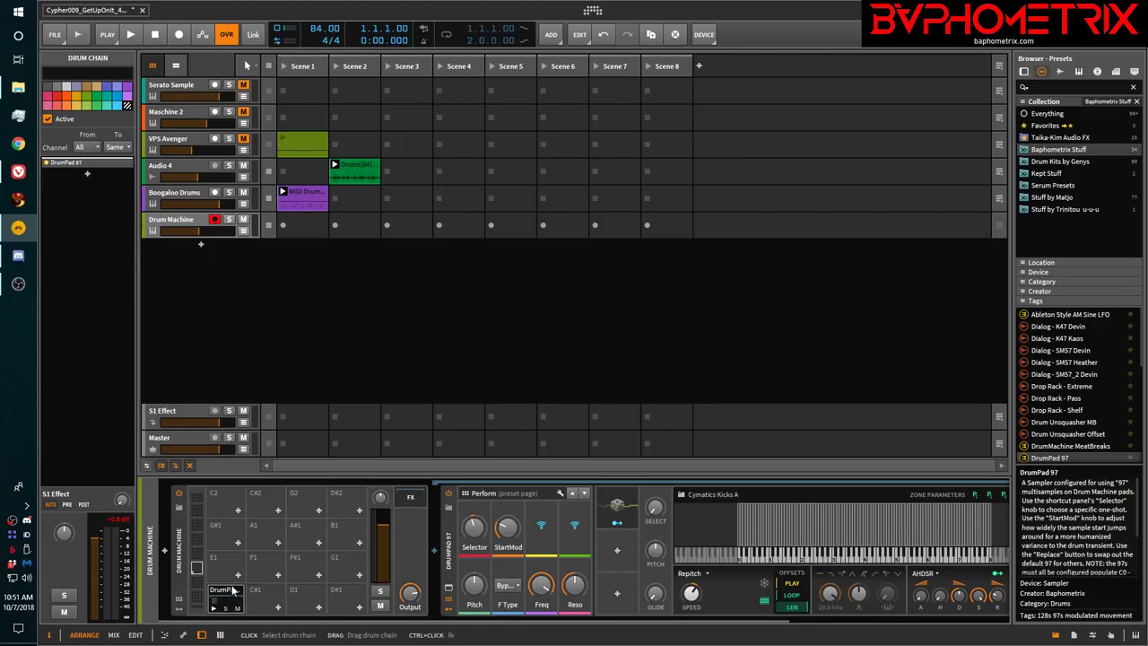
Copy the DrumPad 97 from the C1 pad onto the F1 and D1 pads of the Drum Machine
drag(227, 598, 266, 563)
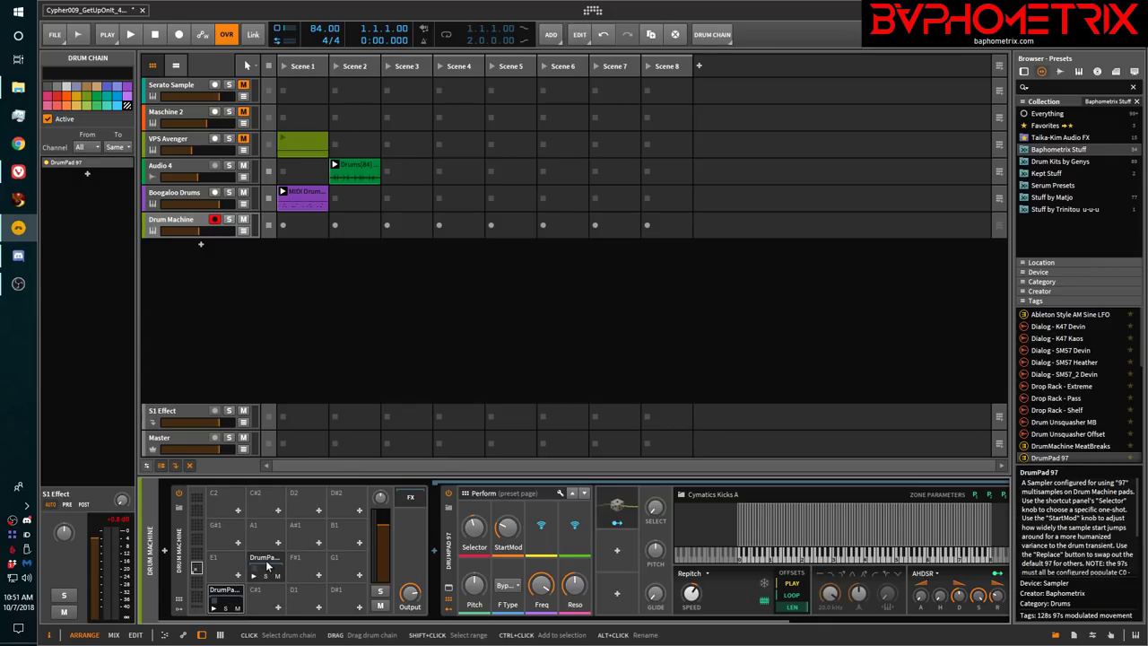
click(266, 563)
drag(267, 563, 305, 595)
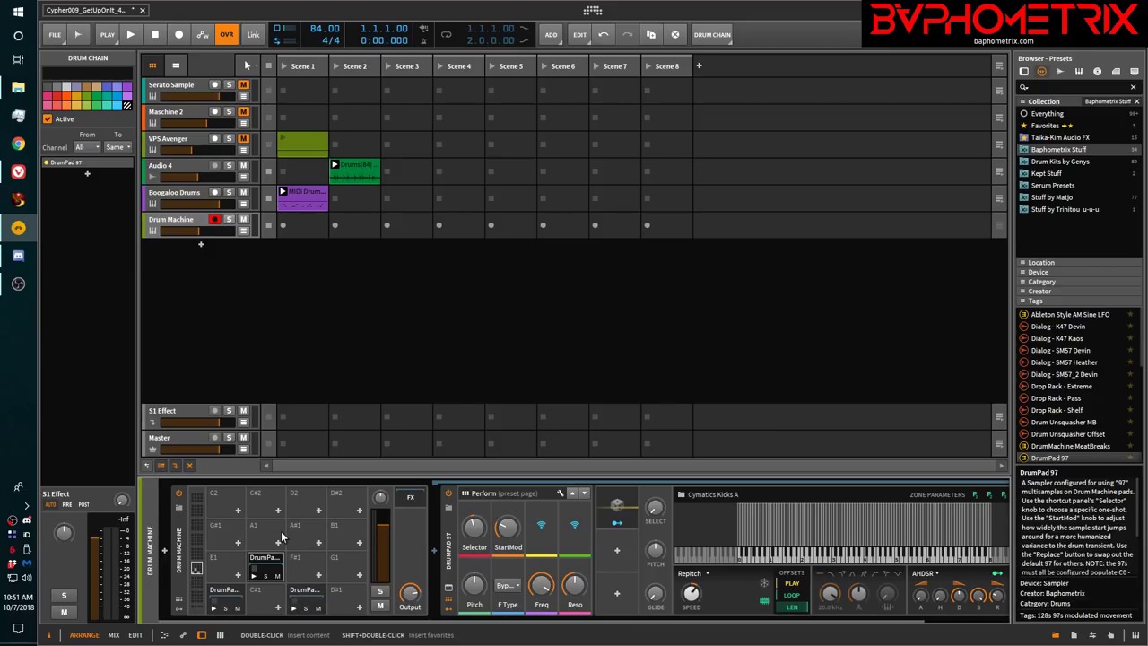
Replace the F1 pad's DrumPad 97 multisample with 97 - Drums_HatClosed_illGates_A from the Multisamples browser
click(258, 562)
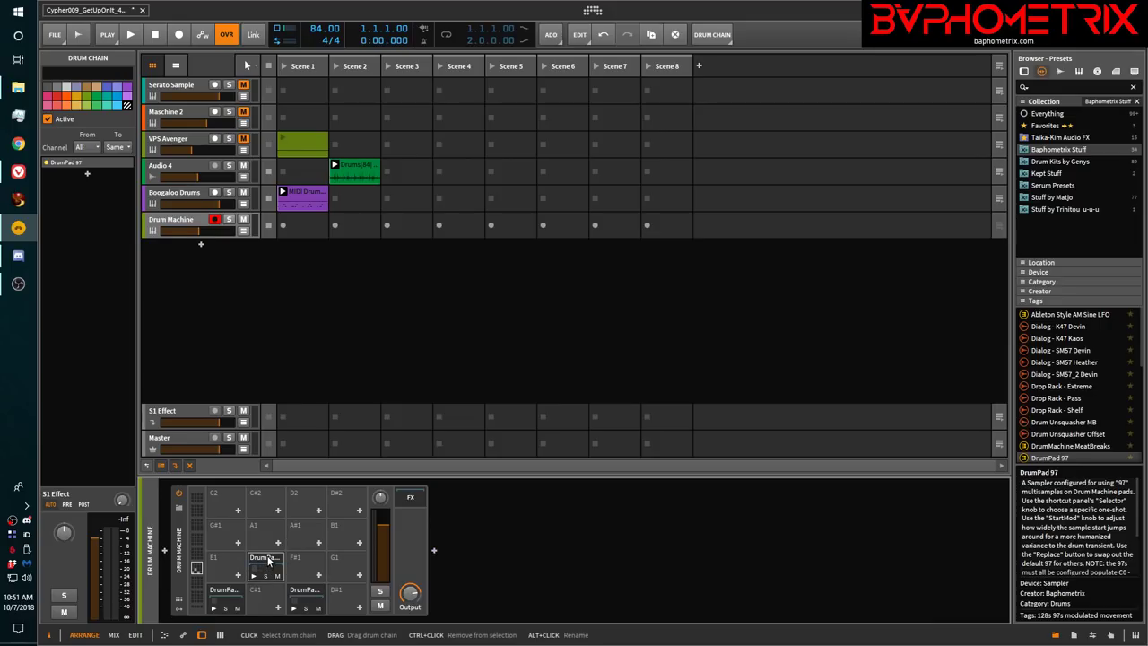
click(269, 567)
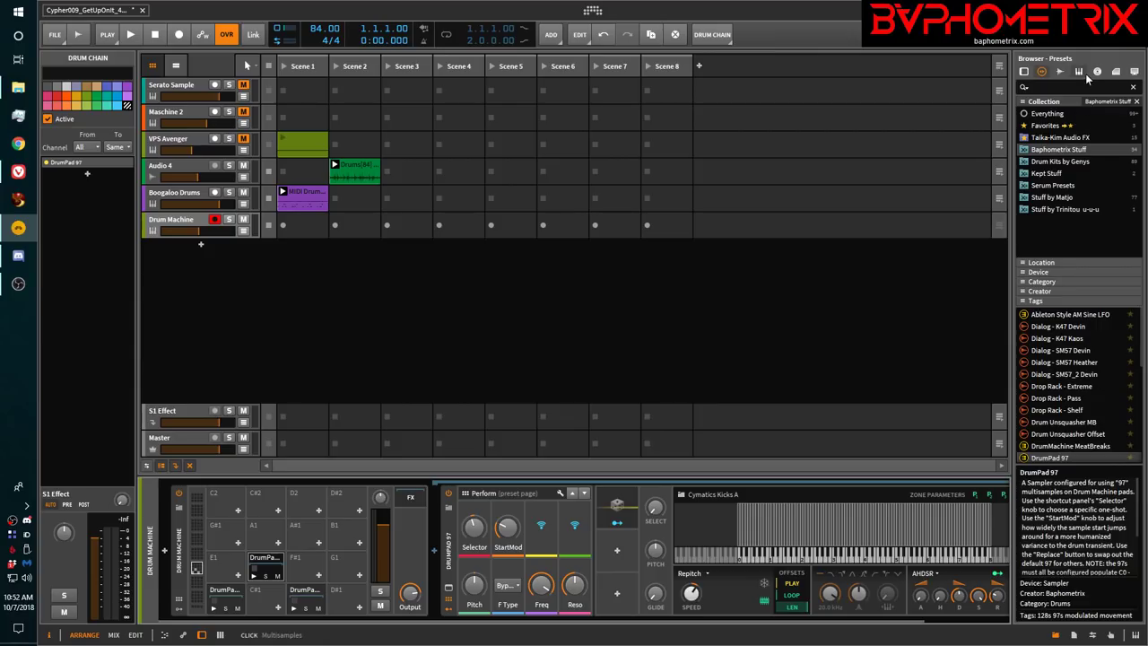
click(1079, 71)
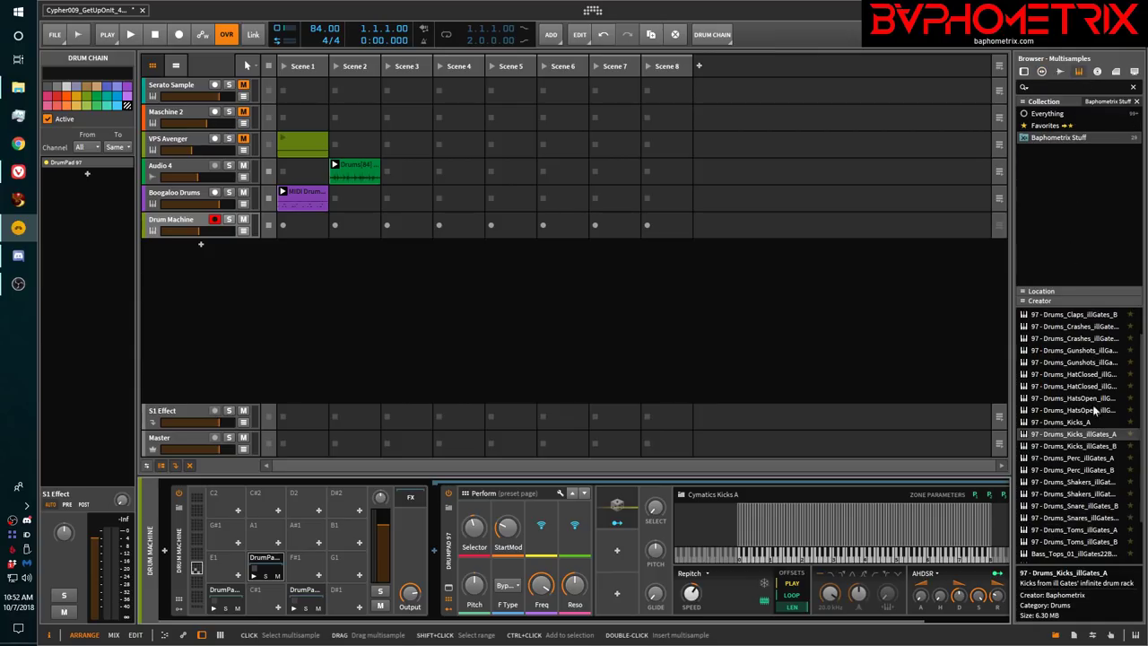
click(1066, 375)
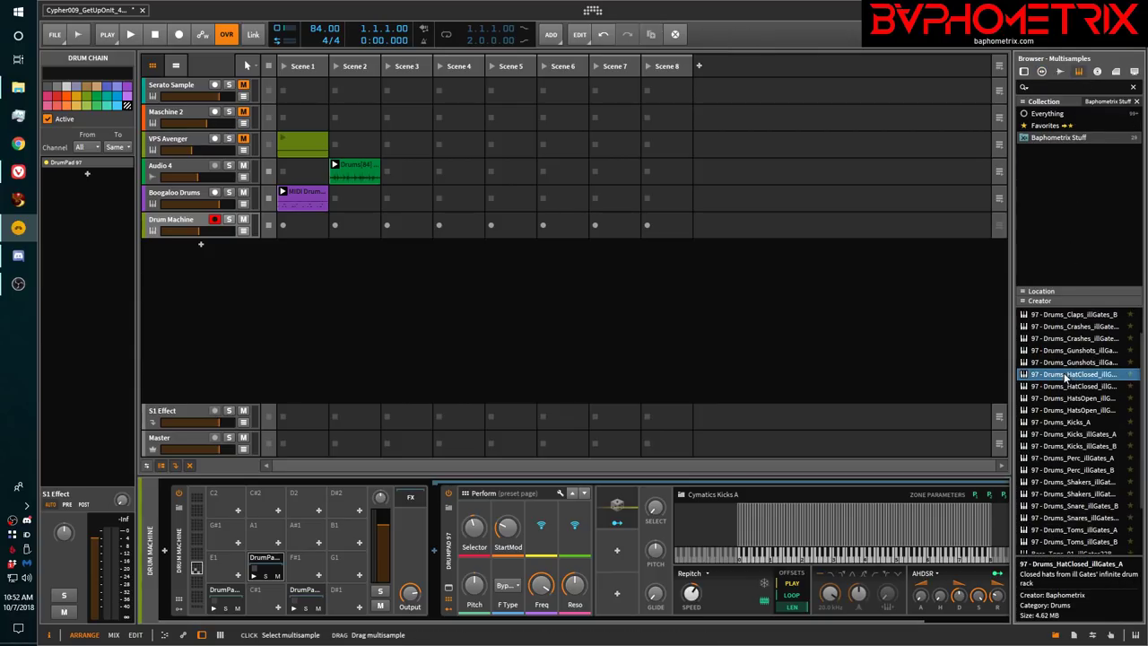
click(910, 519)
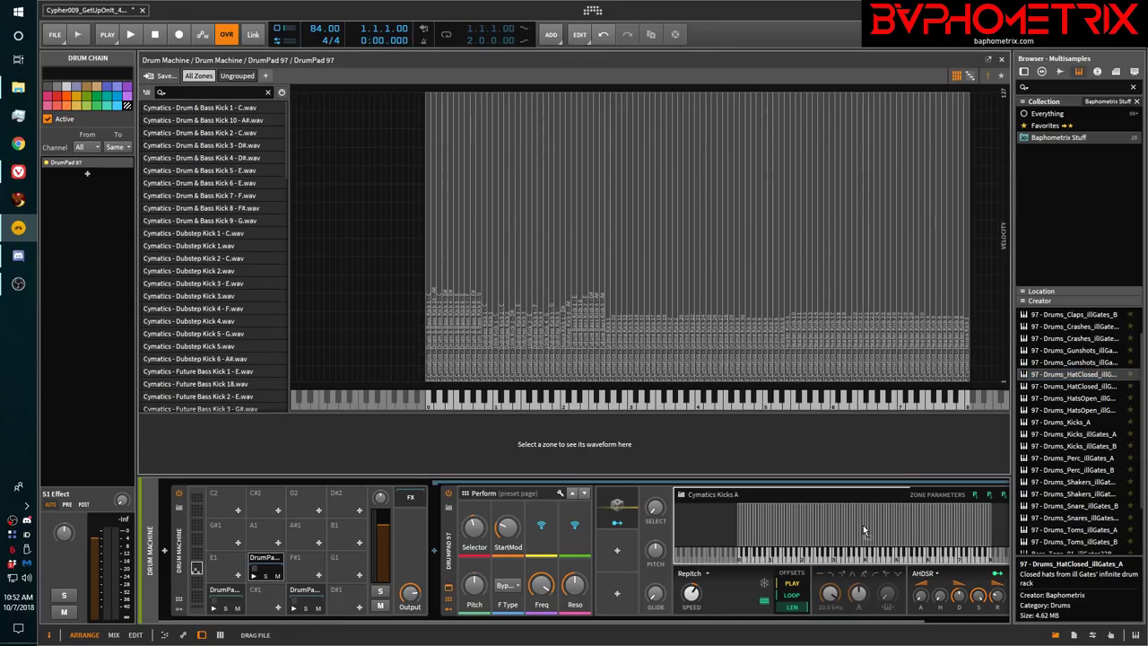
click(862, 525)
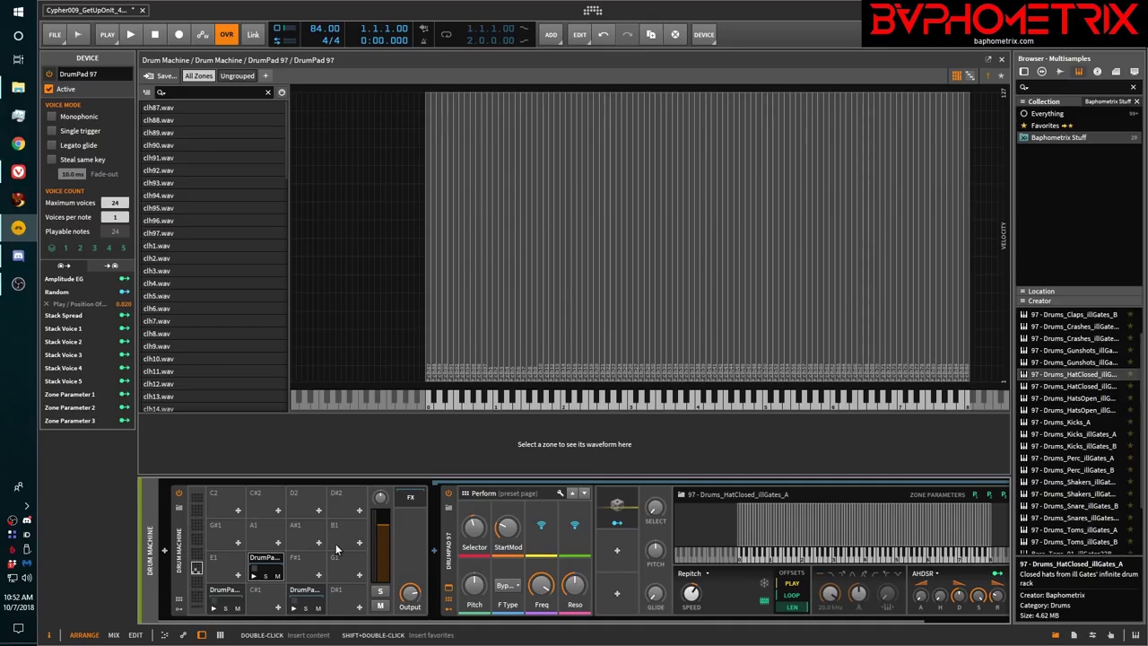
Play the F1 pad repeatedly while changing its Selector value to audition different closed hat one-shots
click(273, 563)
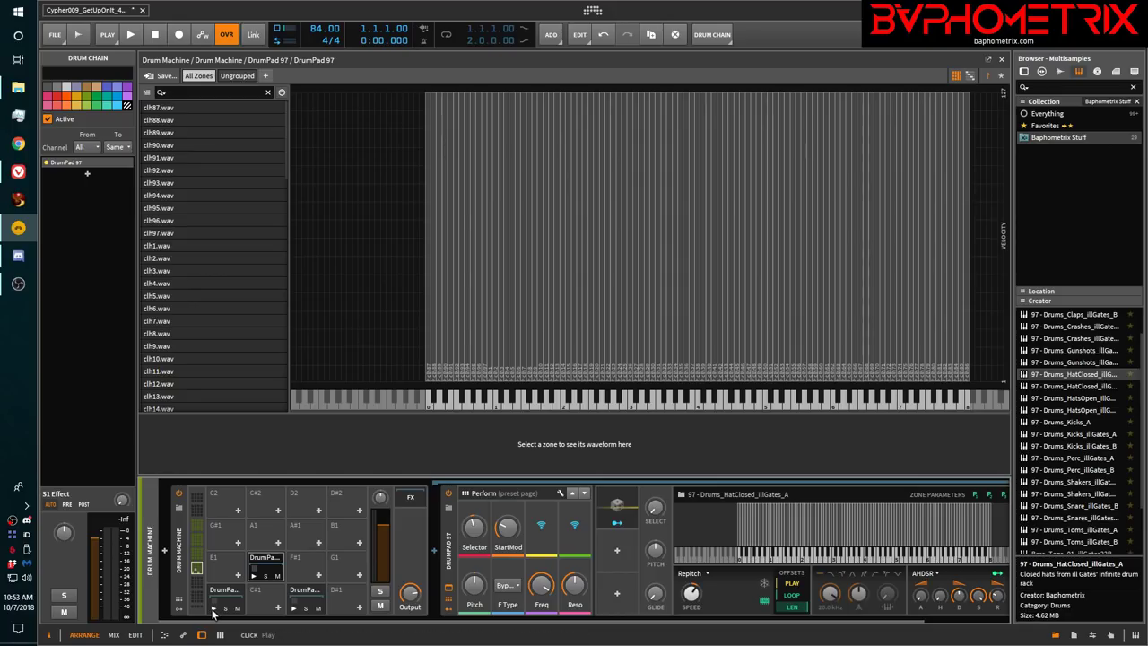
click(254, 577)
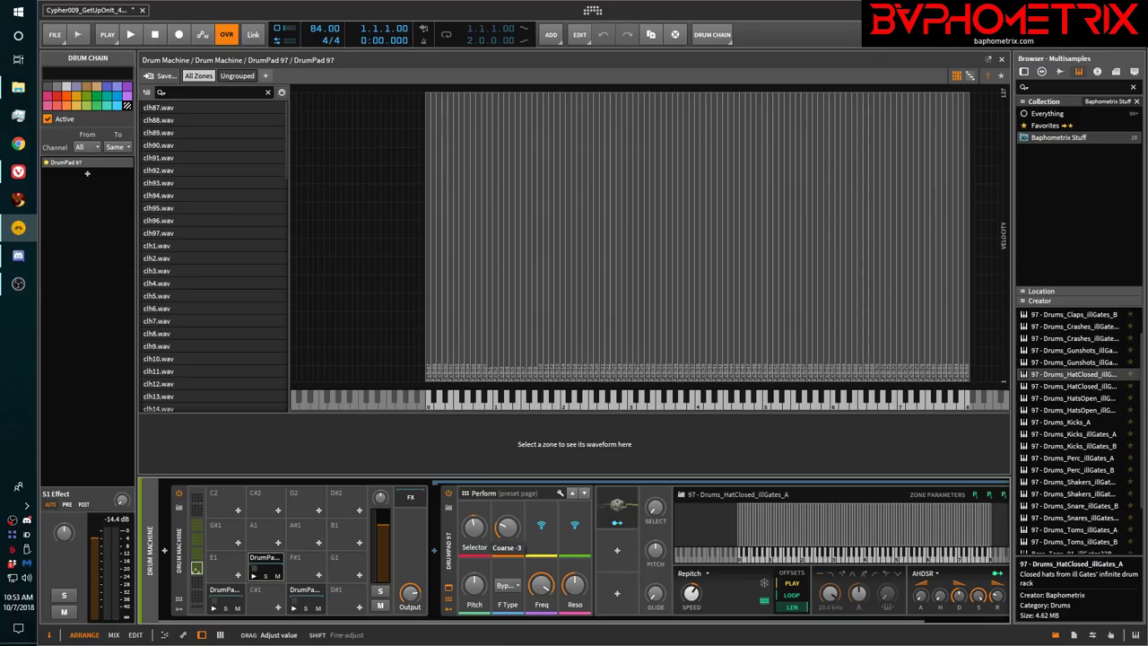
drag(507, 527, 507, 527)
click(254, 574)
click(254, 575)
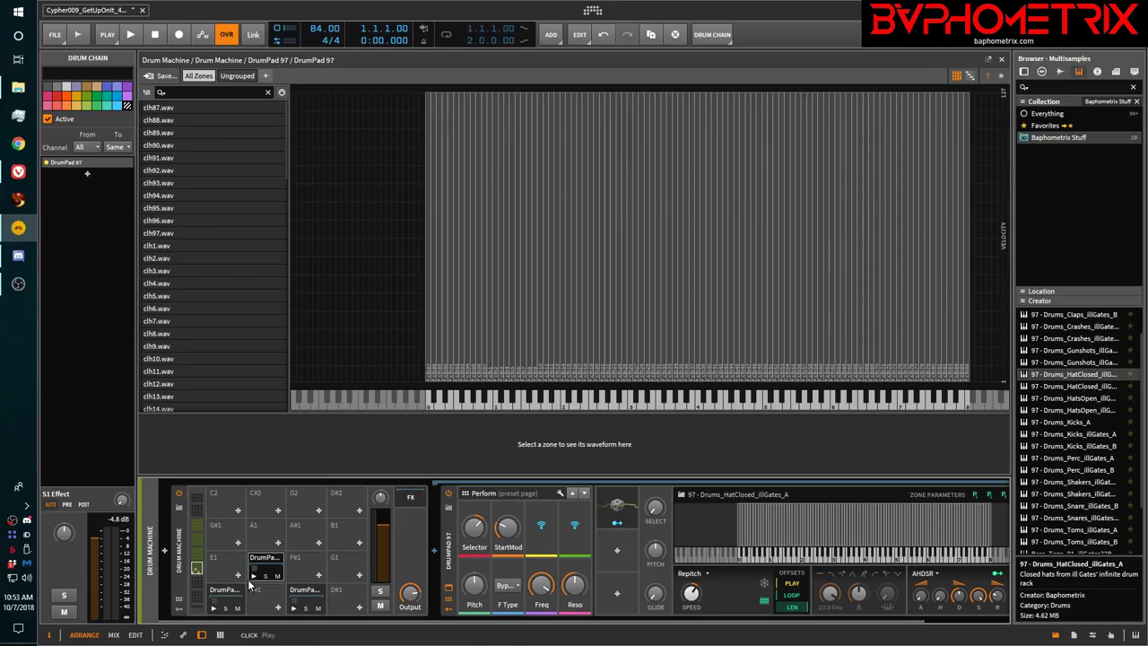
Add a second Random modulator to the F1 pad's DrumPad 97 and show its detail settings
drag(403, 621, 375, 627)
drag(574, 625, 672, 630)
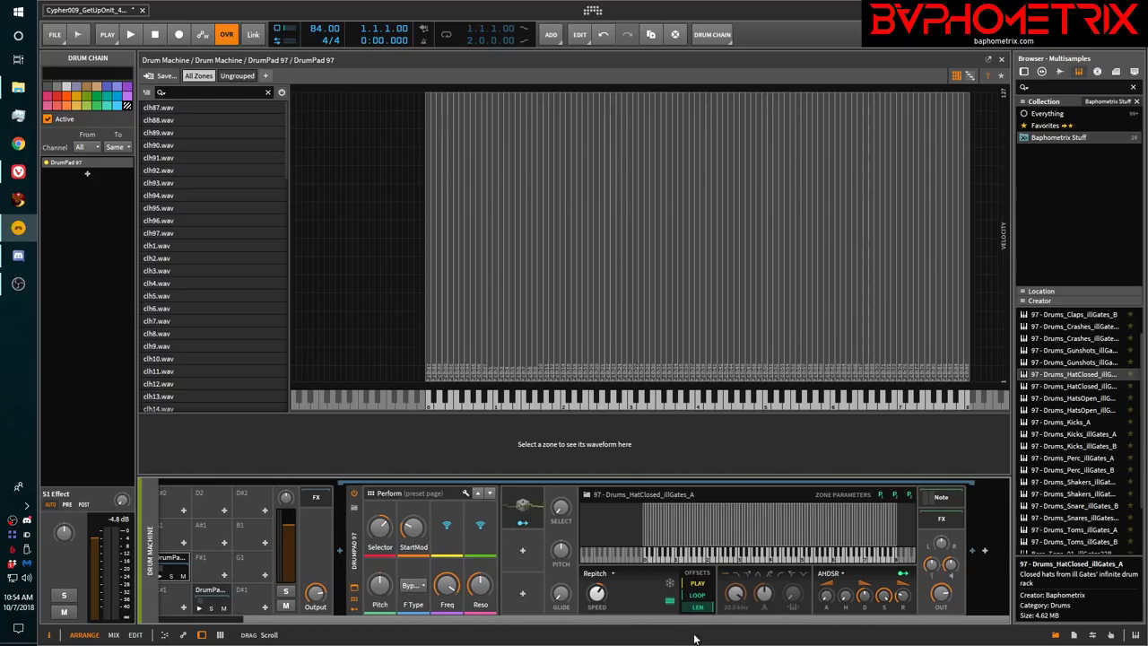
click(523, 552)
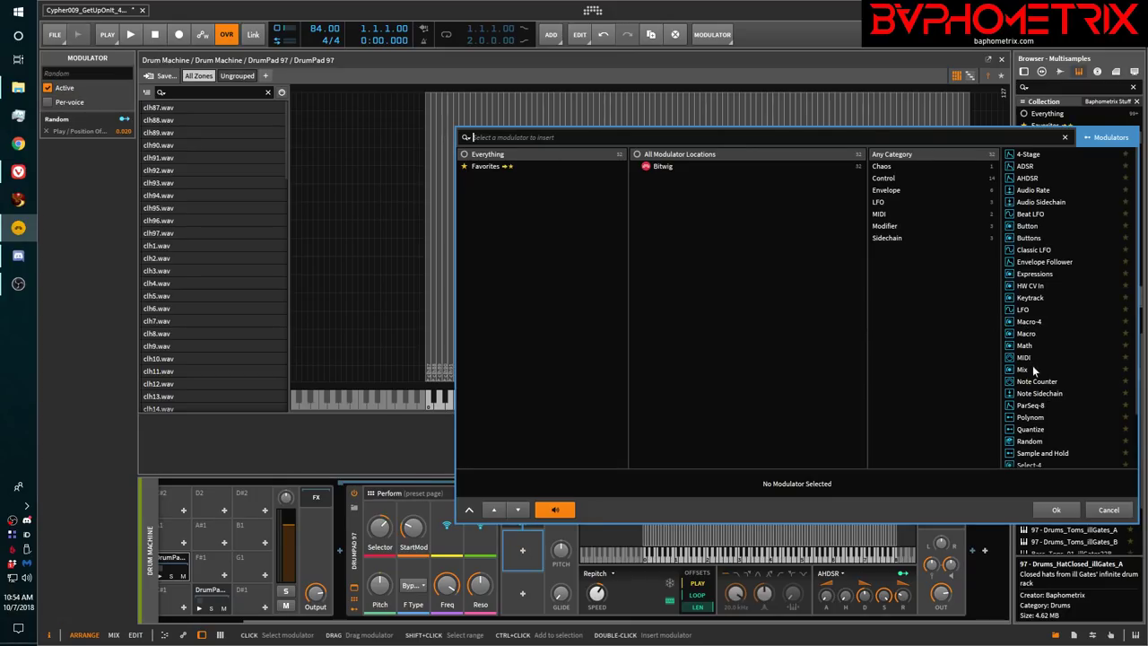
click(1029, 441)
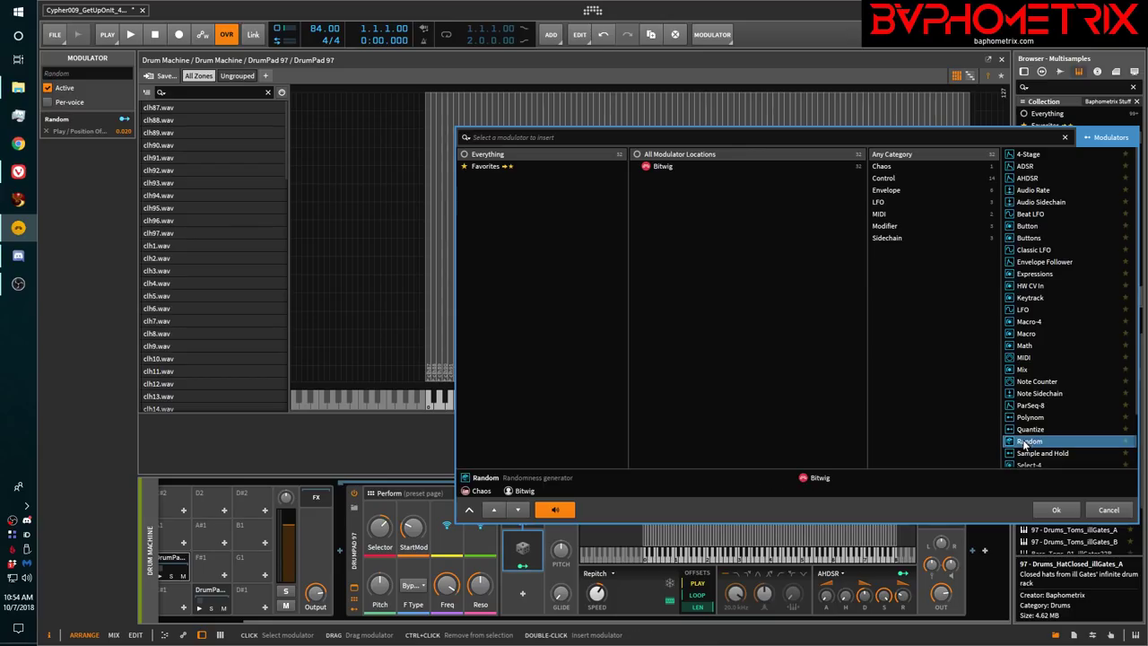
click(1055, 510)
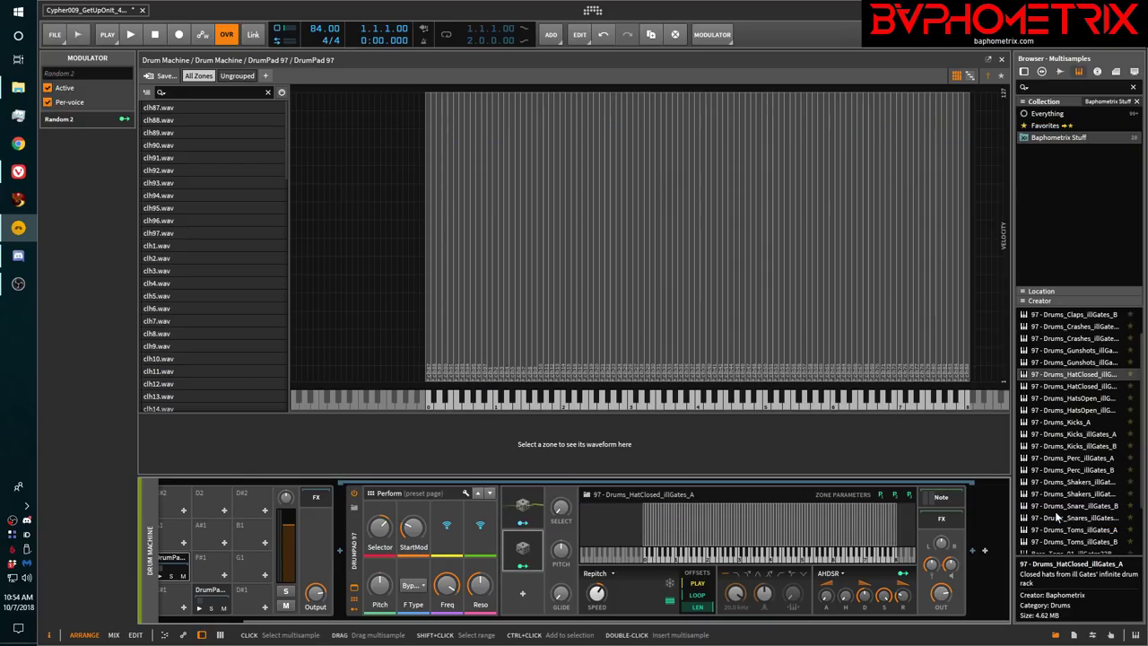
click(539, 551)
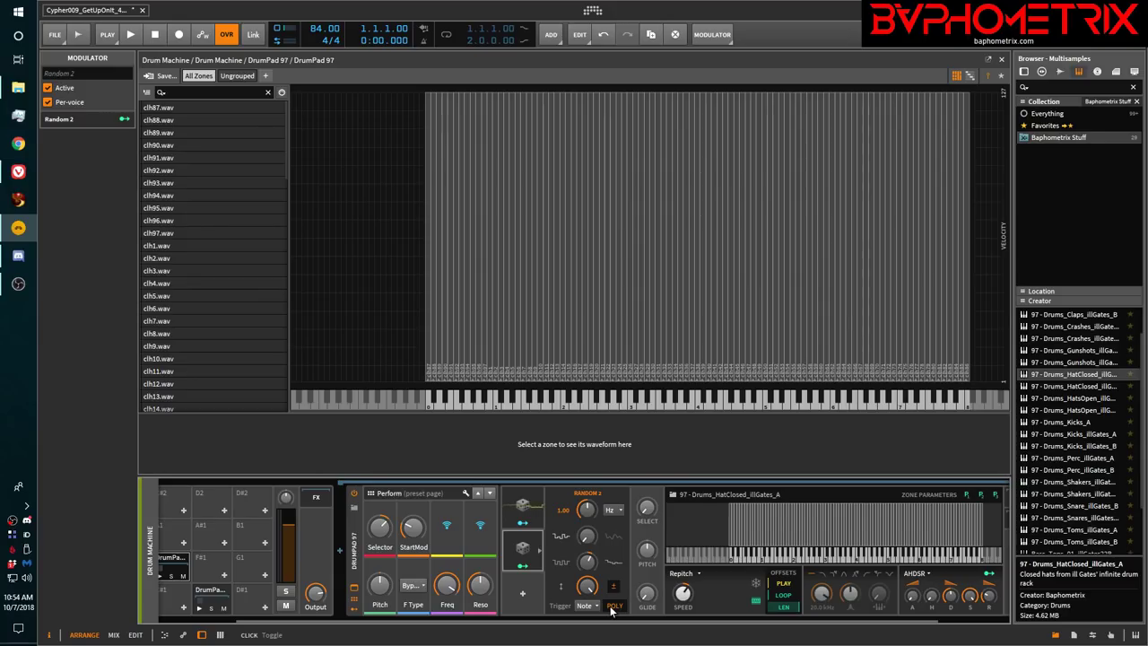
Trigger the F1 pad again and turn the DrumPad 97 Selector down to its minimum
drag(443, 627, 362, 615)
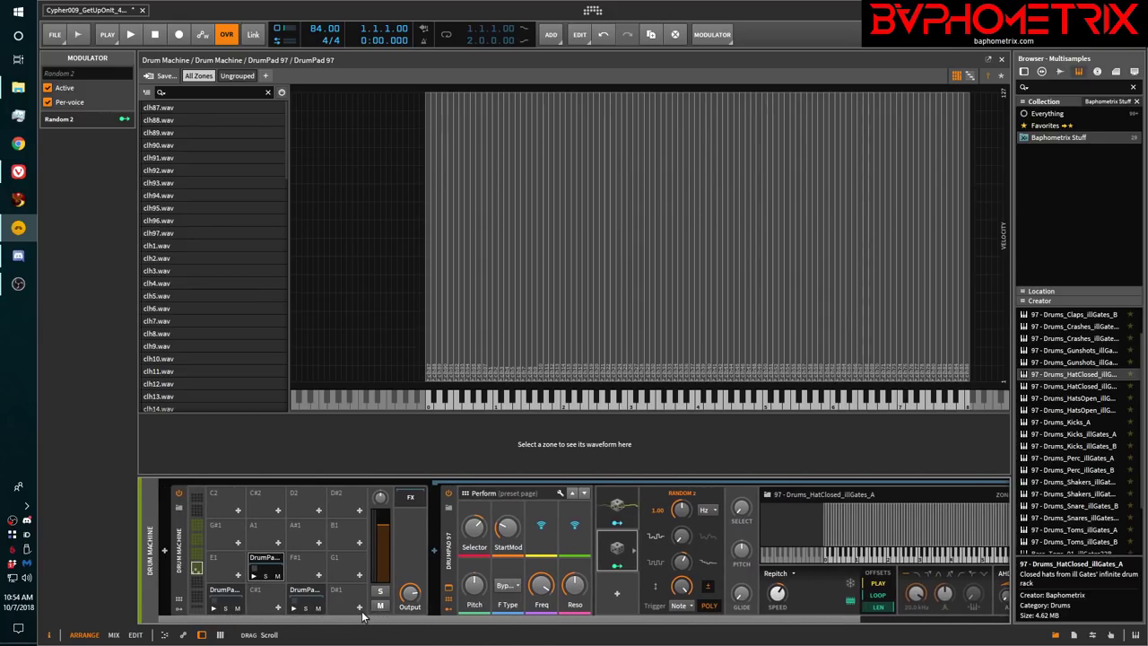
click(253, 576)
scroll(832, 628, right, 3)
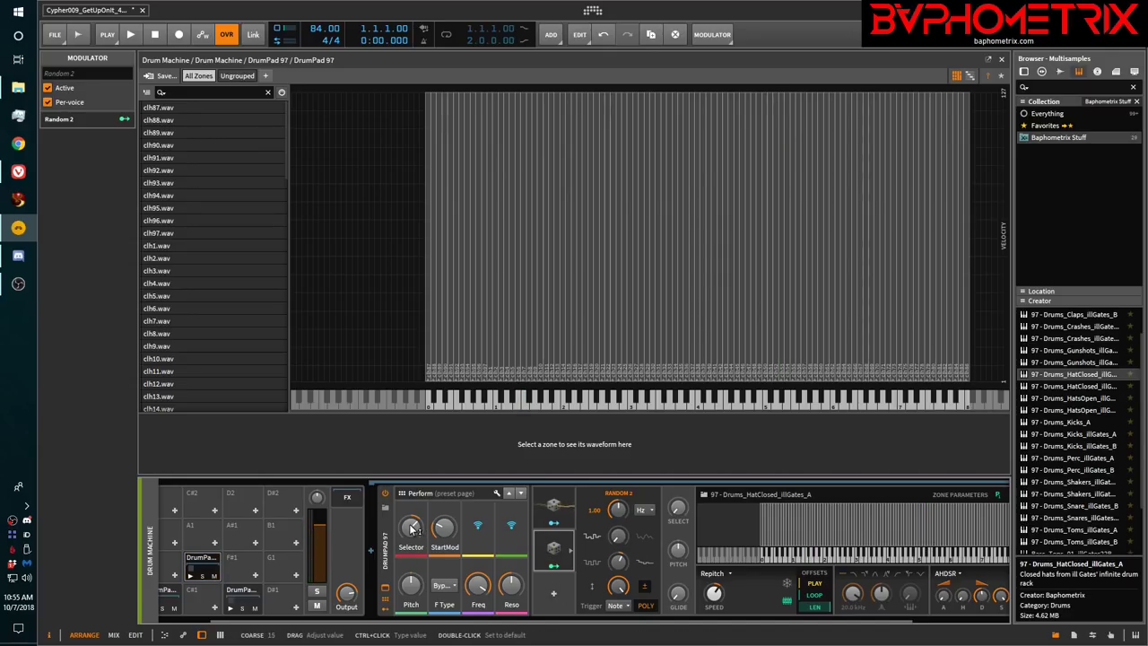
drag(443, 527, 443, 525)
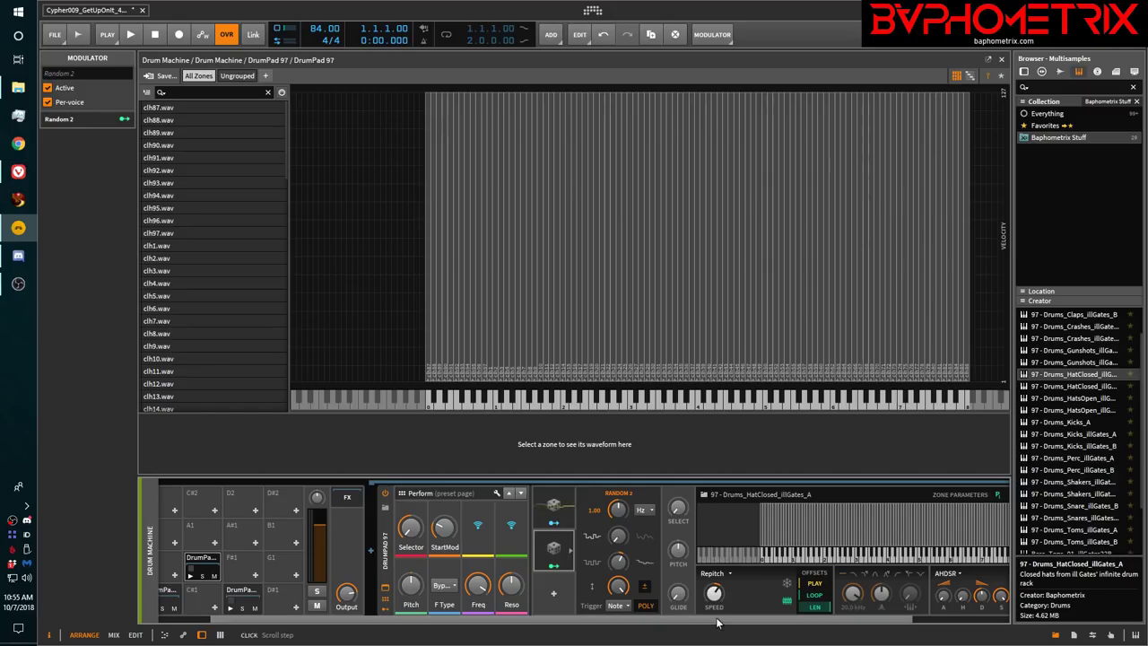
Turn off polyphonic mode on the second Random modulator, keeping the Hz timebase and the Note trigger
drag(720, 625, 747, 622)
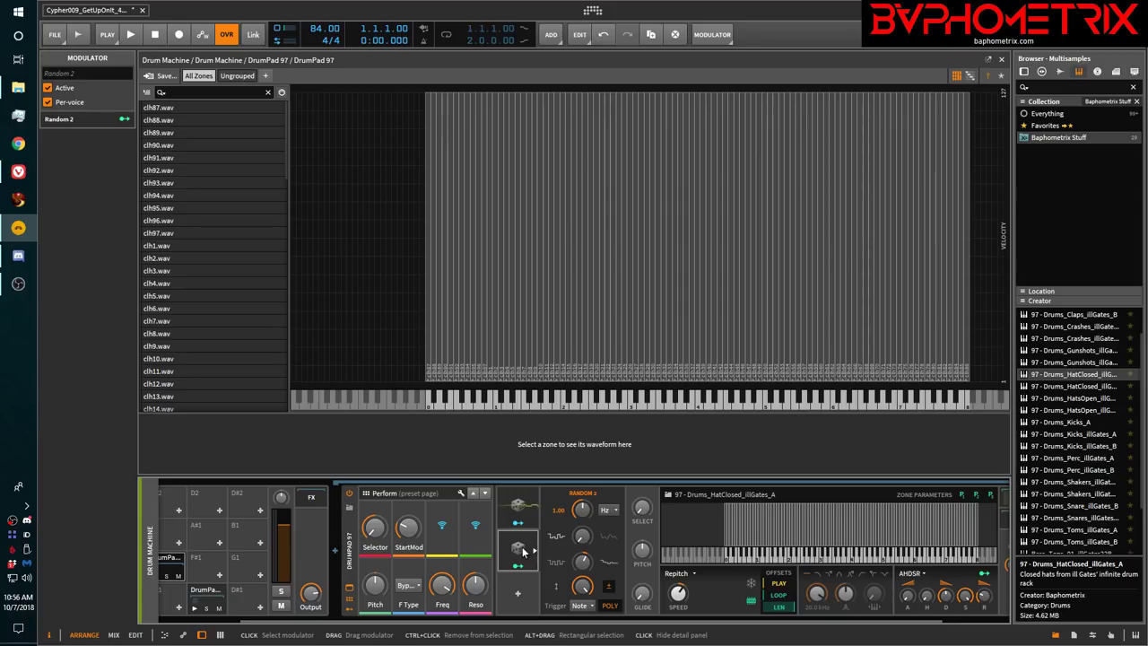
click(611, 607)
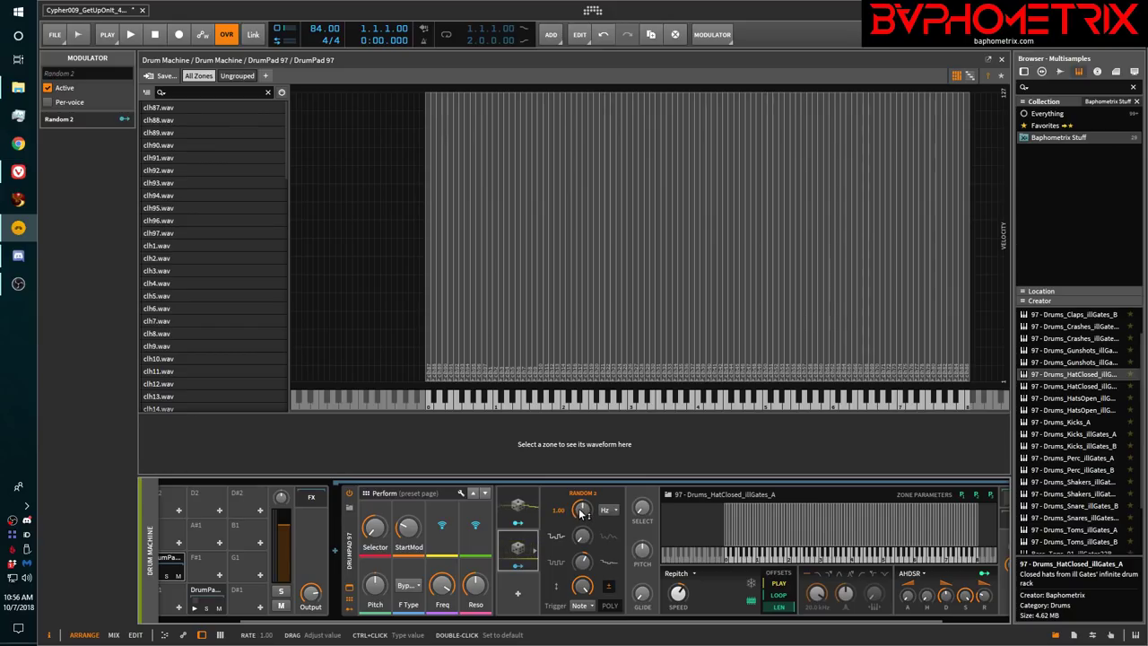
click(608, 510)
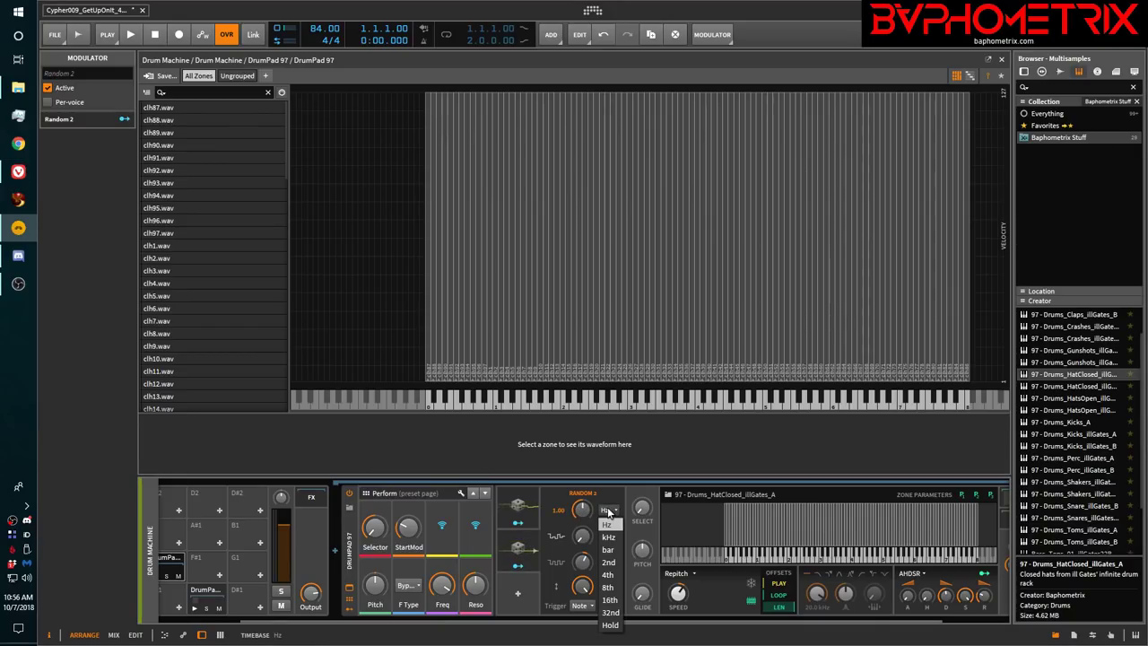
click(608, 520)
click(581, 605)
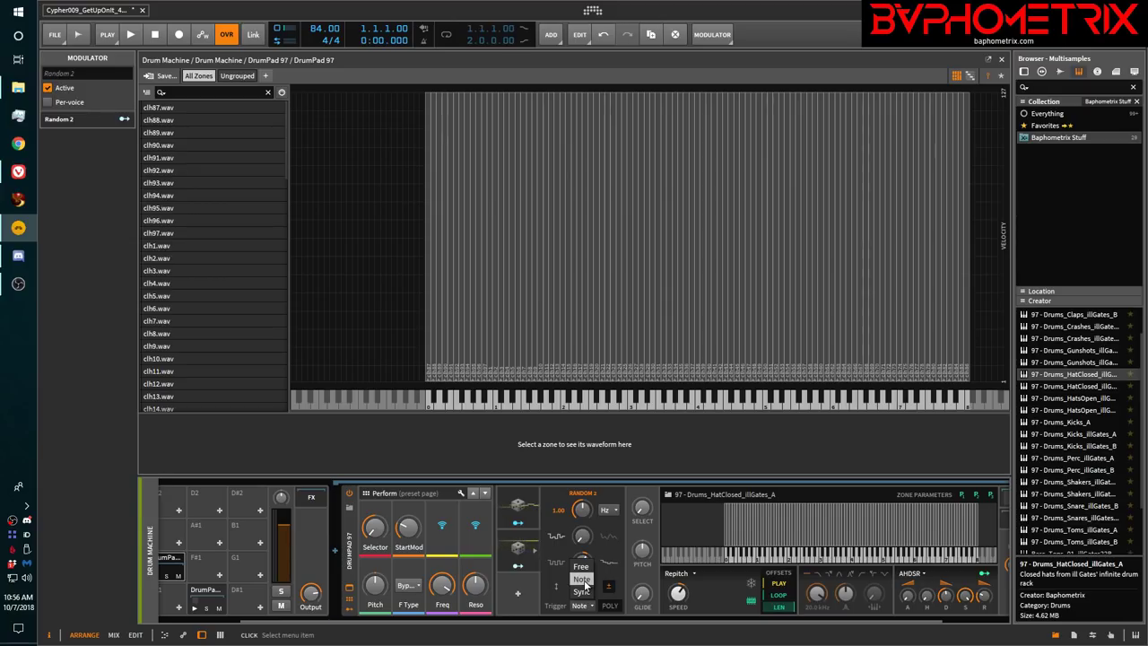
click(583, 579)
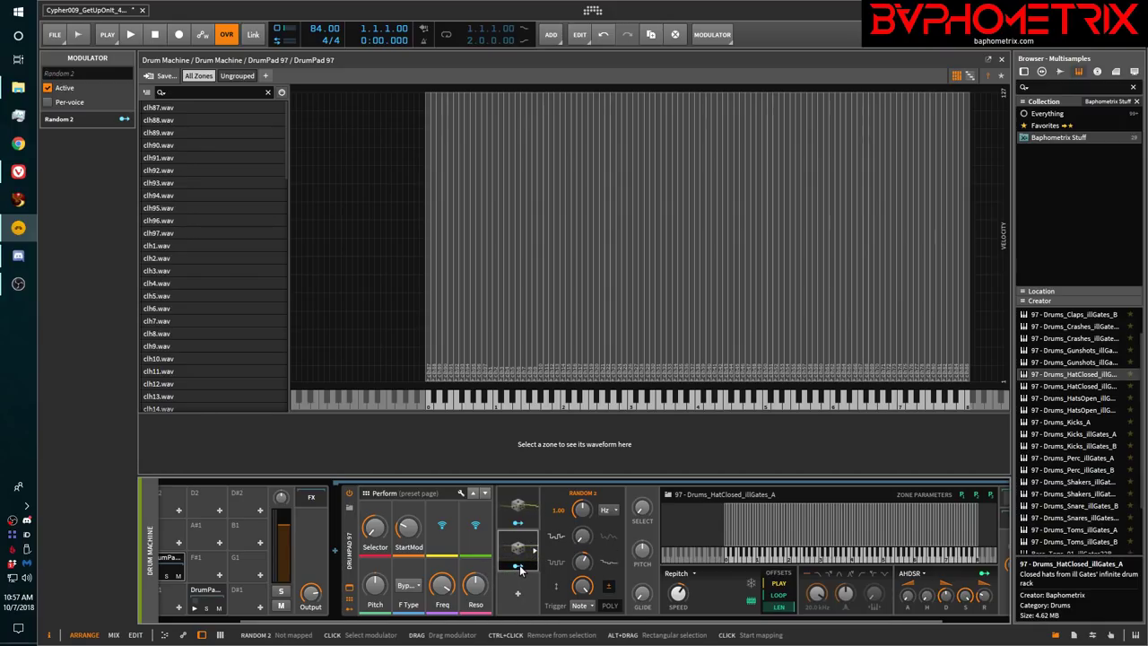
Open DrumPad 97's Note chain to show its two Note Pitch Shifters, and hide the browser and inspector
scroll(639, 625, down, 2)
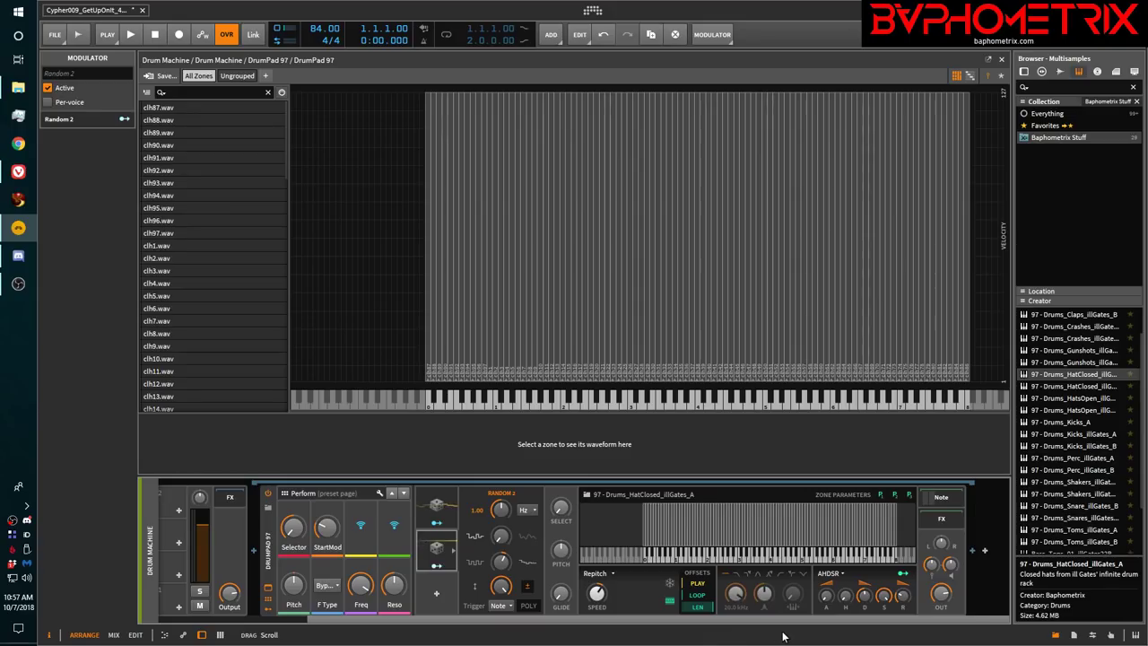
click(951, 498)
scroll(863, 622, down, 5)
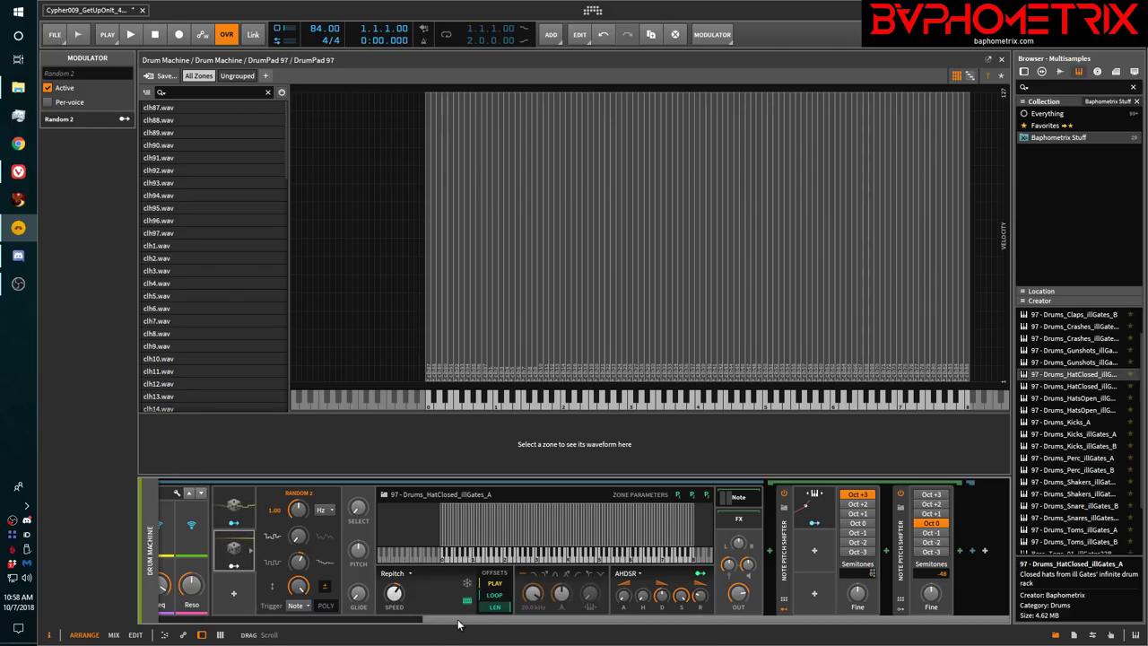
drag(453, 617, 423, 628)
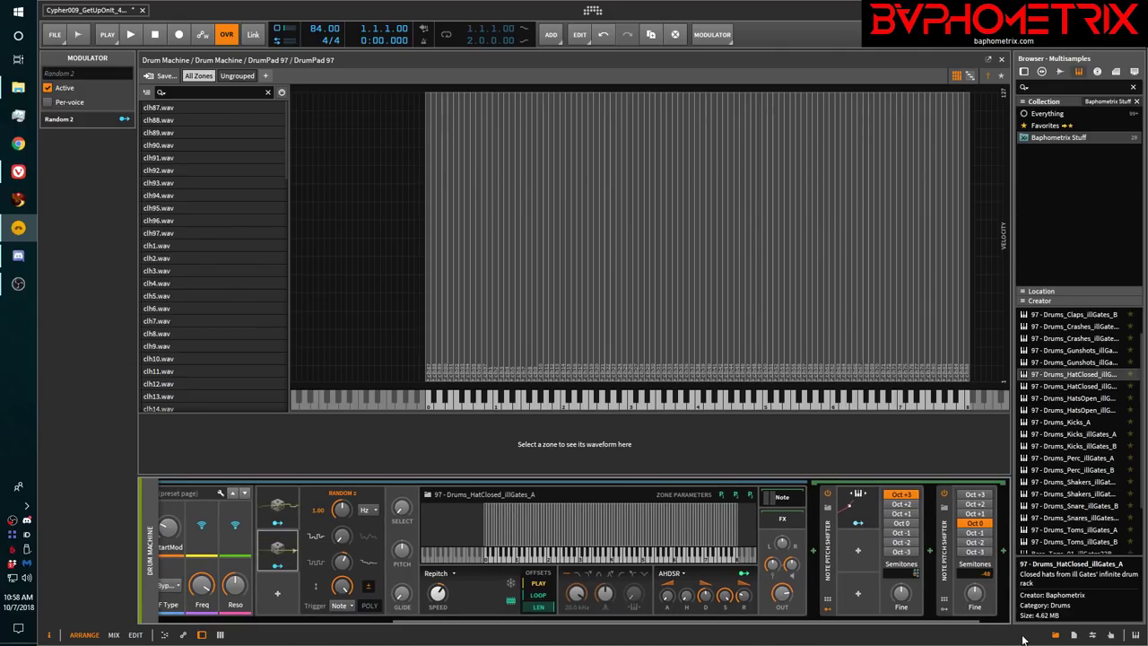
click(1056, 635)
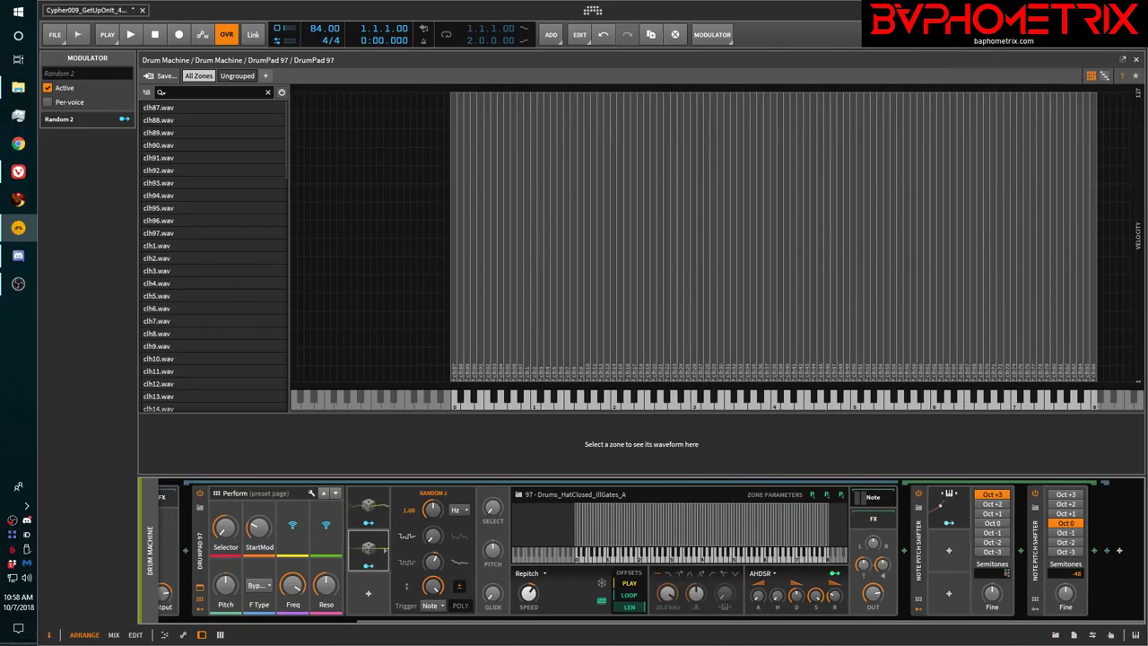
click(49, 636)
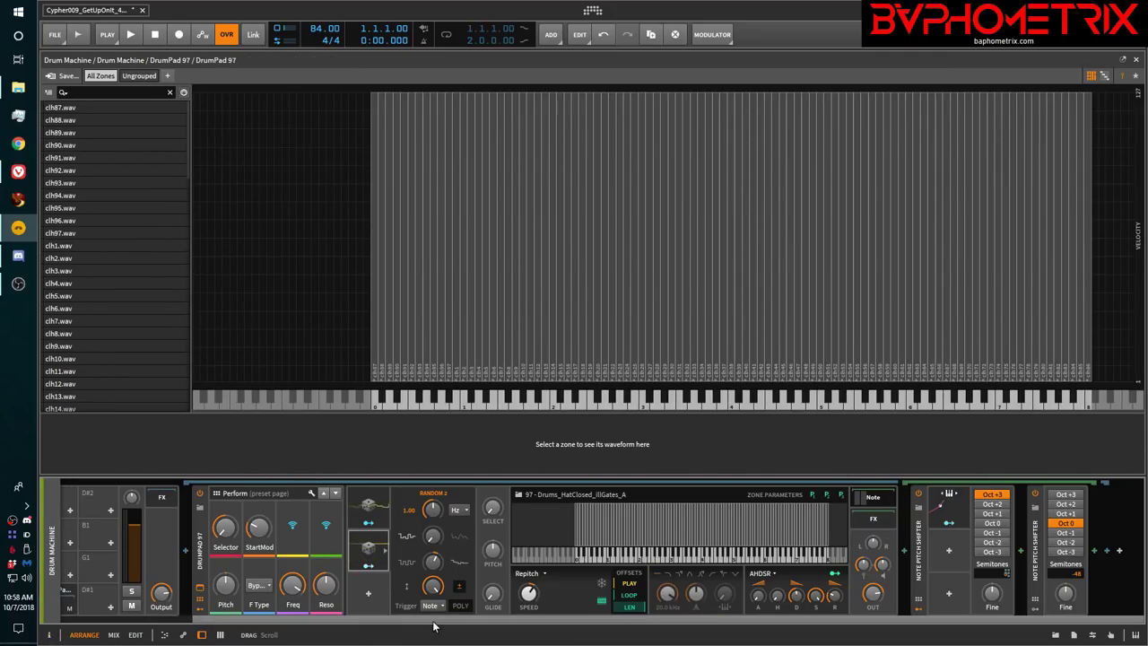
Sweep the Selector through its range and return it to minimum, comparing the second Note Pitch Shifter's Semitones value
drag(258, 530, 259, 515)
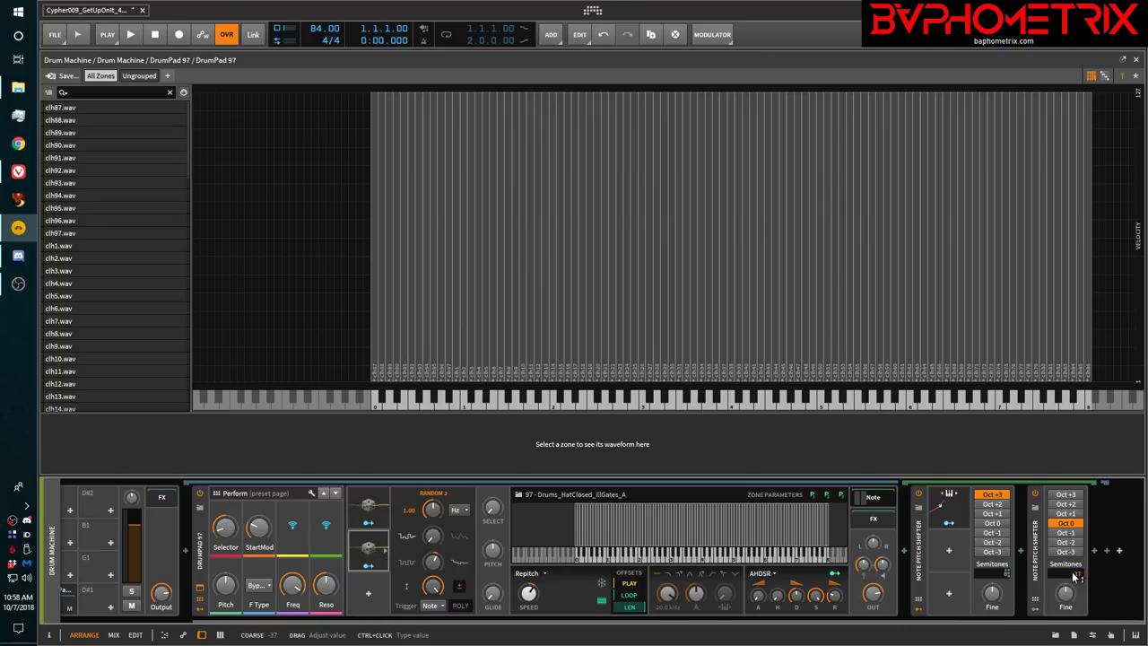
mouse_move(258, 529)
mouse_down()
mouse_move(259, 512)
mouse_move(258, 536)
mouse_up()
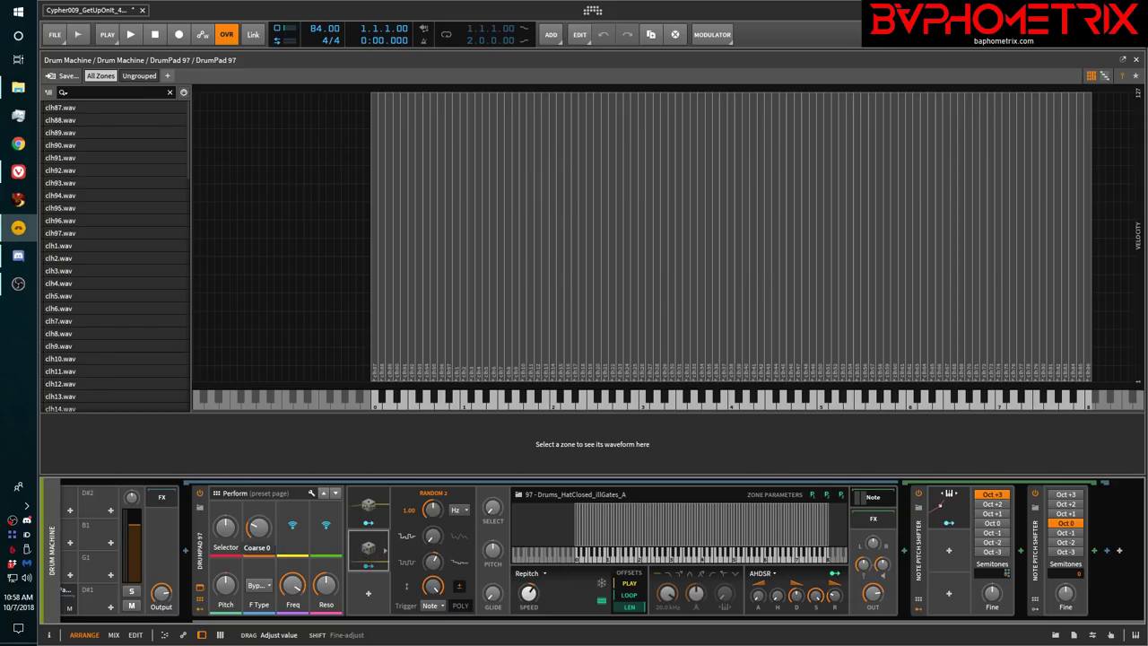
drag(259, 528, 258, 476)
drag(258, 527, 258, 529)
drag(259, 527, 258, 538)
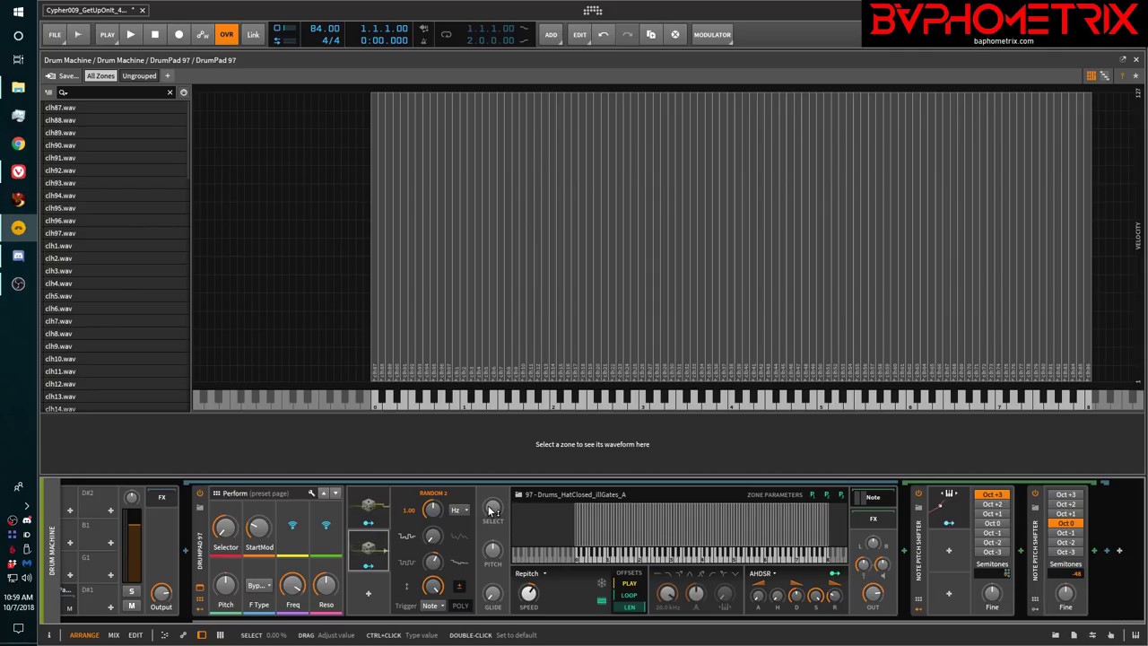
mouse_move(491, 510)
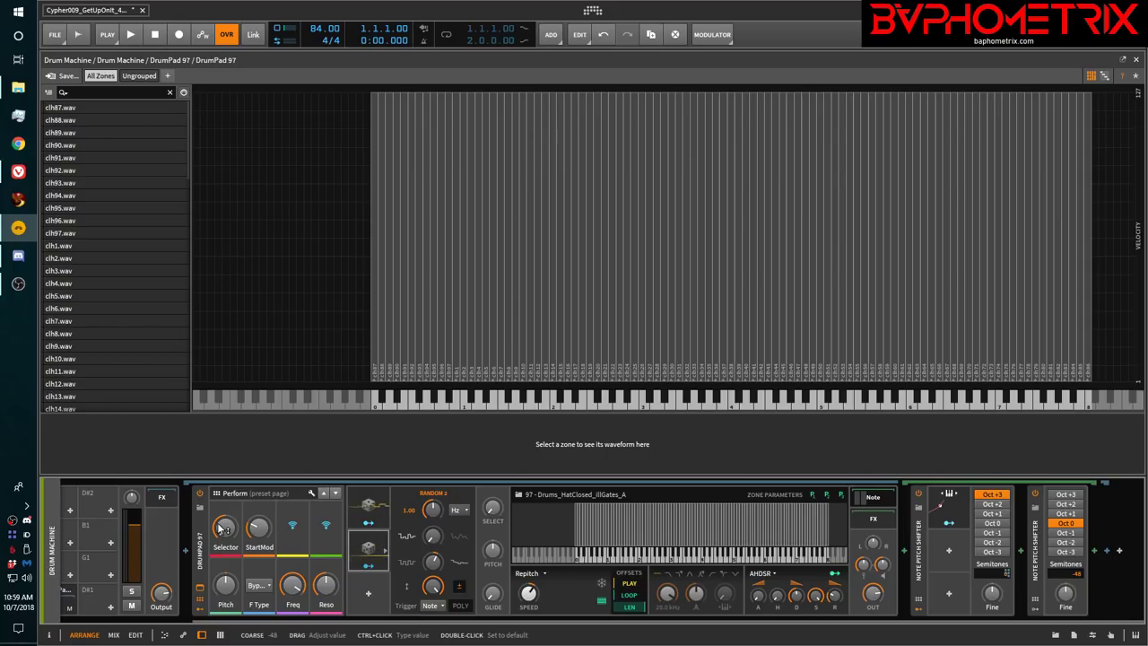
drag(258, 528, 258, 514)
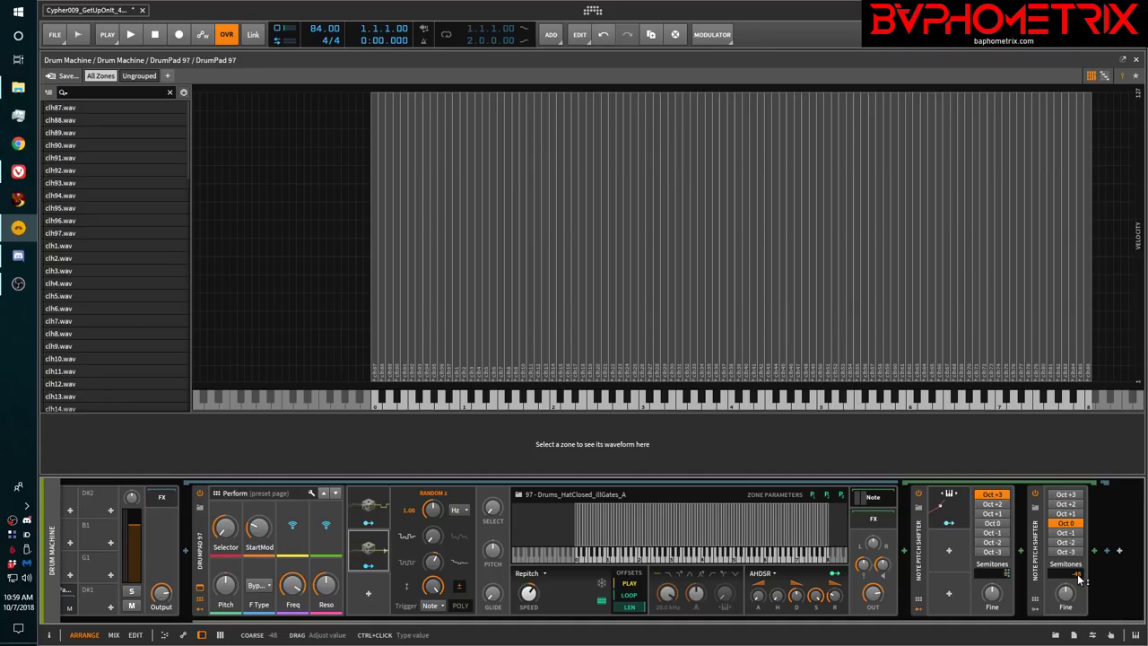
Map the second Random modulator to the second Note Pitch Shifter's Semitones with an amount of about +8.15
click(369, 573)
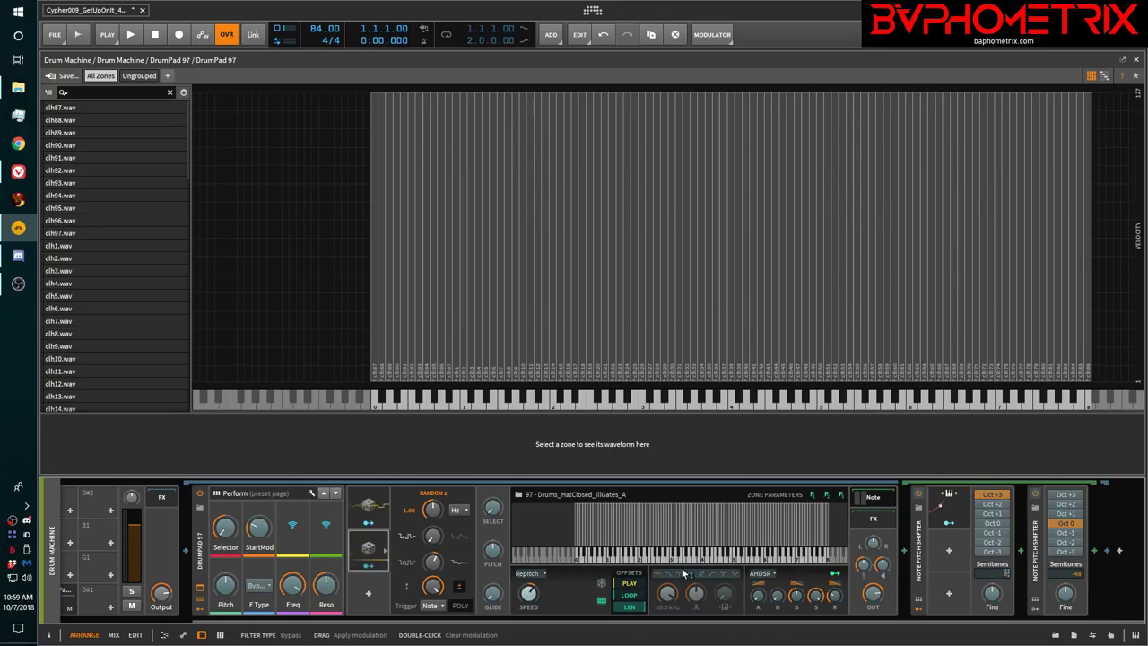
drag(1081, 576, 1082, 560)
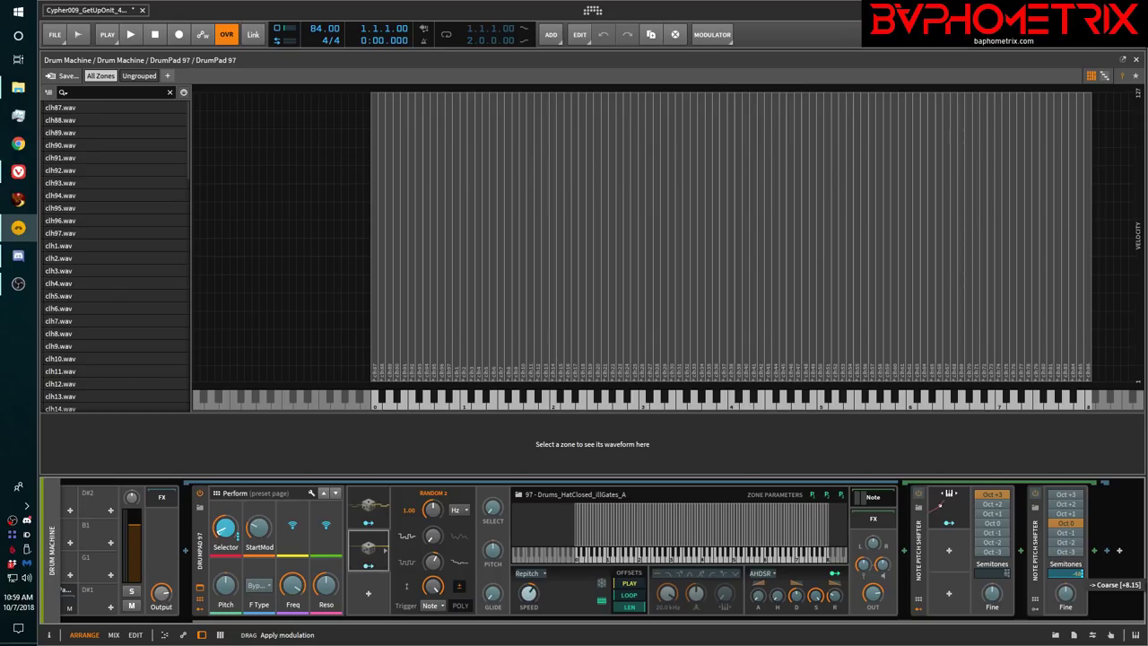
drag(1082, 560, 1074, 579)
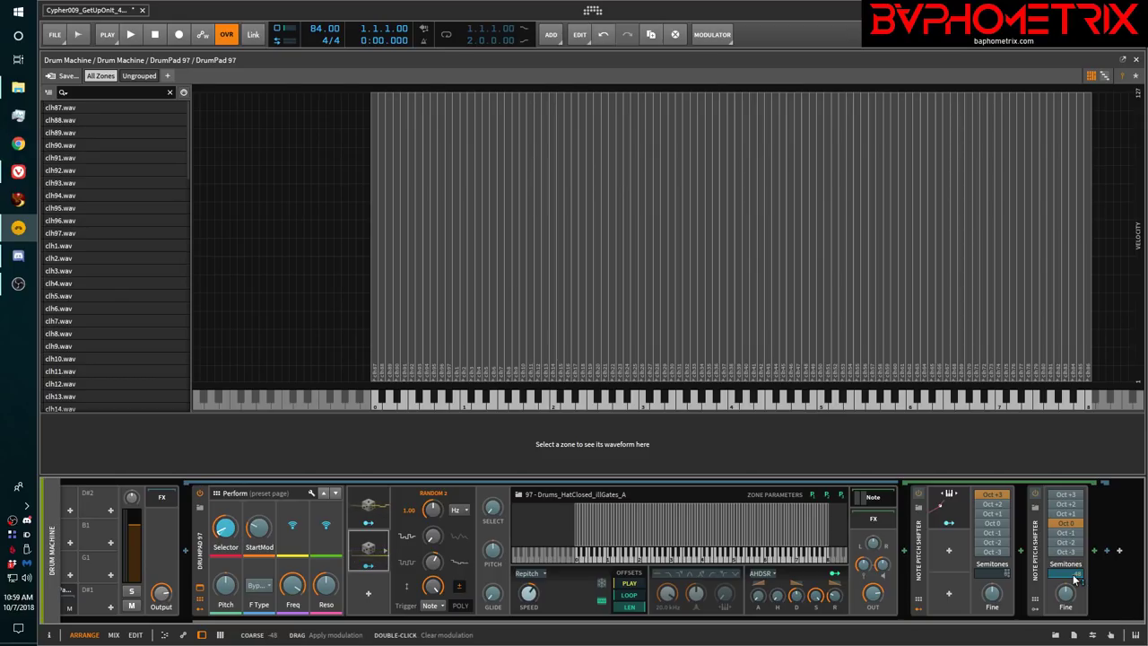
click(367, 544)
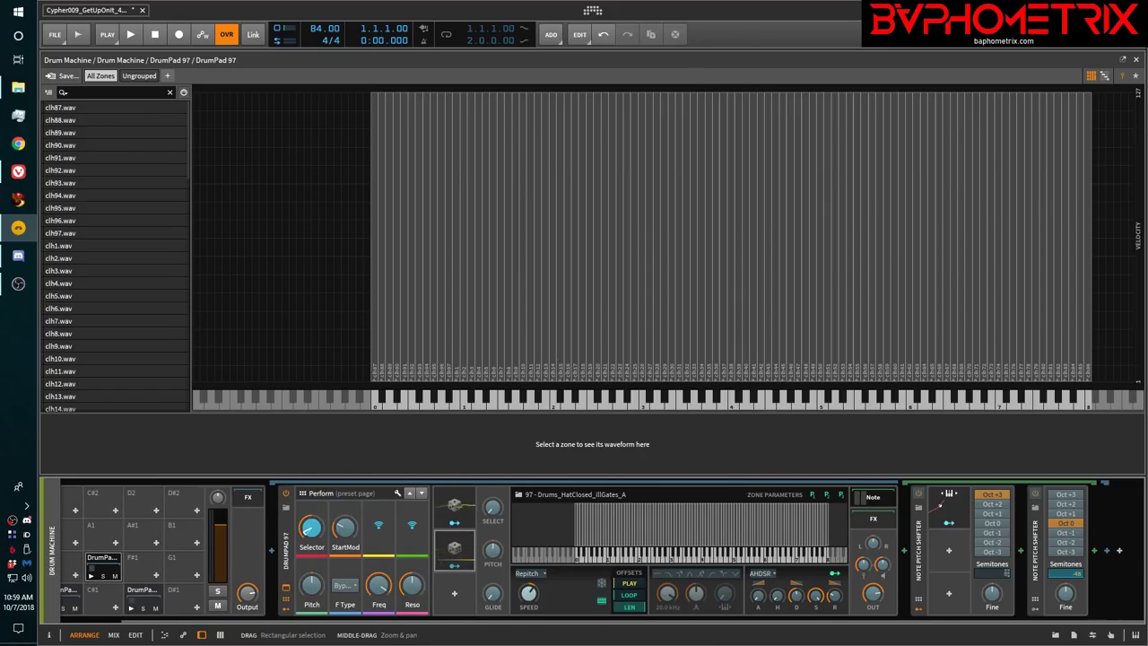
Close DrumPad 97's full-size zone editor and show the inspector for the second Random modulator
click(1135, 59)
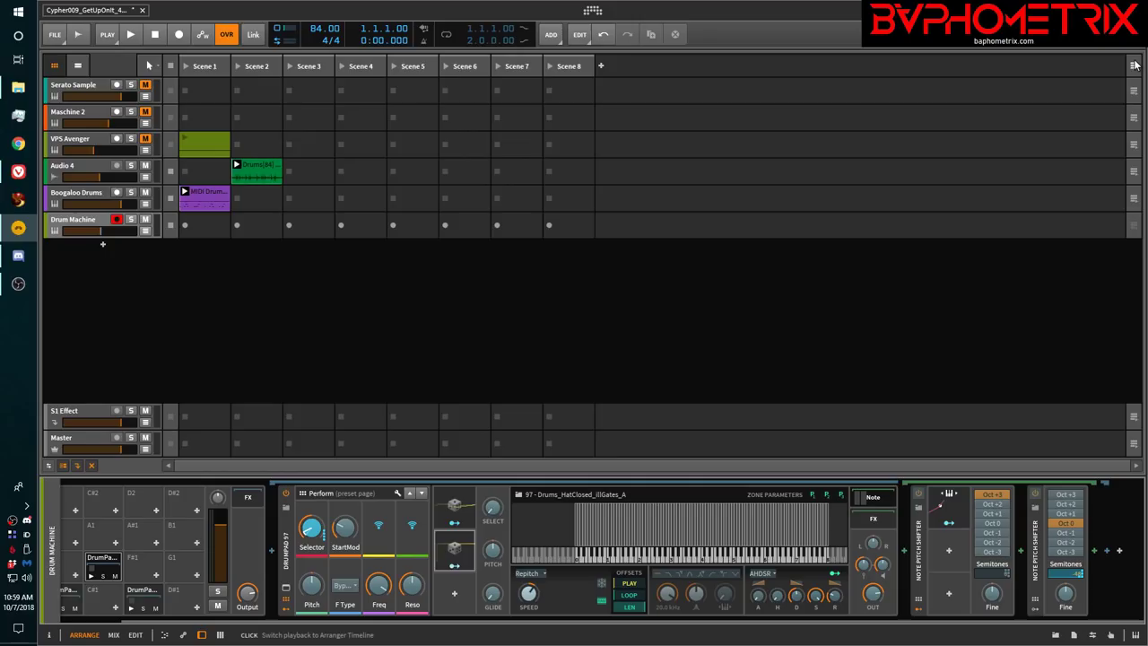
click(453, 546)
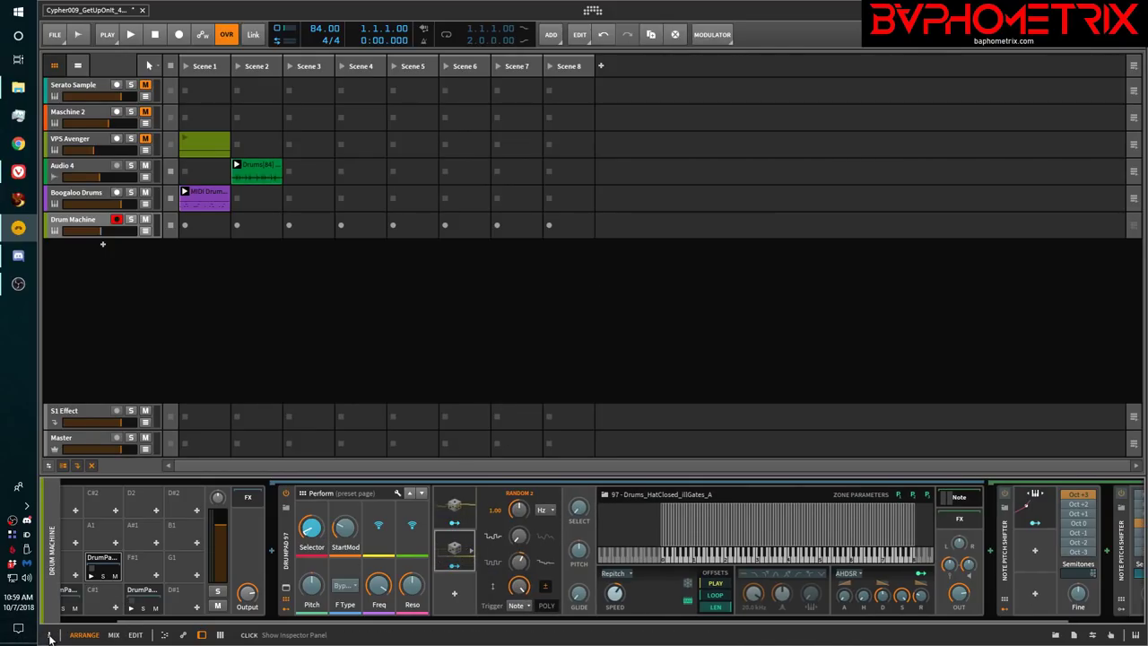
click(49, 634)
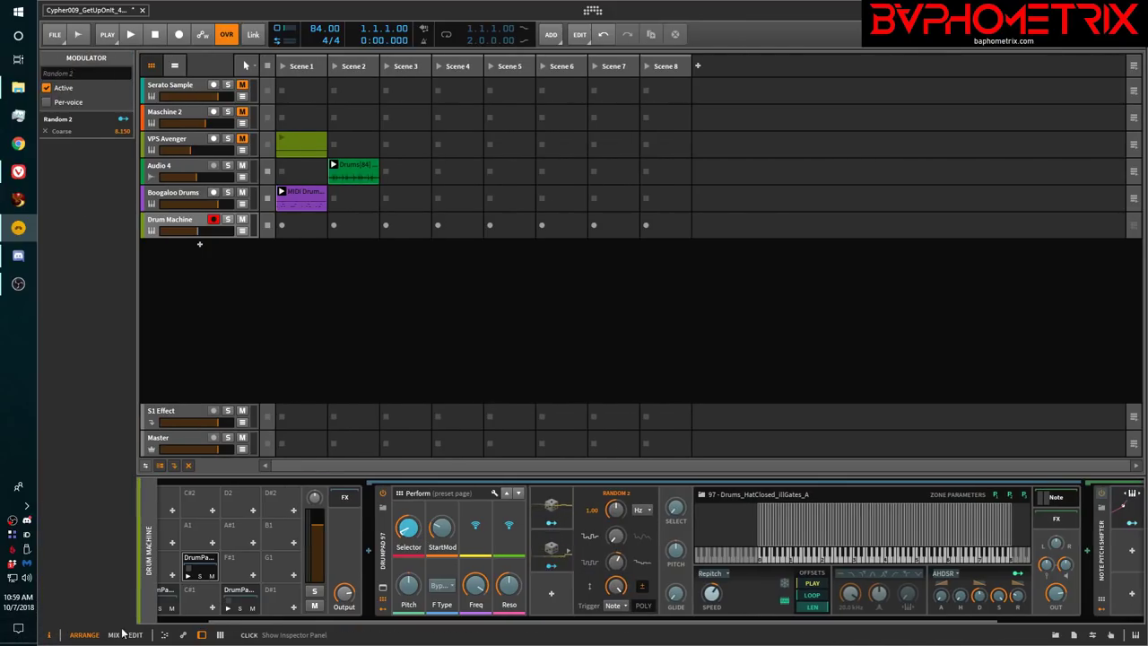
Set the second Random modulator's Coarse modulation amount to 10 and leave modulation mapping mode
click(562, 547)
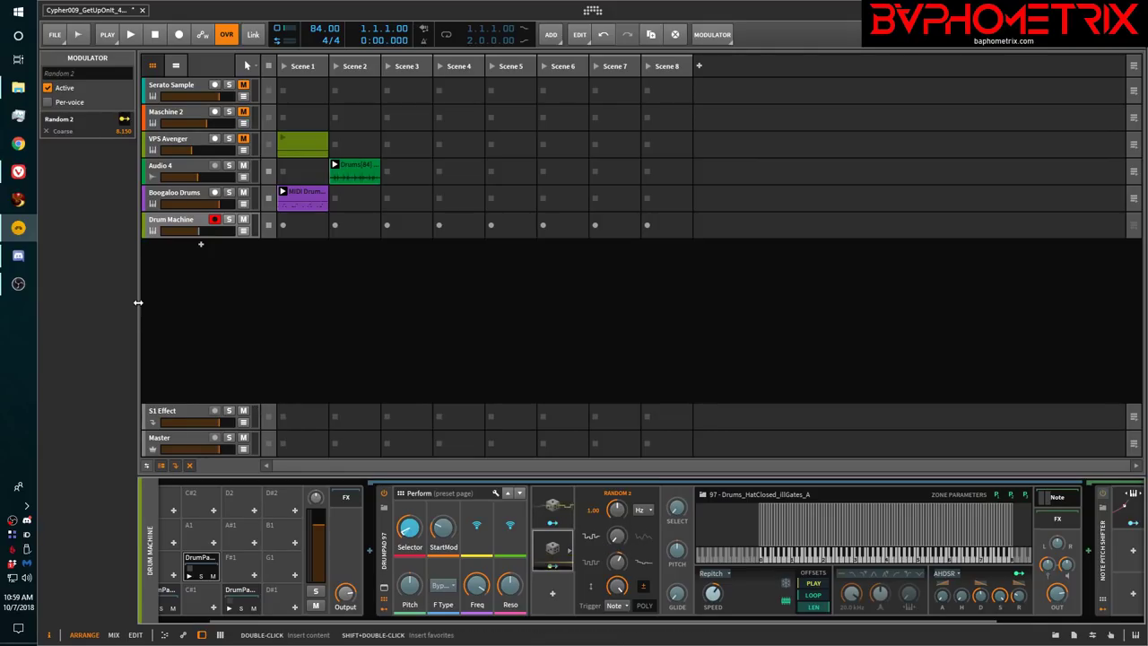
ctrl+click(118, 131)
text(10)
key(Return)
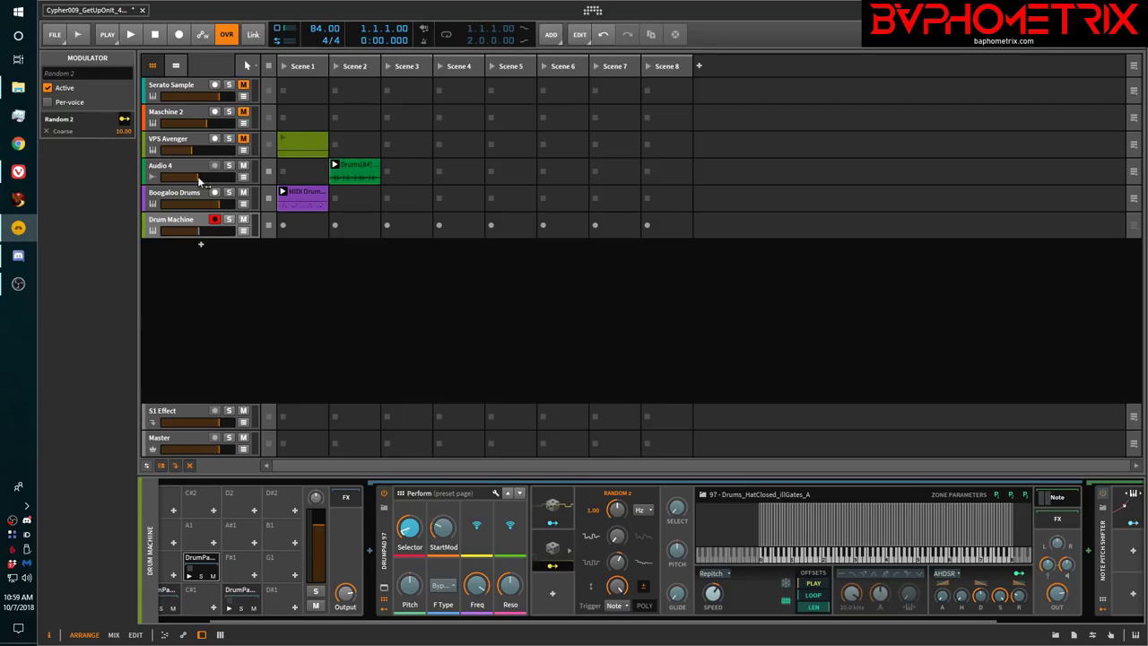
drag(544, 619, 875, 615)
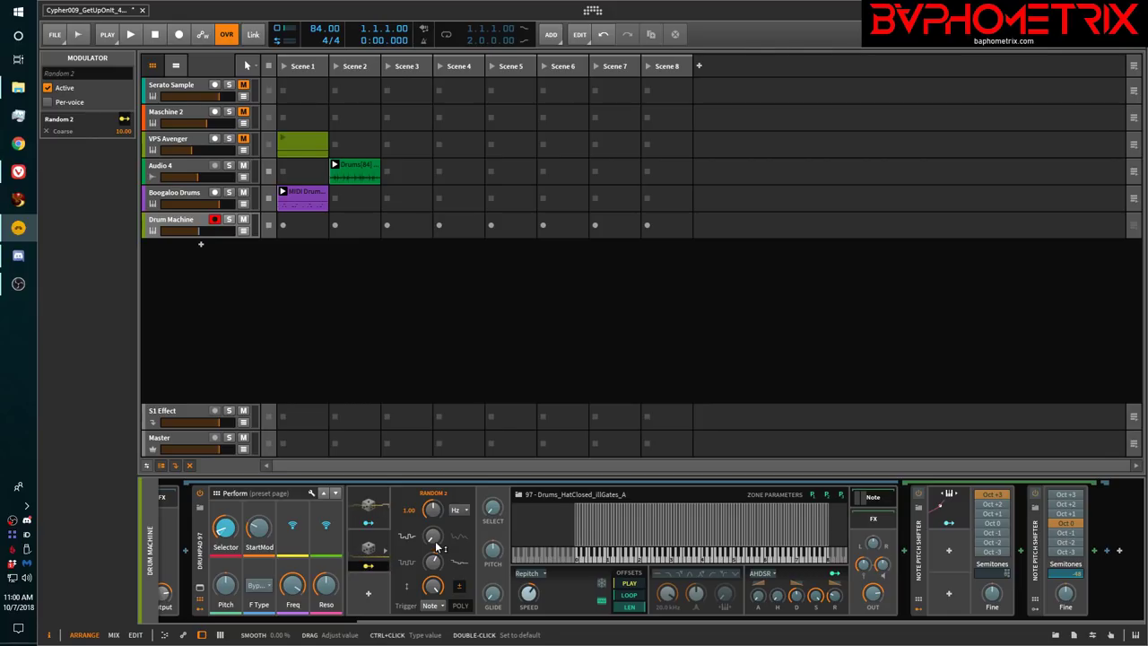
click(460, 586)
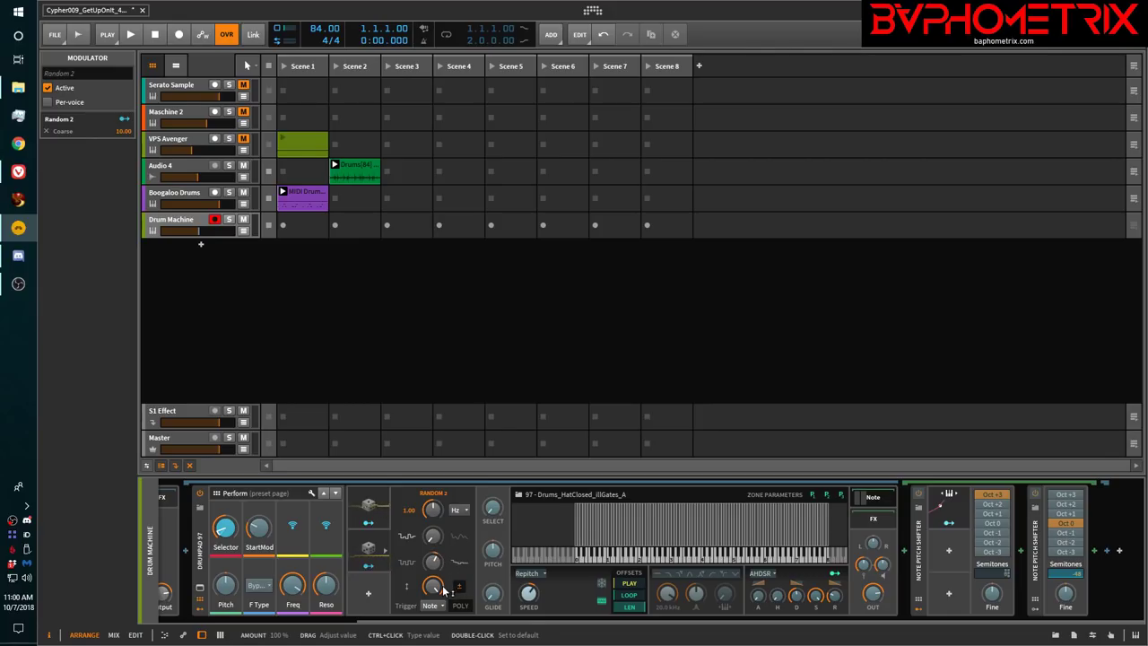
click(375, 567)
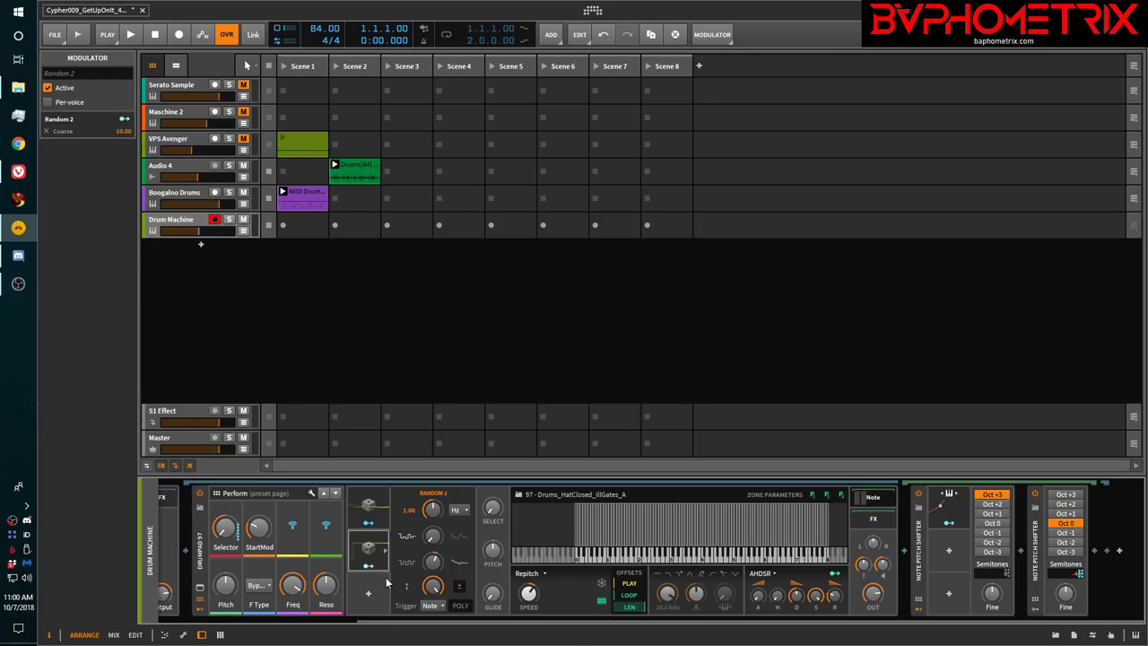
Open DrumPad 97's zone editor in a floating window above the device chain and examine its lowest key zones
click(201, 574)
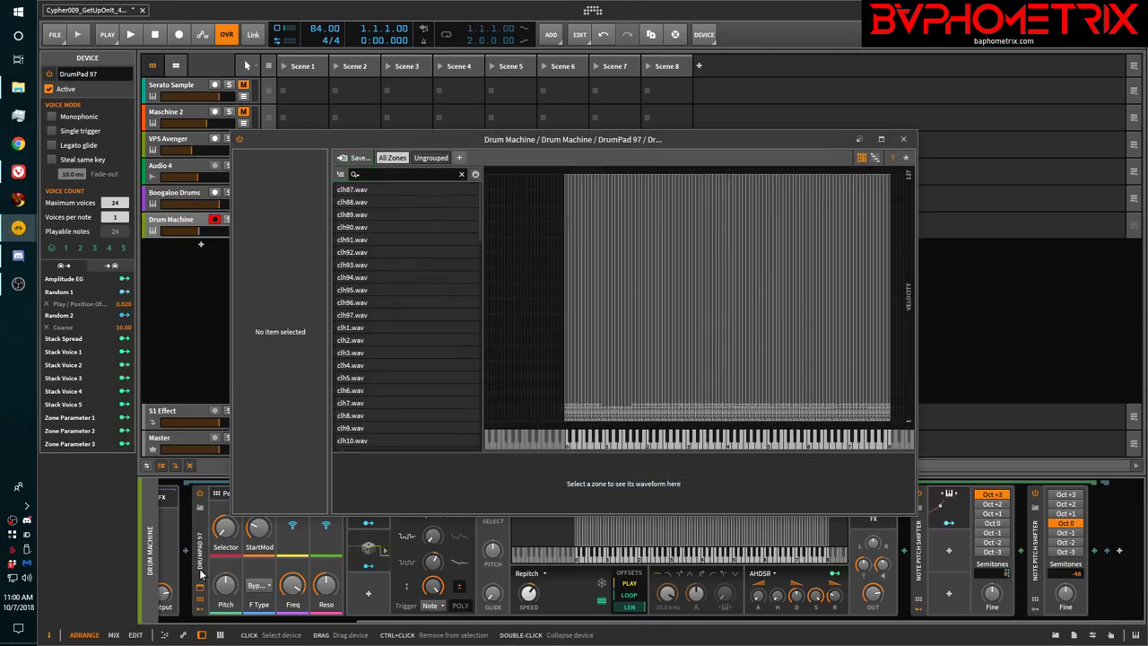
click(200, 585)
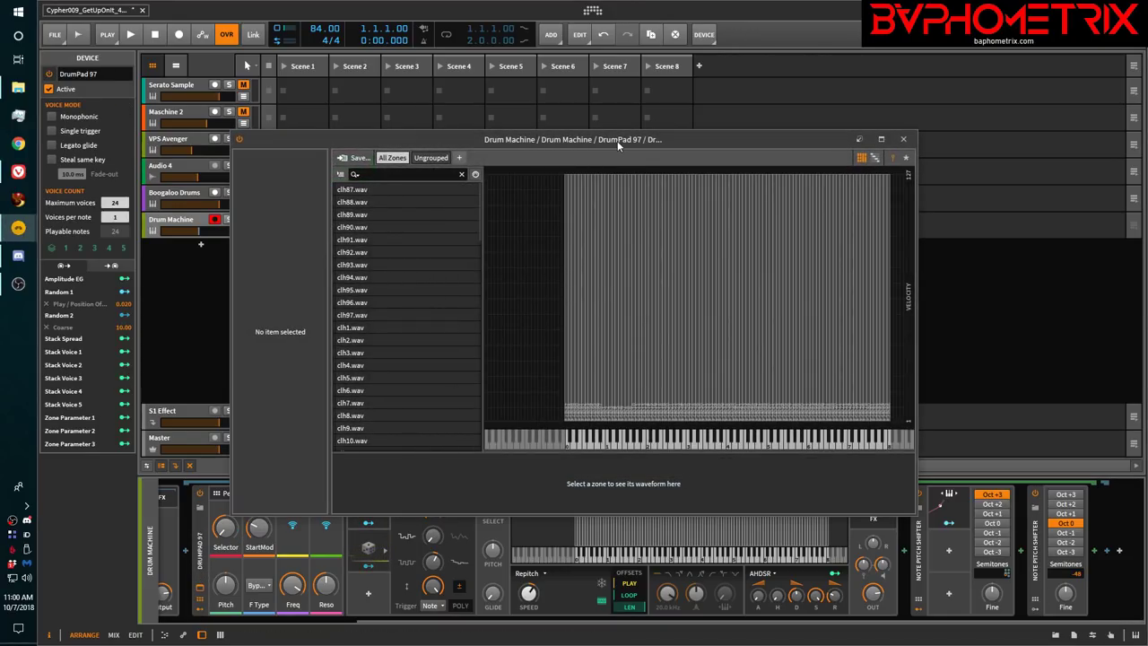
drag(621, 141, 659, 41)
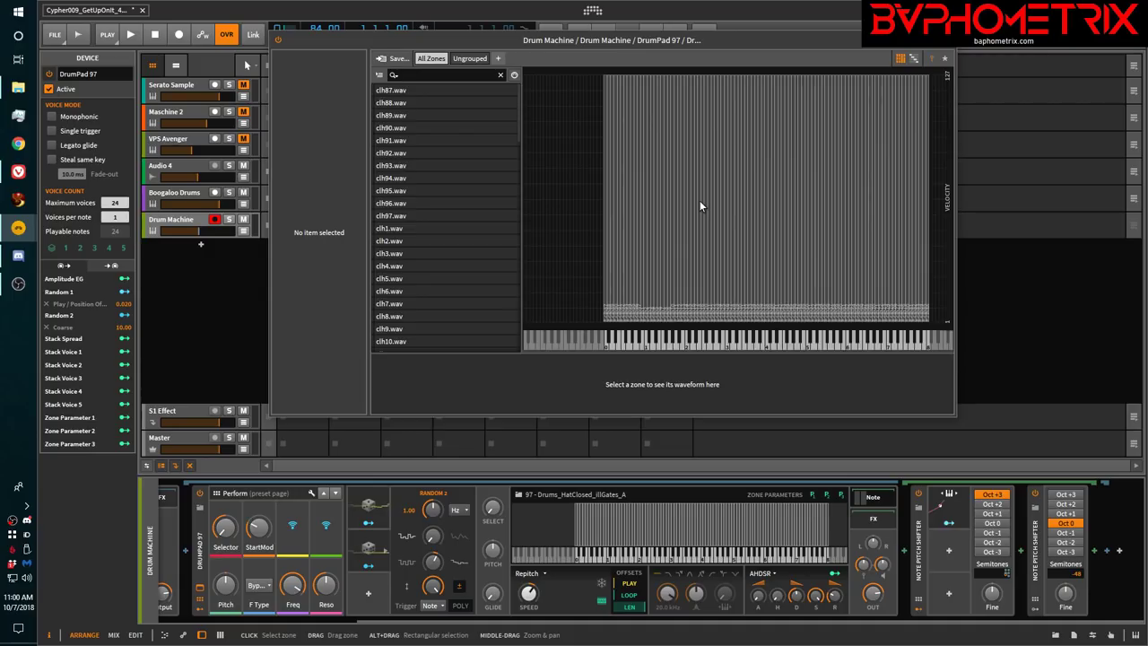
scroll(700, 200, up, 5)
scroll(700, 206, down, 6)
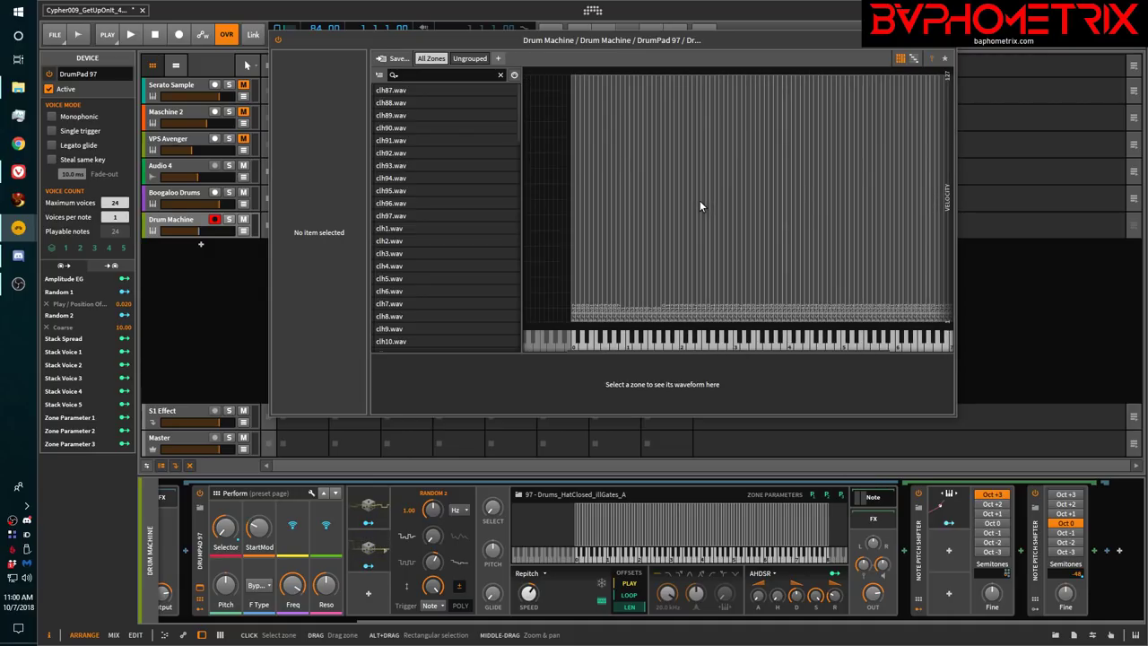
scroll(574, 224, up, 5)
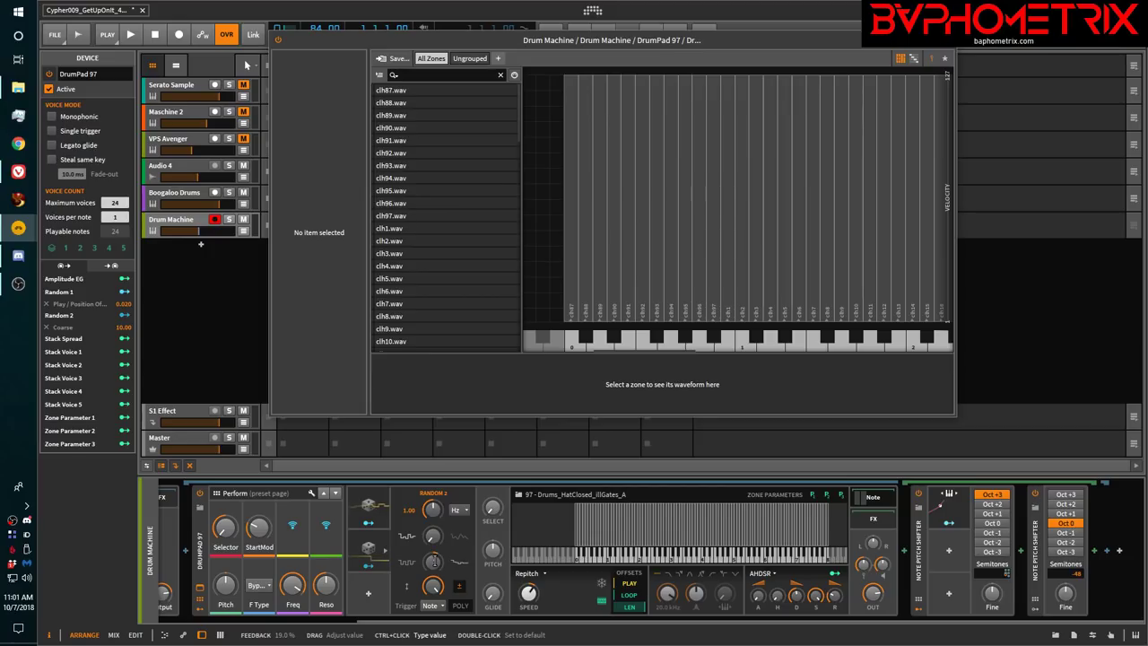
Select the second Random modulator and close the floating zone editor
click(434, 561)
click(415, 570)
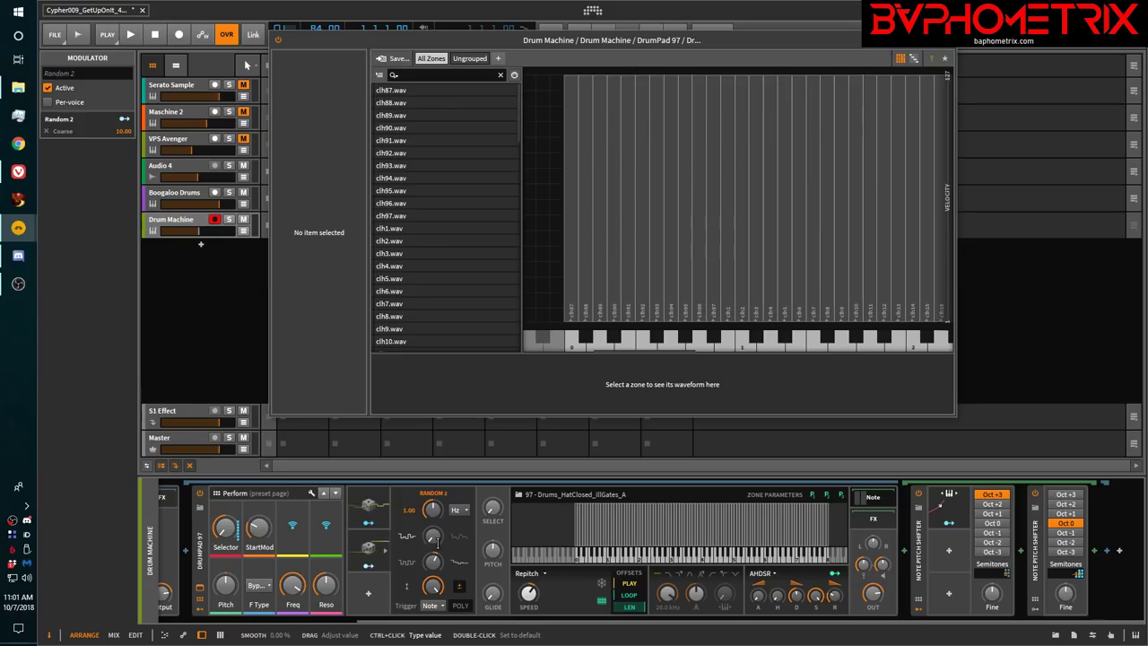
click(944, 49)
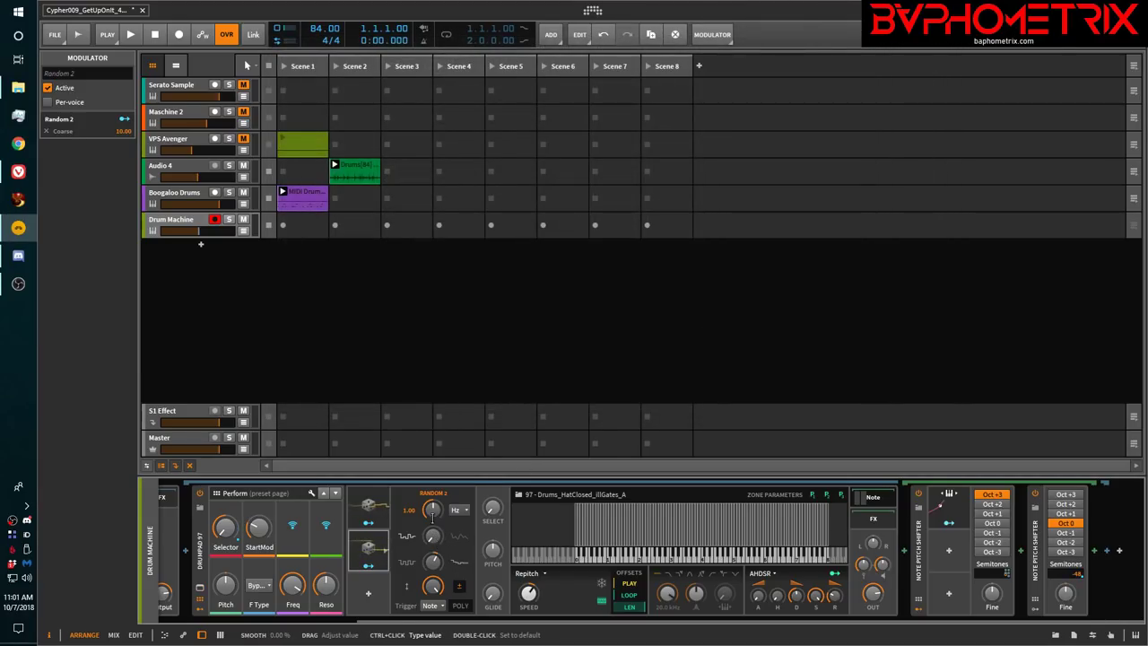
Compare the settings of the two Random modulators side by side and individually, ending on the second one
ctrl+click(376, 505)
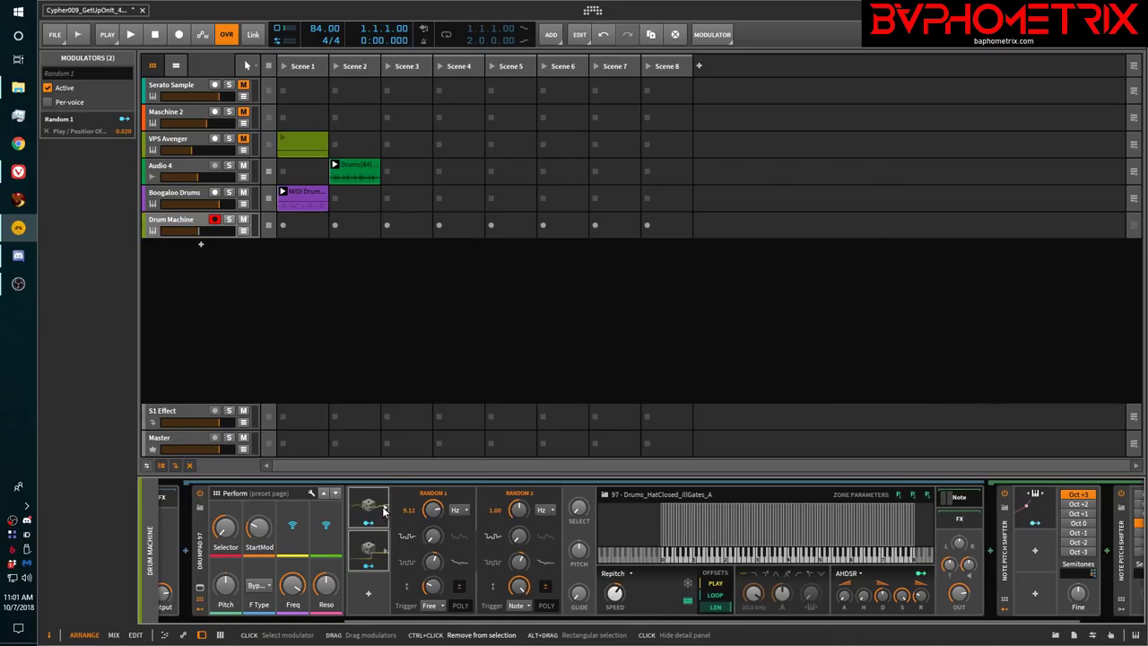
ctrl+click(384, 550)
key(Caps_Lock)
key(Caps_Lock)
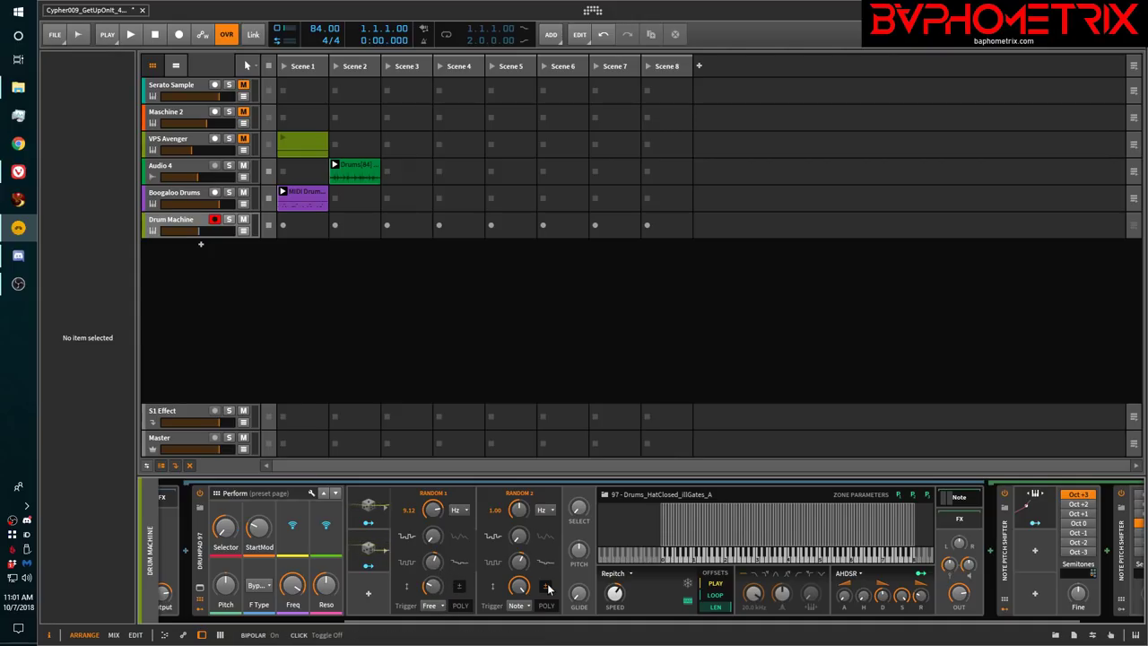
click(385, 508)
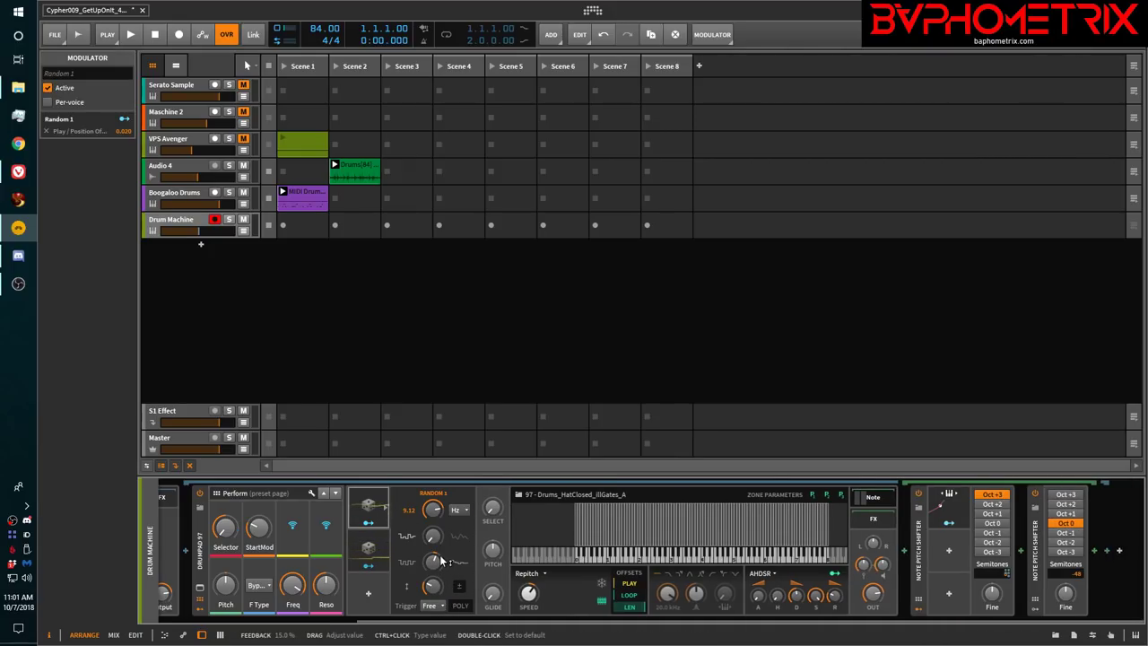
click(375, 543)
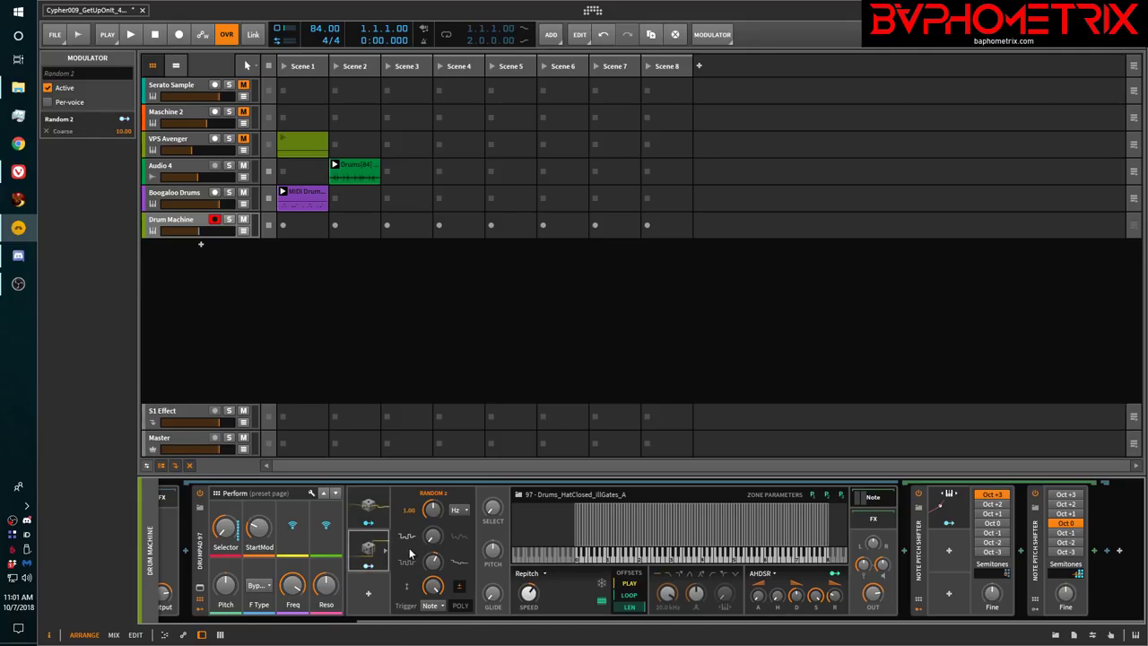
Set the second Random modulator's trigger to Free, sweep its rate up and down, and leave it at 2.29 Hz
click(433, 606)
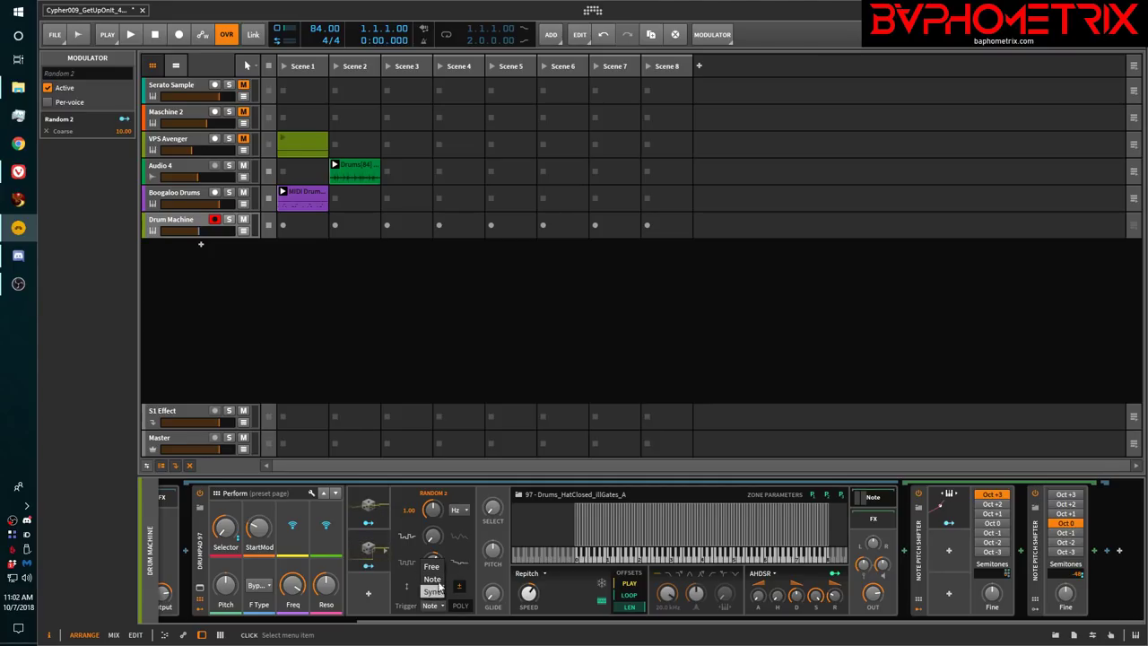
click(433, 567)
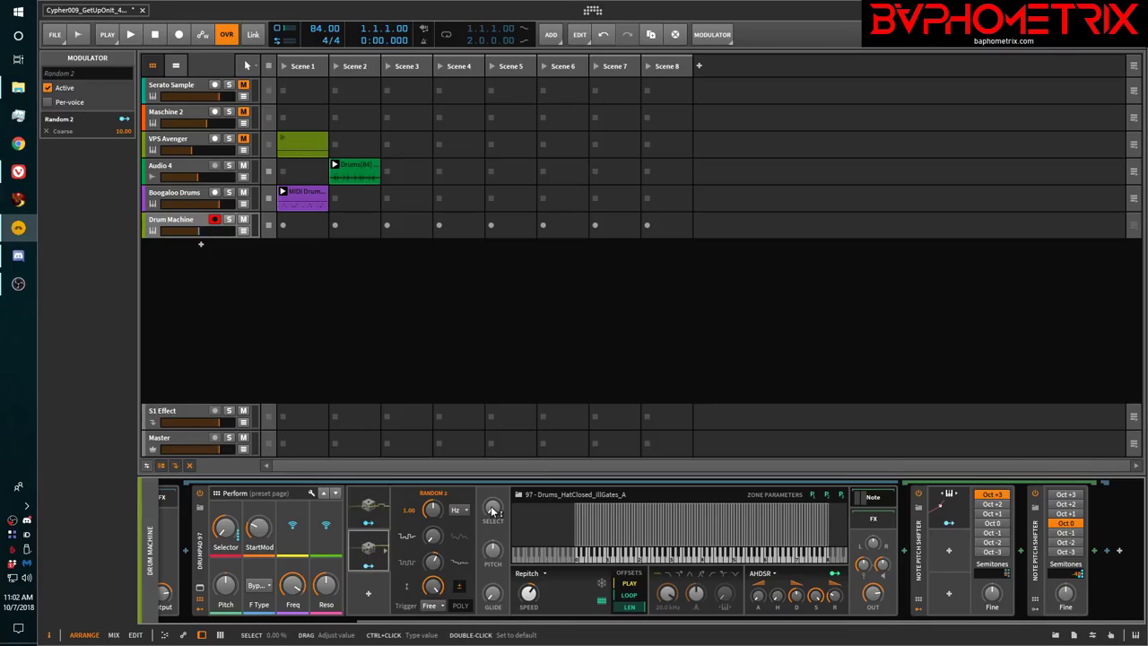
click(433, 511)
drag(433, 510, 433, 499)
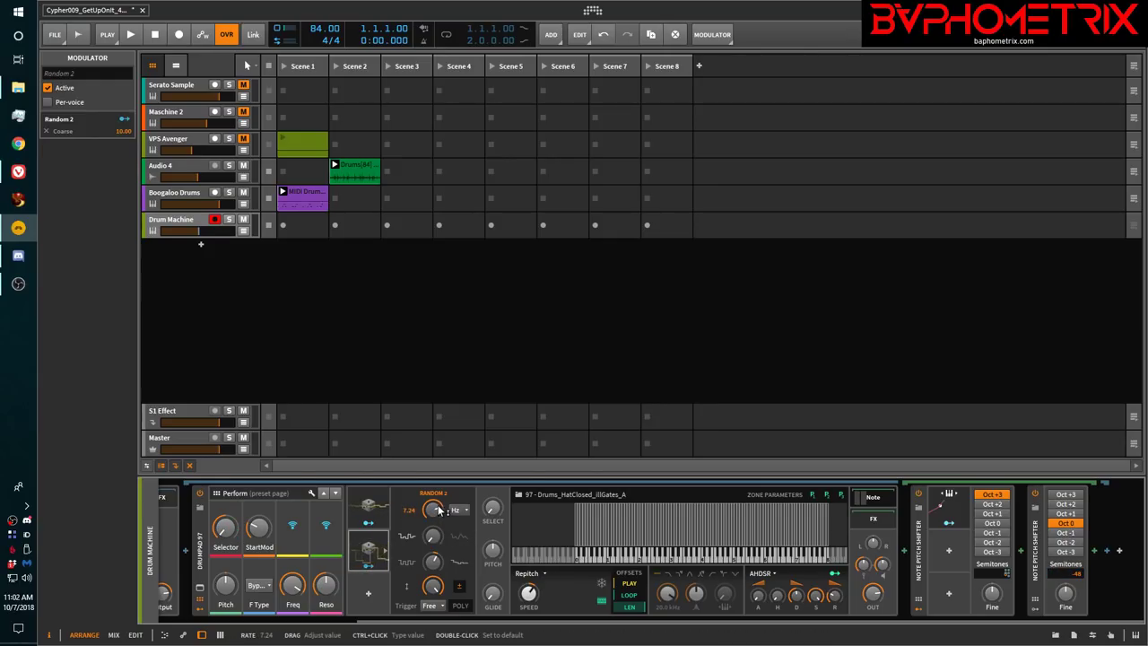
drag(435, 511, 435, 495)
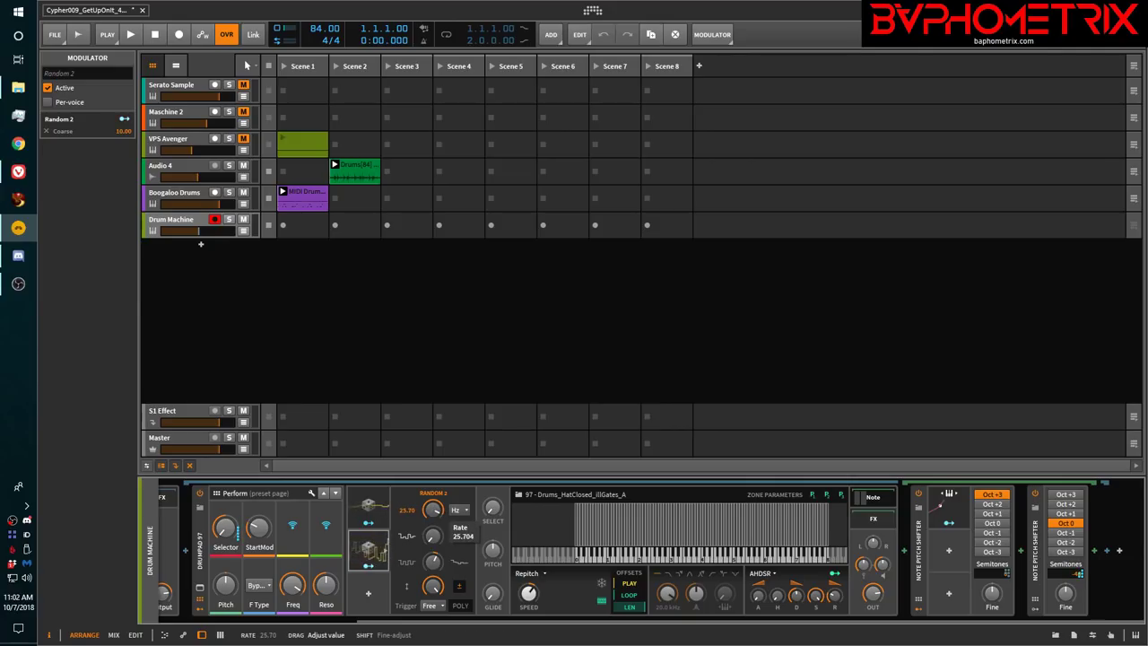
drag(432, 510, 432, 538)
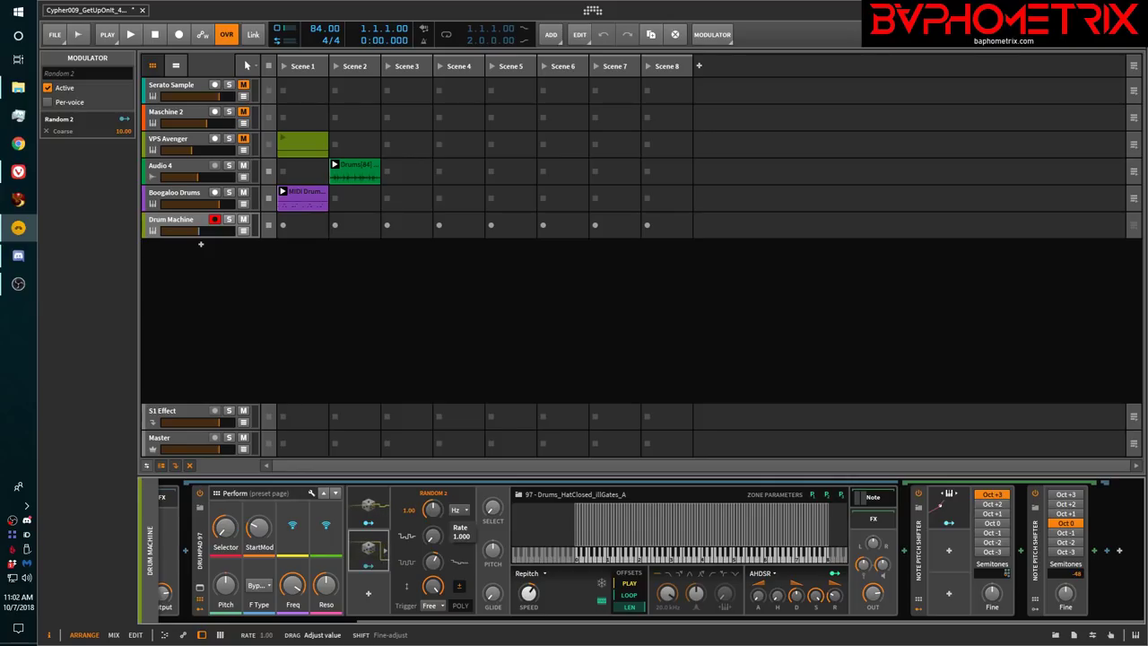
drag(432, 510, 432, 508)
Set the second Random modulator's trigger to Sync, keeping the Hz timebase
click(459, 510)
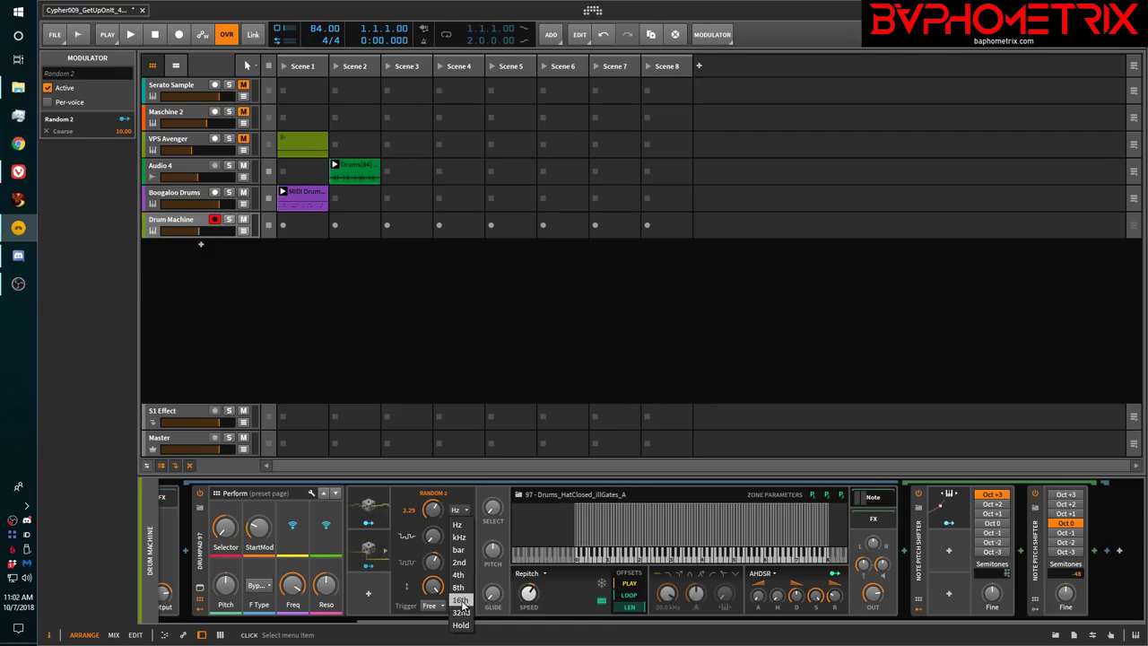
click(451, 497)
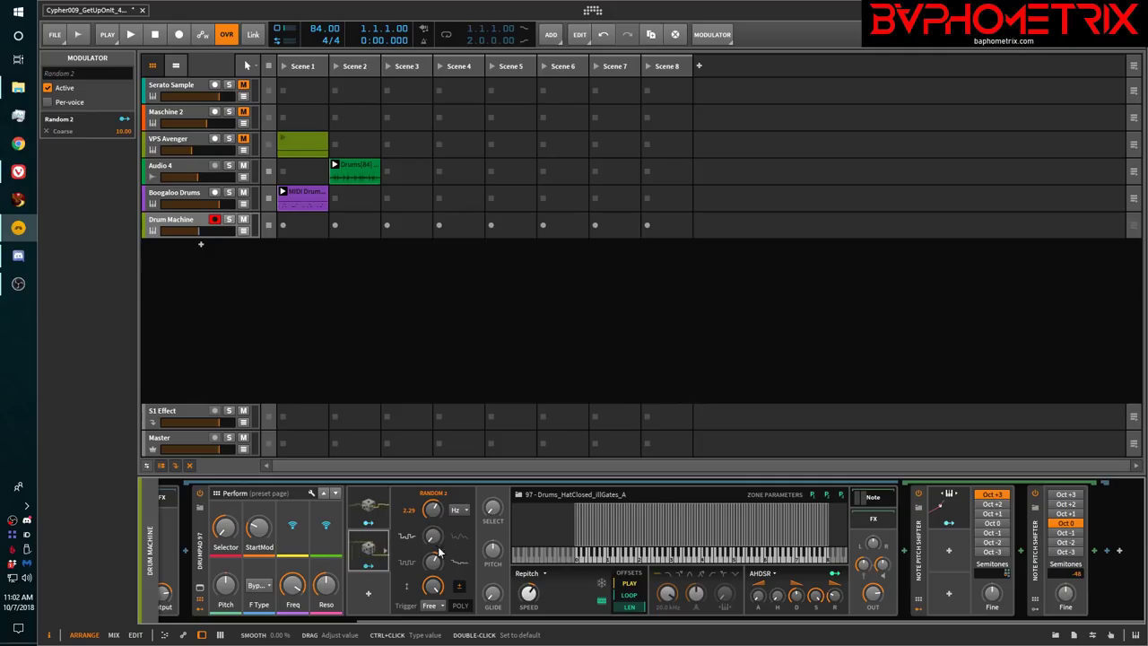
click(433, 607)
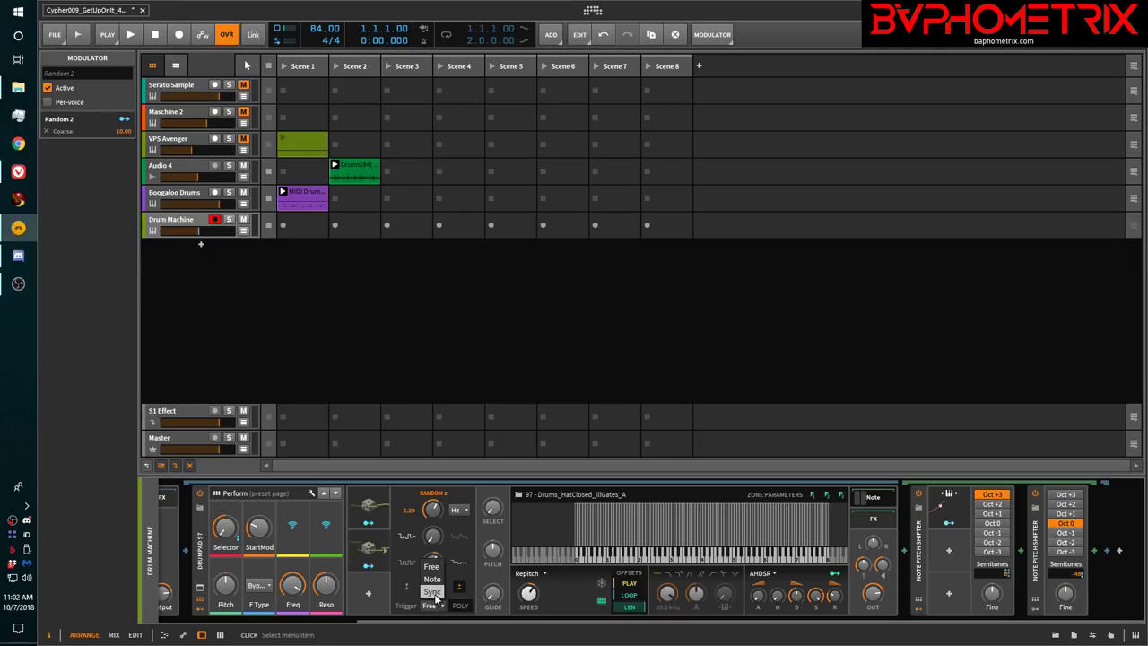
click(432, 593)
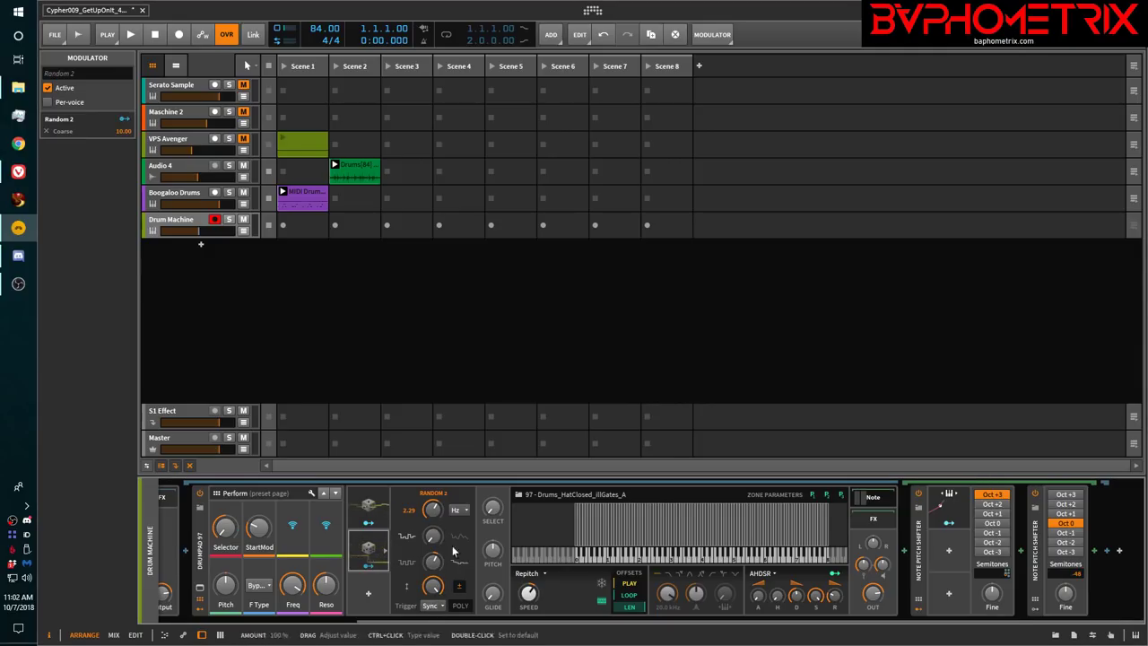
Review the second Random modulator's timebase and trigger options, and set its timebase to 4th with the Sync trigger
click(459, 509)
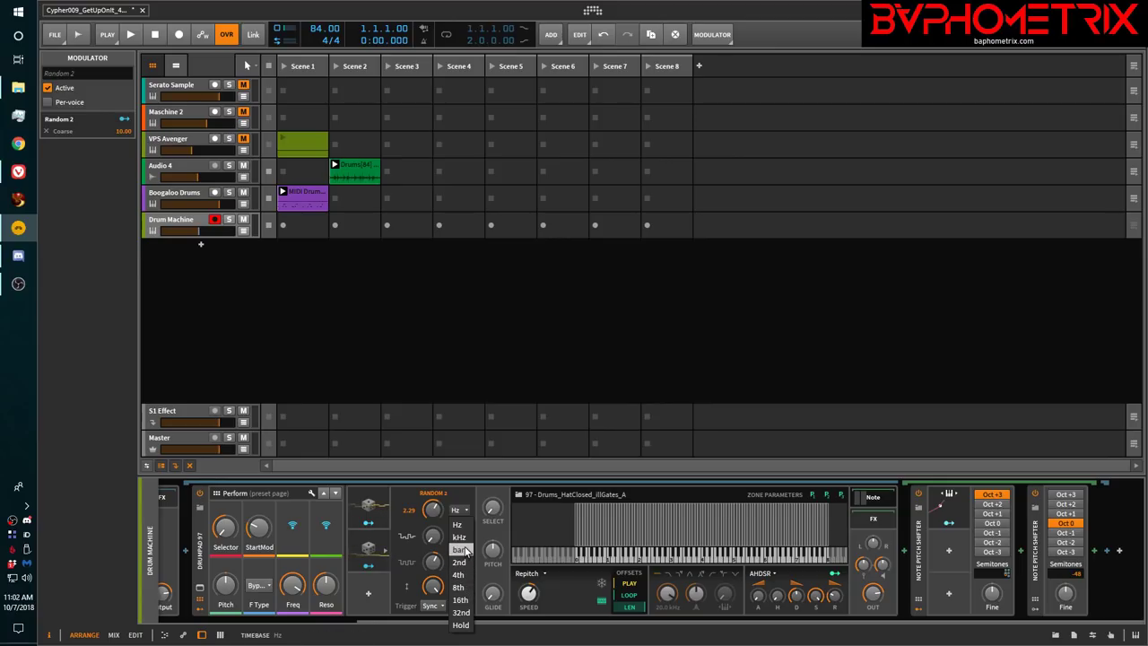
click(457, 496)
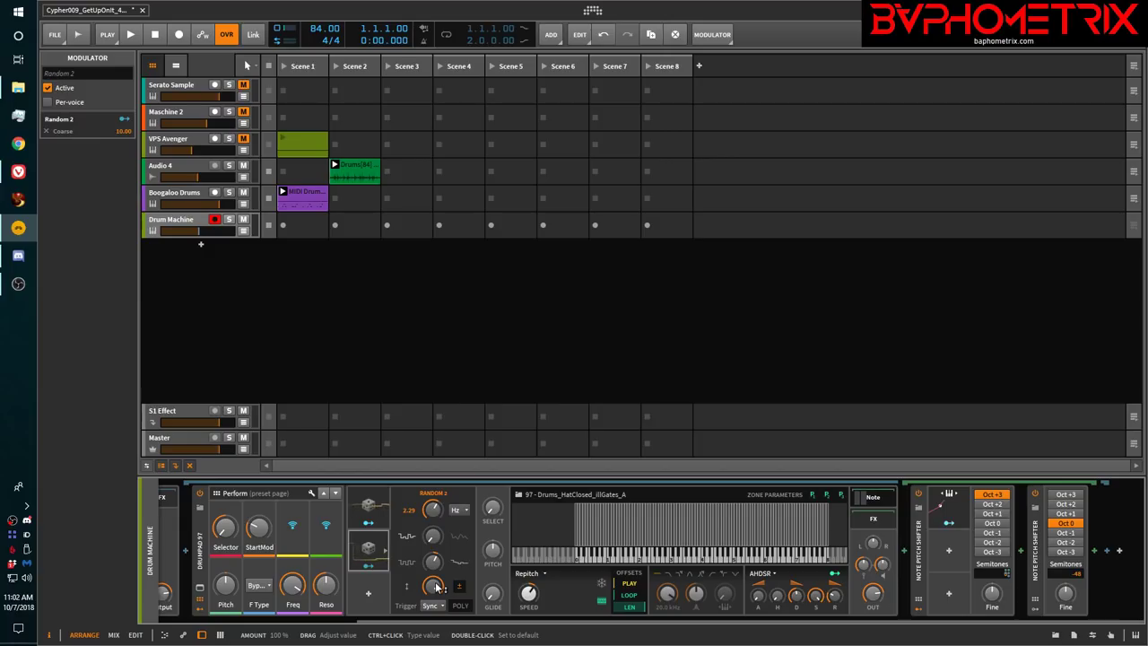
click(437, 607)
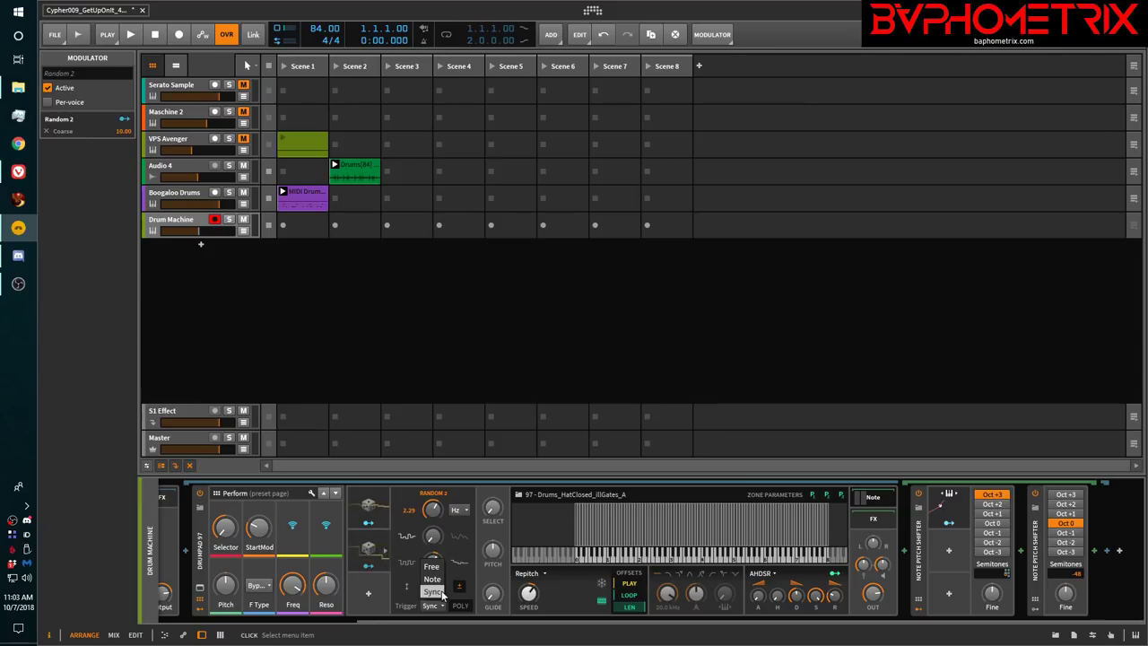
click(465, 513)
click(462, 511)
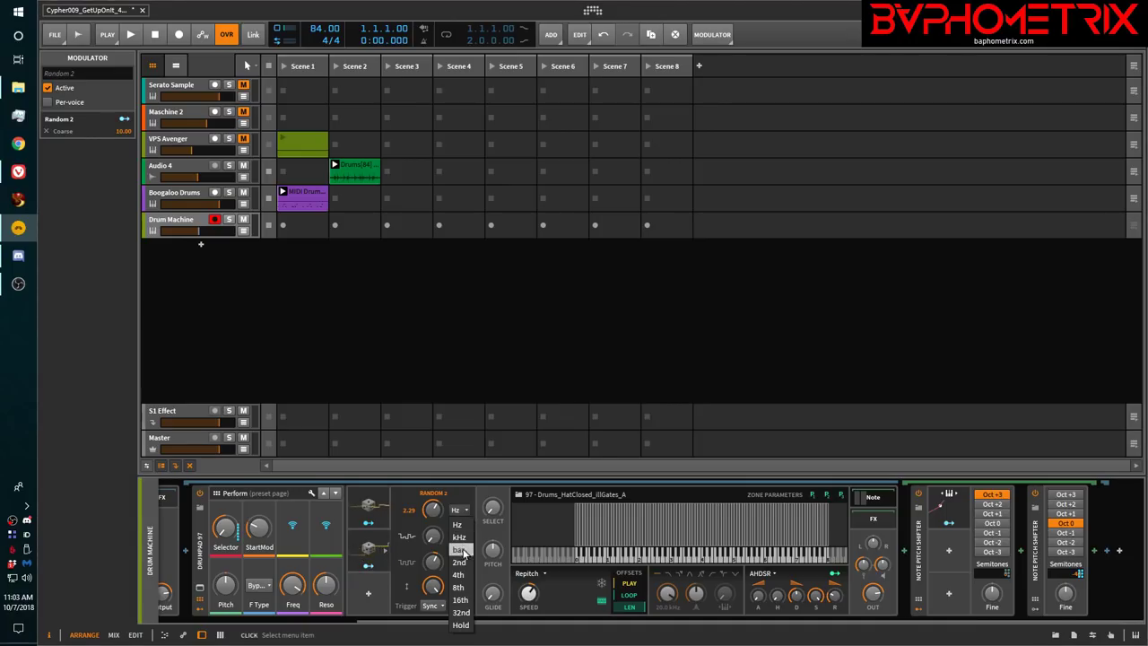
click(465, 510)
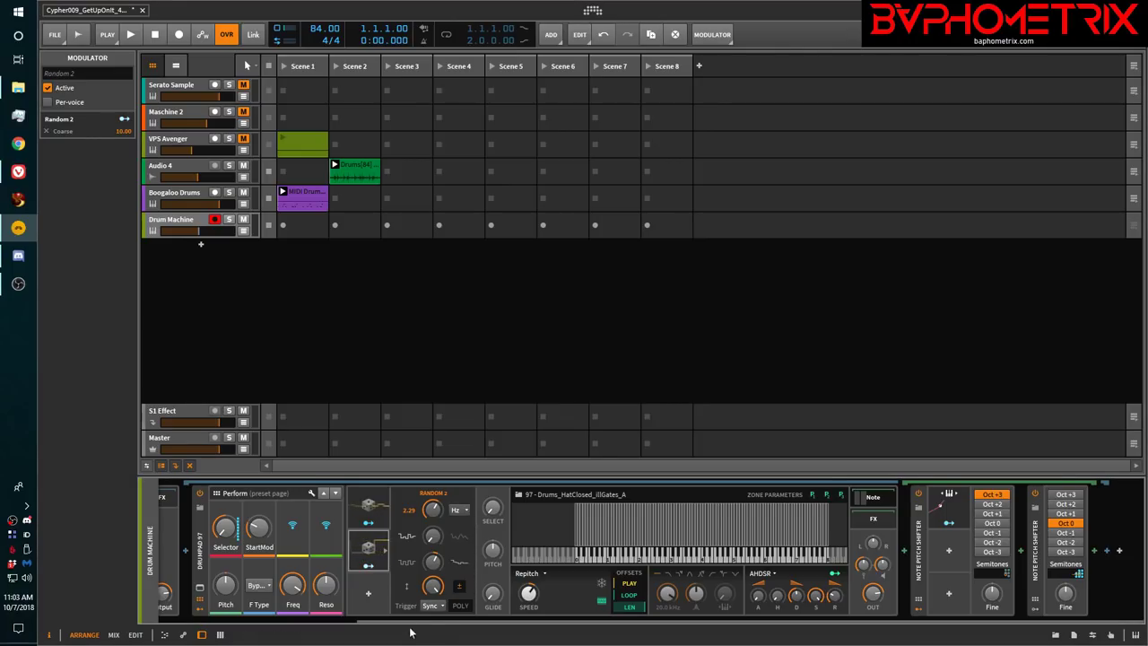
click(462, 510)
click(460, 575)
Set the second Random modulator's trigger to Free and its timebase to Hz, briefly trying kHz
click(434, 607)
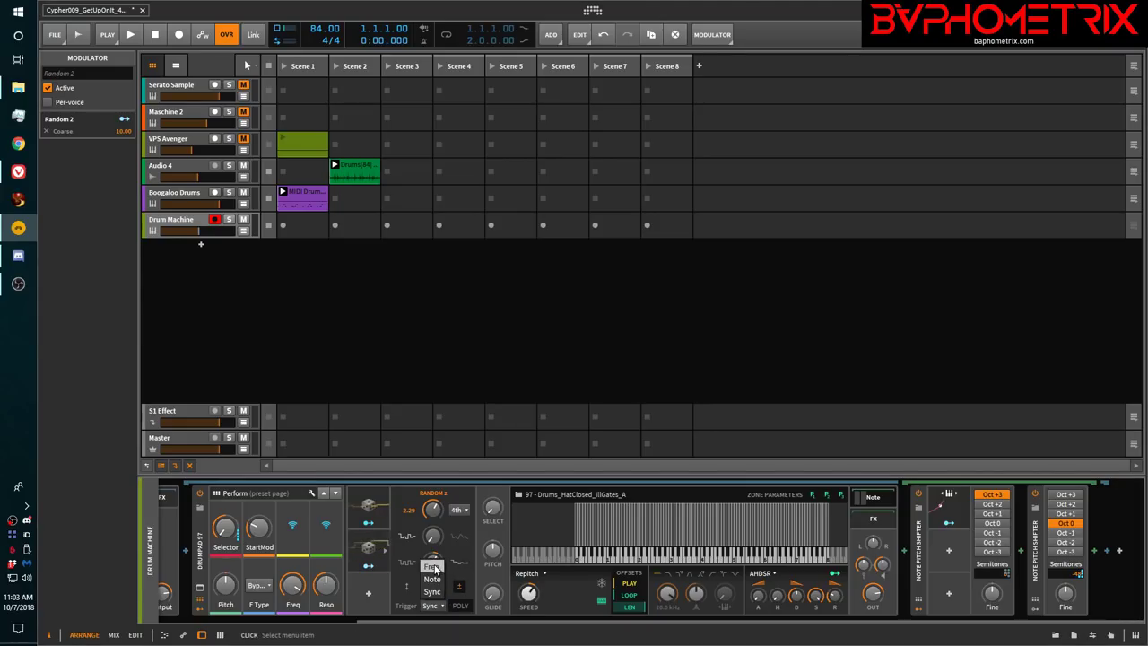
click(433, 567)
click(459, 509)
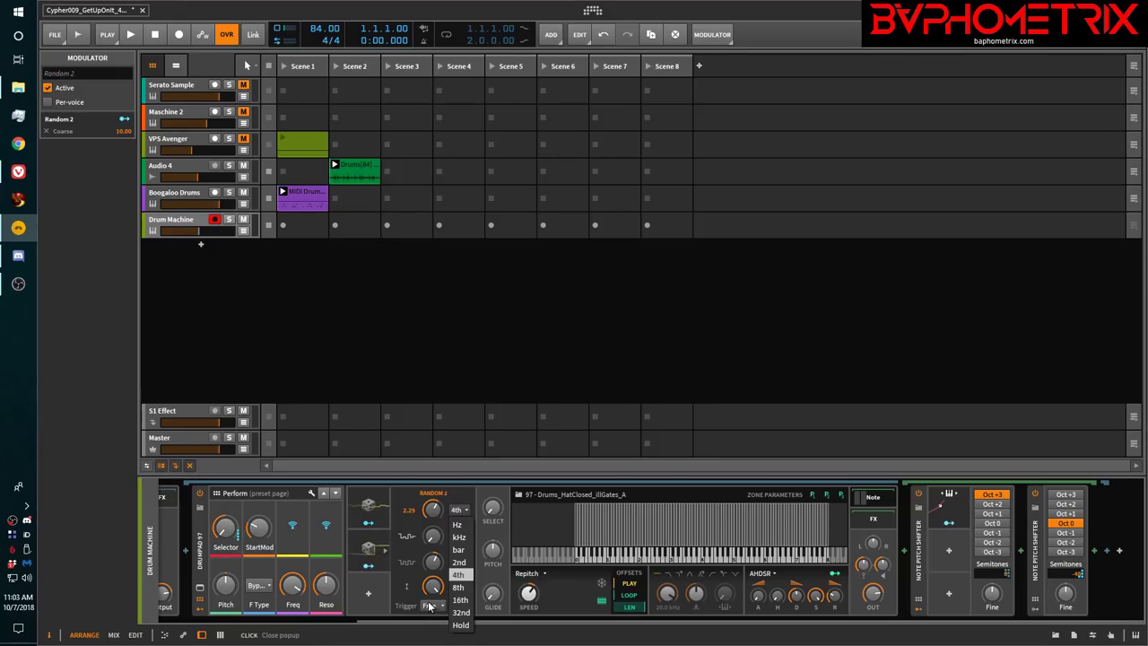
click(461, 526)
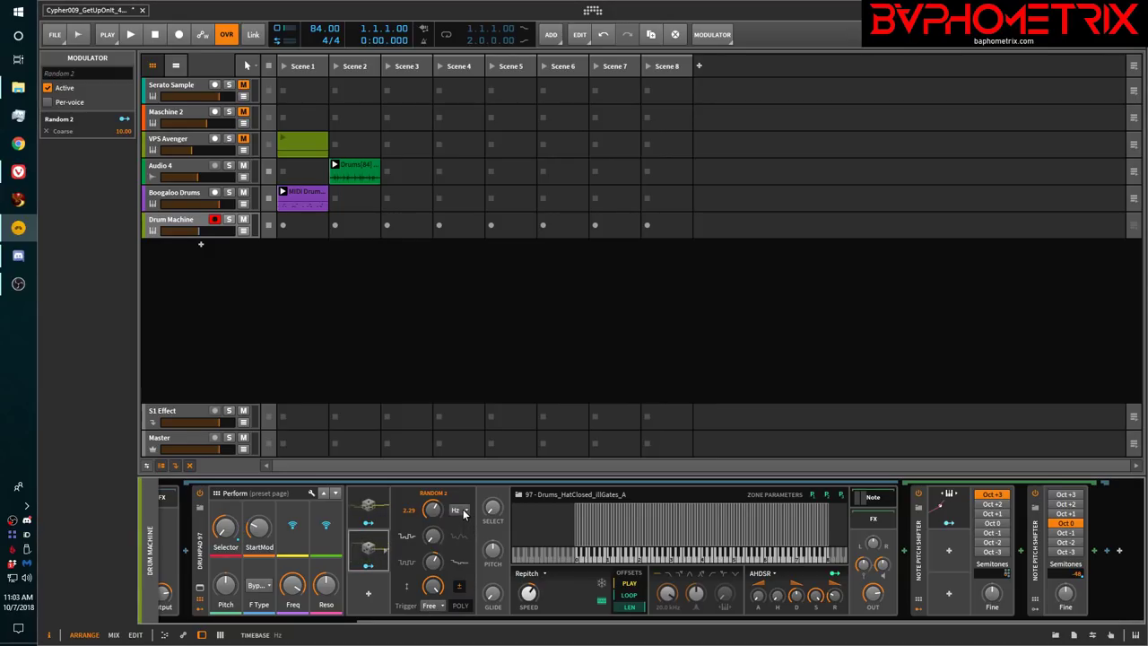
click(464, 513)
click(463, 539)
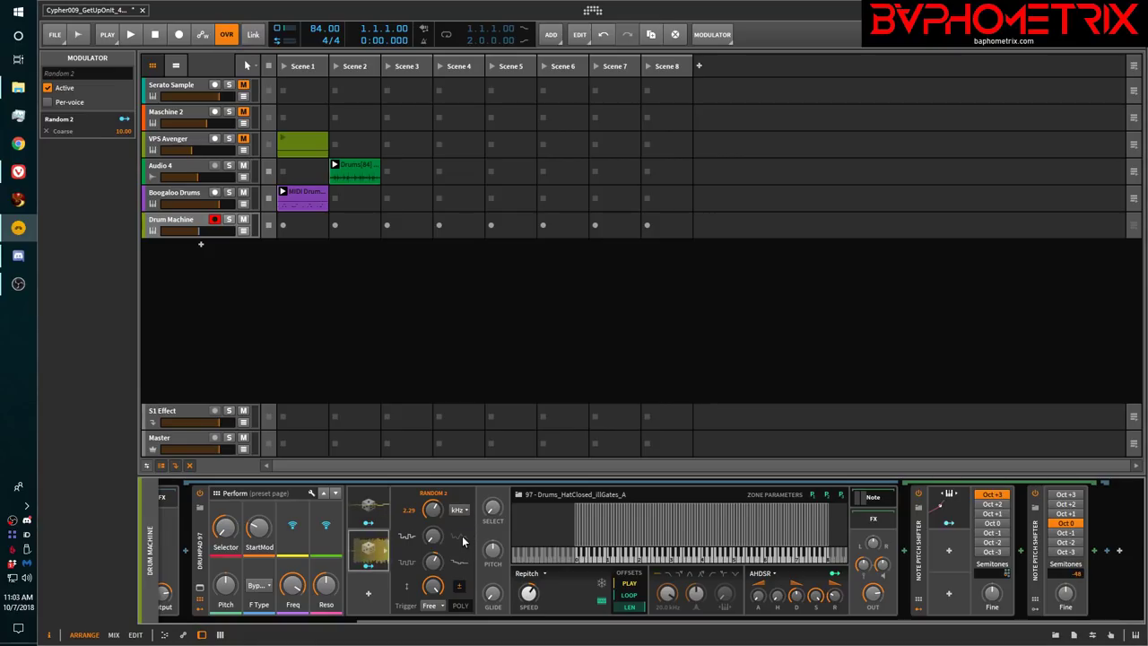
click(466, 514)
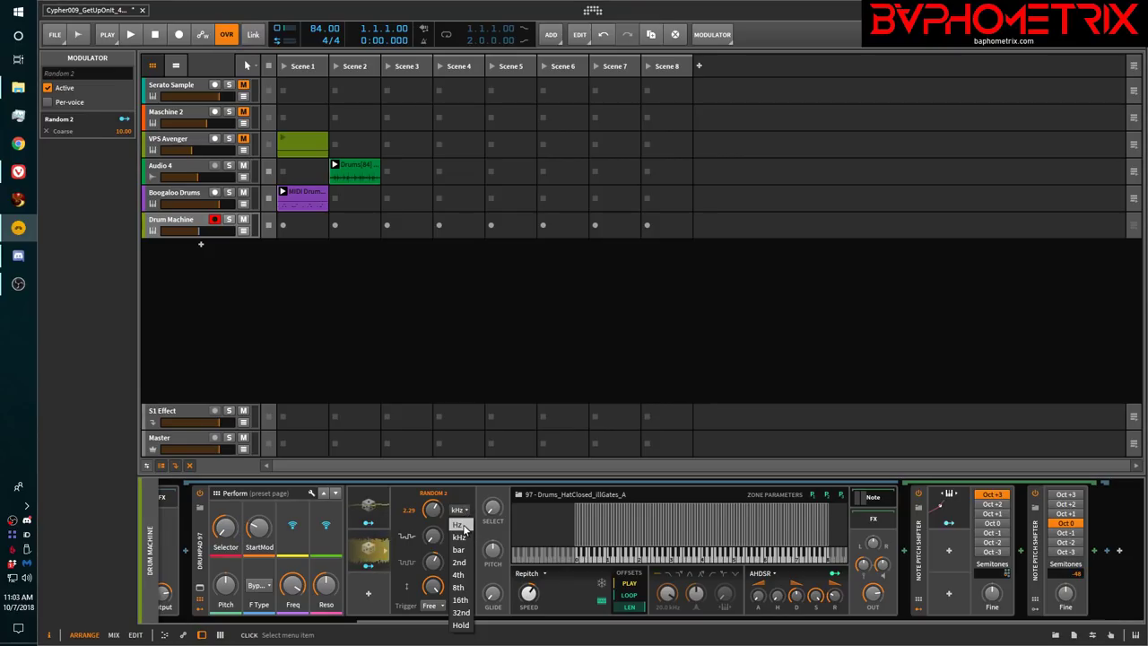
click(463, 528)
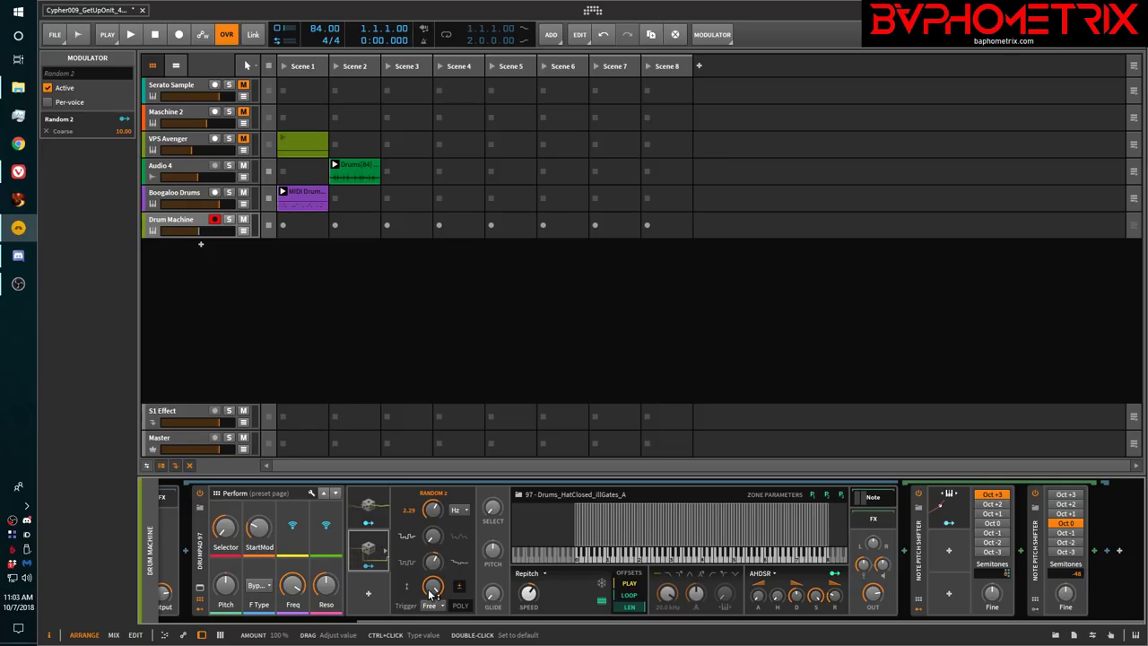
Try the second Random modulator's amount at 50%, restore it to 100%, and raise the rate to 3.24 Hz
mouse_move(433, 587)
mouse_down()
mouse_move(433, 627)
mouse_move(434, 565)
mouse_up()
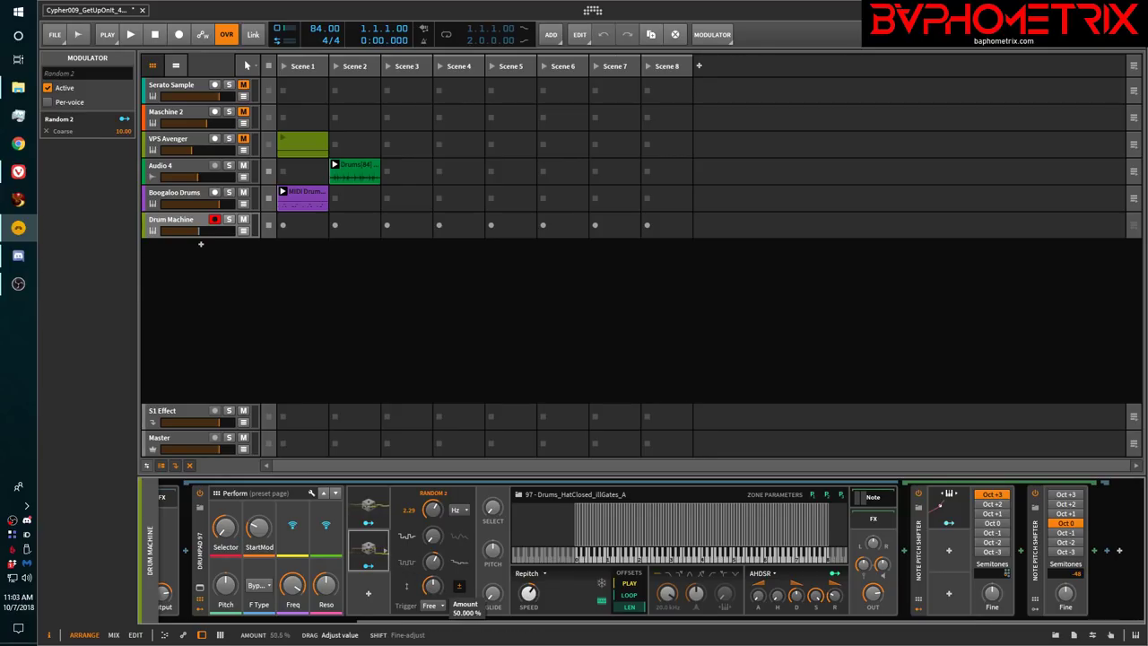
mouse_move(433, 585)
mouse_down()
mouse_move(434, 574)
mouse_move(433, 588)
mouse_up()
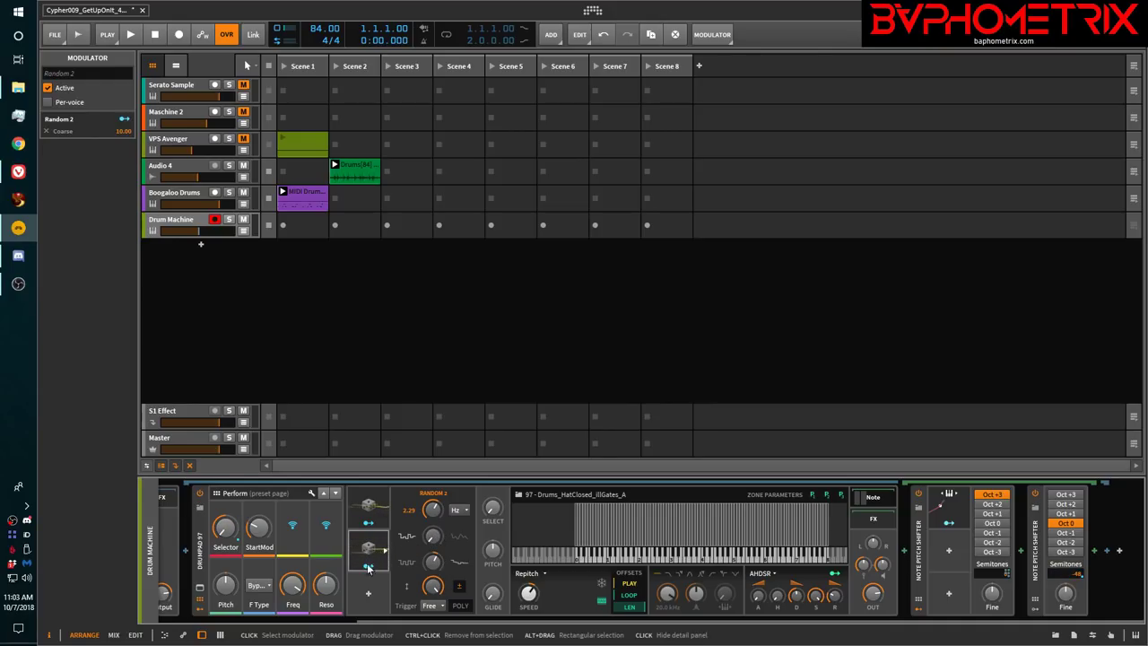
mouse_move(432, 510)
drag(432, 510, 432, 475)
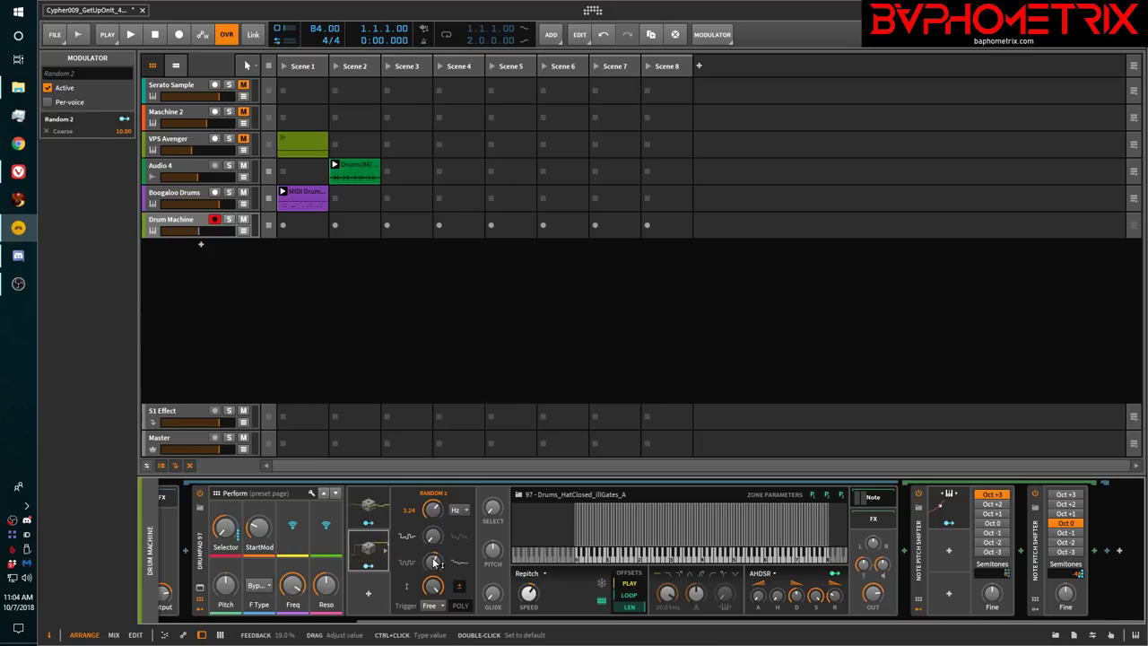
Sweep the second Random modulator's smoothing up to 100% and back to 0%, and test its feedback around zero and strongly negative
drag(434, 543, 434, 470)
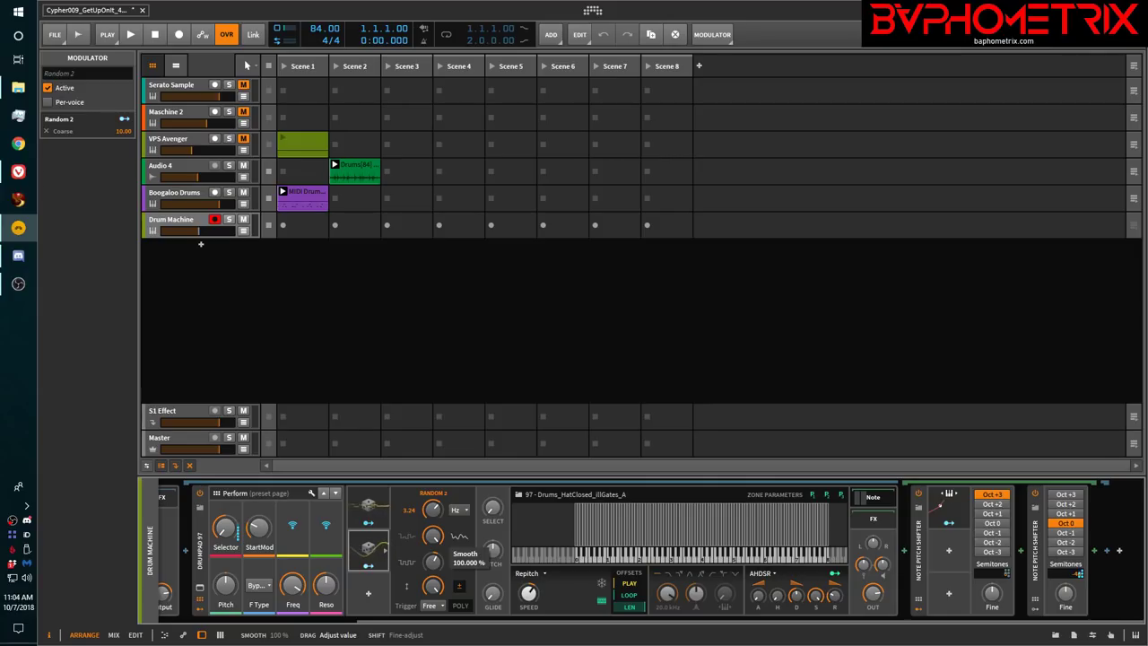
drag(434, 470, 440, 563)
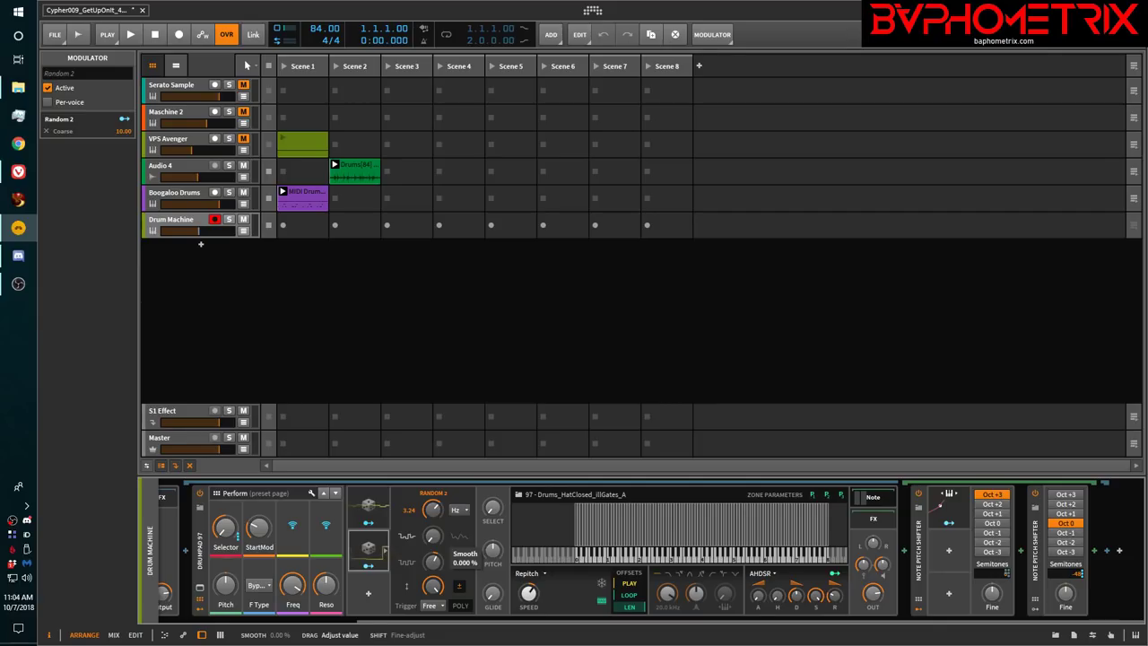
drag(435, 564, 435, 582)
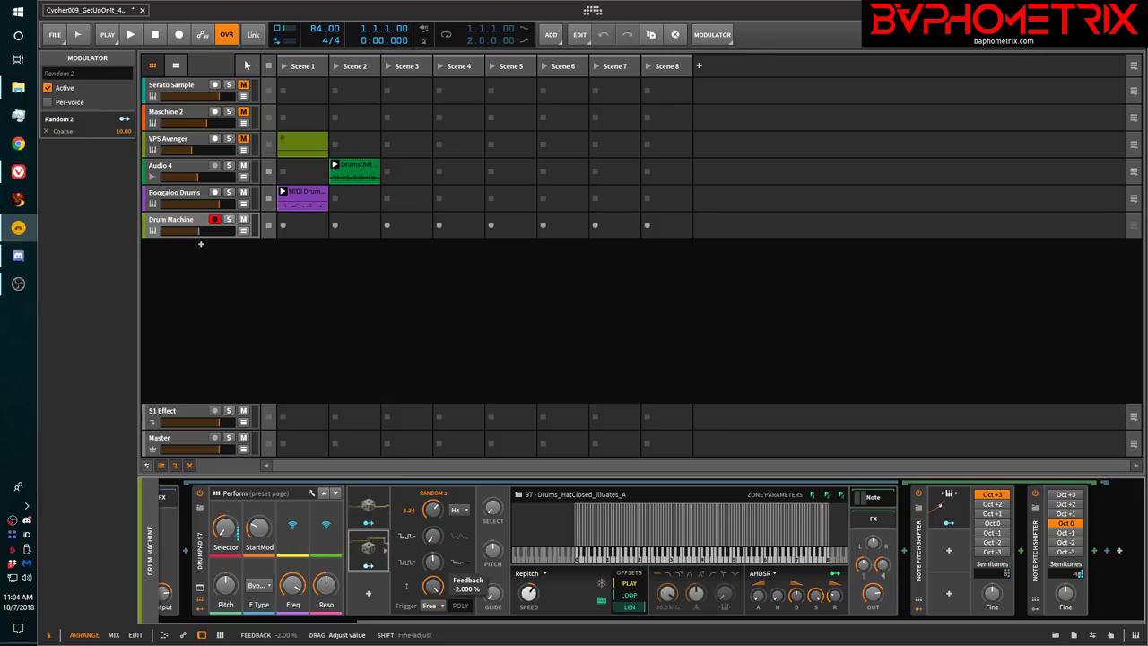
drag(436, 582, 436, 578)
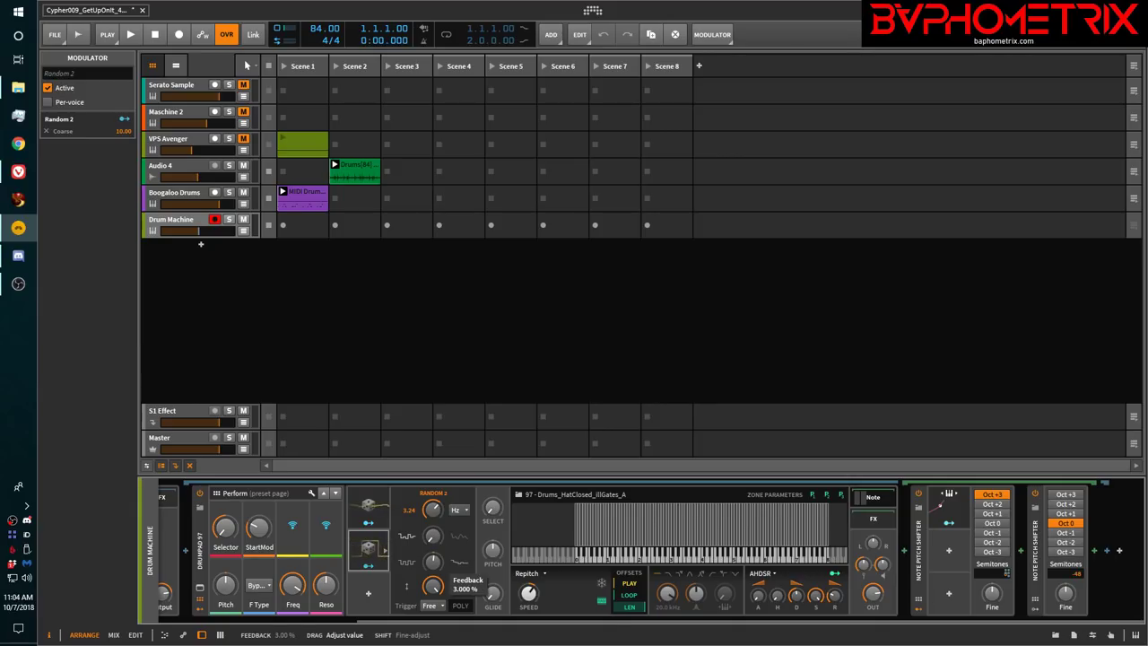
drag(436, 579, 436, 628)
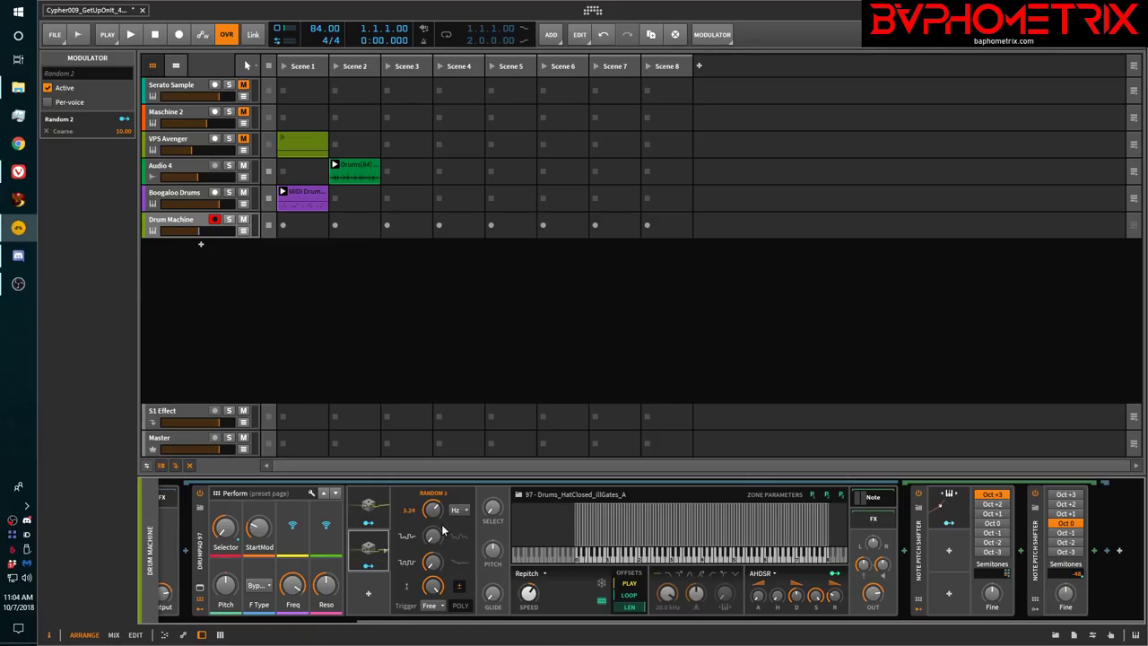
Lower the second Random modulator's feedback through -17% to -100% and turn off its bipolar mode
drag(439, 539, 439, 520)
drag(433, 562, 432, 534)
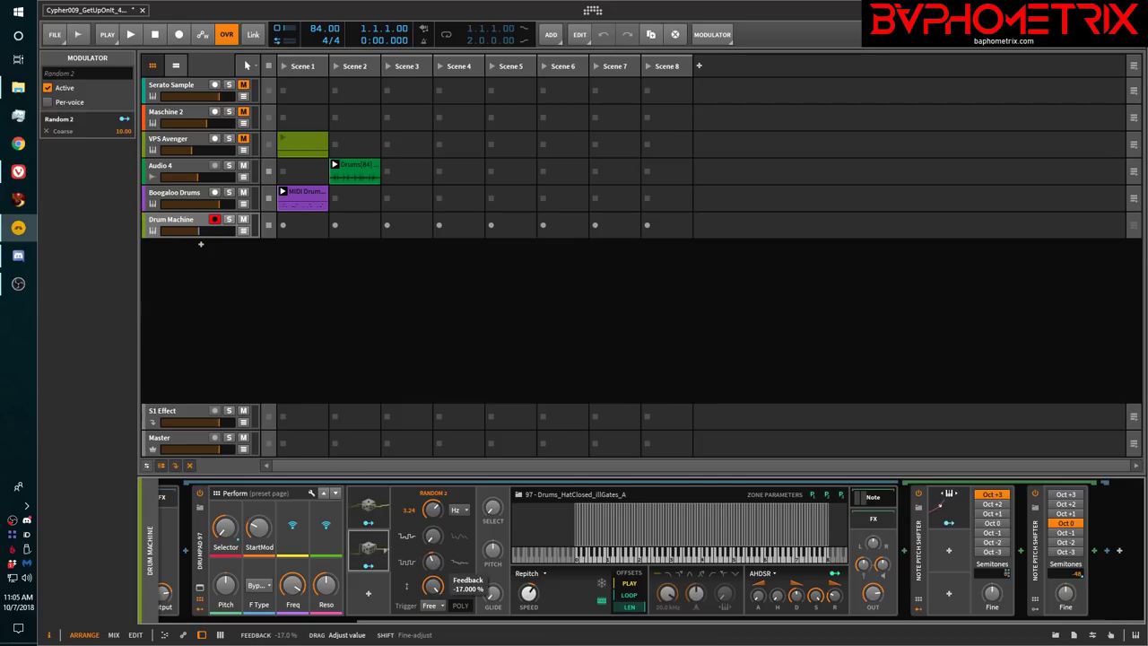
drag(433, 584, 432, 619)
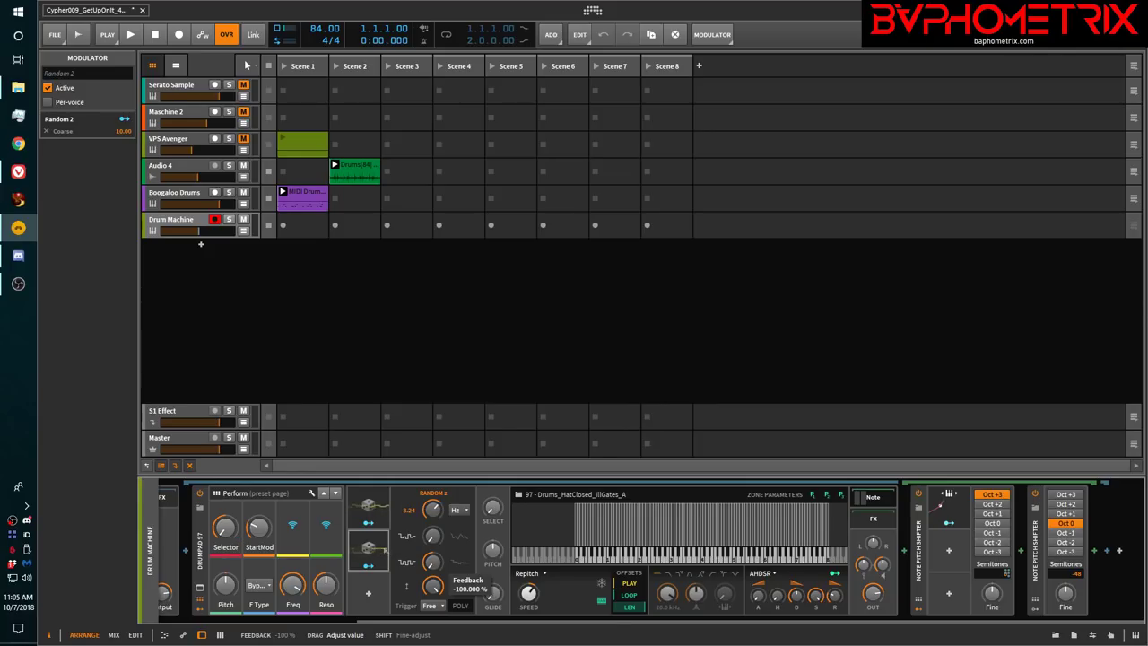
mouse_move(432, 586)
mouse_down()
mouse_move(432, 560)
mouse_move(432, 586)
mouse_up()
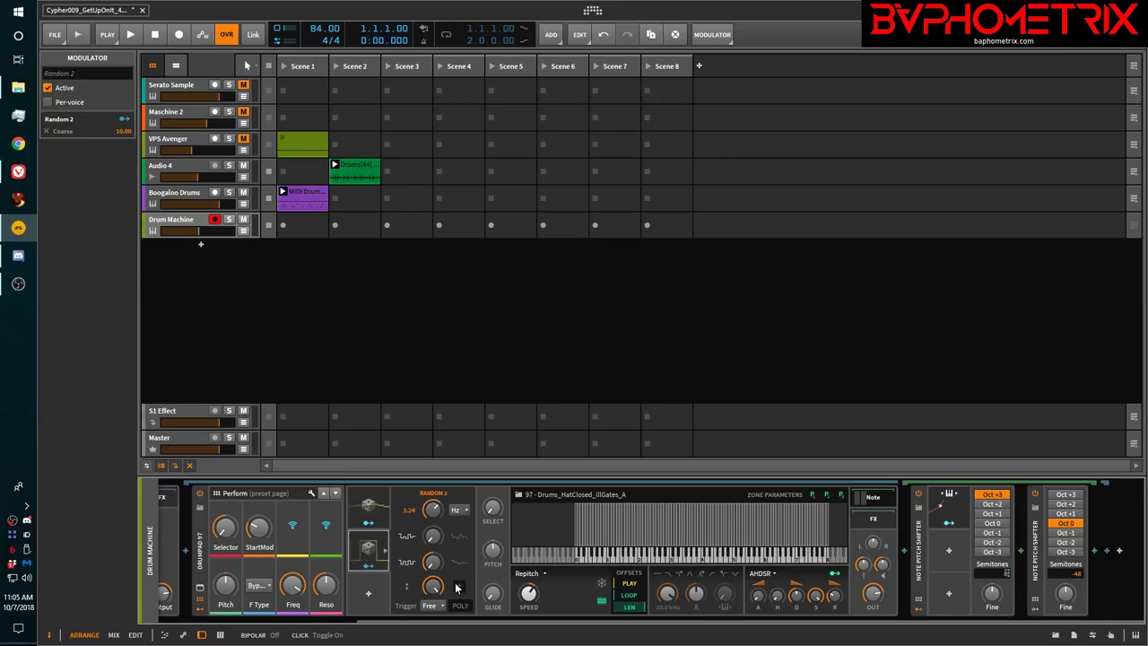
Sweep the second Random modulator's feedback through 6%, -100% and -97%, ending at 63%
drag(432, 562, 434, 561)
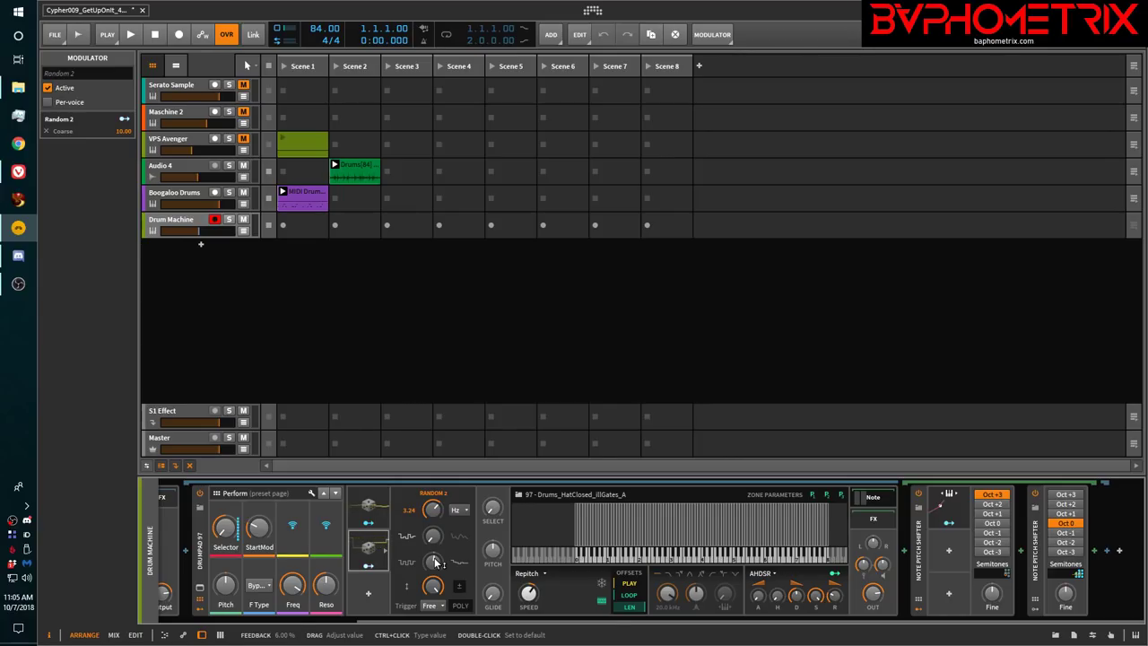
drag(437, 562, 437, 601)
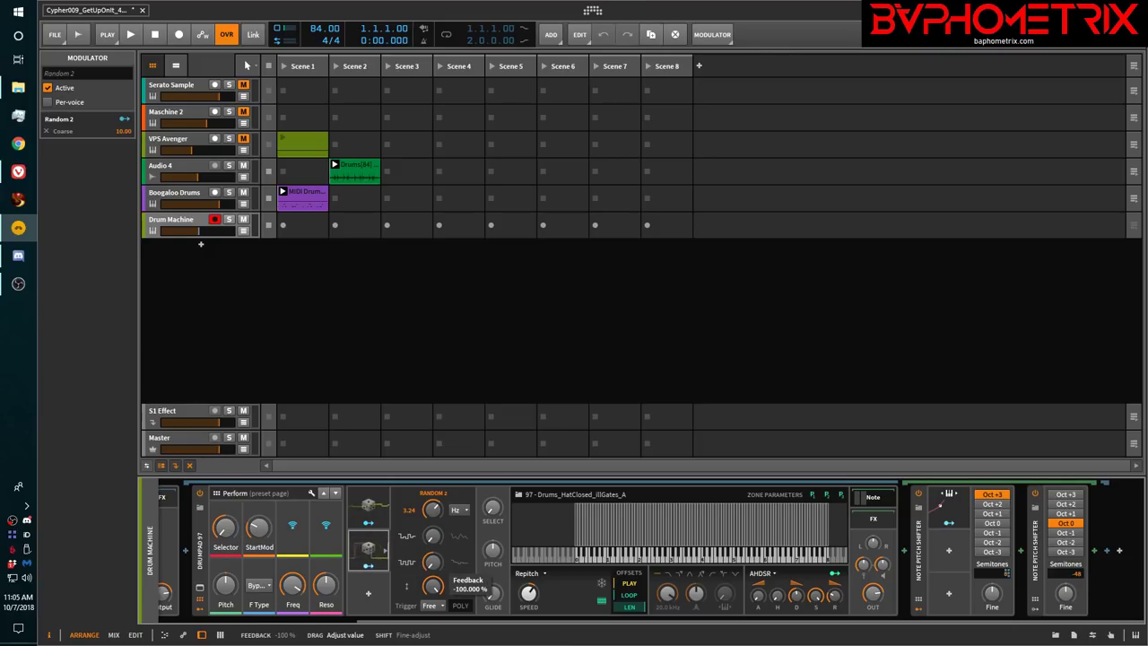
drag(432, 585, 432, 592)
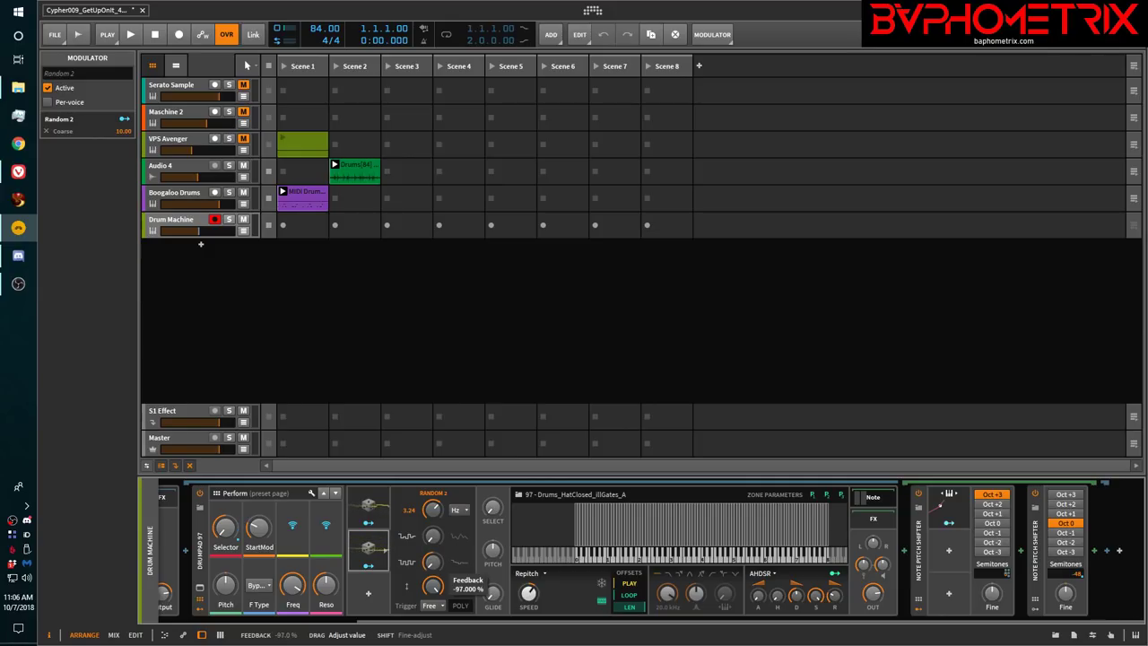
mouse_move(432, 585)
mouse_down()
mouse_move(432, 548)
mouse_move(432, 605)
mouse_move(432, 546)
mouse_move(433, 605)
mouse_move(432, 593)
mouse_up()
drag(432, 586, 433, 528)
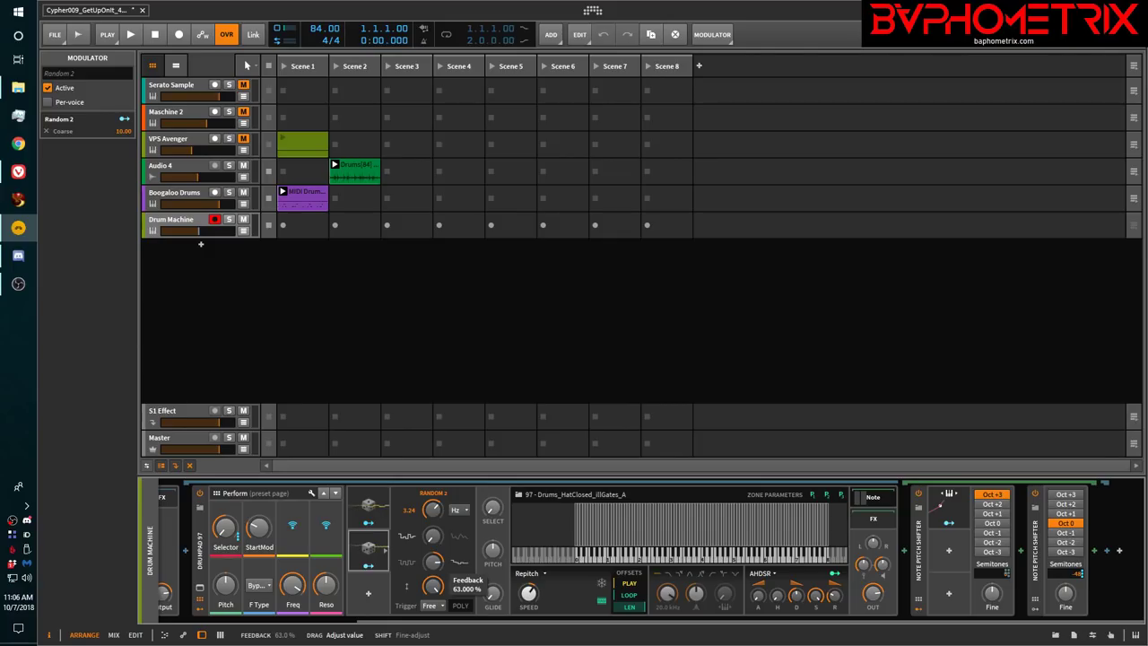
Lower the second Random modulator's feedback to 22% and make further small adjustments to it
drag(432, 512, 432, 506)
drag(432, 586, 433, 593)
drag(432, 593, 432, 600)
drag(432, 586, 433, 565)
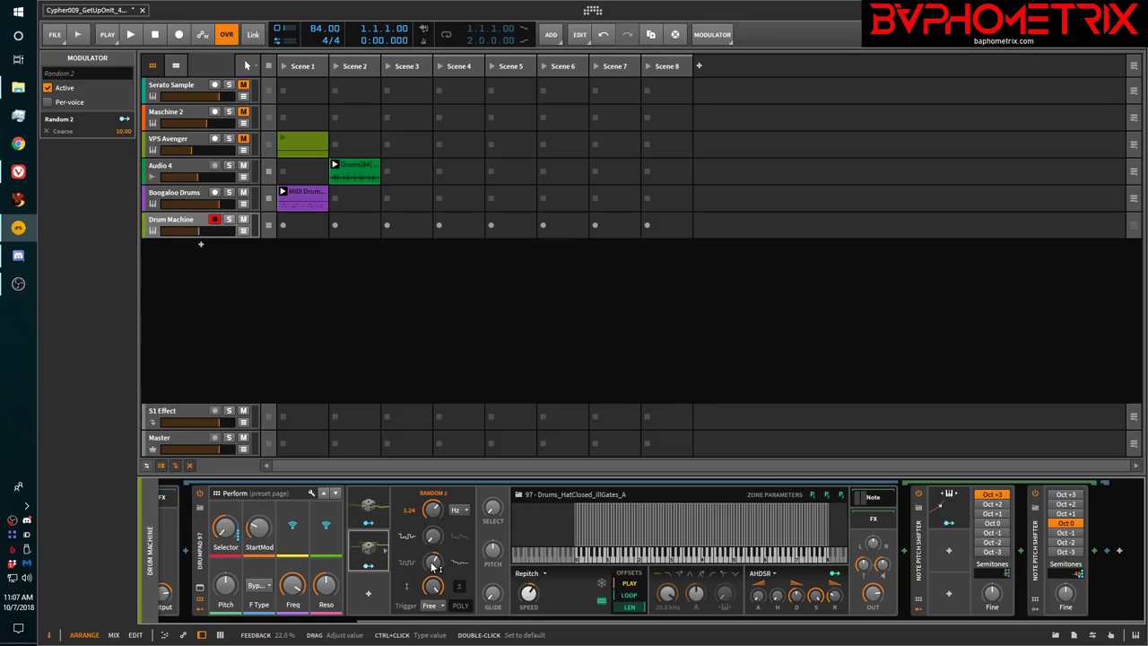
mouse_move(433, 563)
mouse_down()
mouse_move(433, 593)
mouse_move(433, 549)
mouse_move(420, 574)
mouse_up()
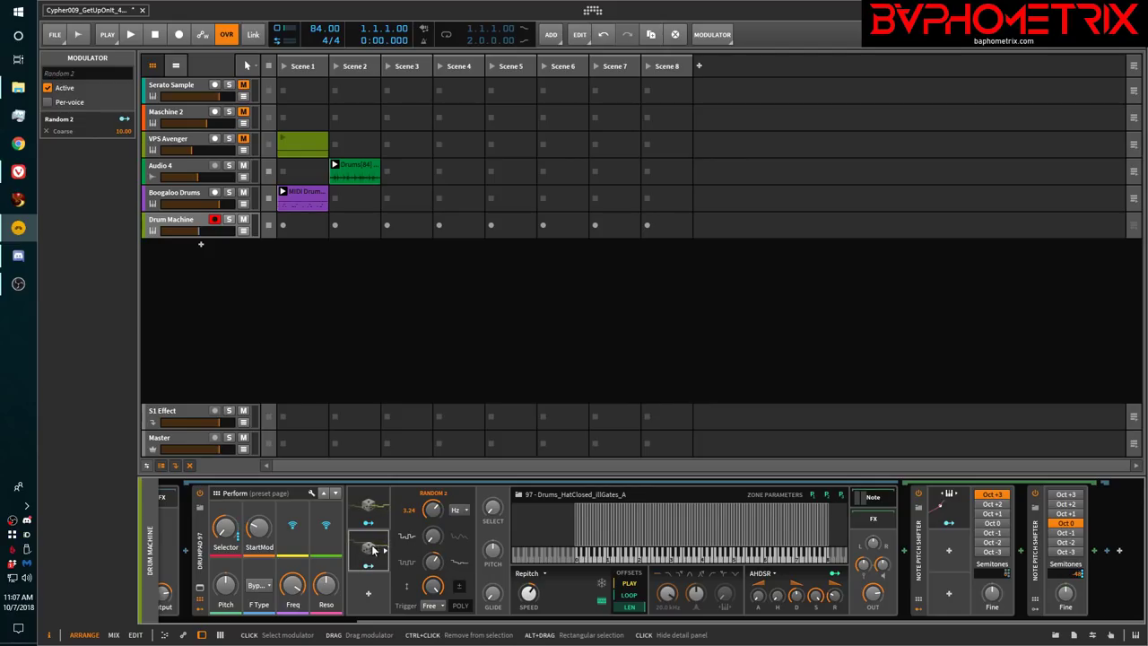
mouse_move(420, 574)
mouse_down()
mouse_move(420, 604)
mouse_move(420, 554)
mouse_up()
drag(432, 586, 432, 599)
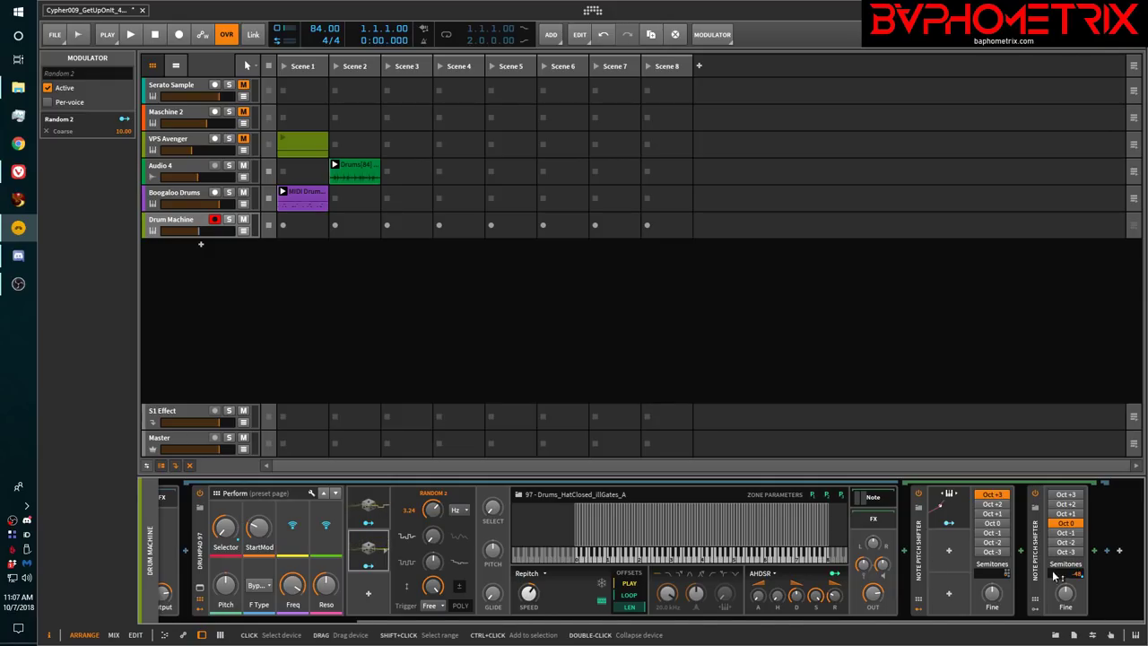
Set the second Random modulator's modulation depth on the Coarse pitch parameter to 50
ctrl+click(120, 131)
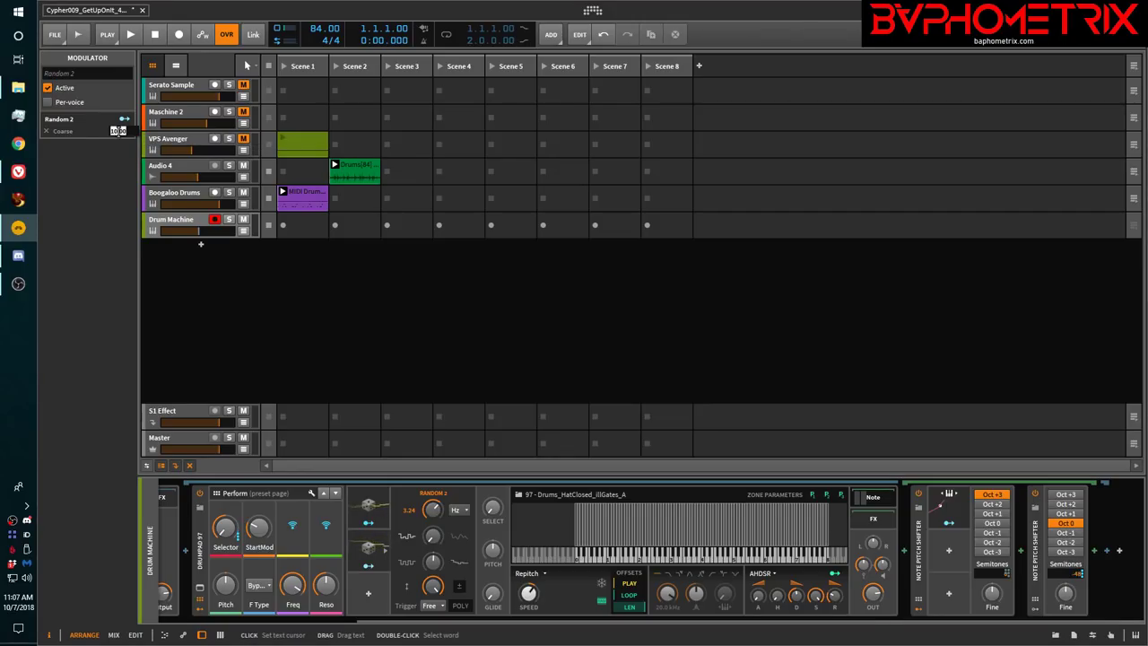
text(20)
key(Return)
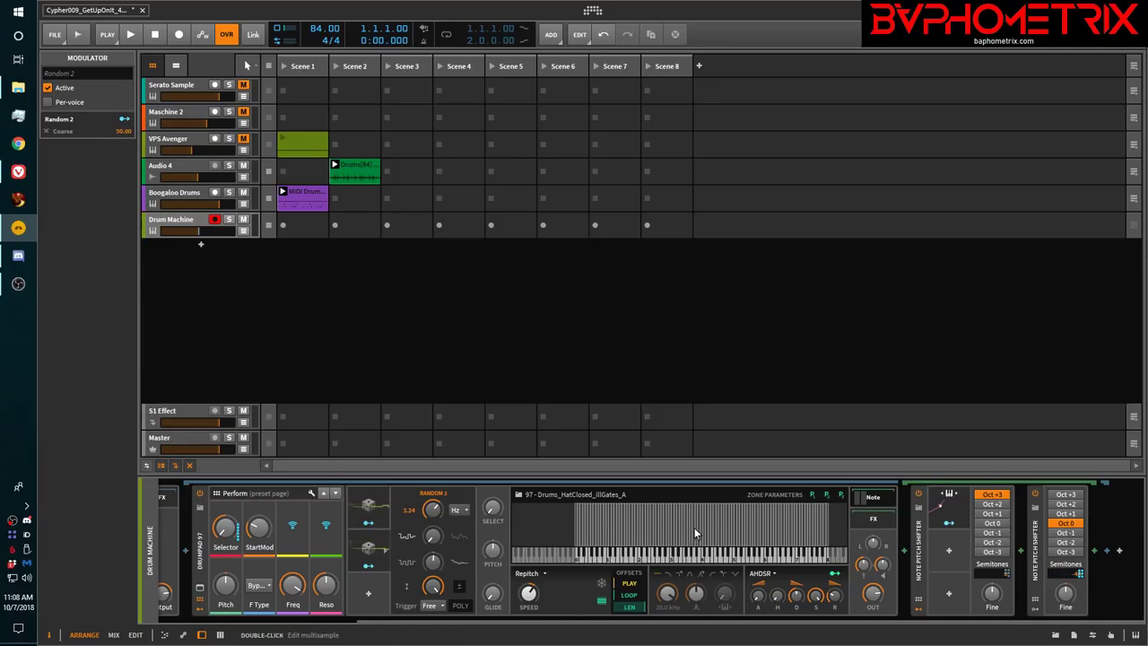
click(713, 551)
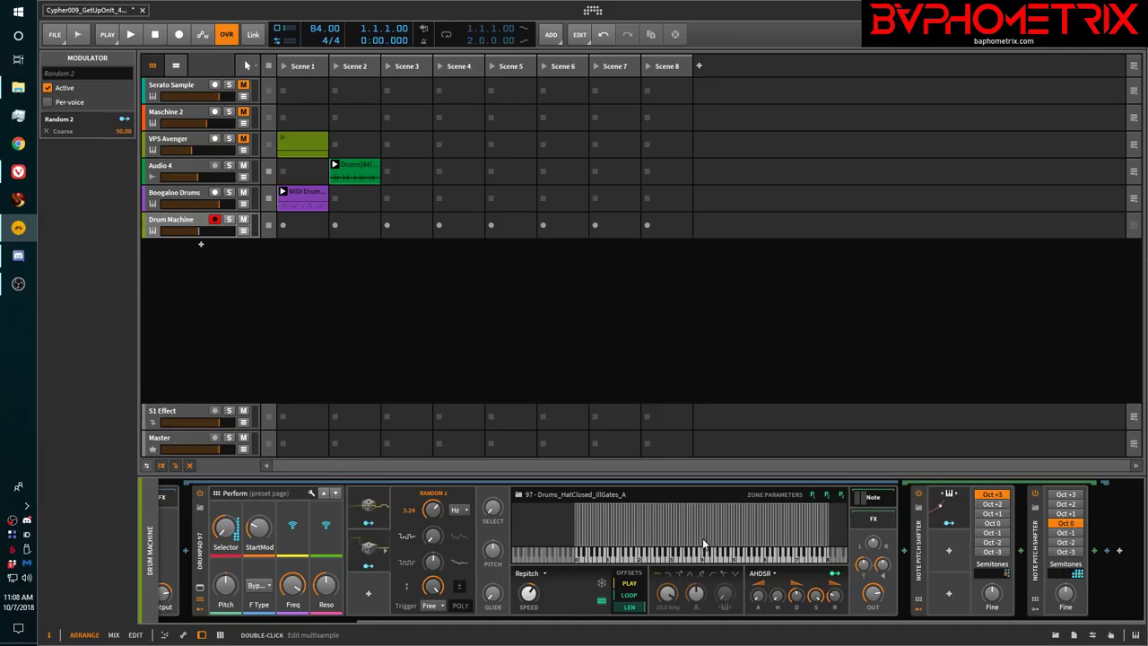
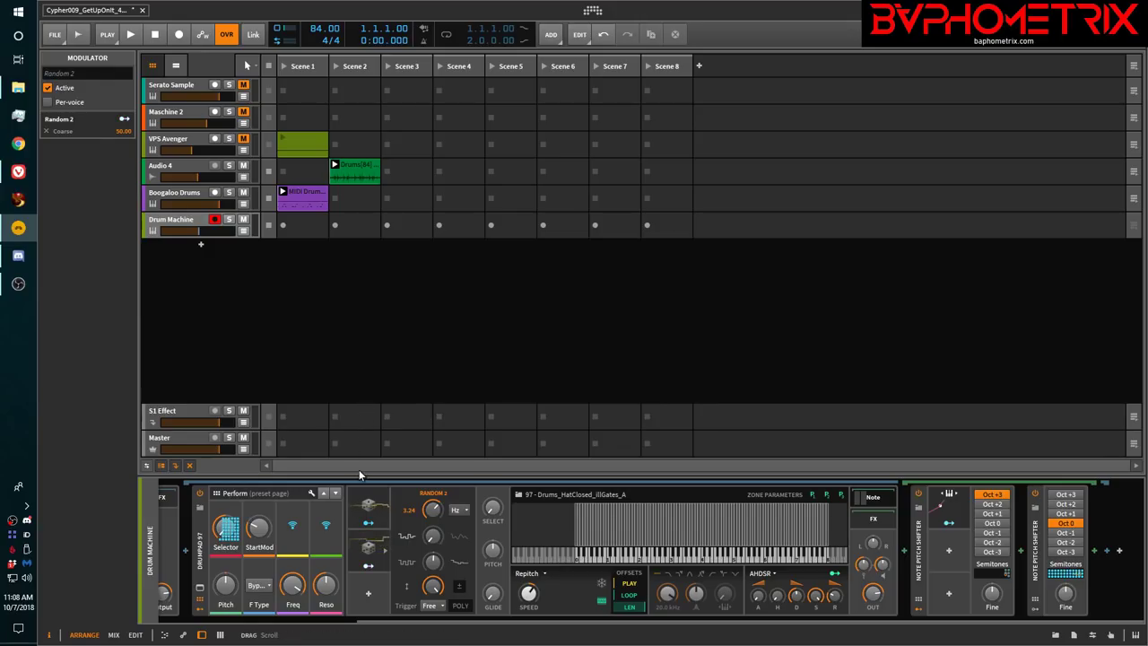
Delete the Drum Machine track and select the Hats pad in the Boogaloo Drums kit
click(189, 220)
key(Delete)
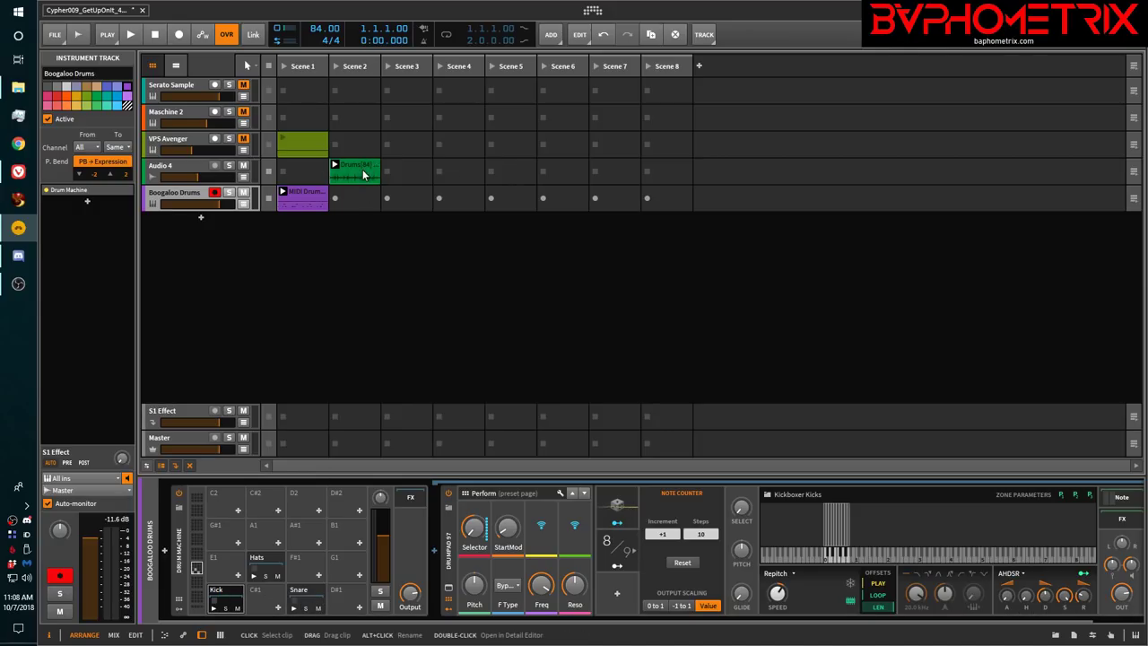
click(271, 565)
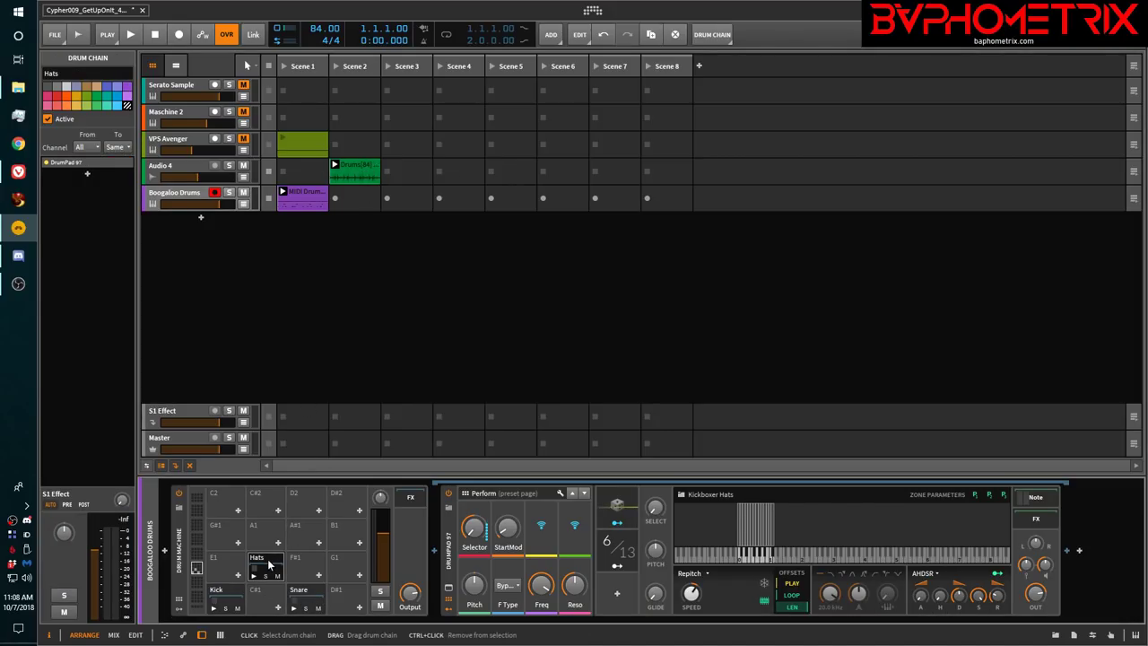
Open the Note Counter modulator's settings on the Hats DrumPad 97 and deactivate that modulator
click(619, 540)
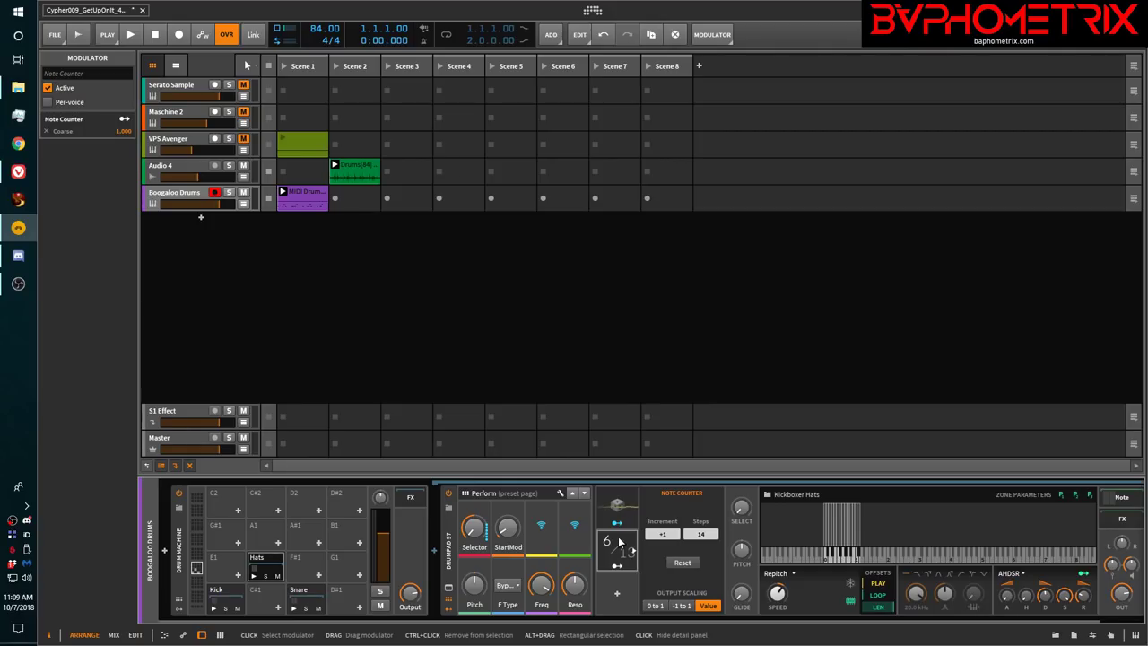
click(618, 537)
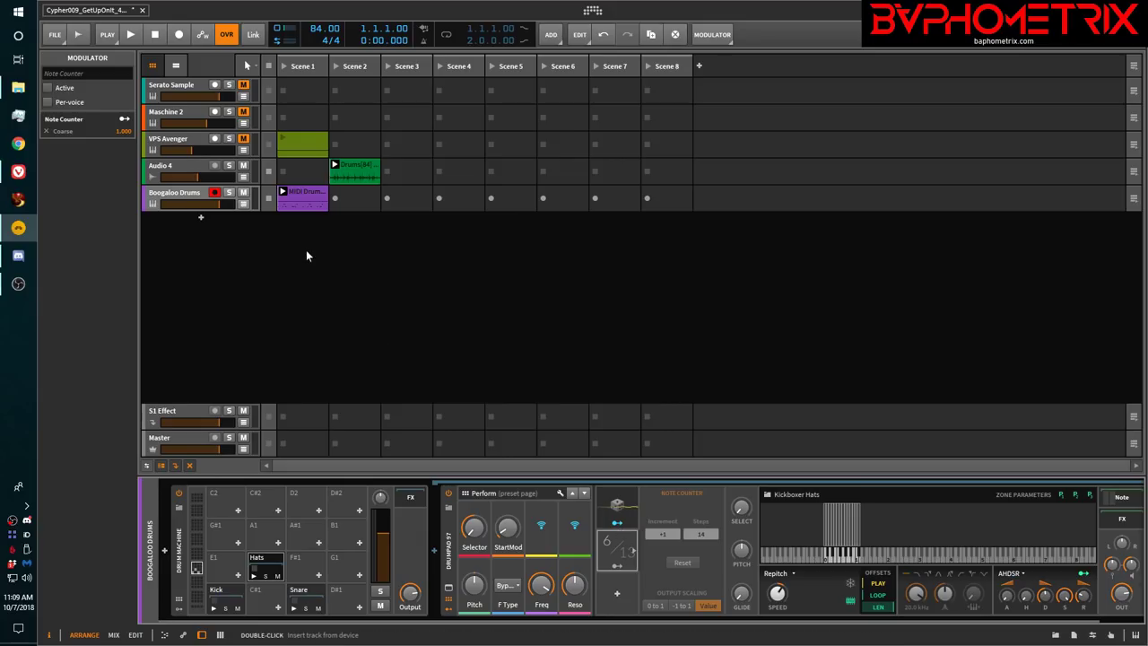
click(49, 88)
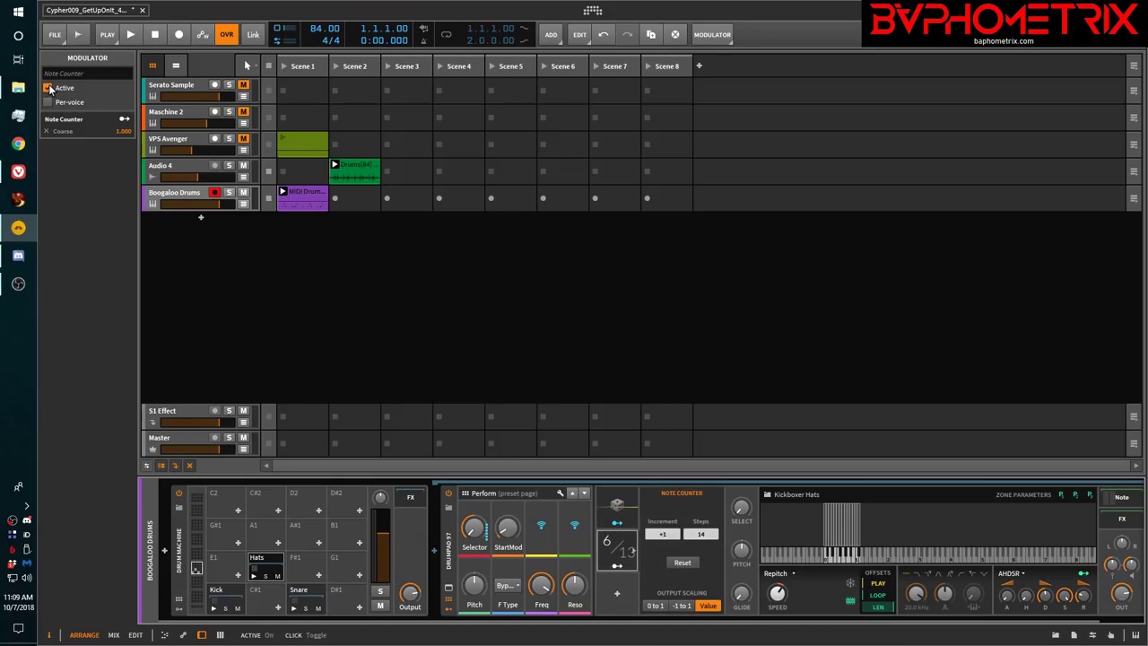
click(50, 87)
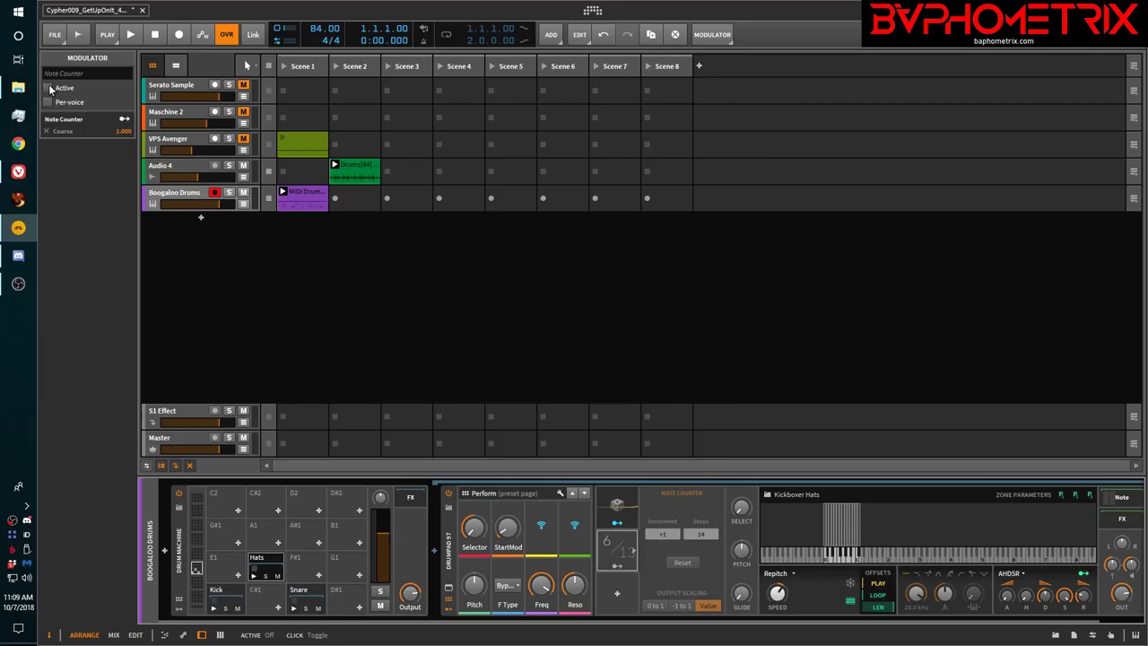
Mute and unmute the MIDI Drums[84] Kickboxer clip, and select the Boogaloo Drums track
click(305, 197)
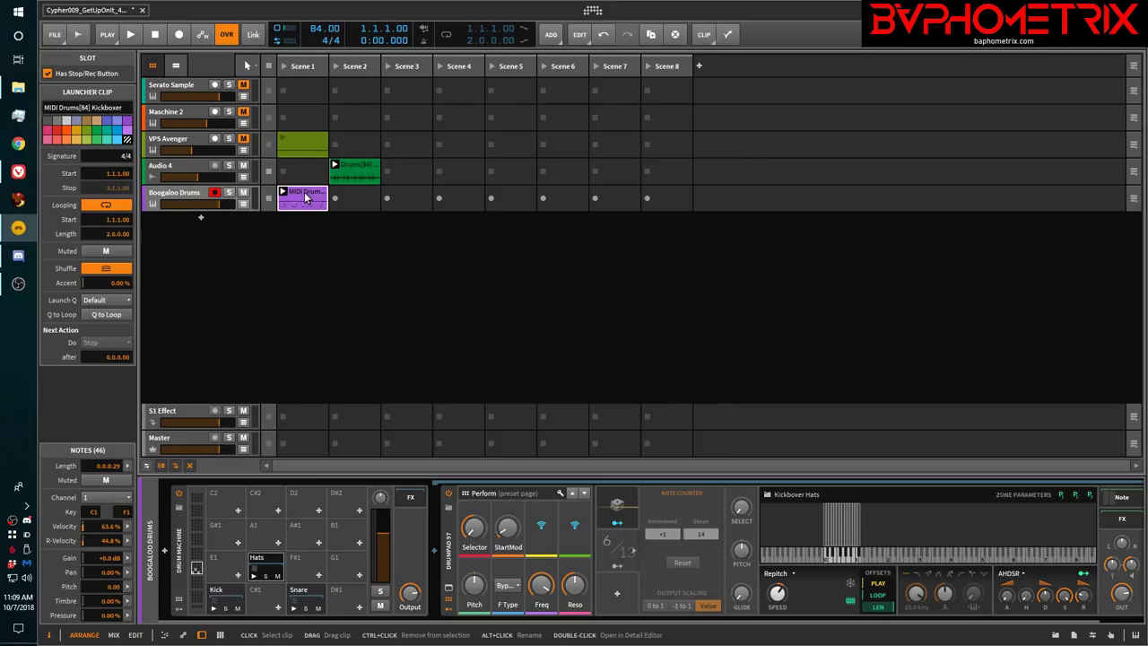
key(alt+m)
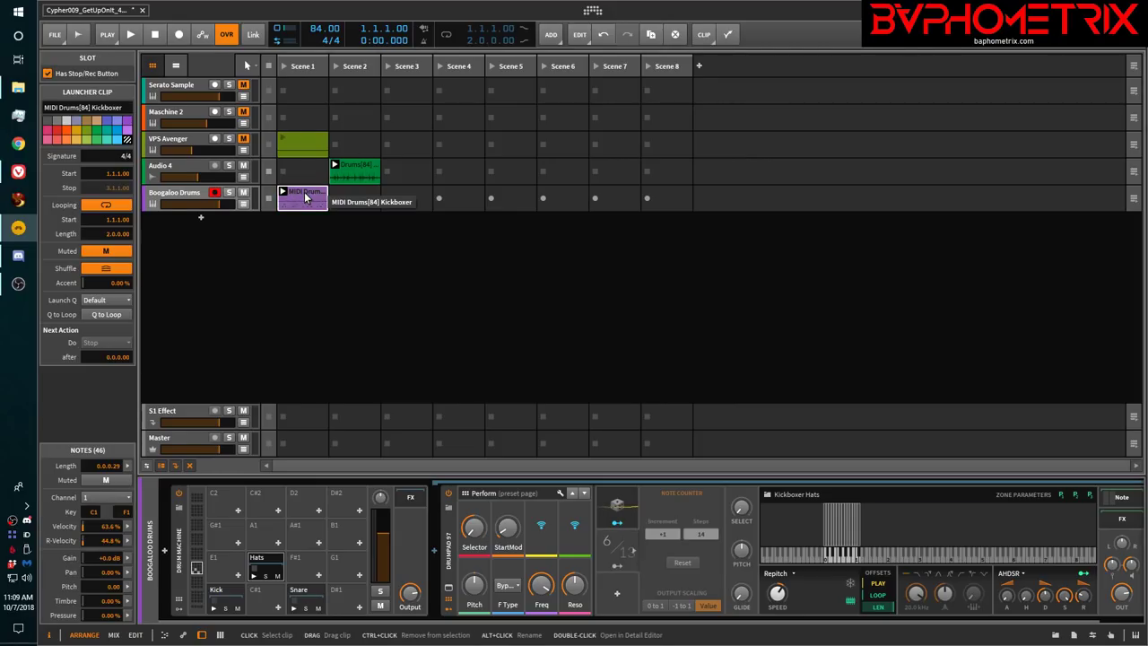
key(alt+m)
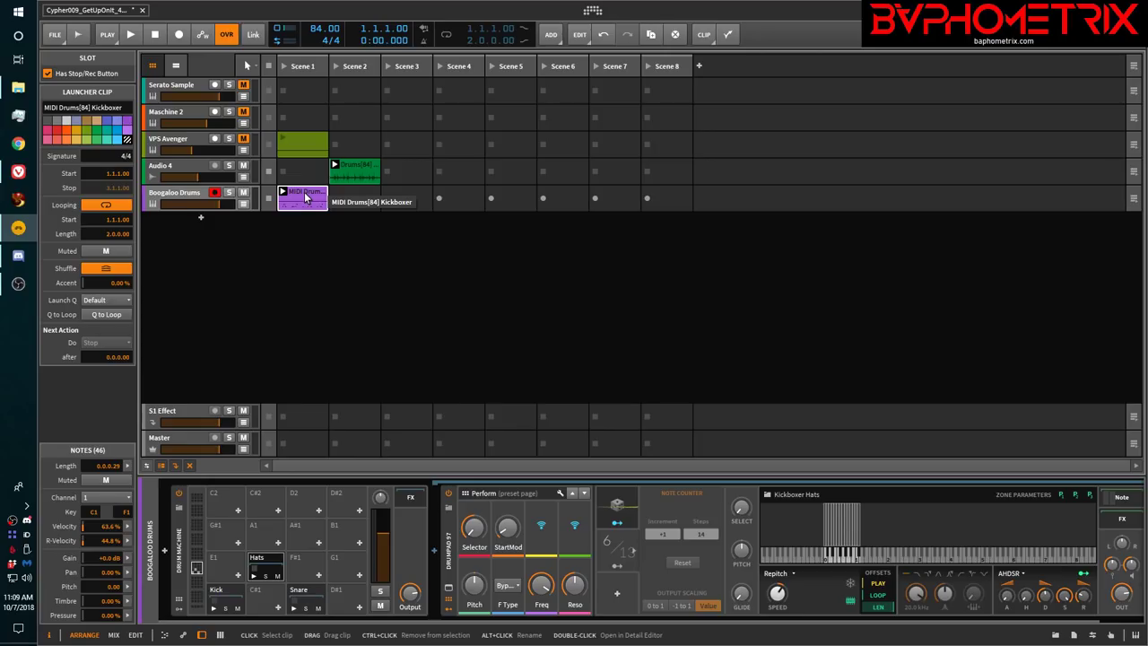
click(190, 195)
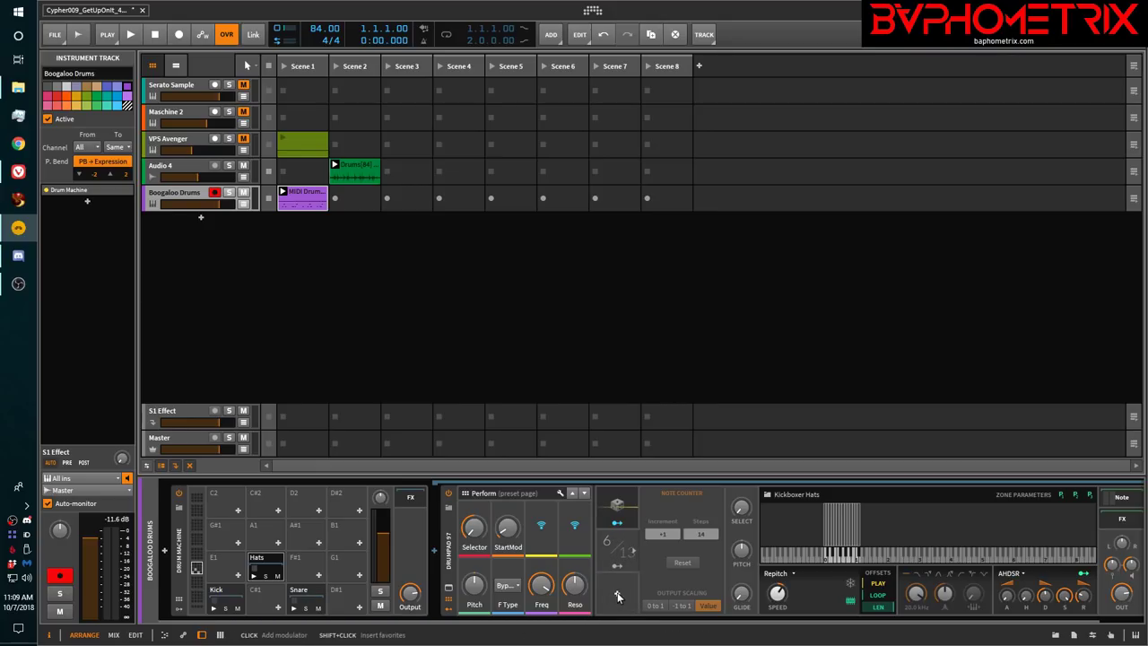
Add a Random modulator to the DrumPad 97 device on the Hats pad
click(617, 596)
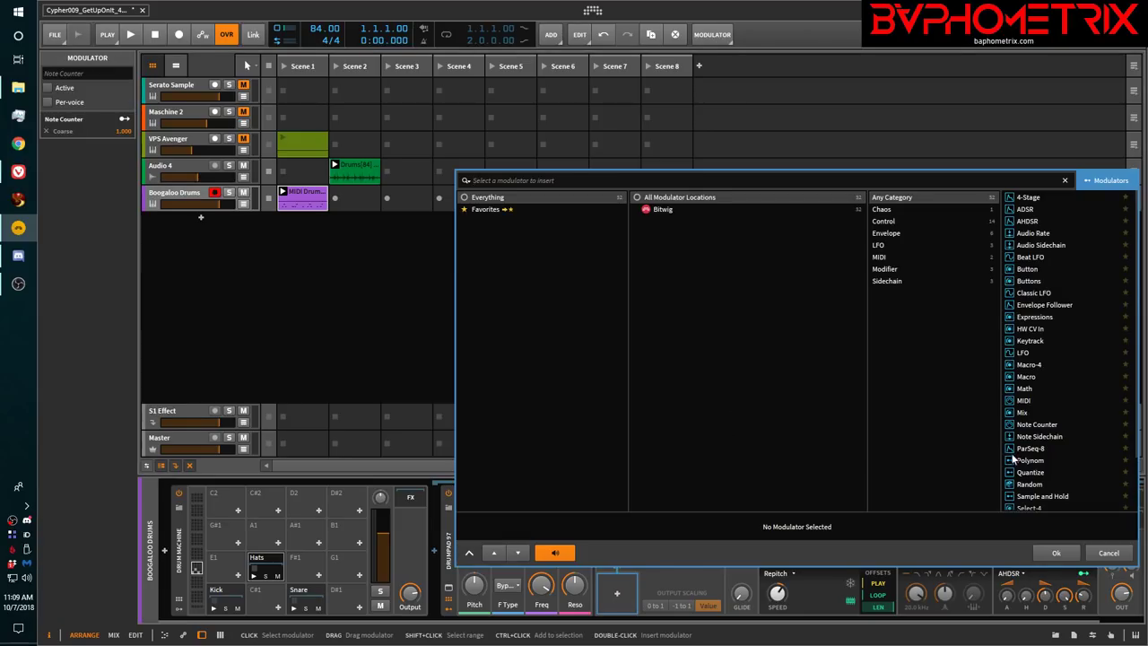
click(1031, 484)
click(1055, 552)
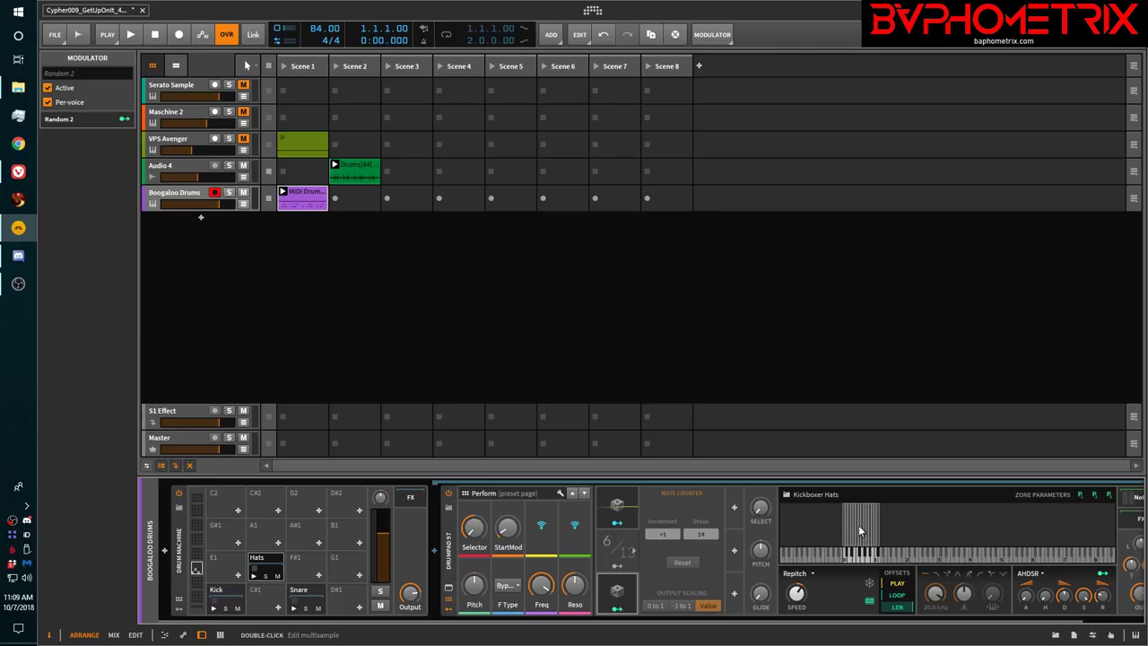
Examine all sample zones of the Kickboxer Hats multisample by selecting them in its editor, and close the editor
double_click(922, 524)
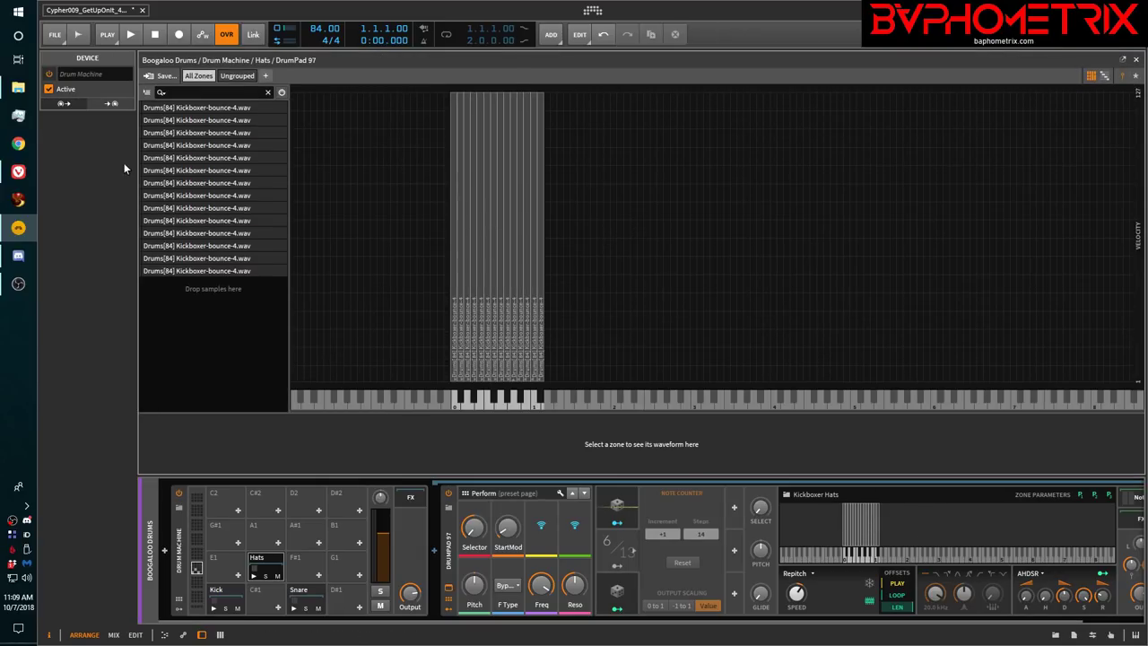
click(172, 109)
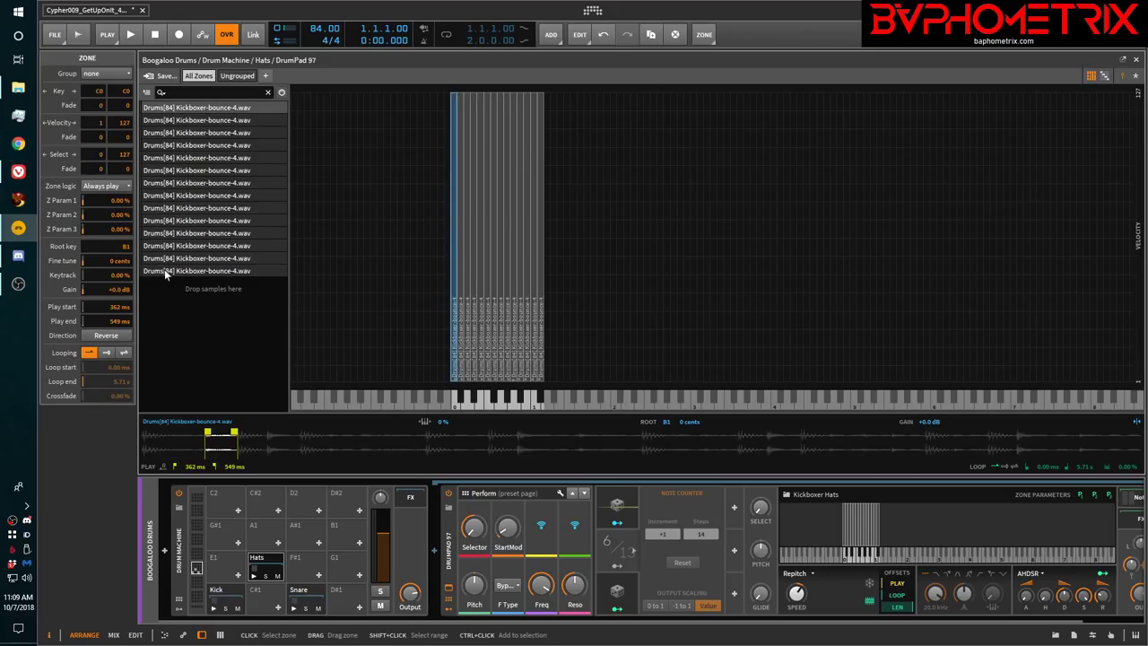
shift+click(165, 270)
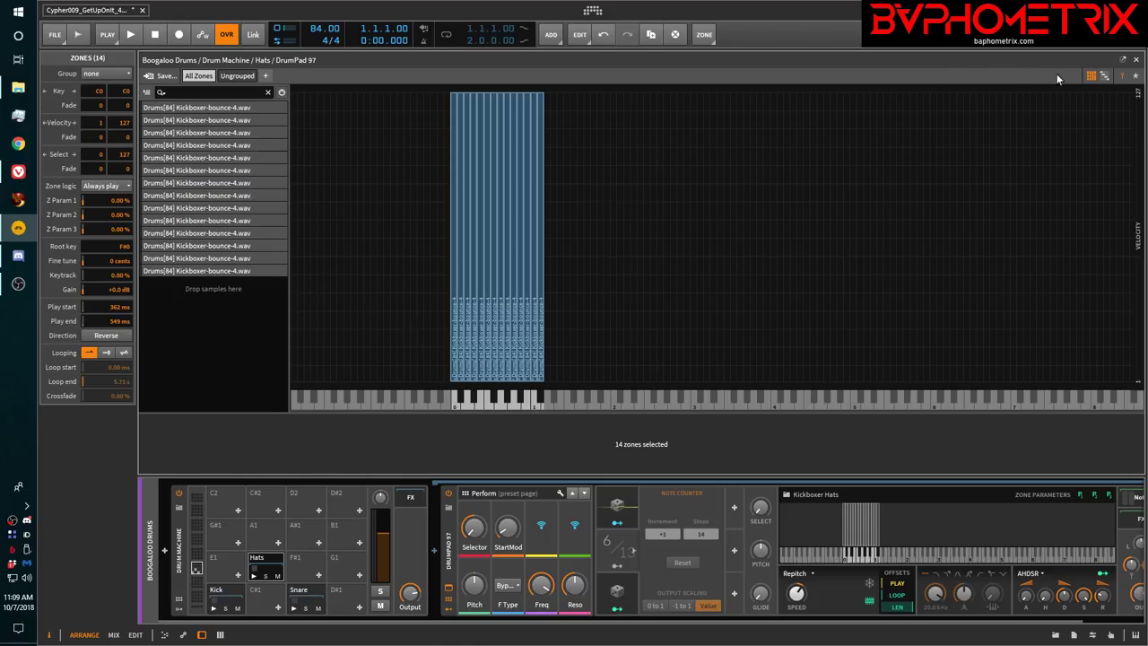
click(1136, 59)
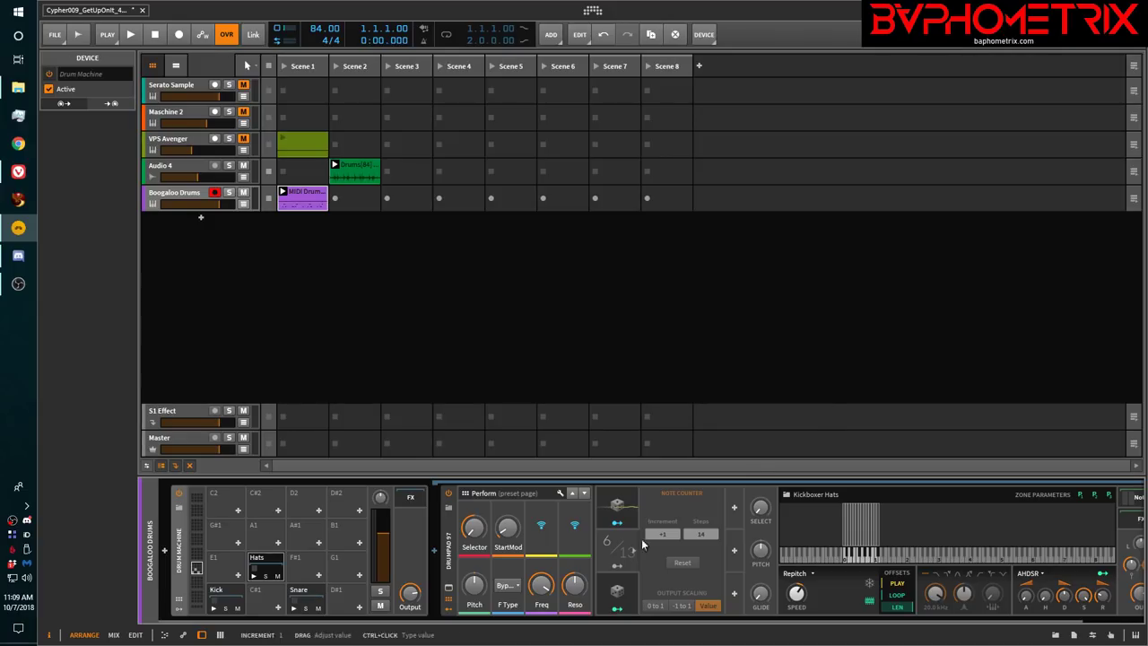
Turn off polyphonic mode for the Random 2 modulator and set its feedback to 0%
click(635, 596)
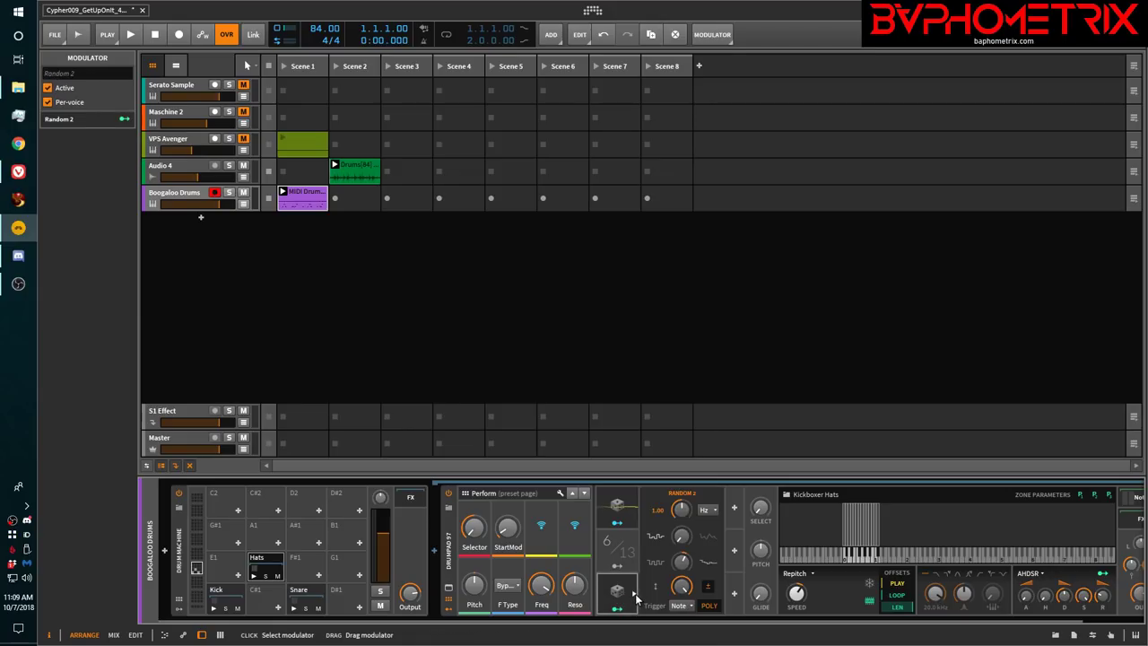
click(709, 607)
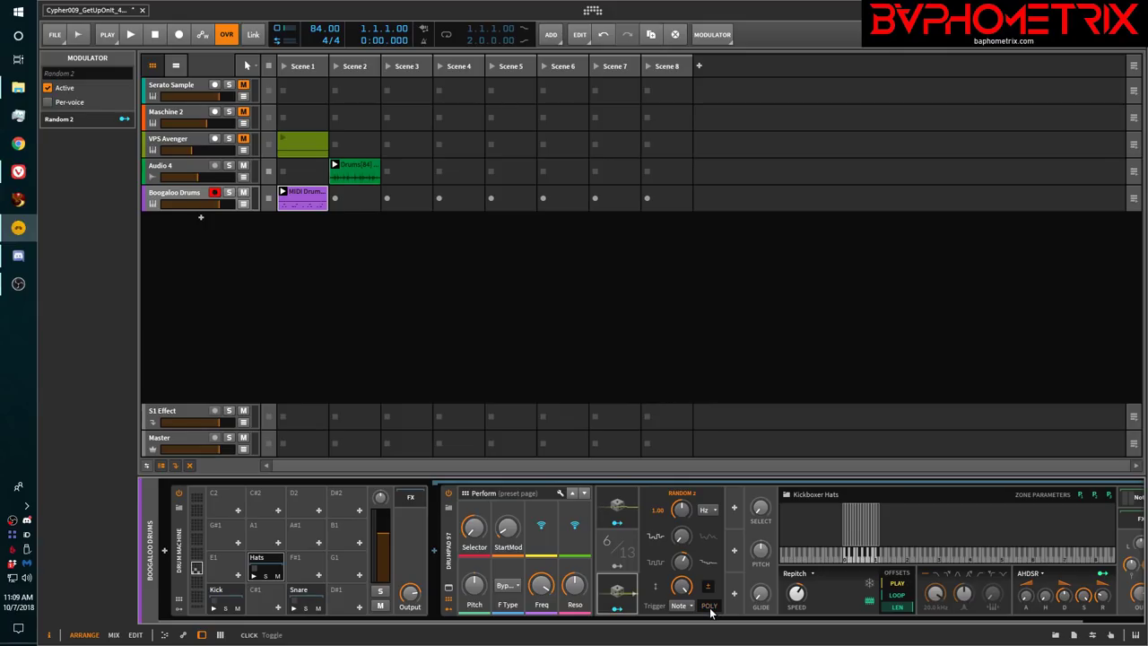
drag(683, 565, 683, 591)
ctrl+click(683, 567)
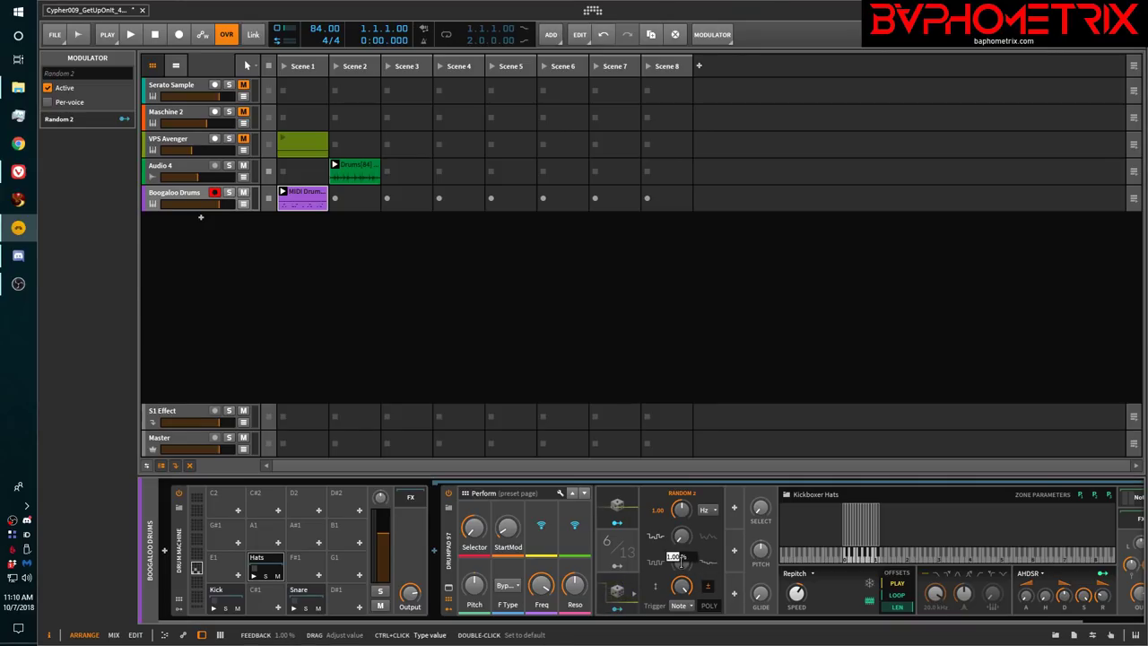
text(0)
key(Return)
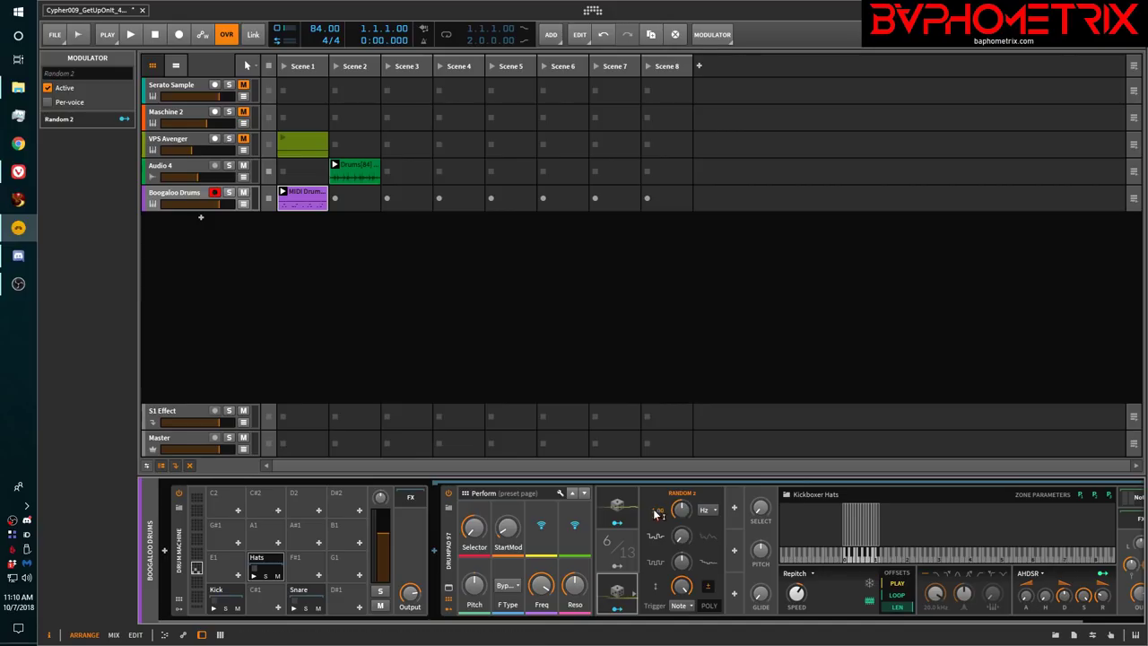
Expand the sampler's Note chain and map Random 2 to the second Note Pitch Shifter's Coarse parameter with a modulation depth of 14
mouse_move(682, 512)
drag(822, 628, 992, 625)
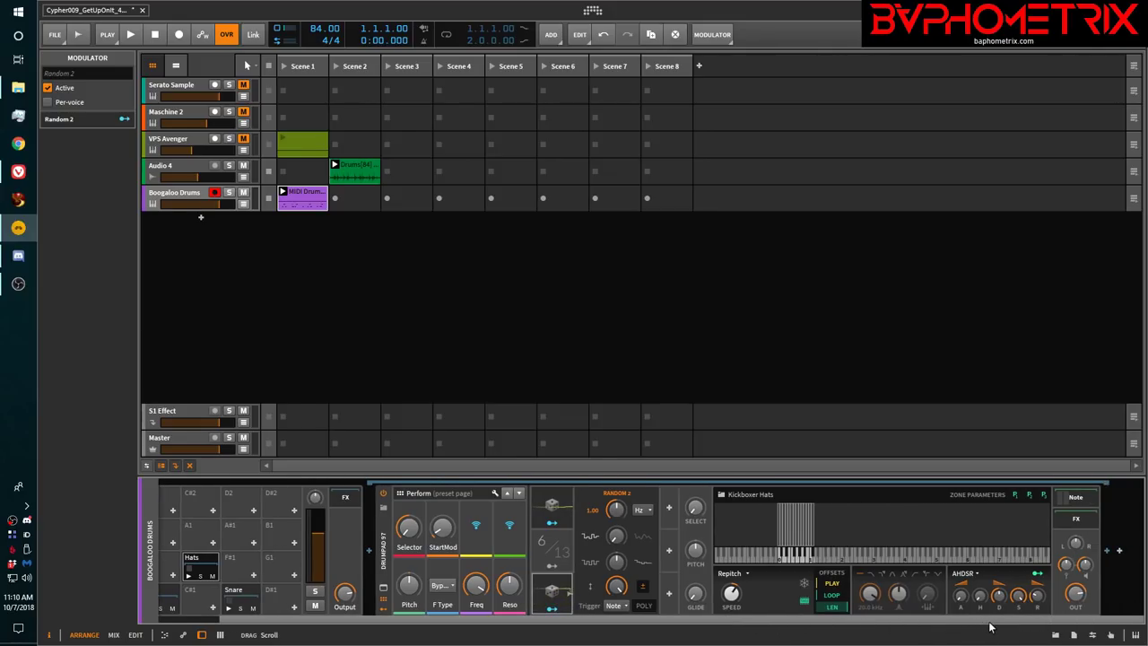
click(1080, 507)
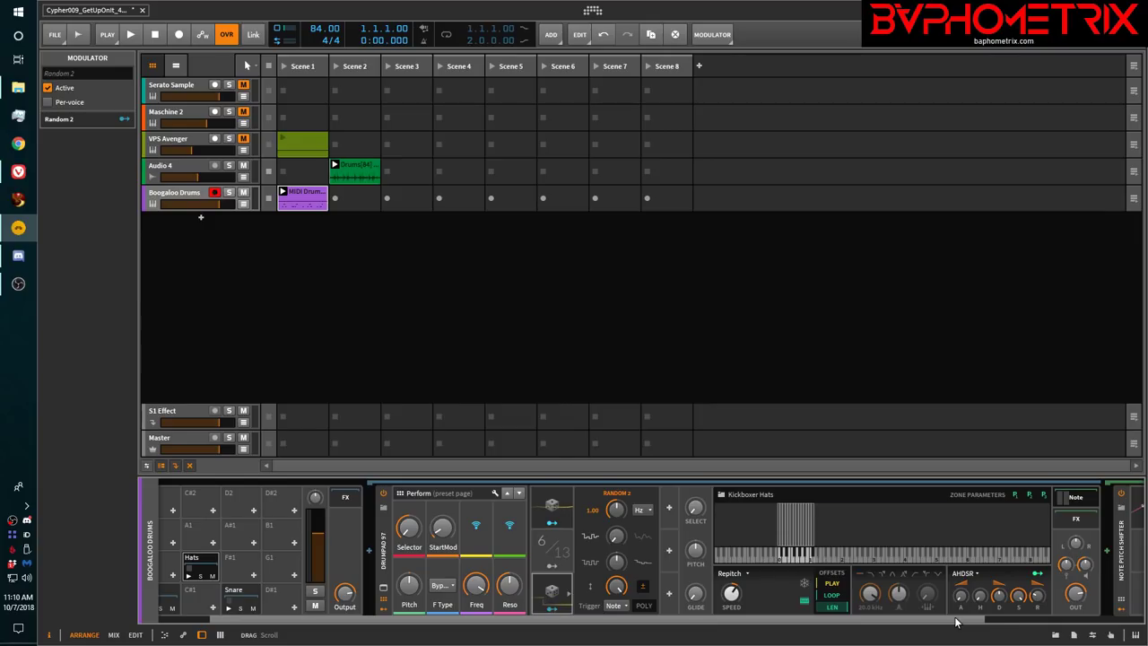
scroll(956, 621, right, 3)
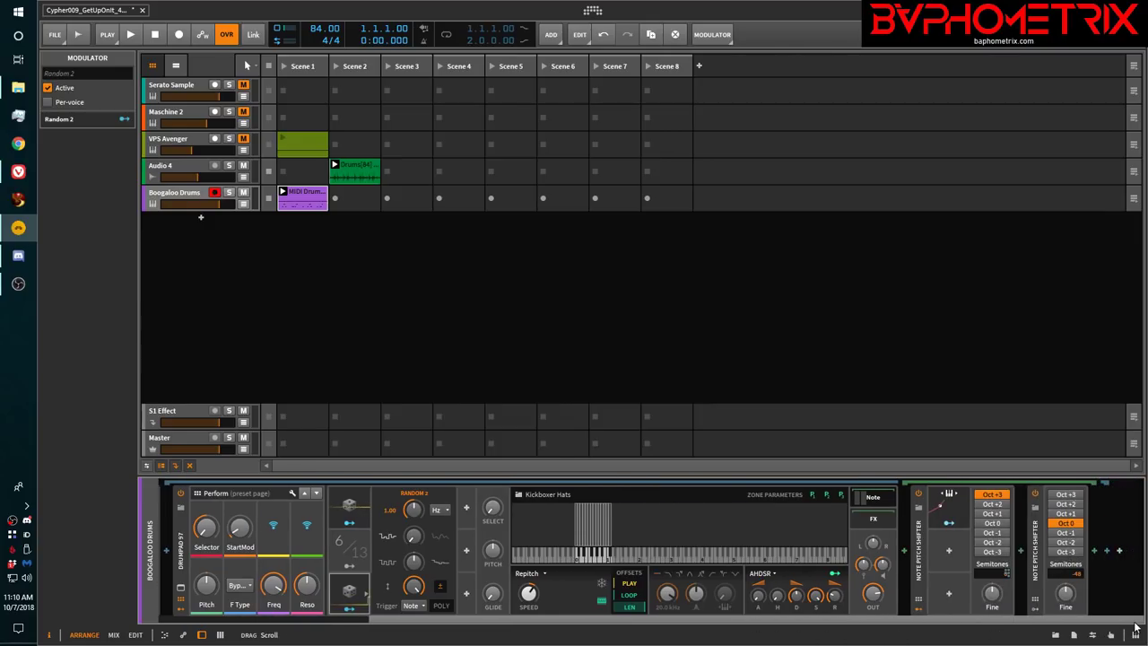
click(348, 610)
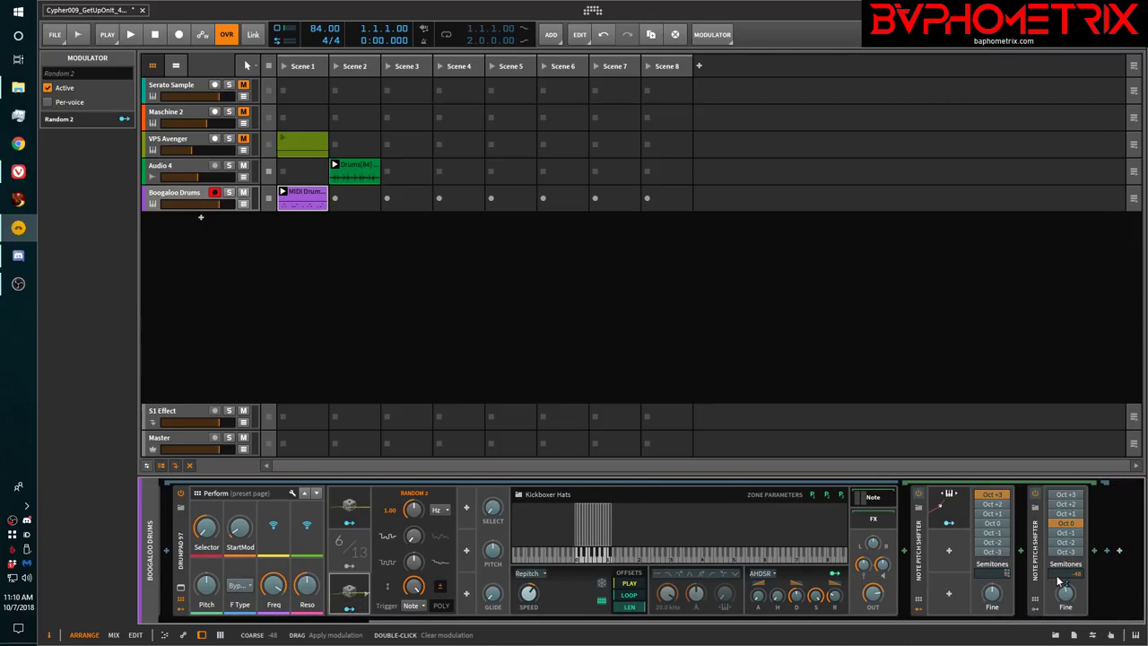
drag(1074, 577, 1074, 547)
drag(991, 574, 992, 551)
drag(1073, 577, 1068, 599)
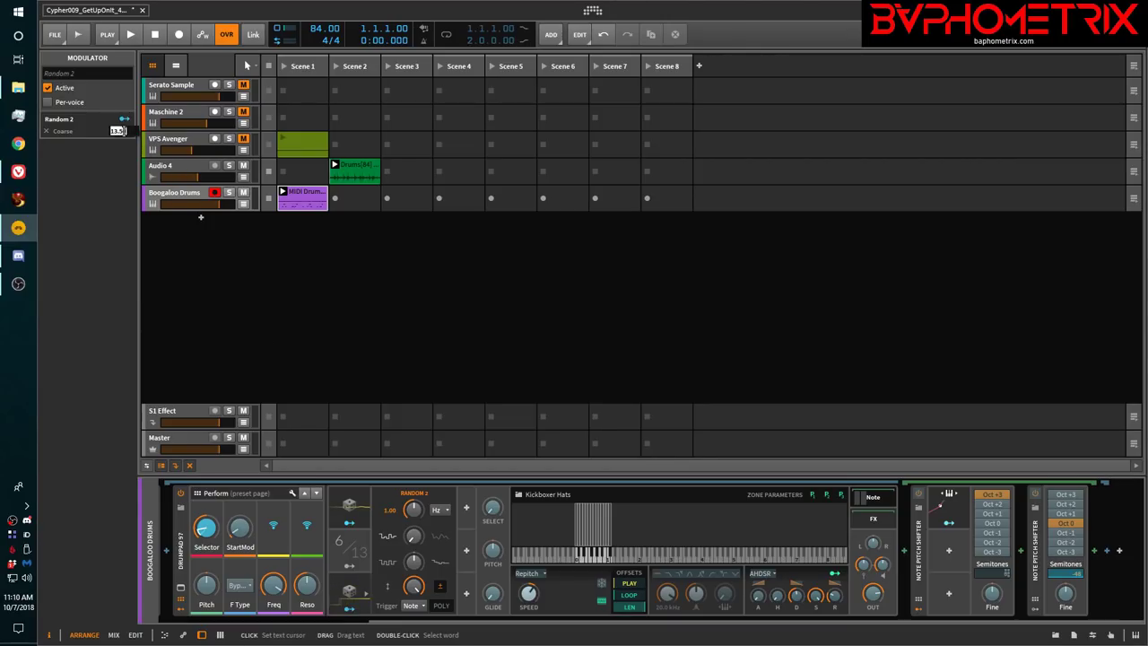
double_click(124, 132)
text(14)
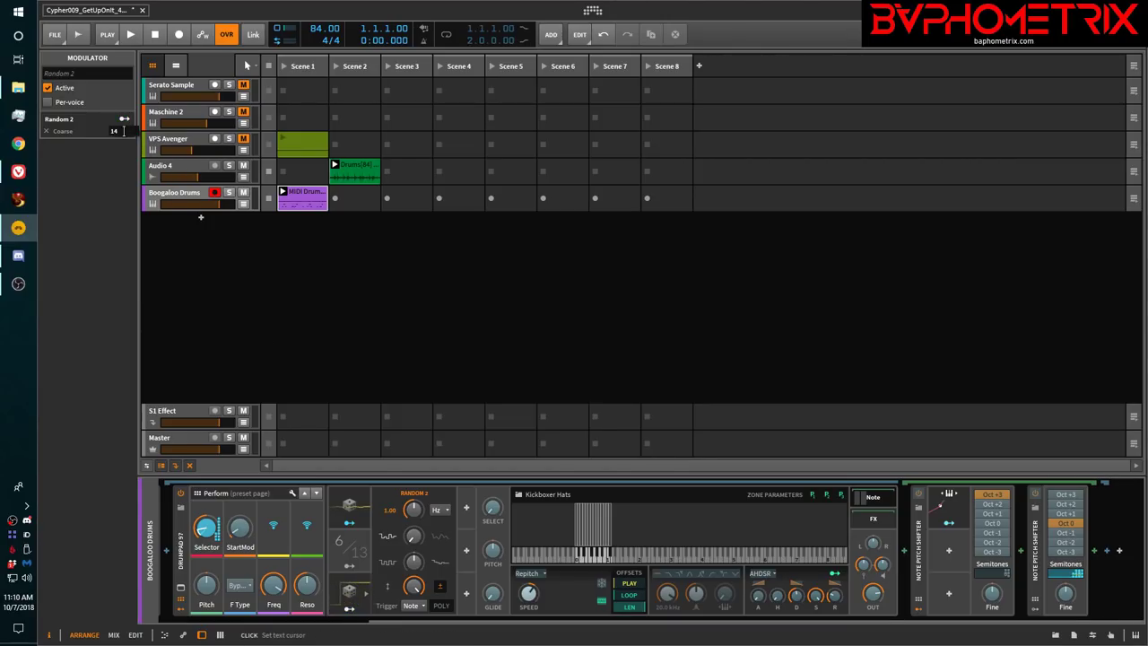
key(Return)
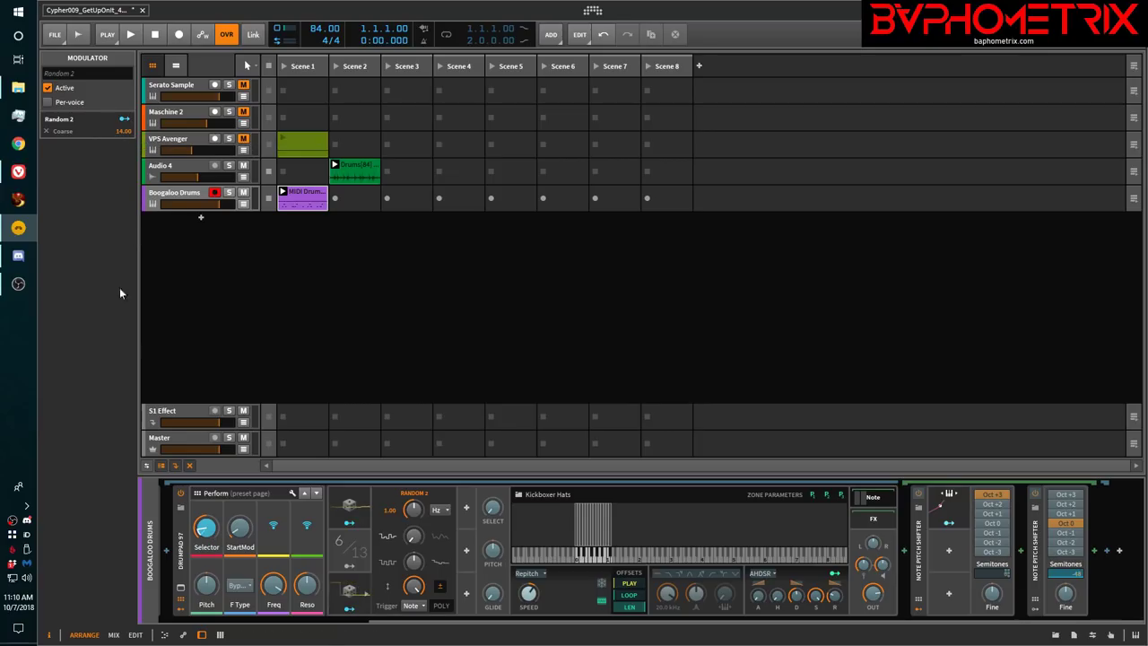
click(353, 613)
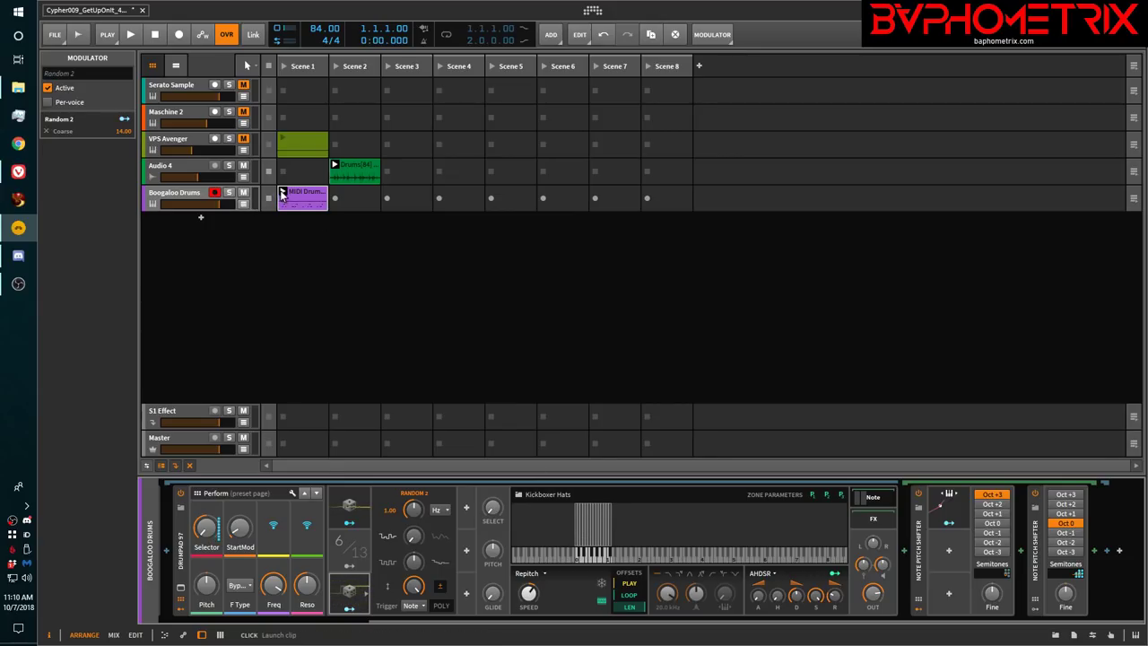
Solo the Boogaloo Drums track and audition its Scene 1 clip twice with Random 2 active, stopping playback each time
click(229, 192)
click(282, 193)
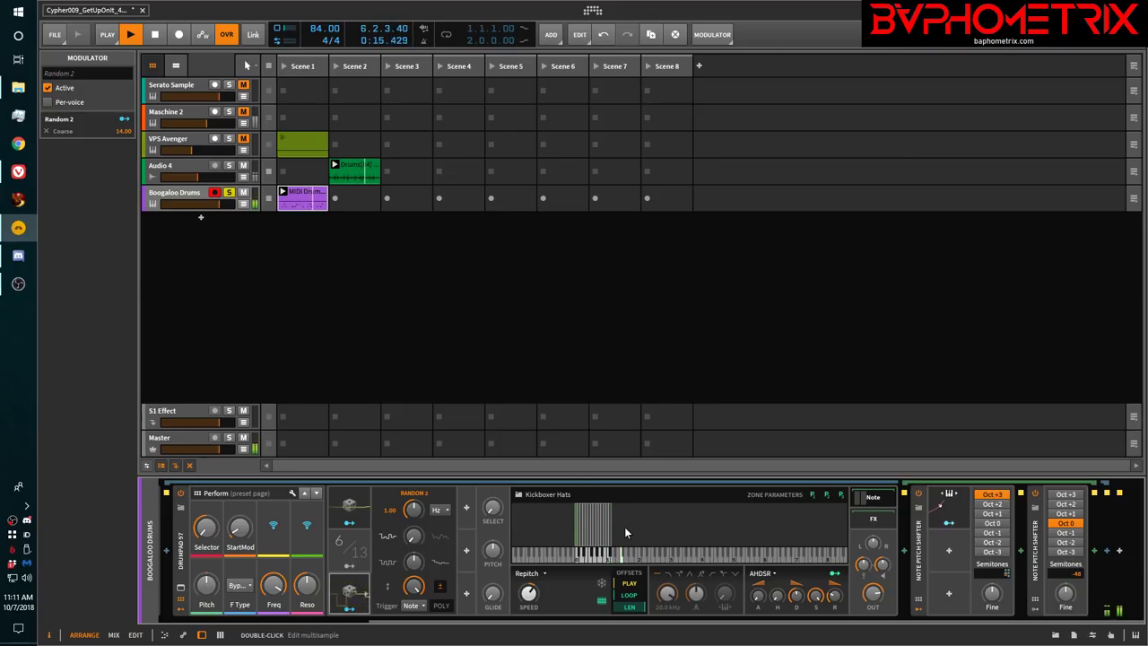
key(space)
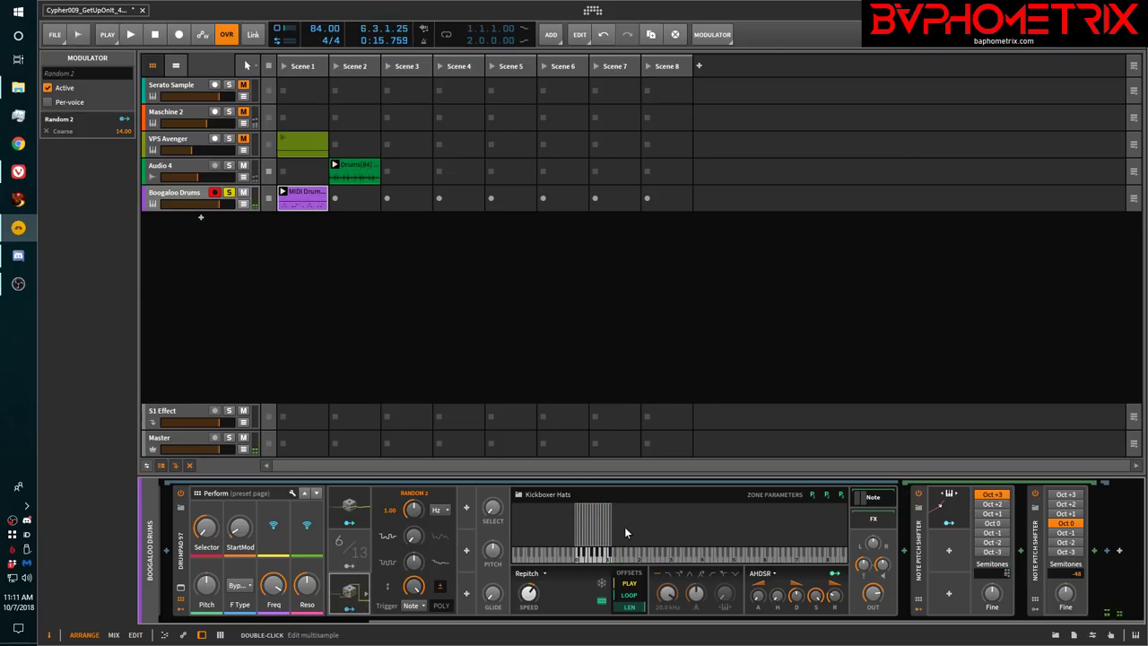
click(345, 587)
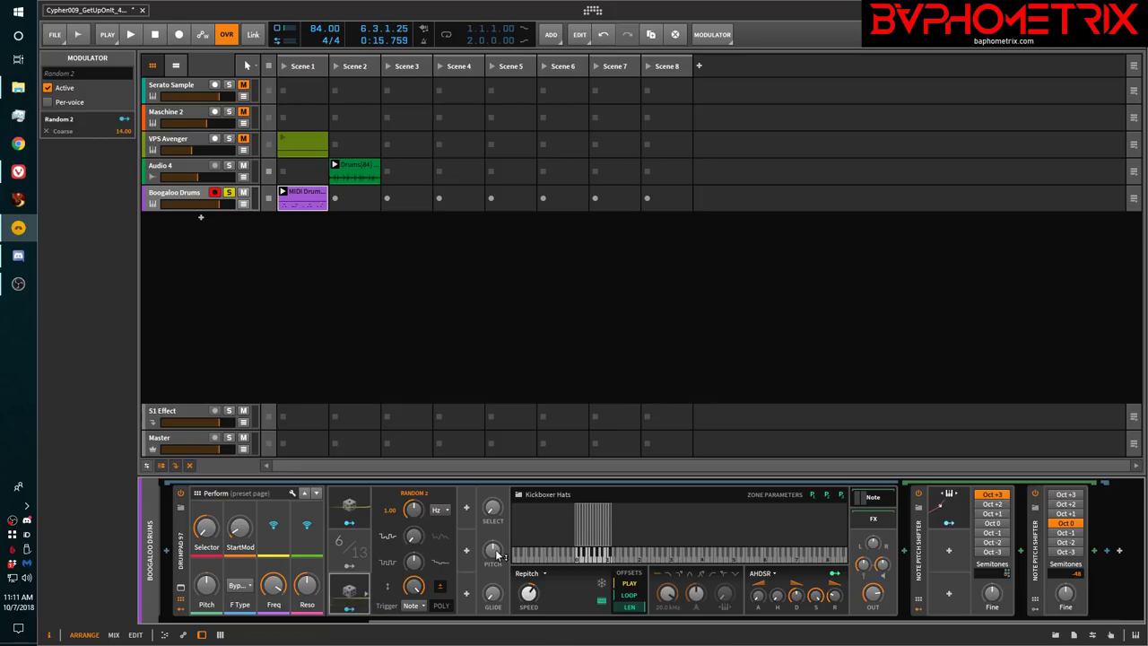
click(283, 192)
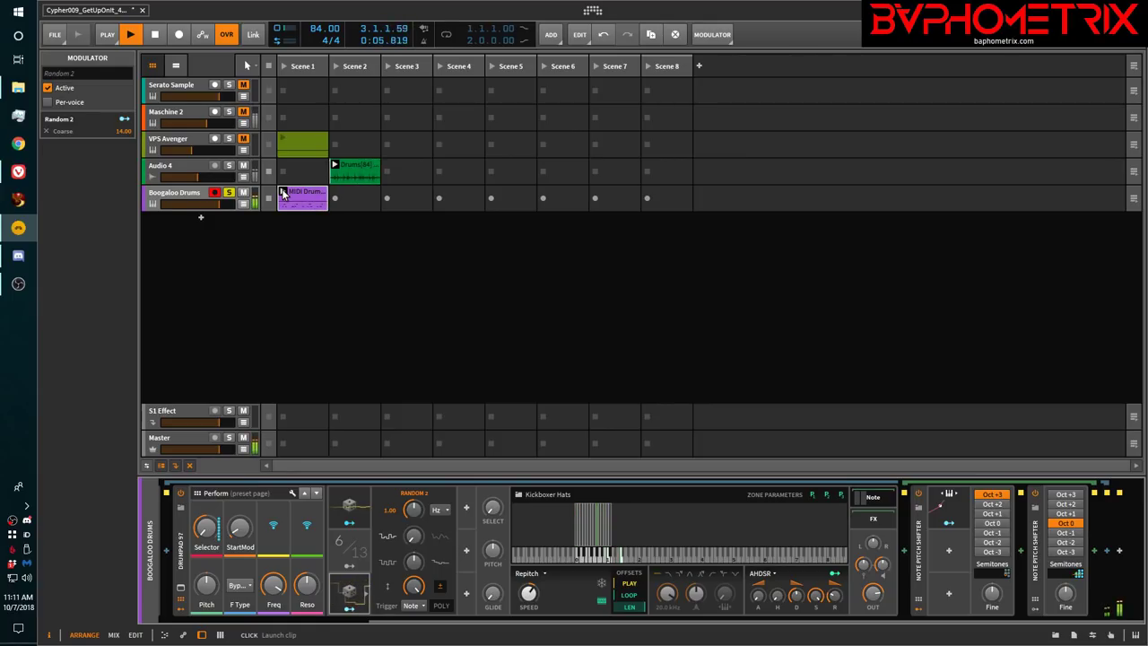
key(space)
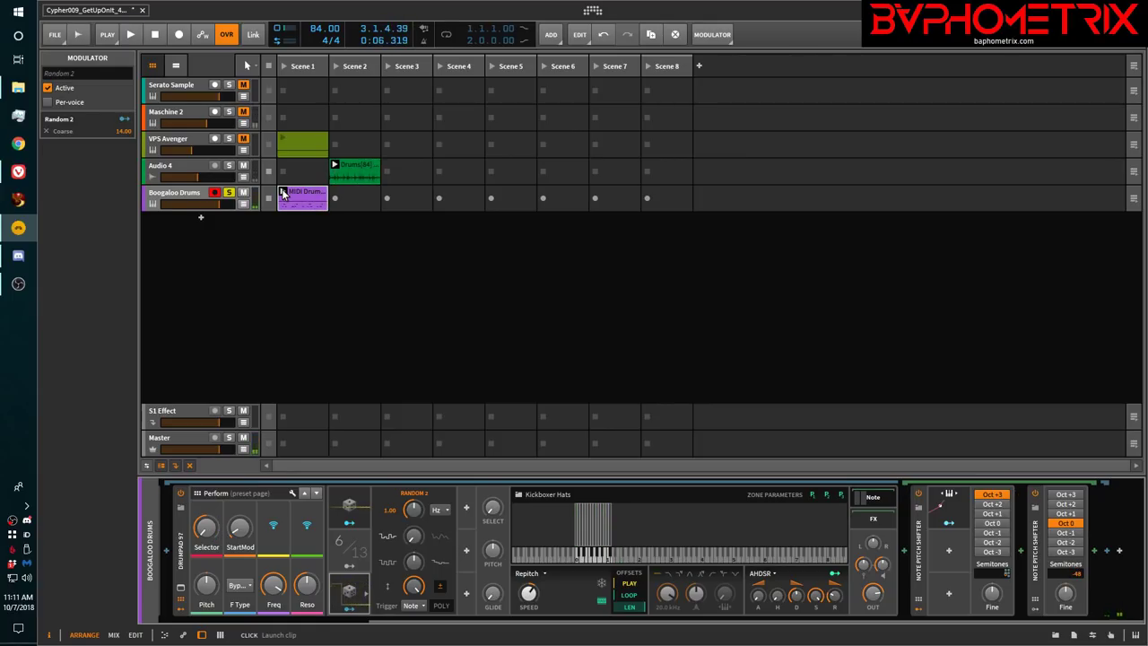
Switch the hats from Random 2 back to the Note Counter modulator and audition the Boogaloo Drums clip
click(354, 590)
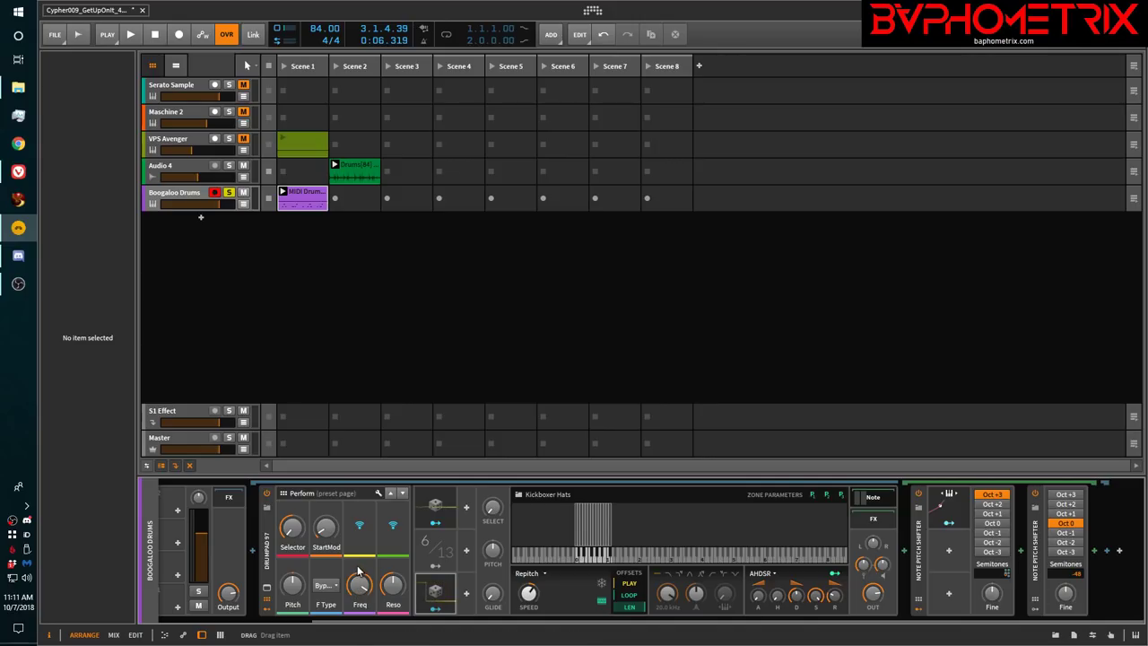
click(432, 585)
click(439, 544)
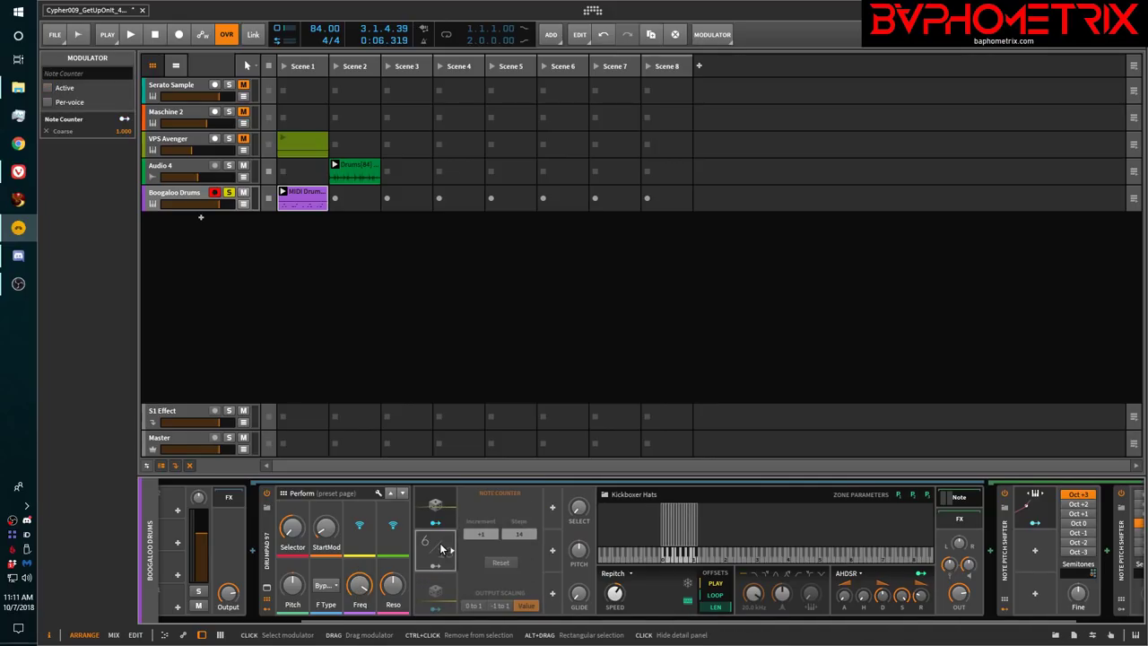
click(282, 193)
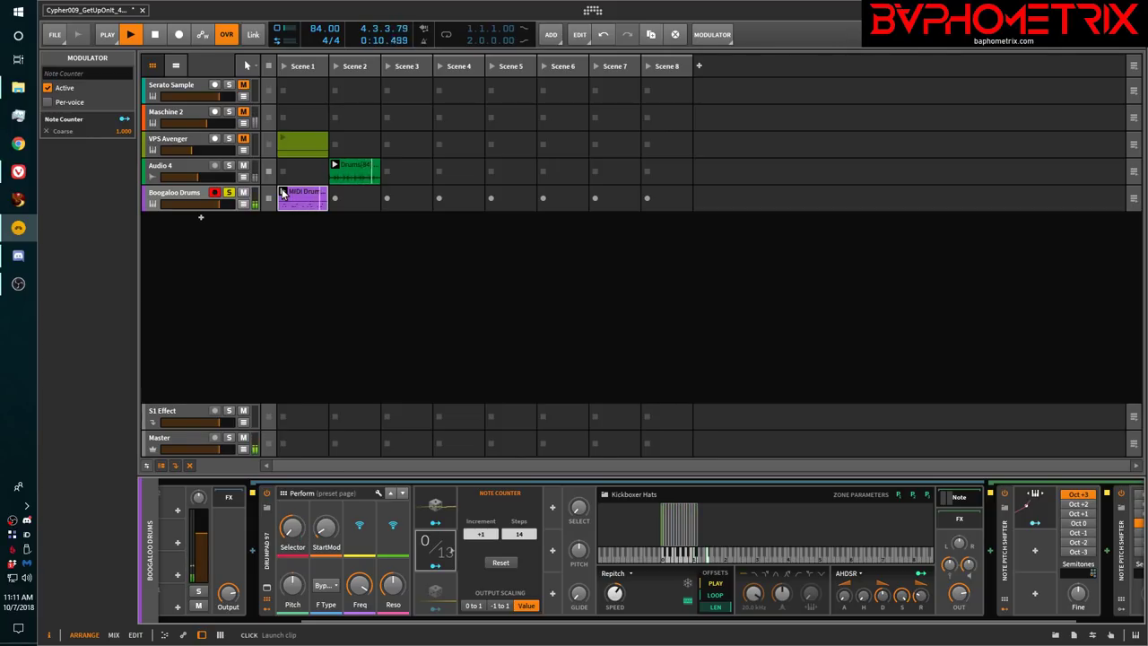
key(space)
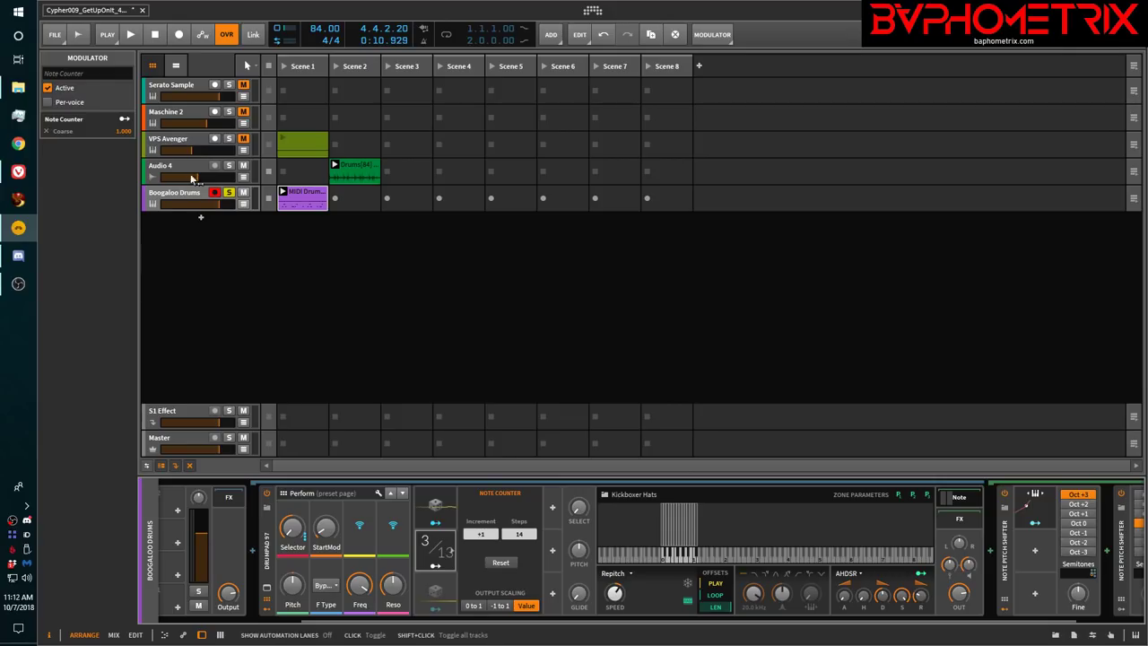
Switch to the web browser and jump to the beginning of The Bitwig Handbook document
click(18, 171)
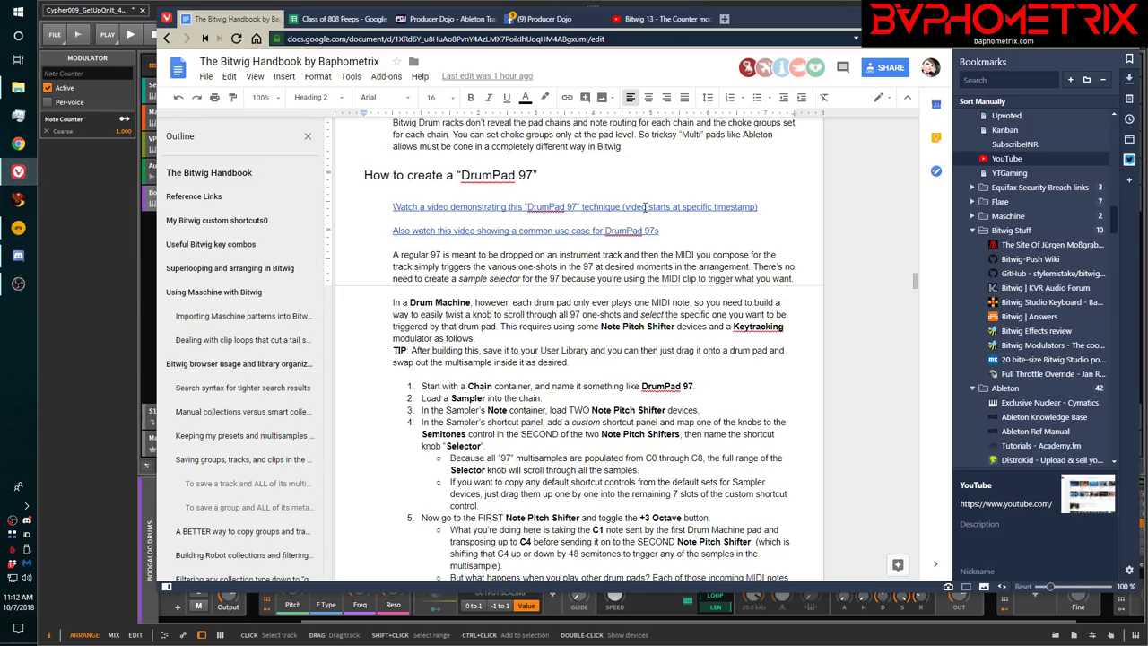
click(239, 175)
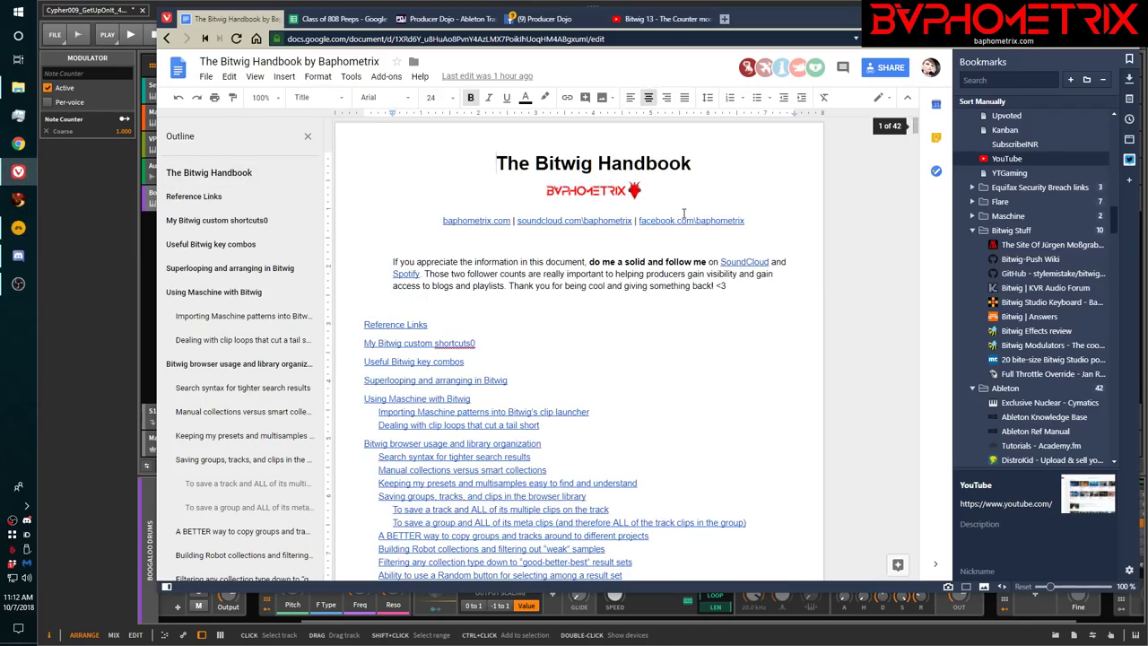